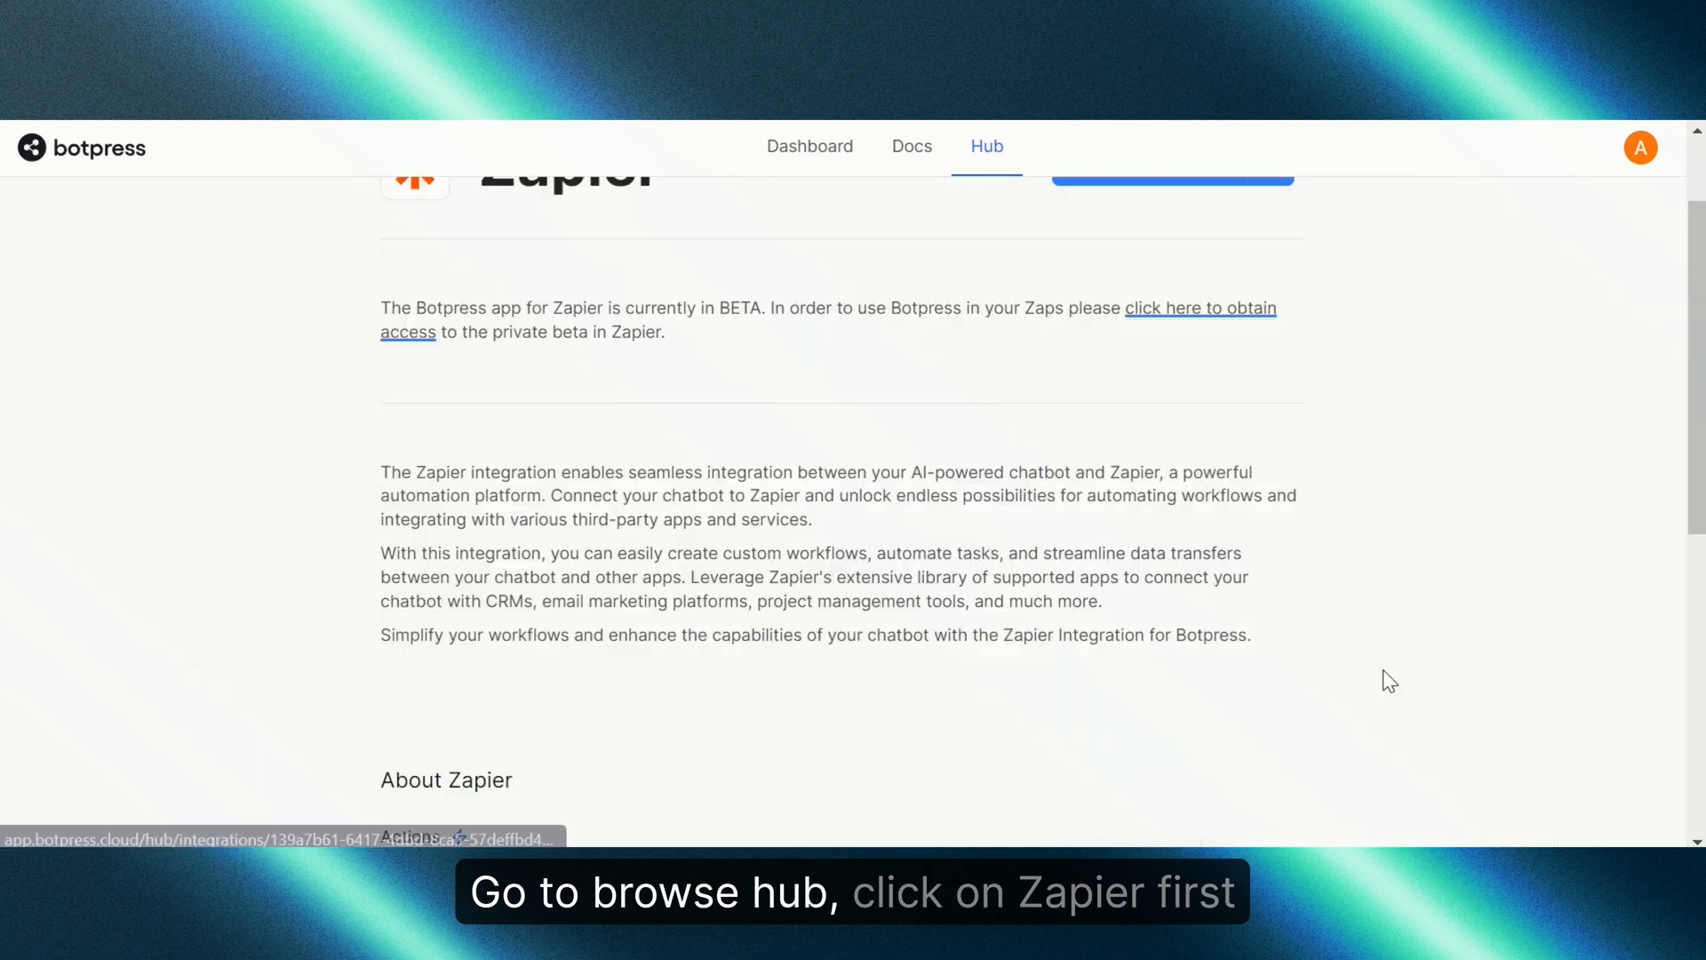
Step: Scroll up to the Zapier integration's header showing the beta notice and Install button
scroll(1059, 533, "up", 2)
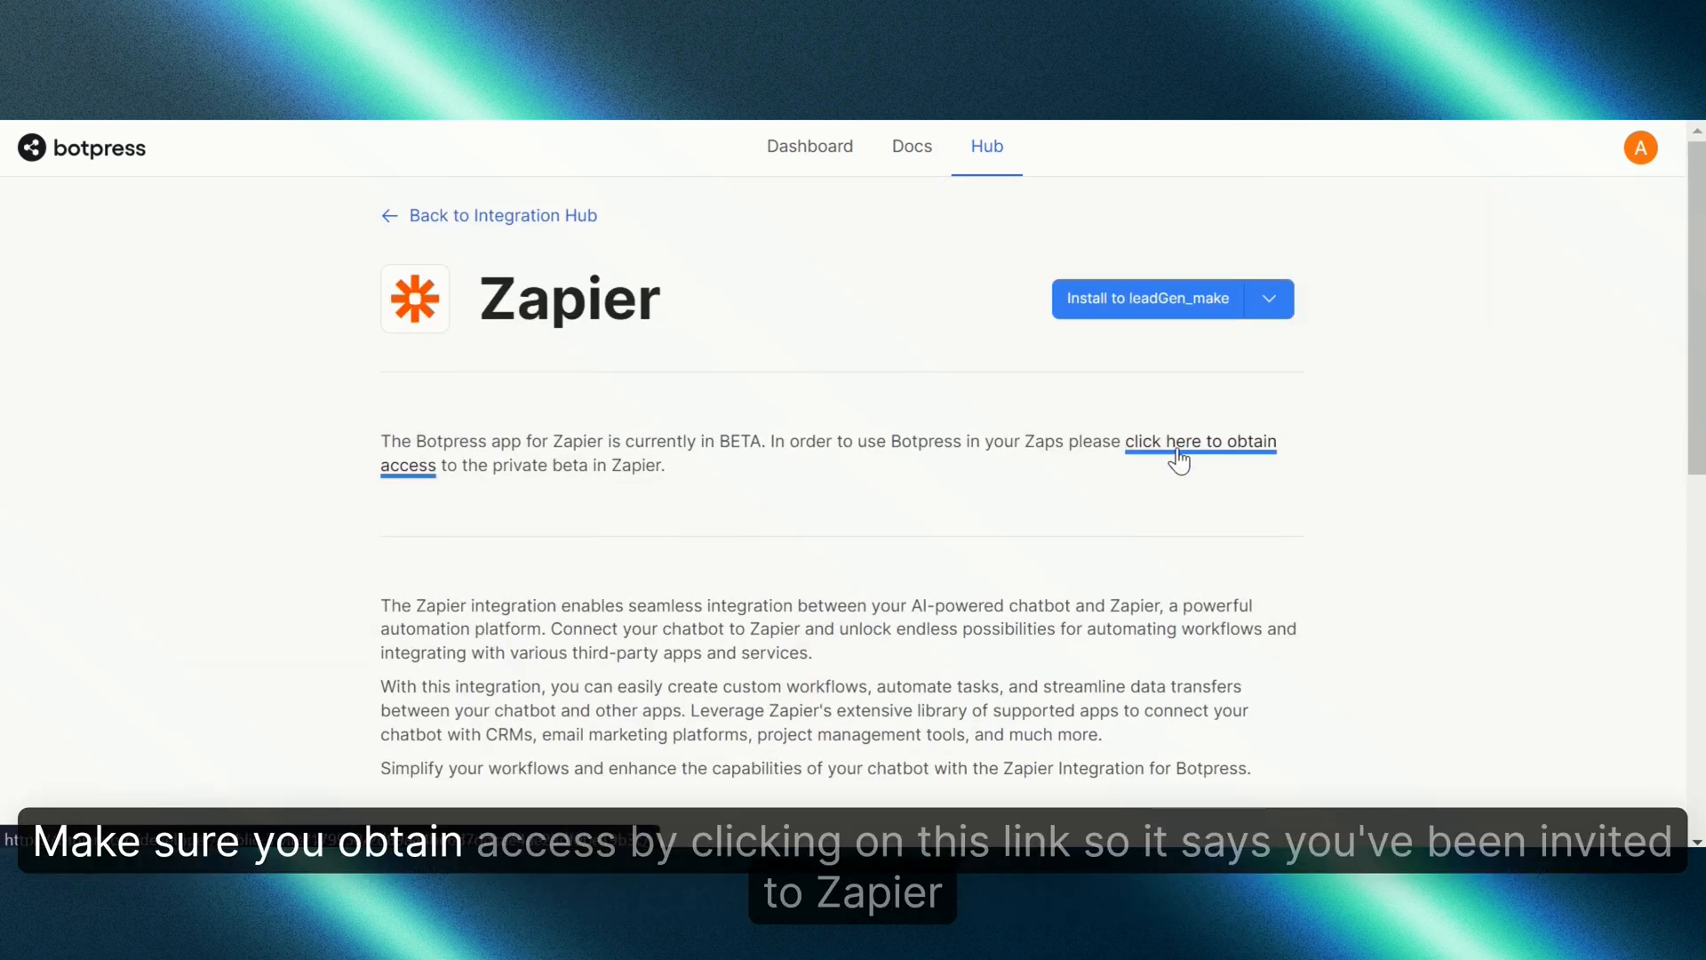
Step: Request access to the Zapier beta app and accept the Botpress beta invite
left_click(1171, 456)
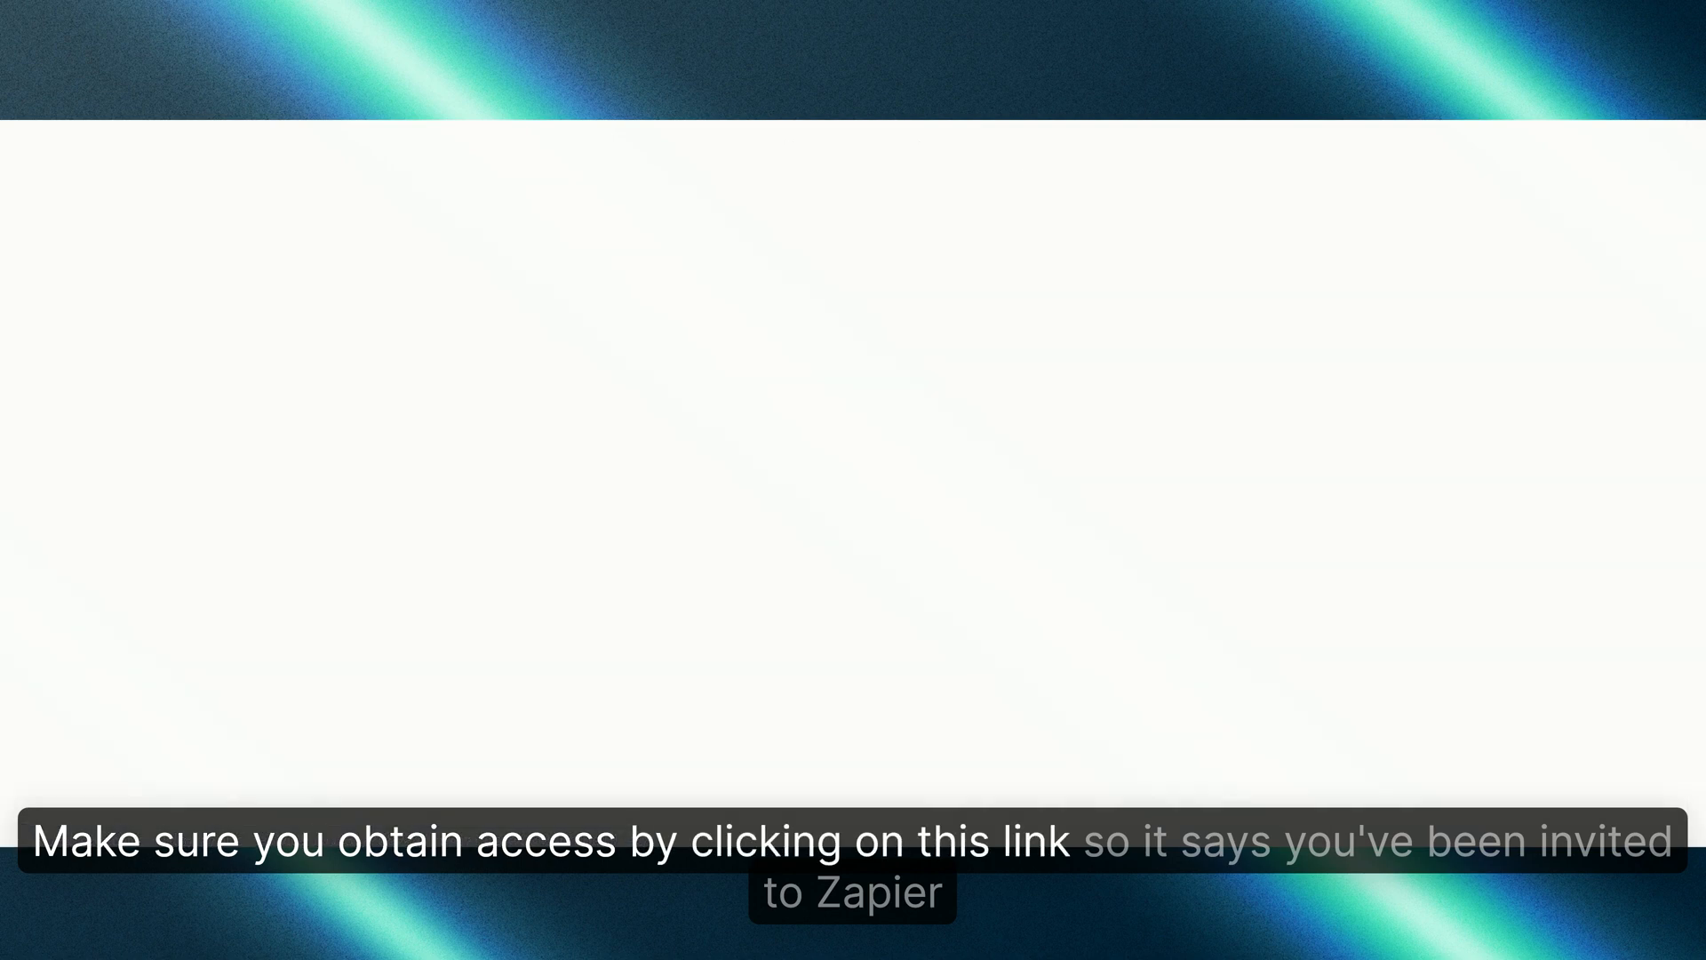
scroll(808, 275, "down", 10)
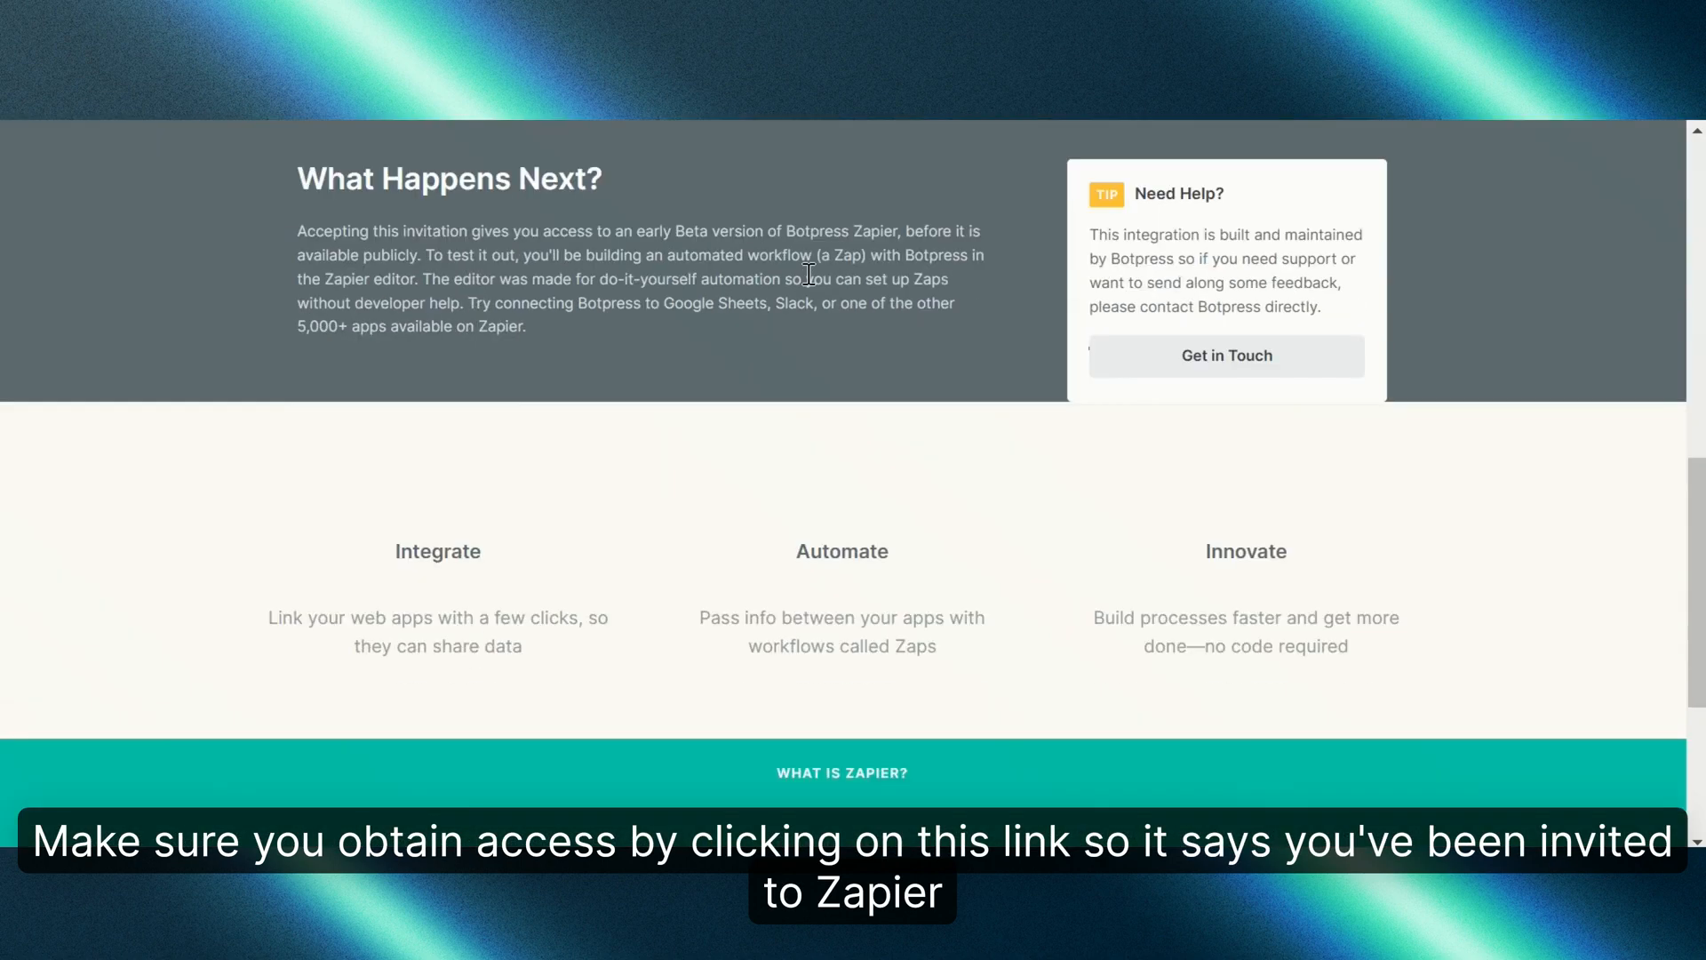
scroll(811, 346, "up", 6)
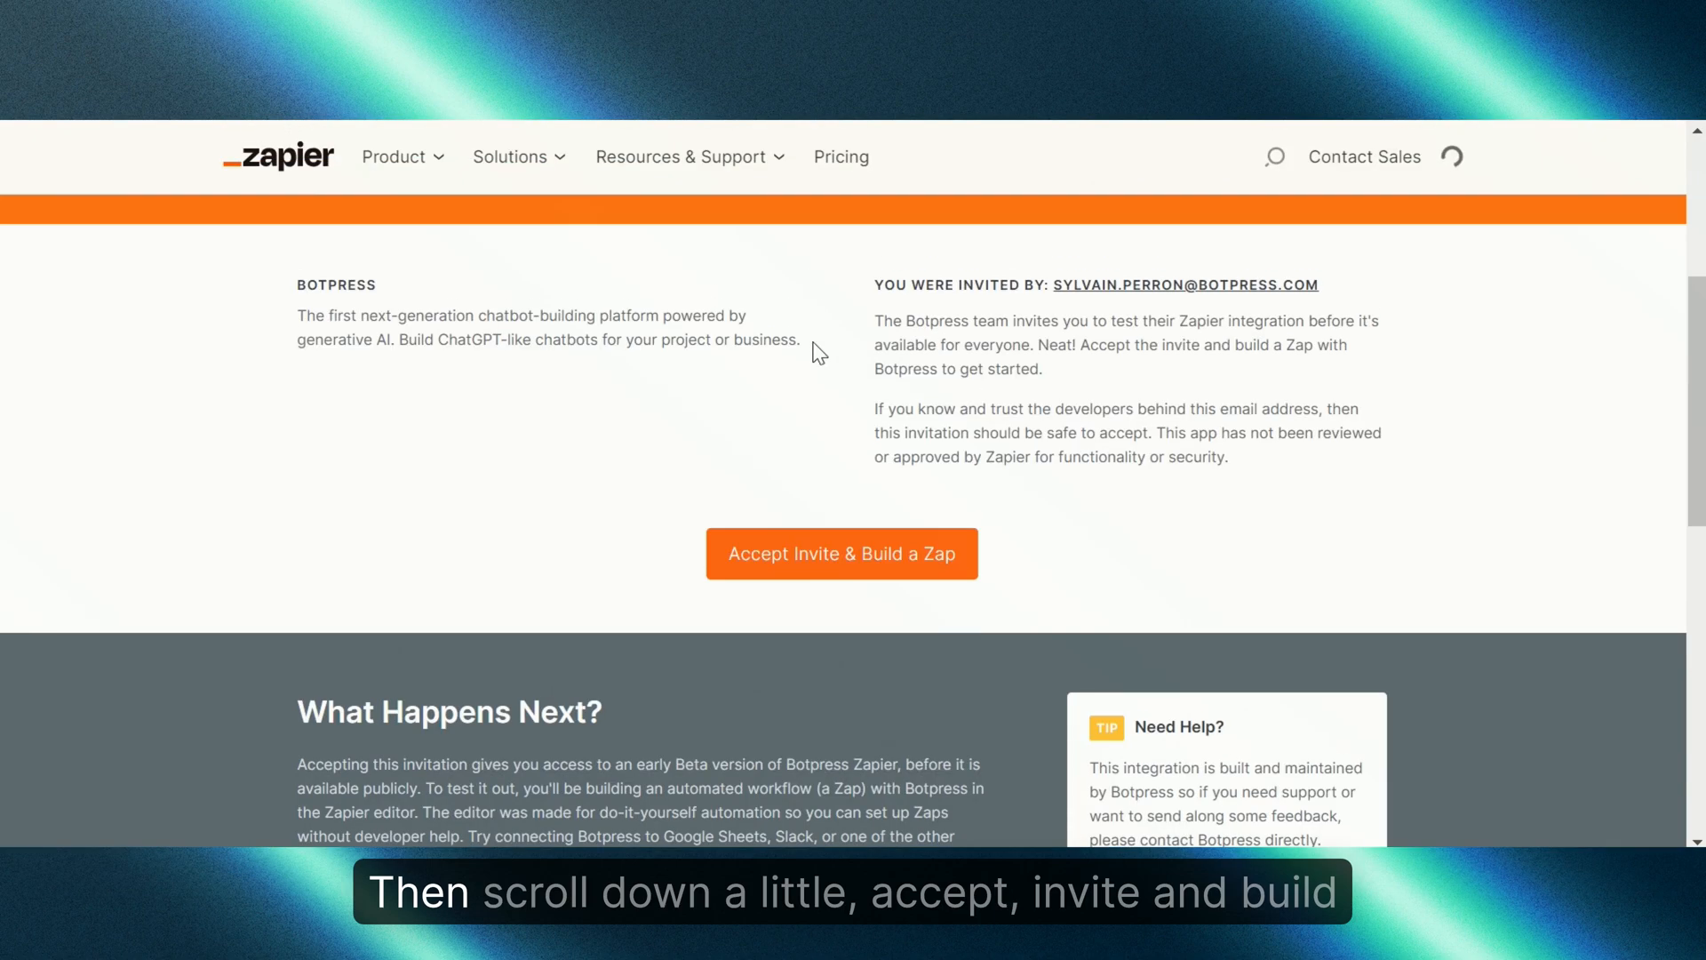
left_click(802, 555)
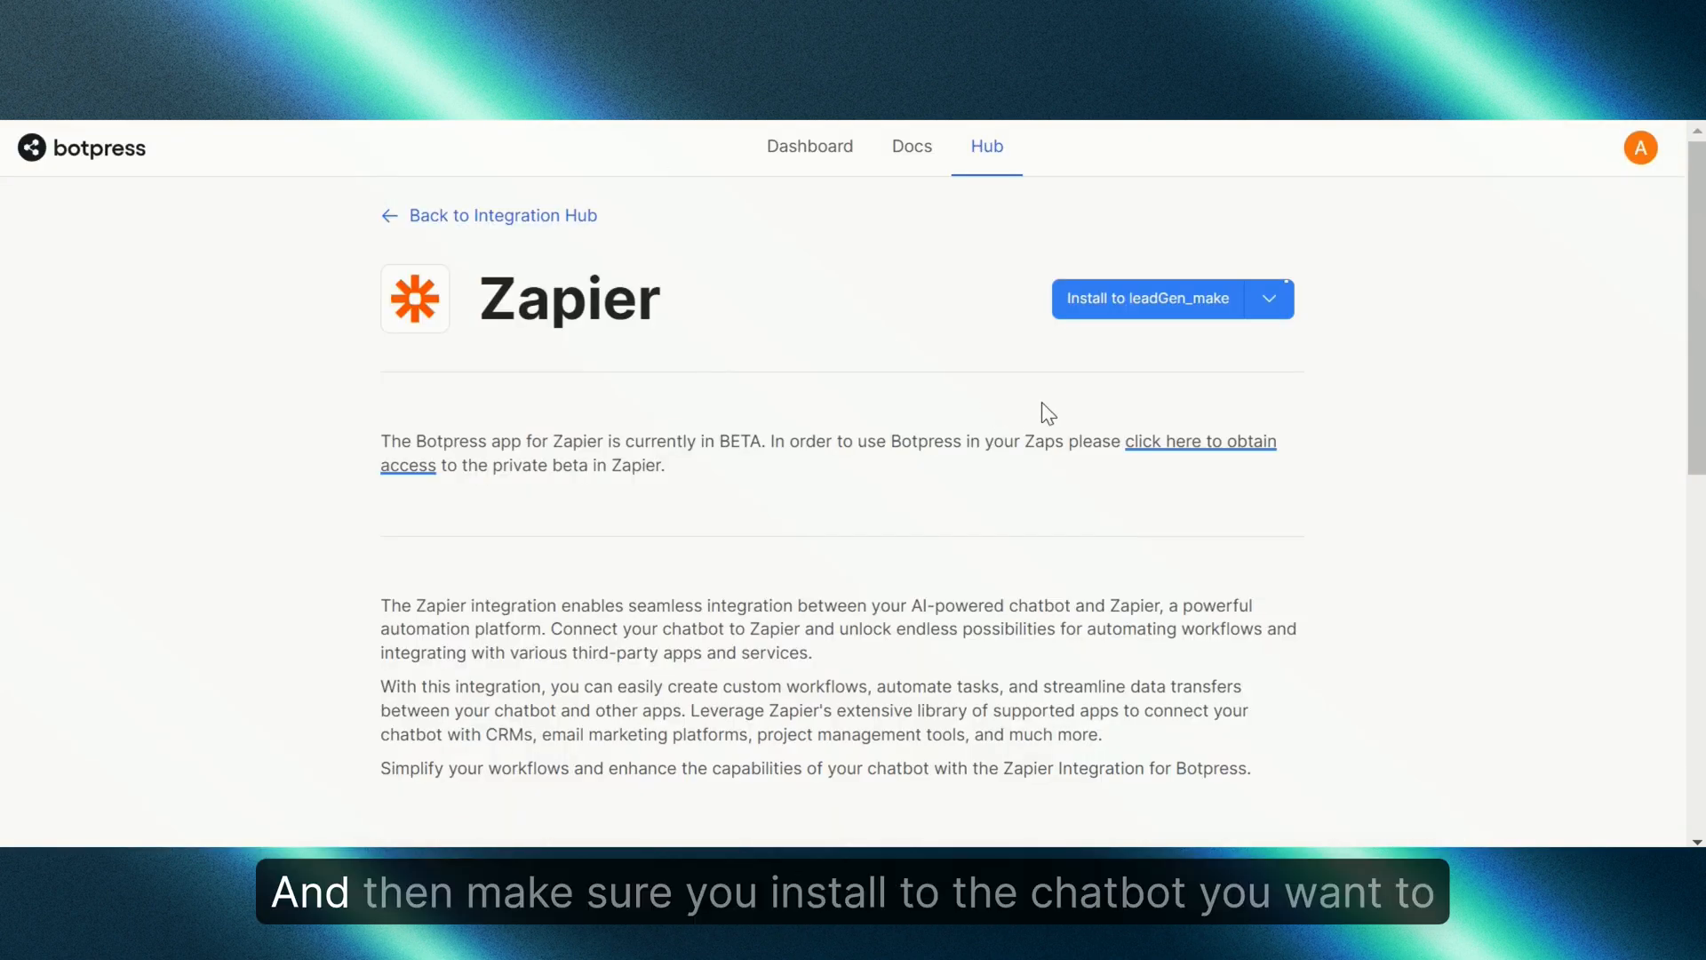
Step: Install Zapier on the leadGen_make bot and go to its dashboard's Integrations list
left_click(1165, 305)
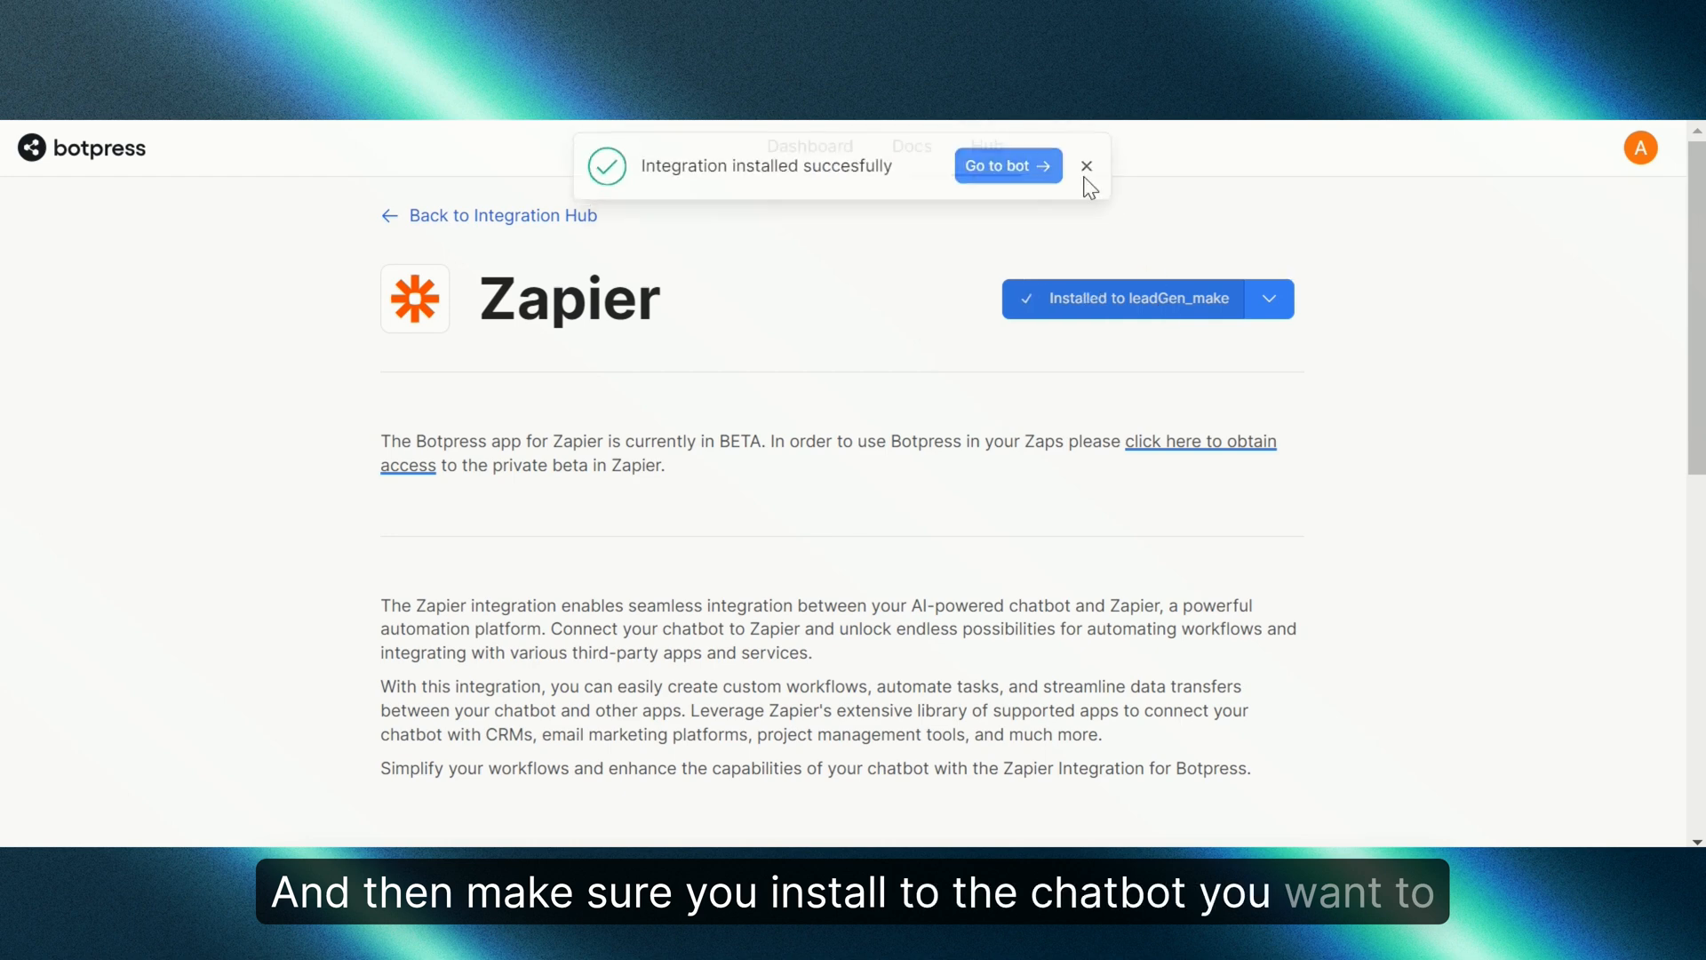
left_click(1086, 168)
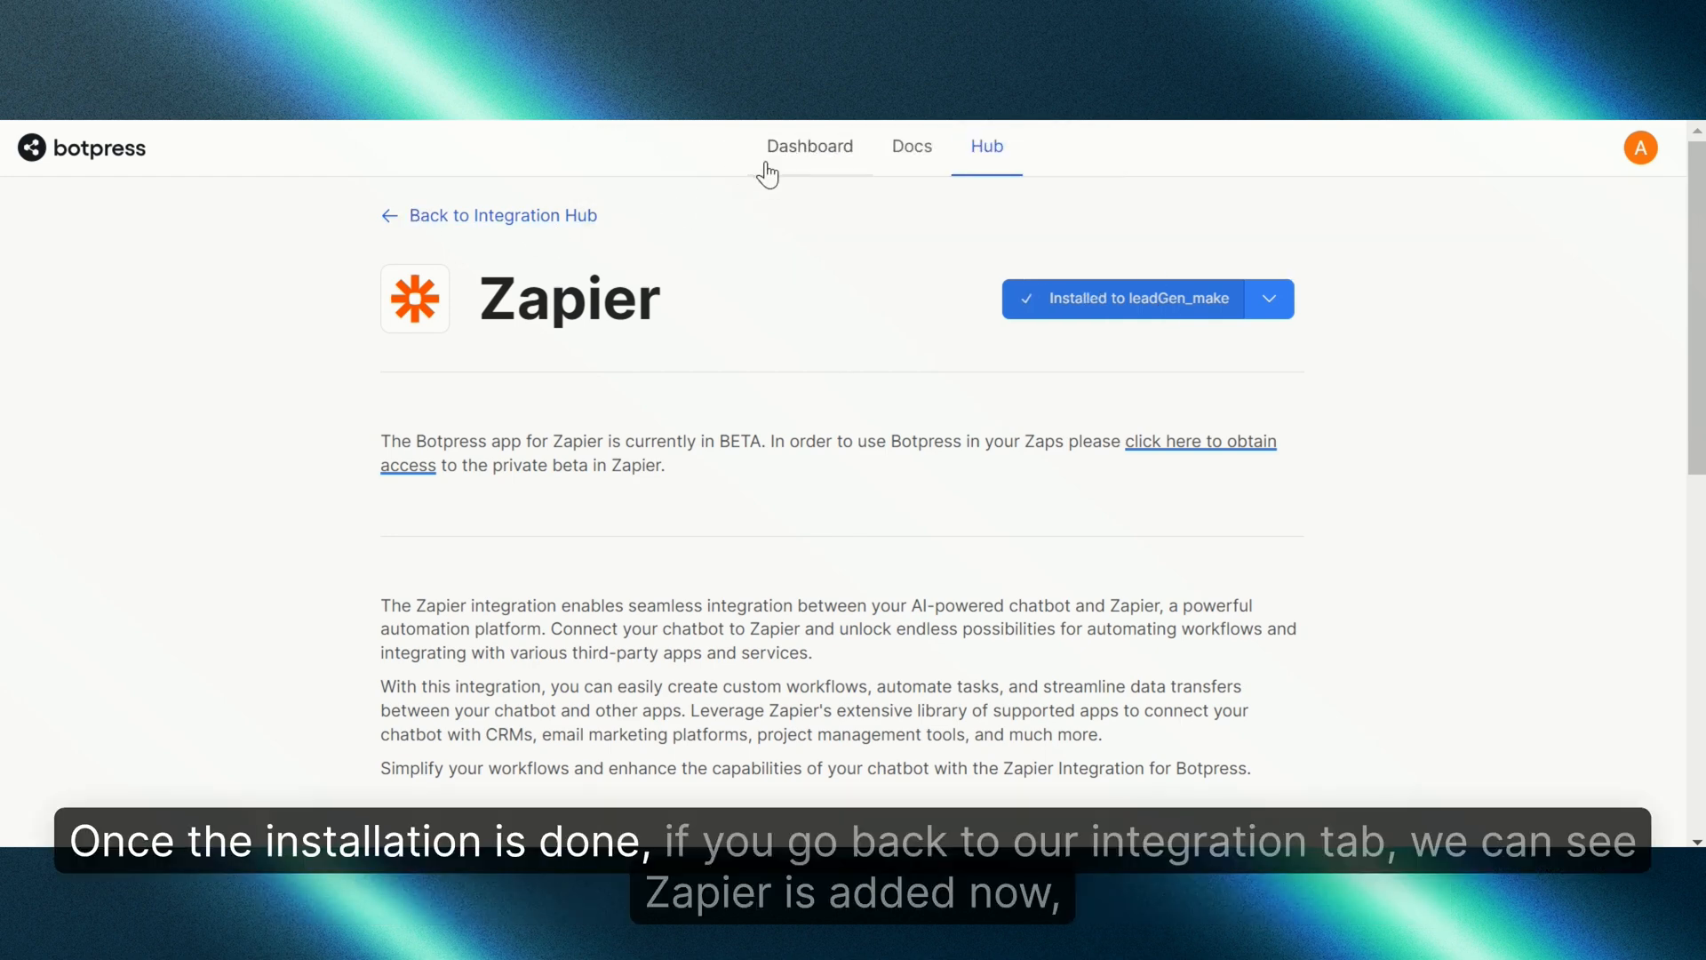
left_click(768, 169)
left_click(518, 162)
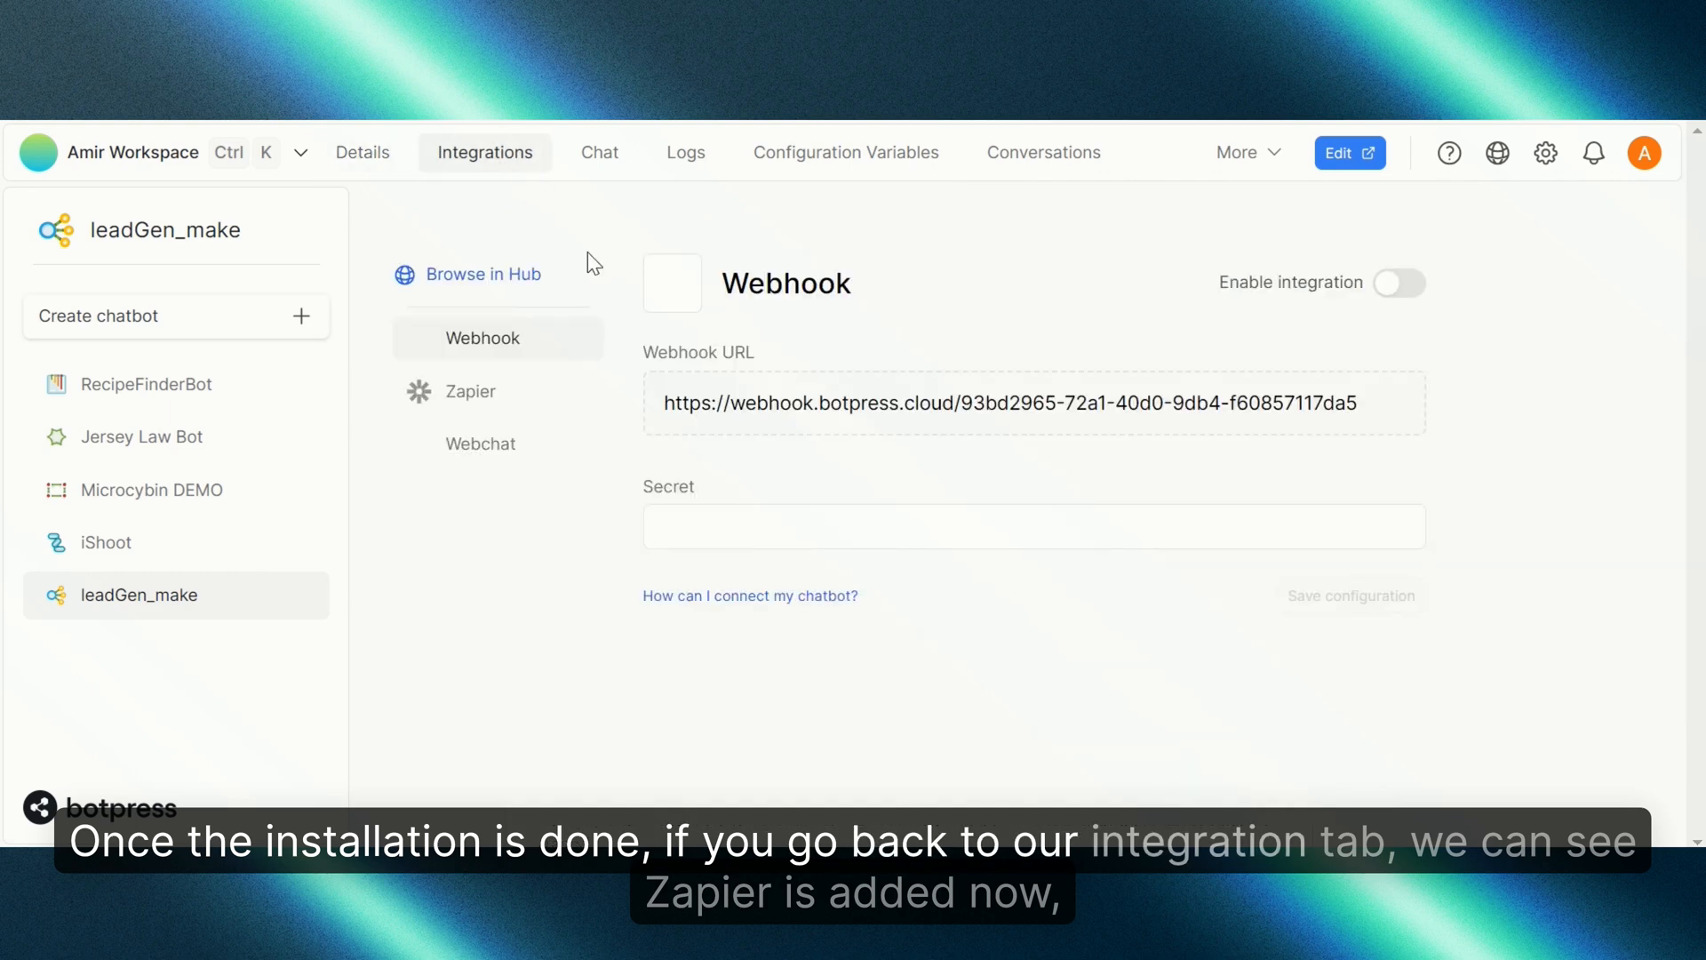
Step: Enable the Zapier integration, save the configuration, and open the bot in Studio
left_click(470, 394)
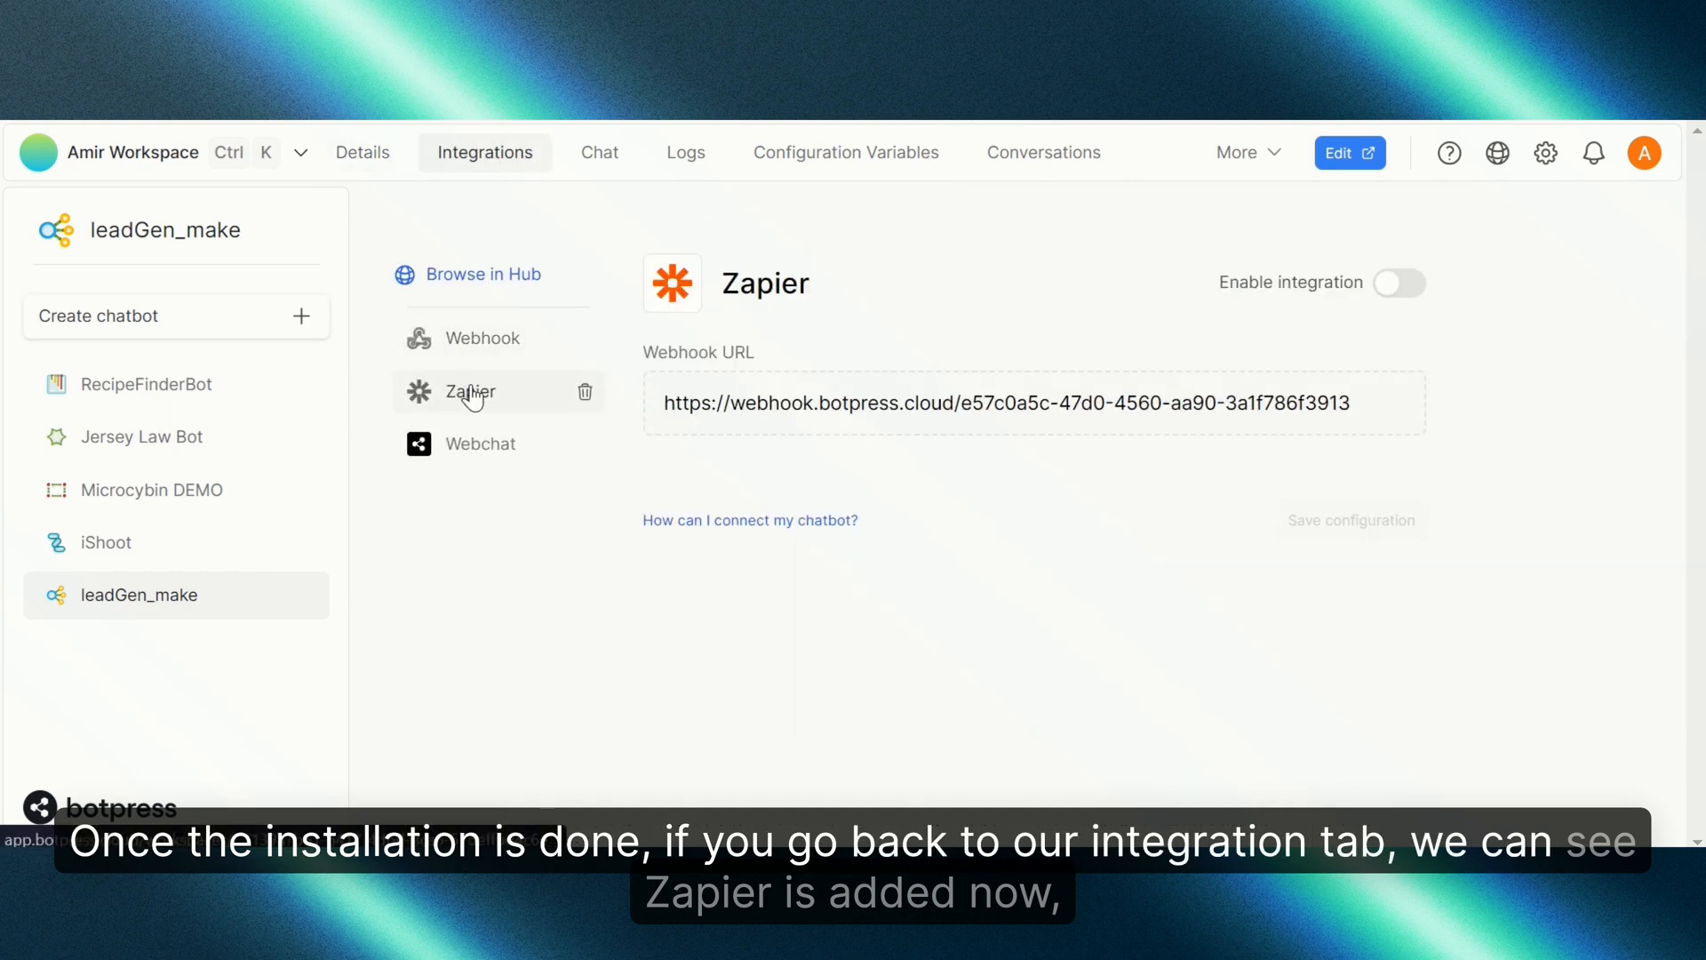
left_click(1402, 286)
left_click(1353, 511)
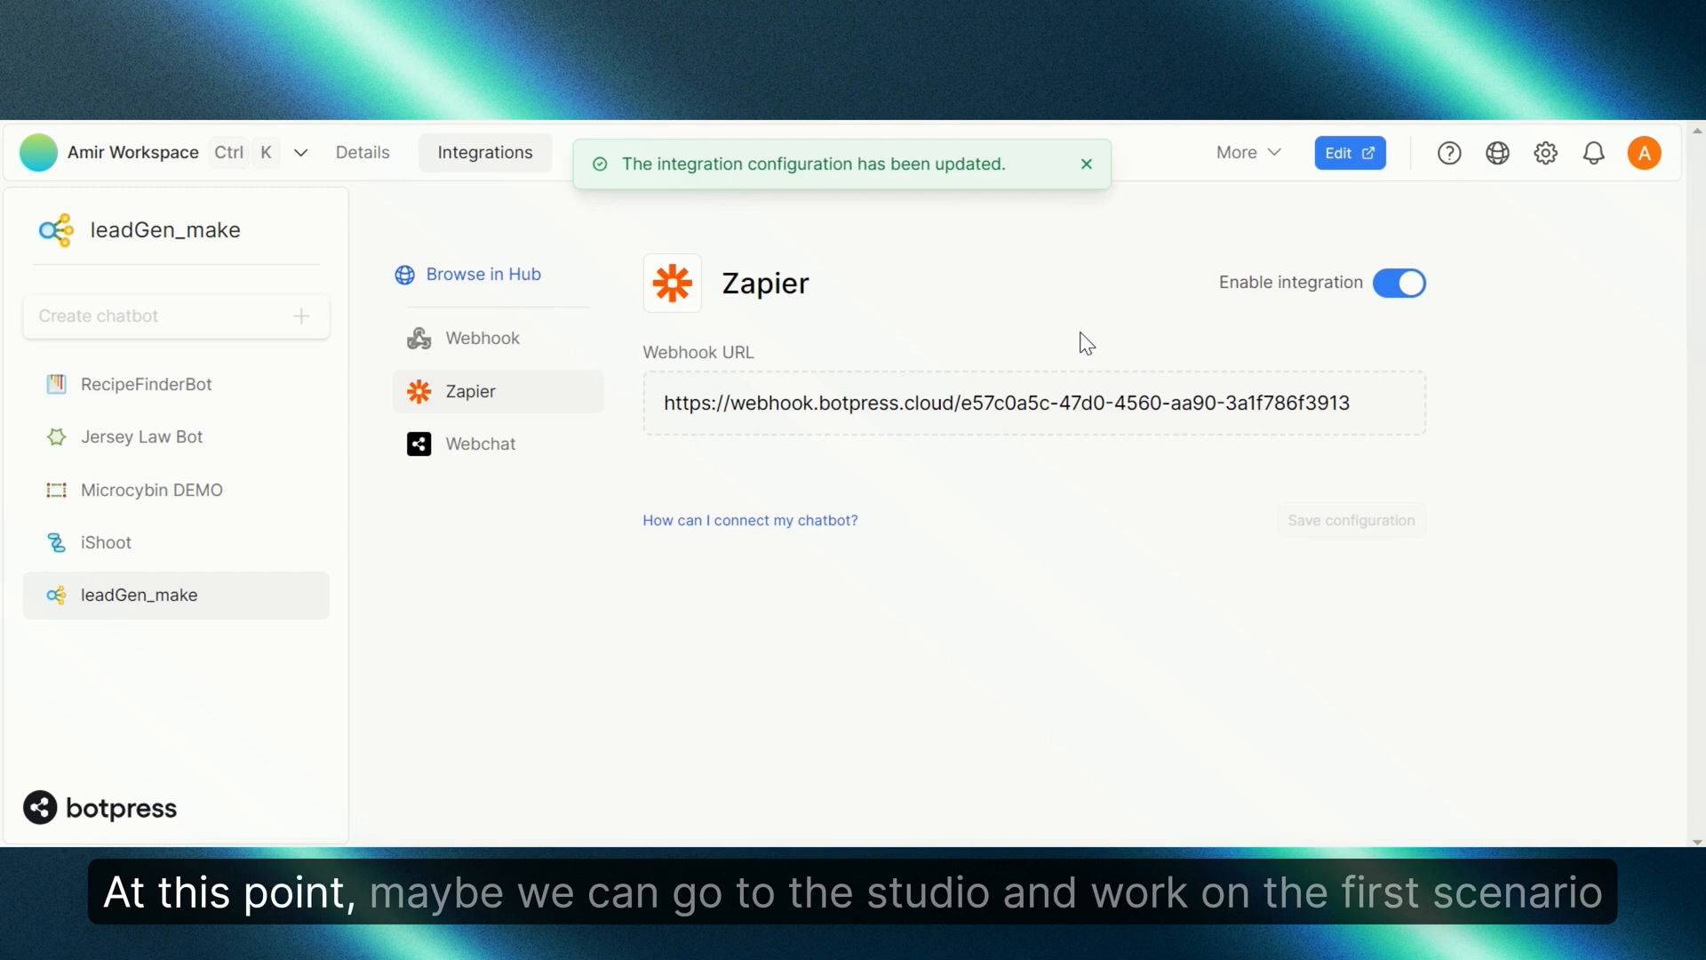
left_click(1351, 154)
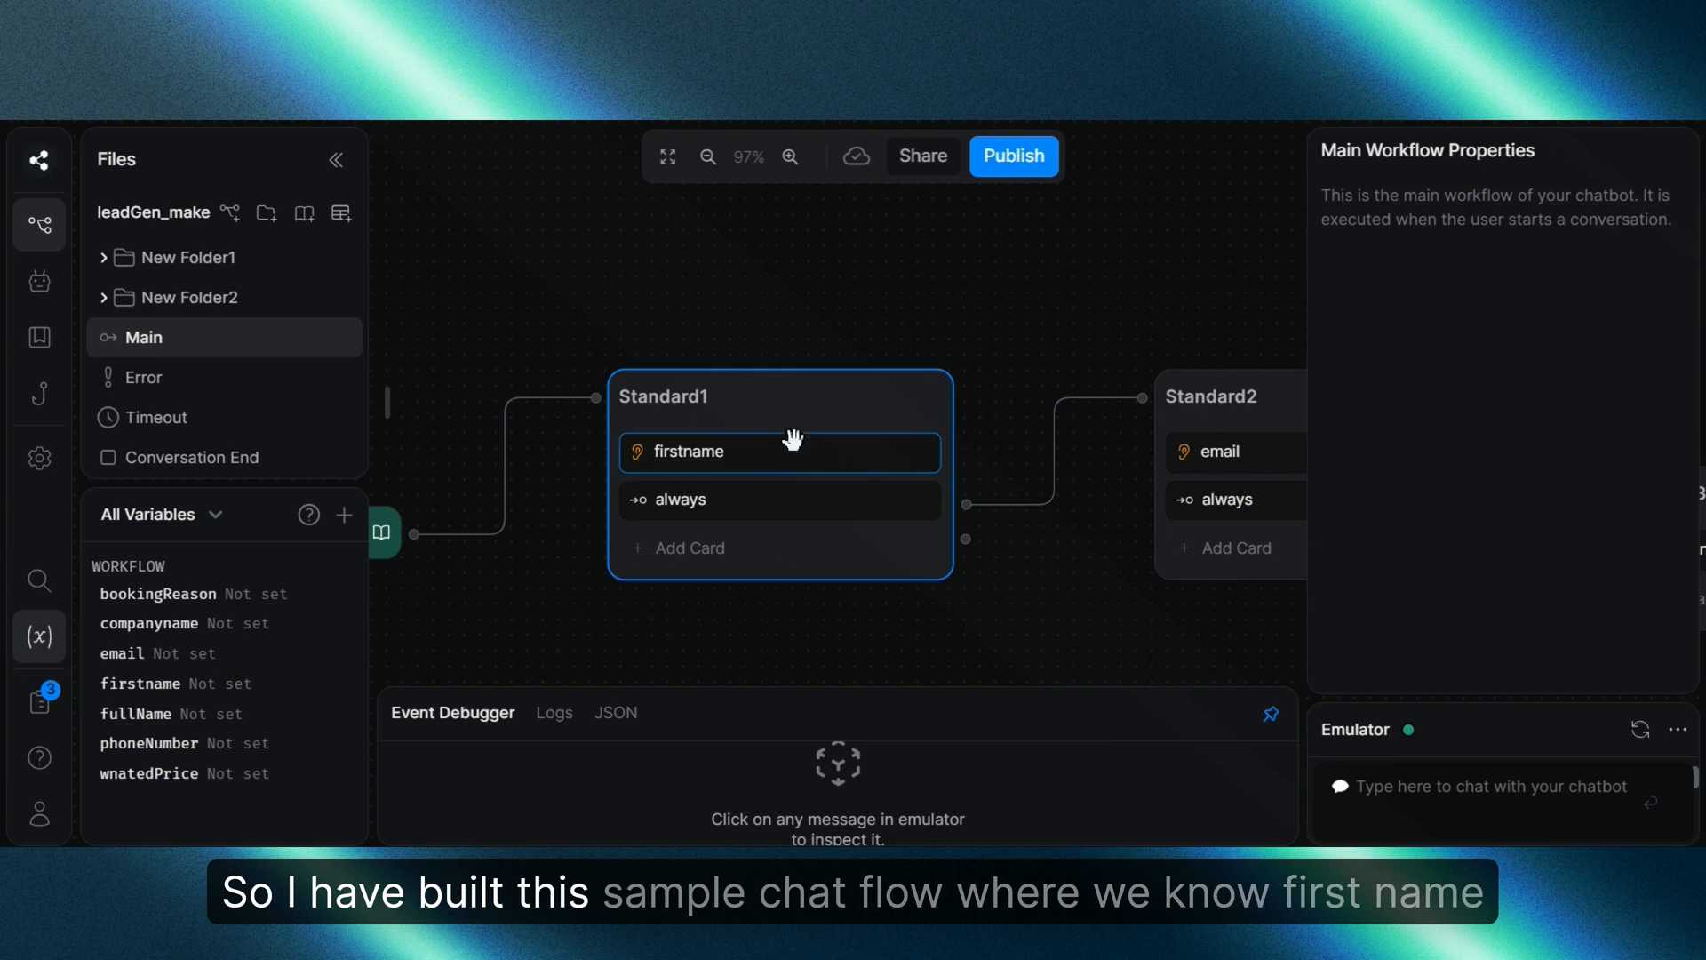
Step: Review the capture cards for firstname, email and companyname in Standard1–Standard3
left_click(798, 454)
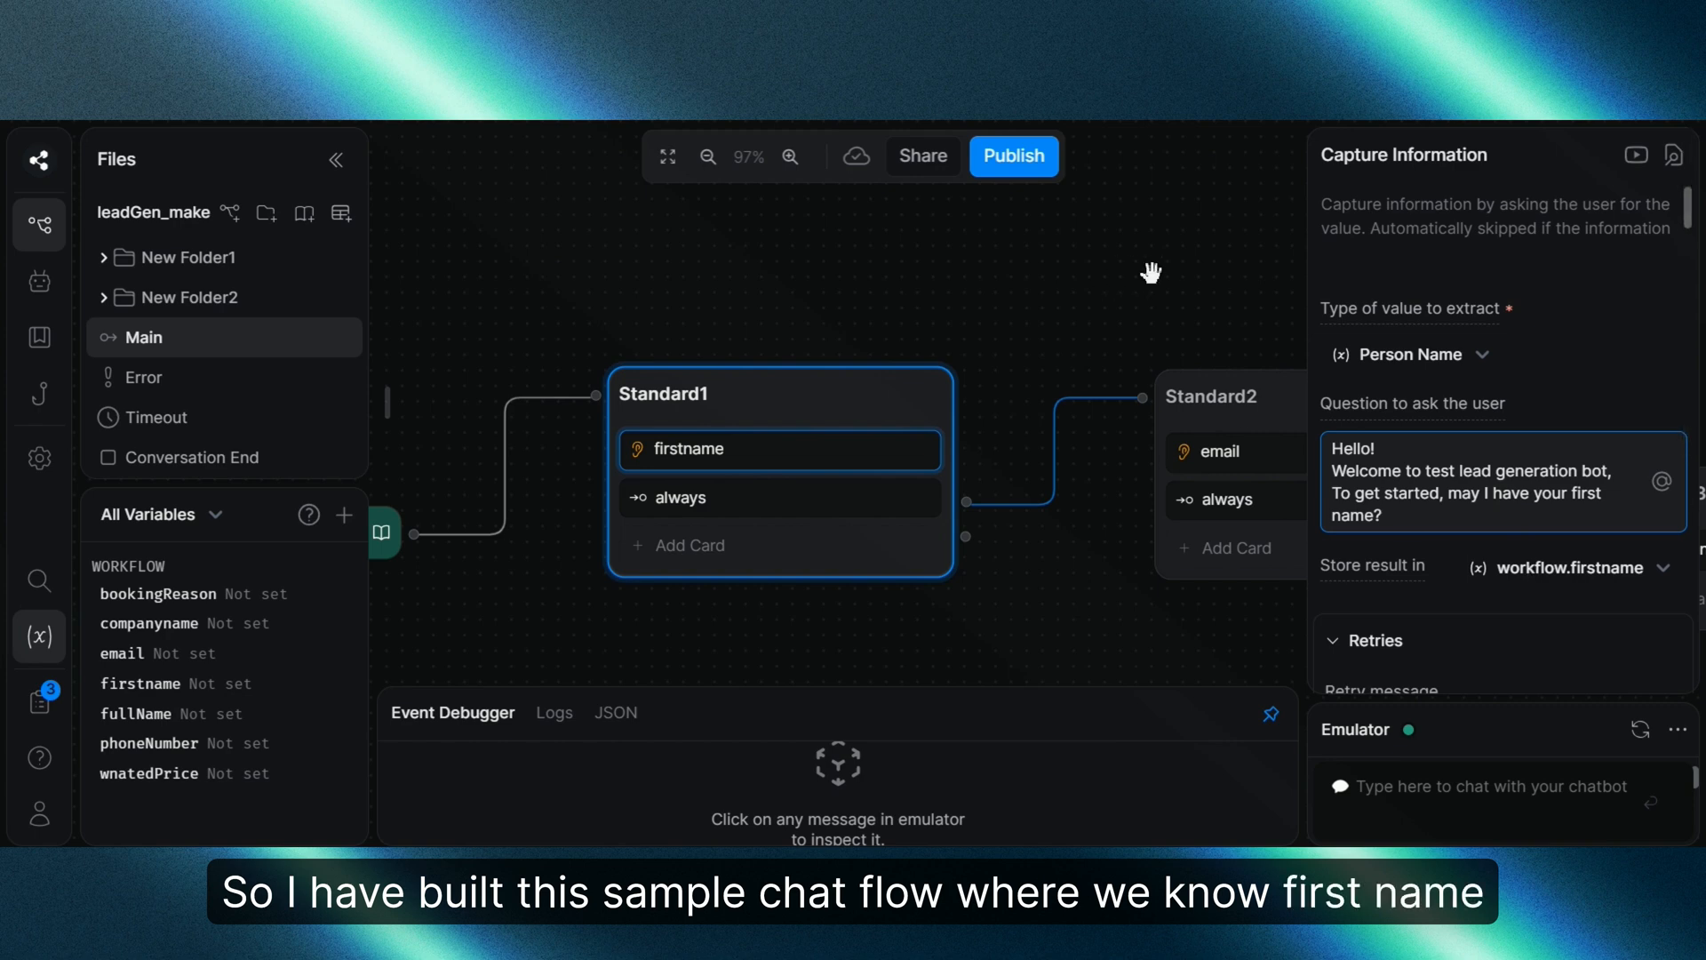
left_click_drag(1167, 265, 860, 241)
left_click(1006, 443)
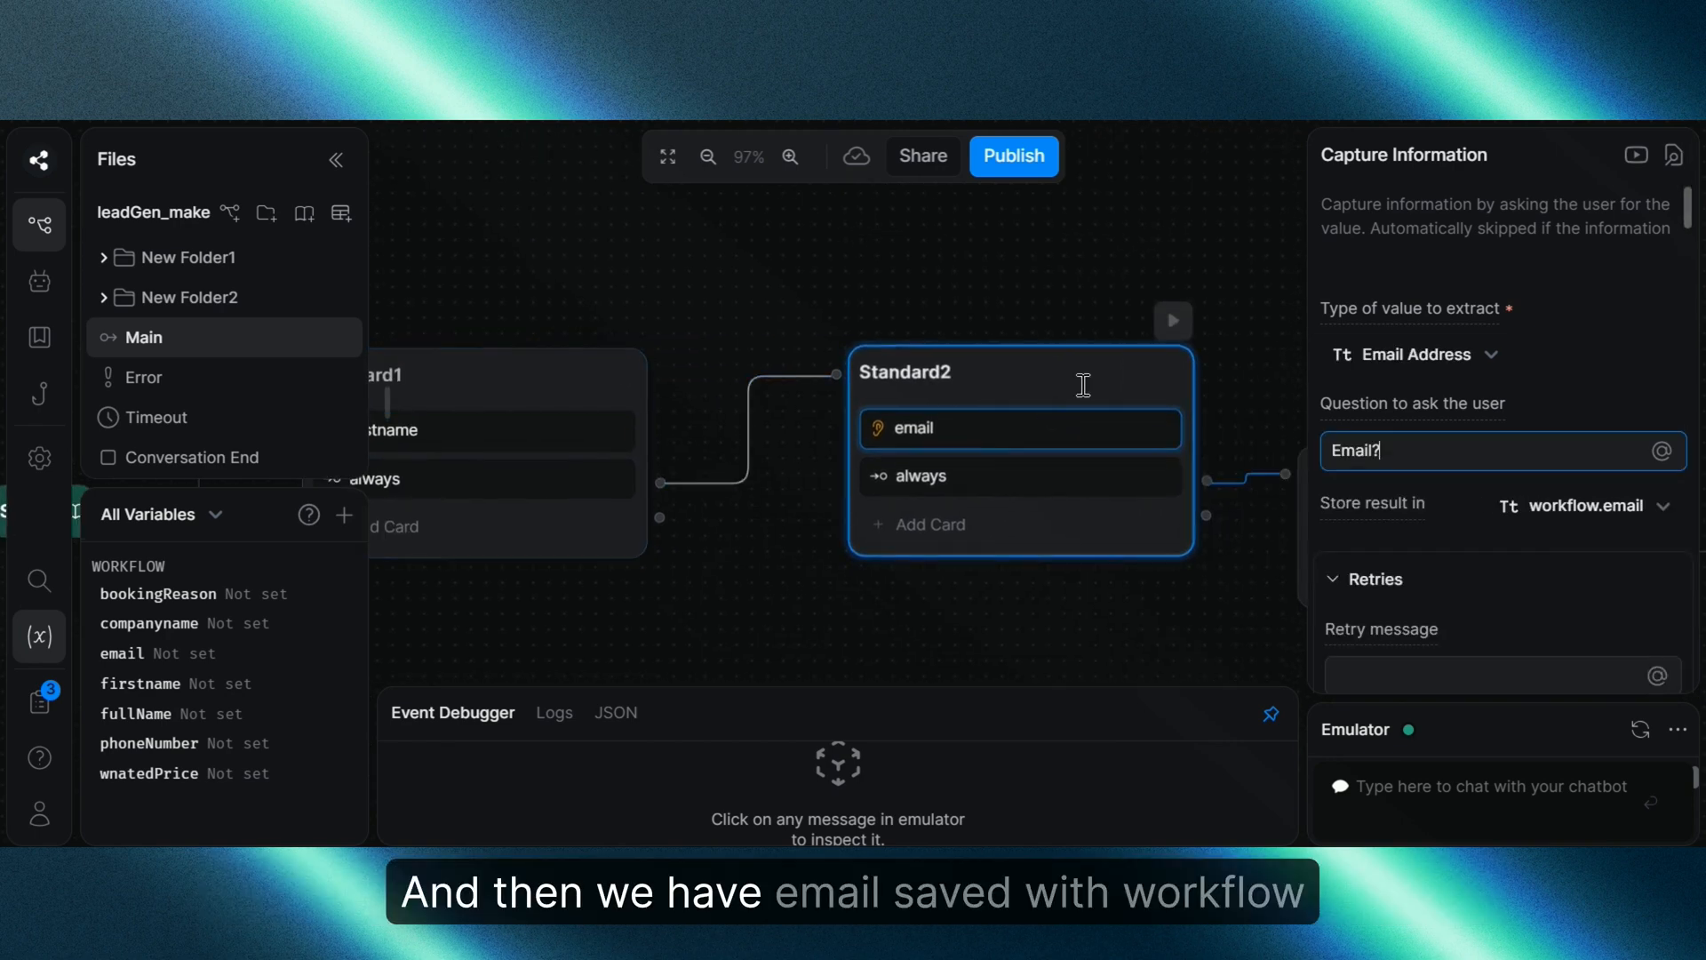
left_click_drag(1181, 252, 888, 228)
left_click(1218, 503)
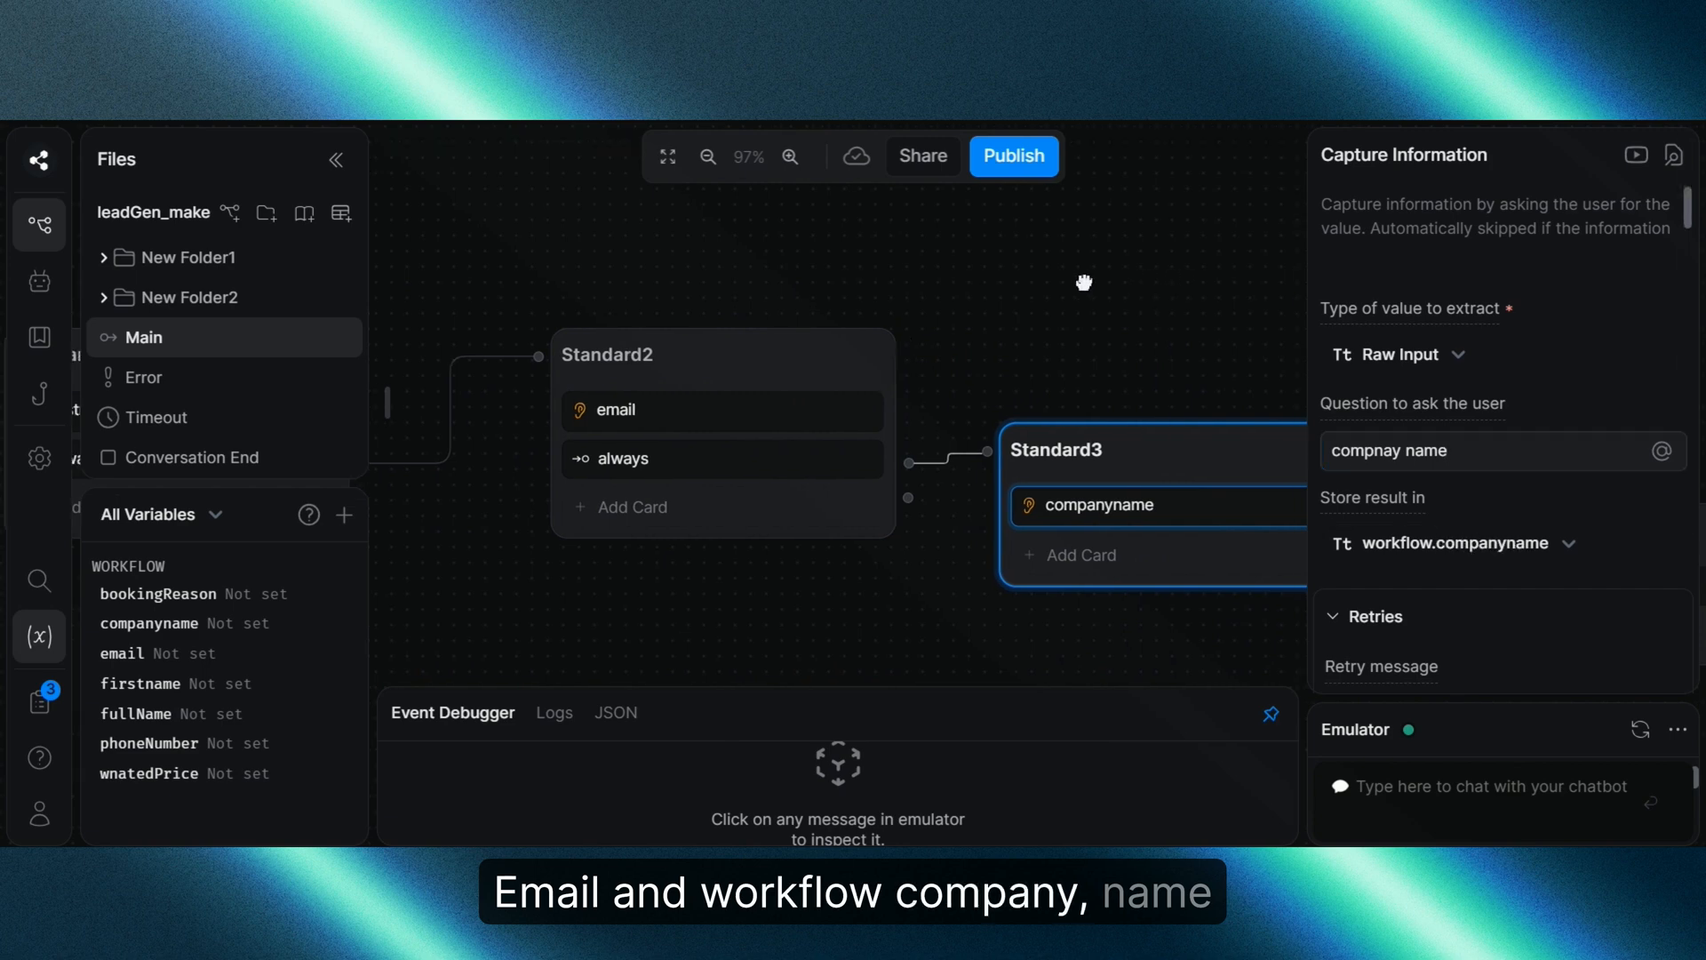
Step: Delete the old Send To Zapier node and add a new Standard node after Standard3
scroll(1085, 279, "right", 10)
right_click(986, 515)
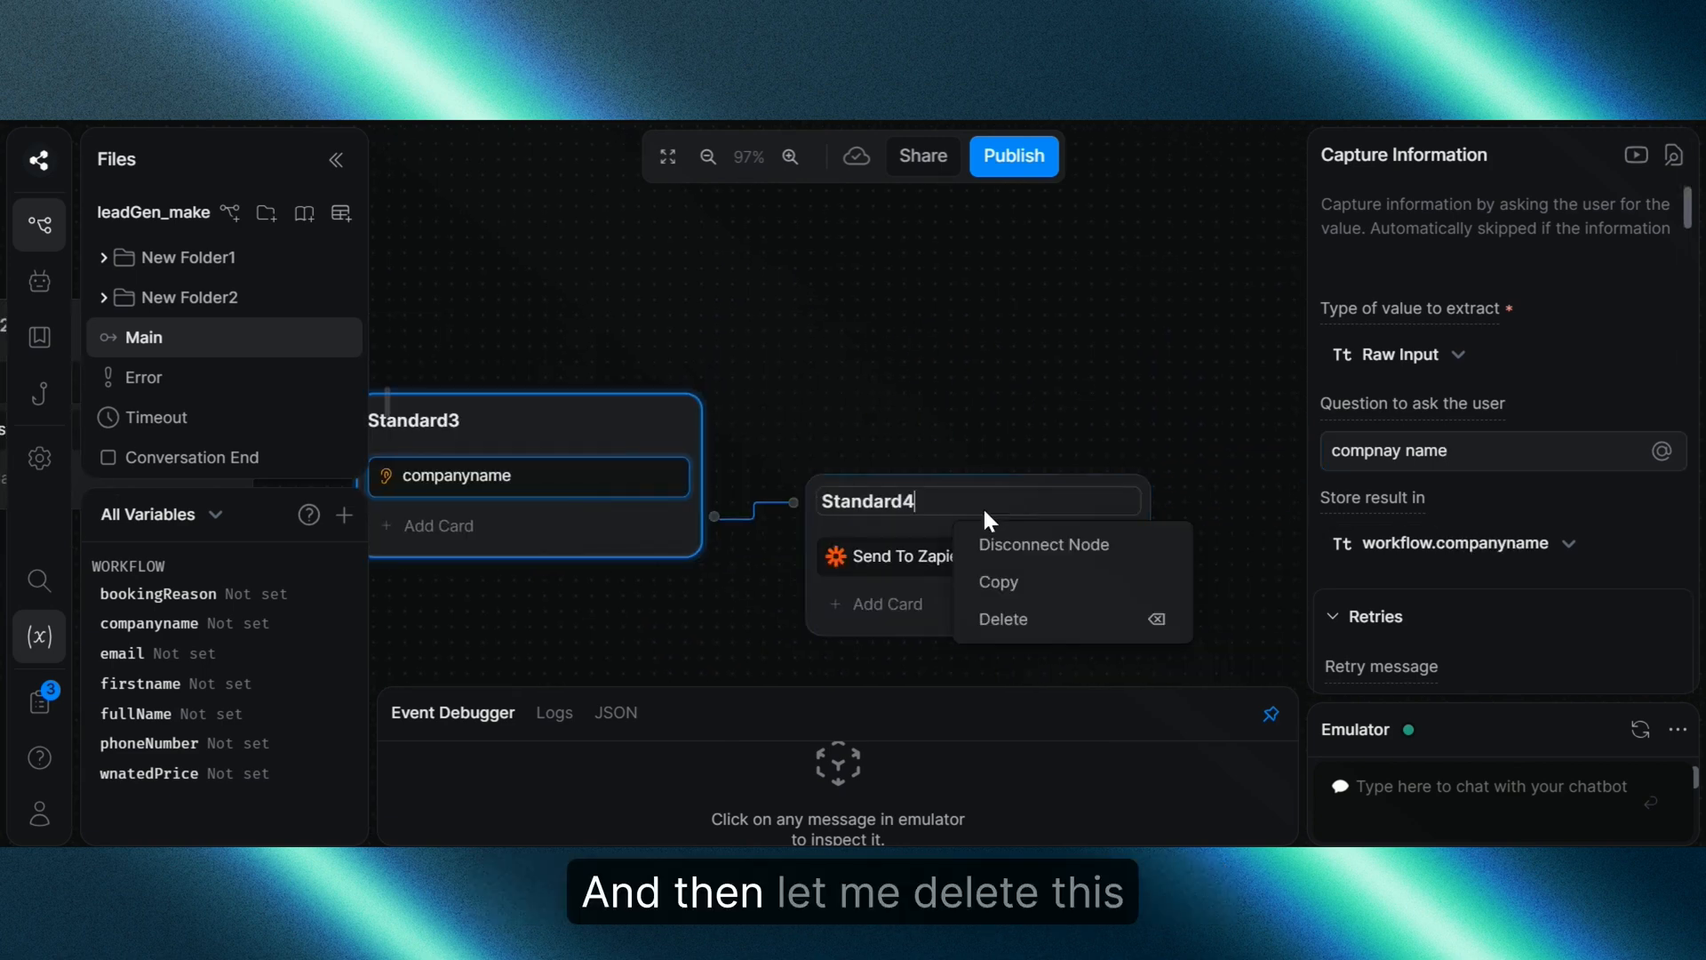
left_click(1047, 613)
left_click(933, 601)
scroll(814, 340, "left", 2)
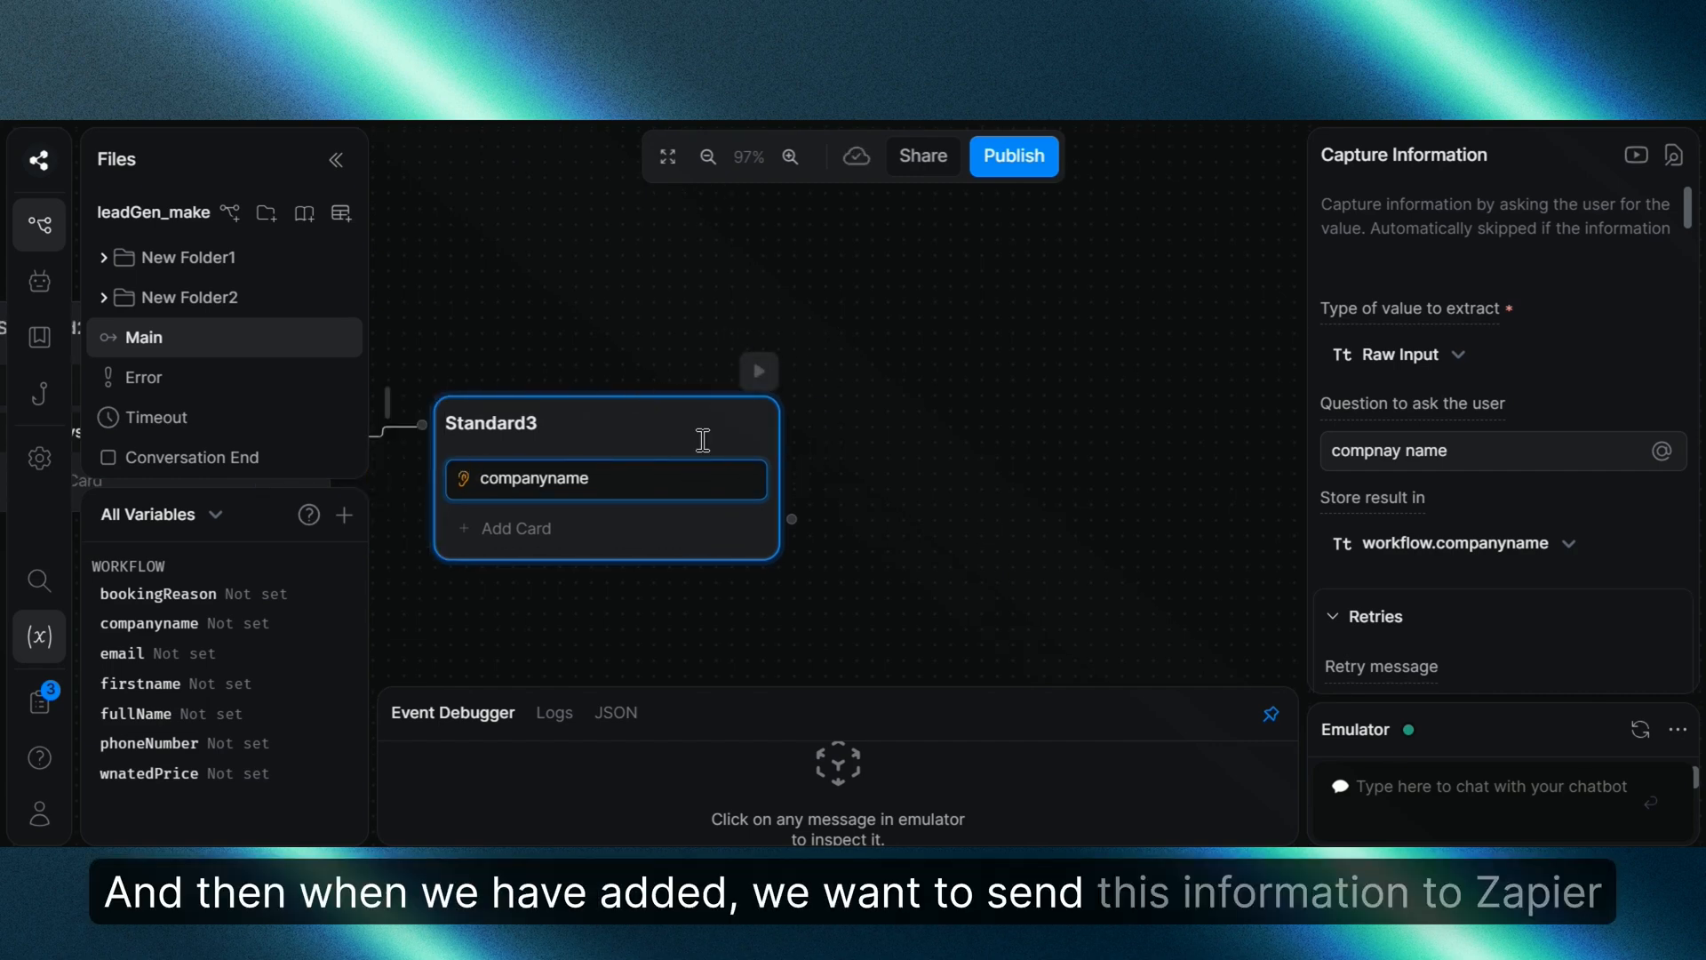
left_click_drag(792, 519, 843, 471)
left_click(941, 491)
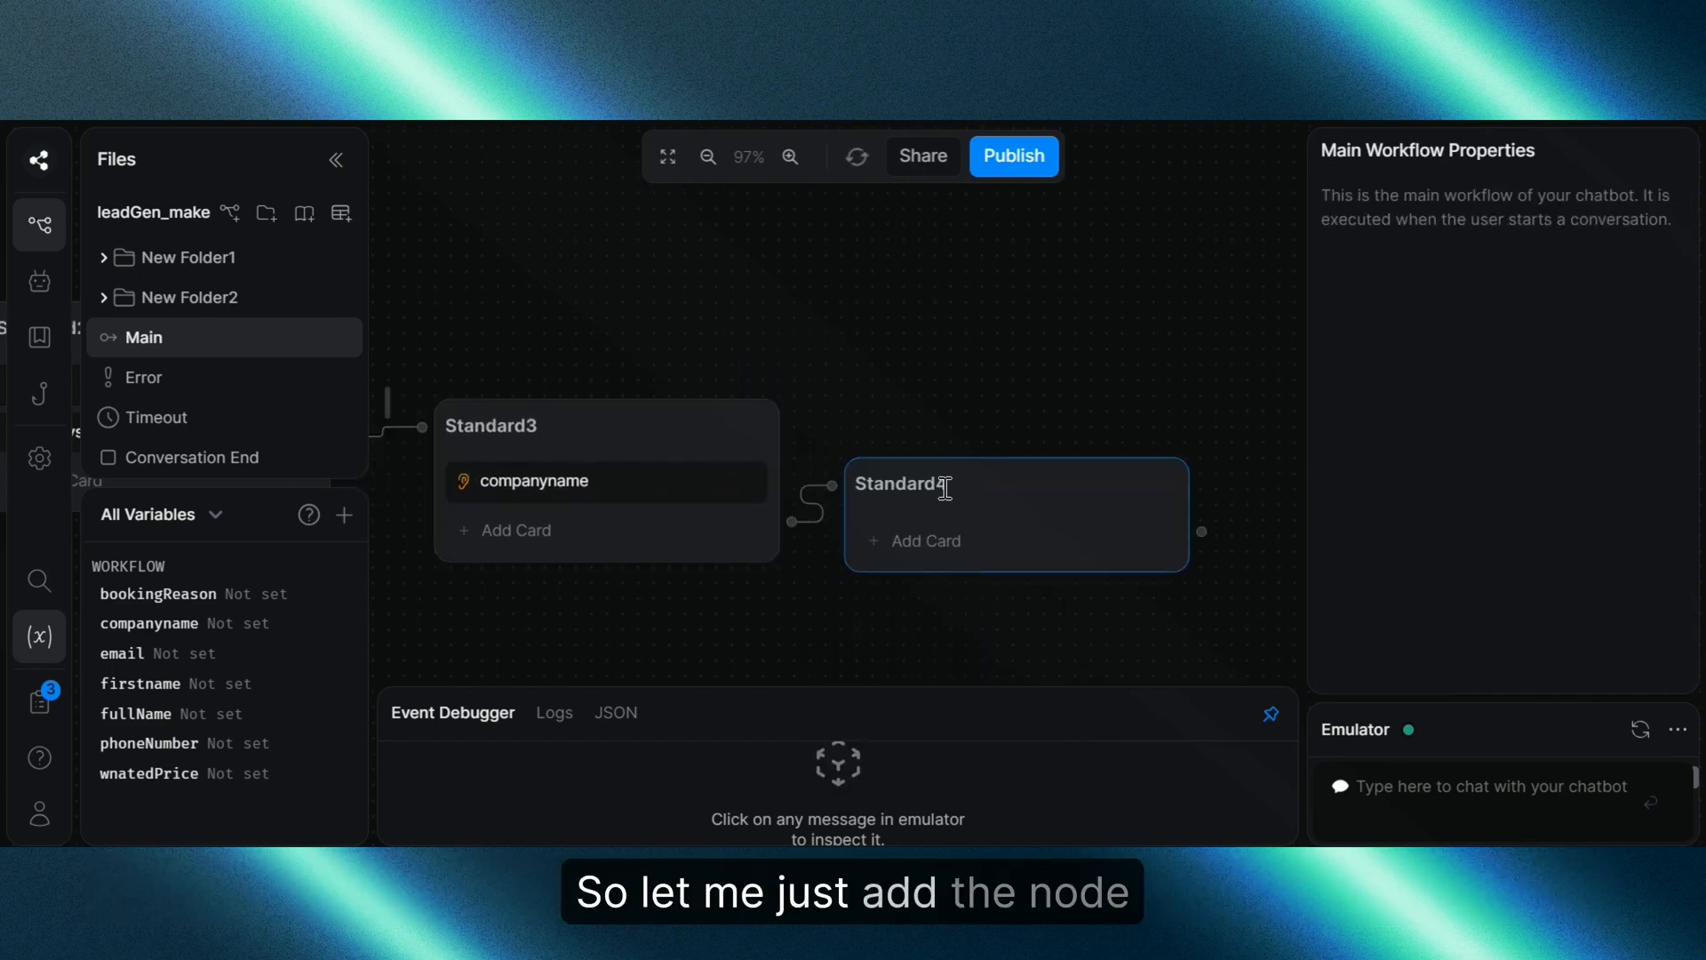
Step: Add a Send To Zapier card to Standard4 with the pasted JSON.stringify trigger data
left_click(907, 538)
scroll(622, 418, "down", 3)
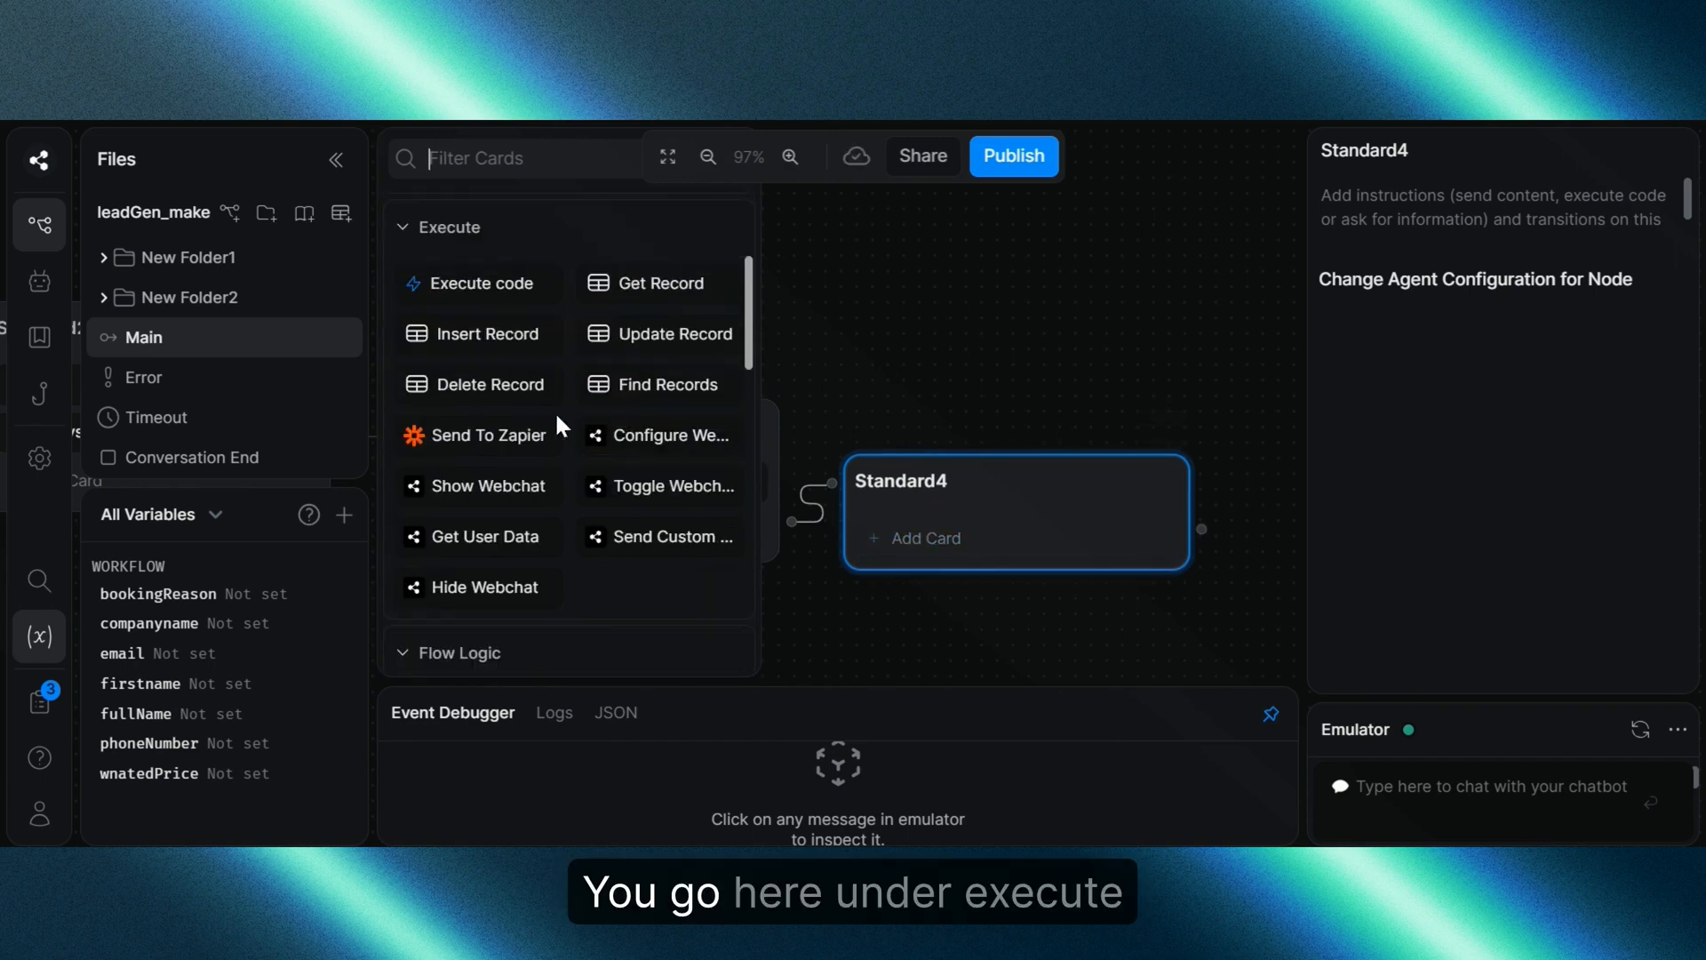
left_click_drag(474, 435, 979, 516)
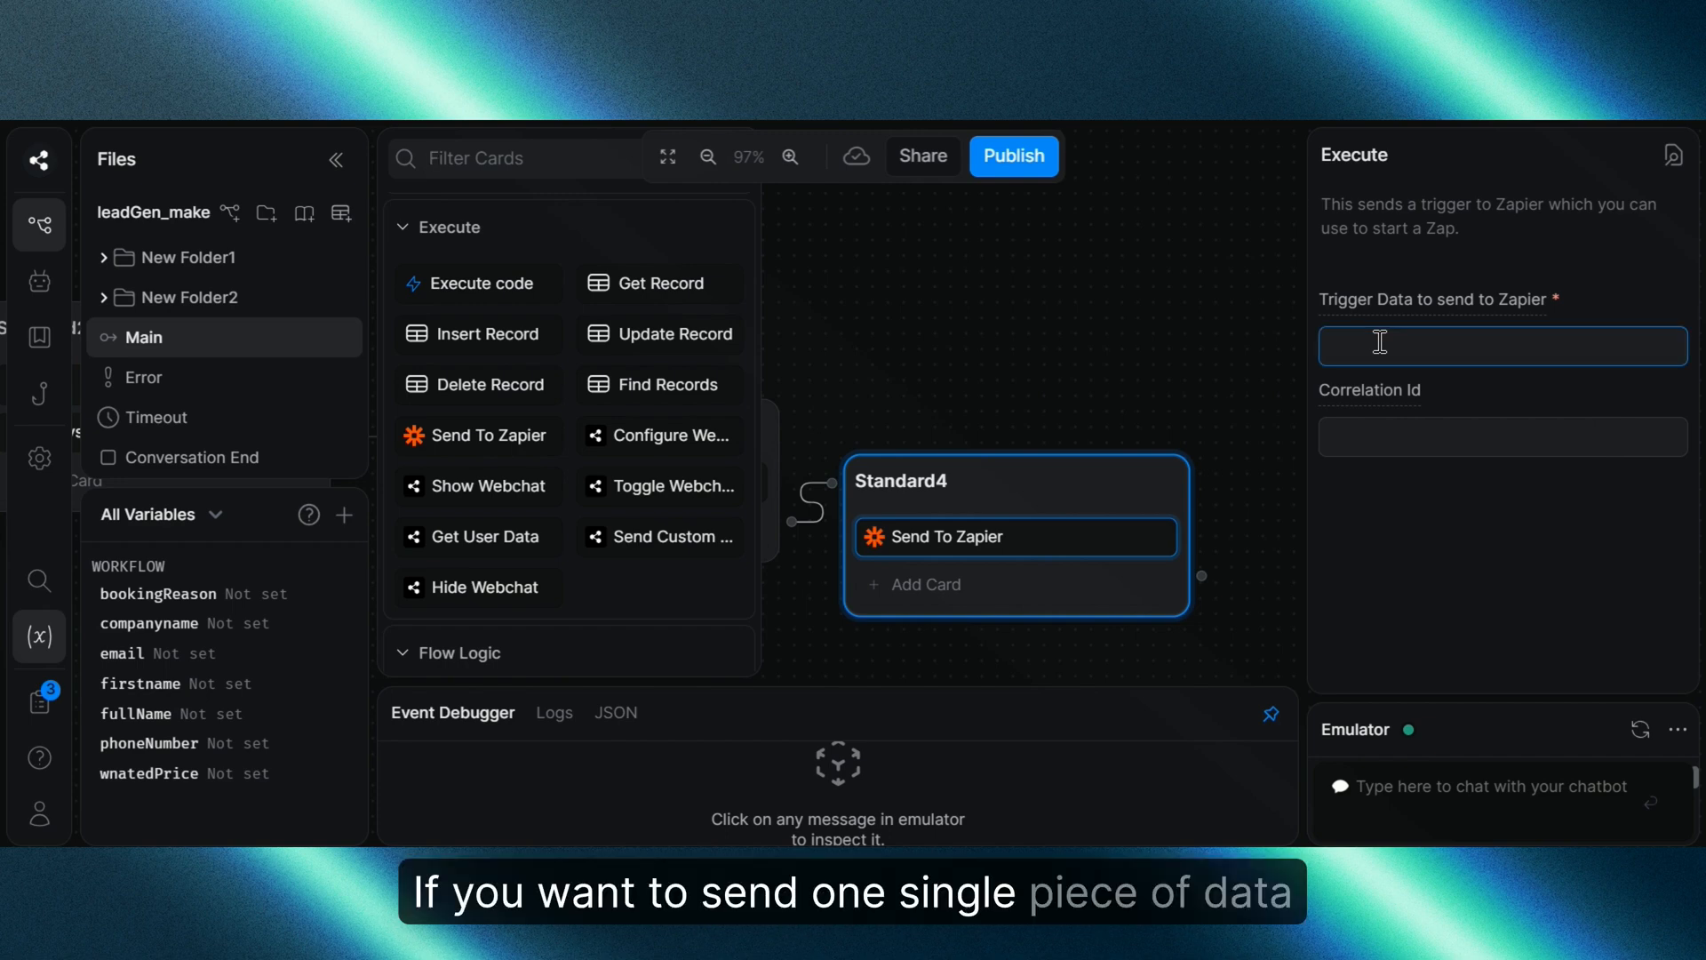
type("{workflow")
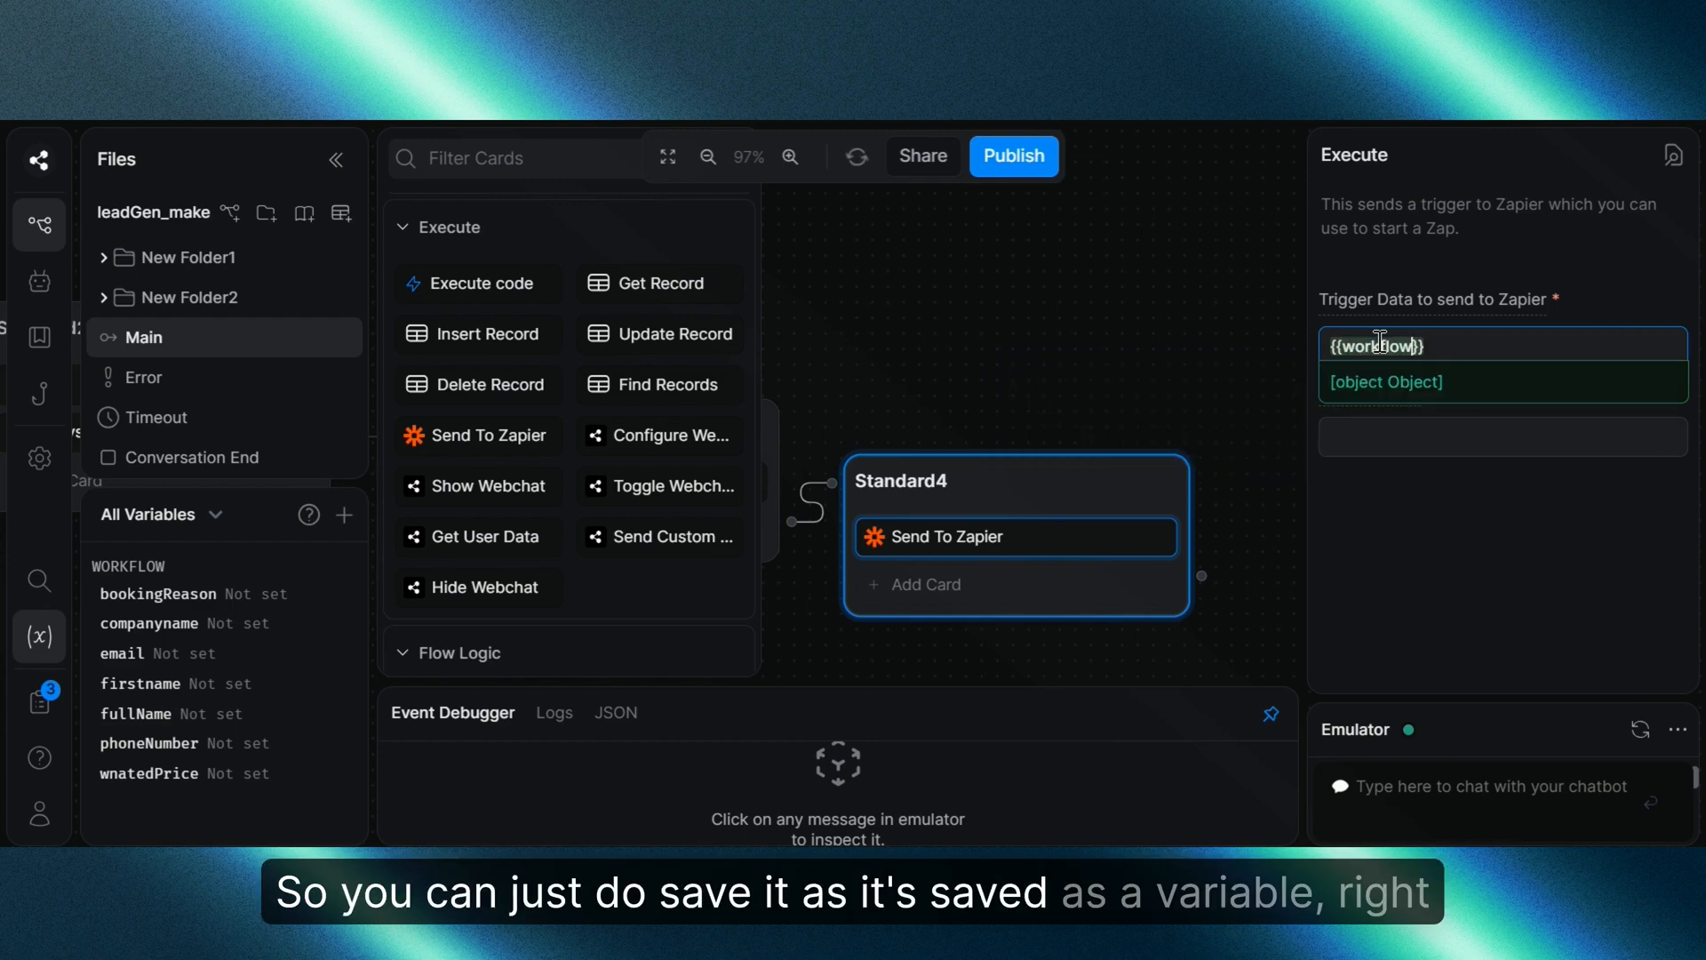
type(".")
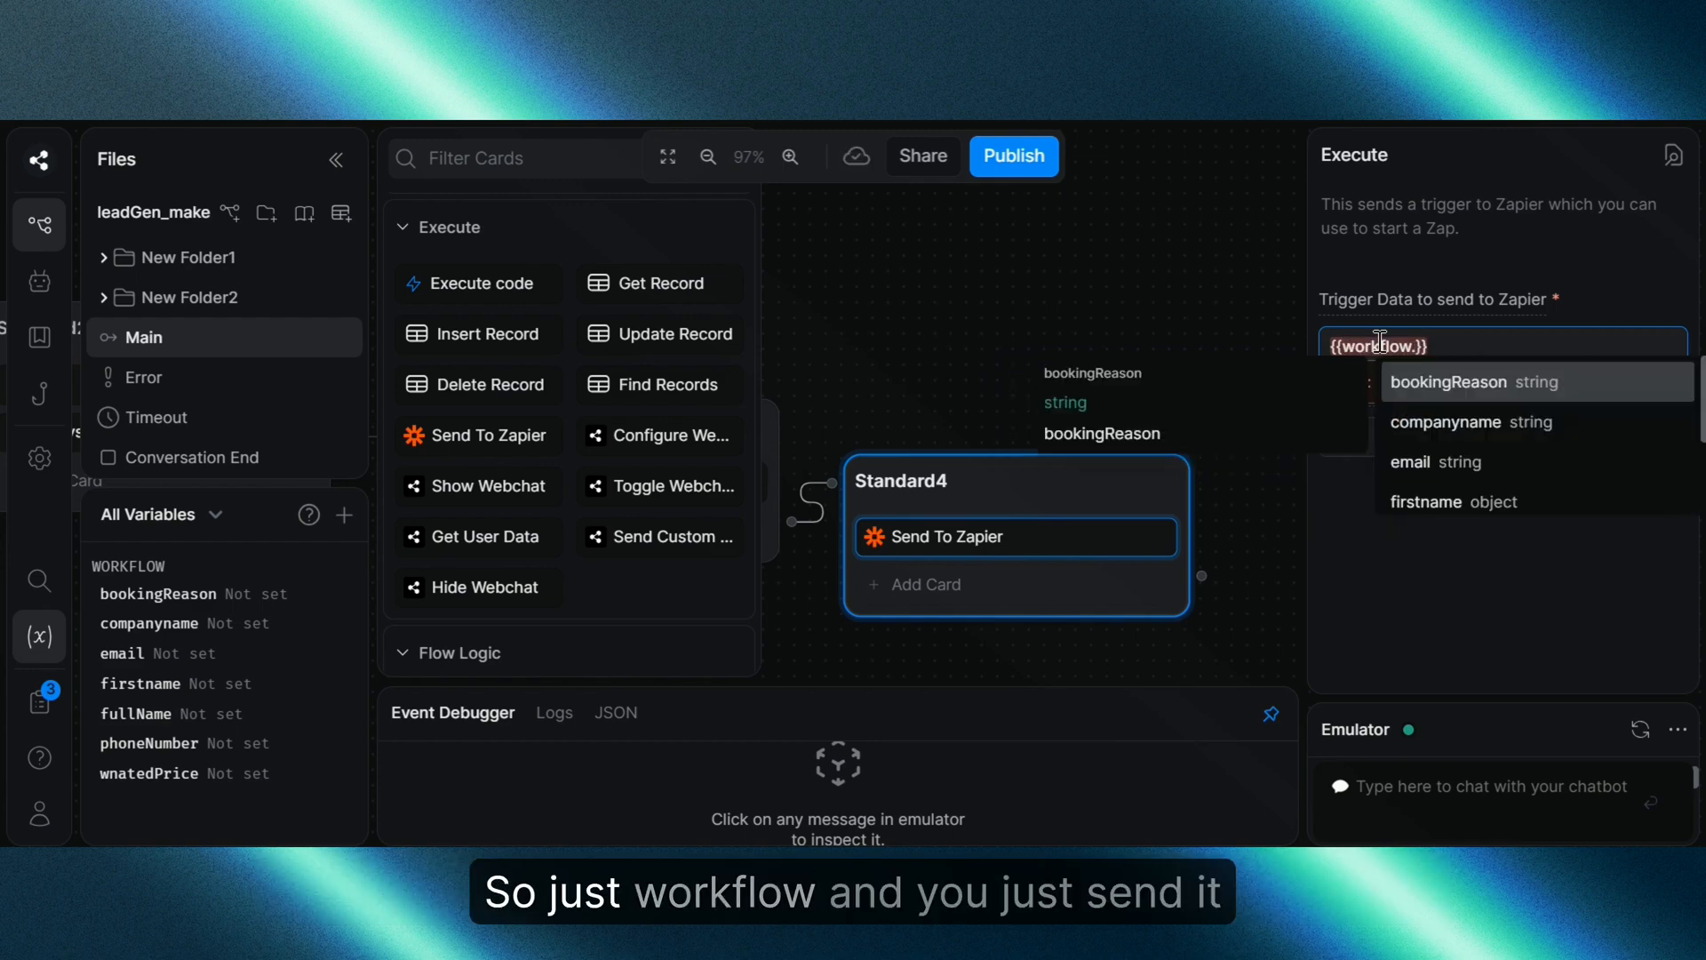
key("BackSpace")
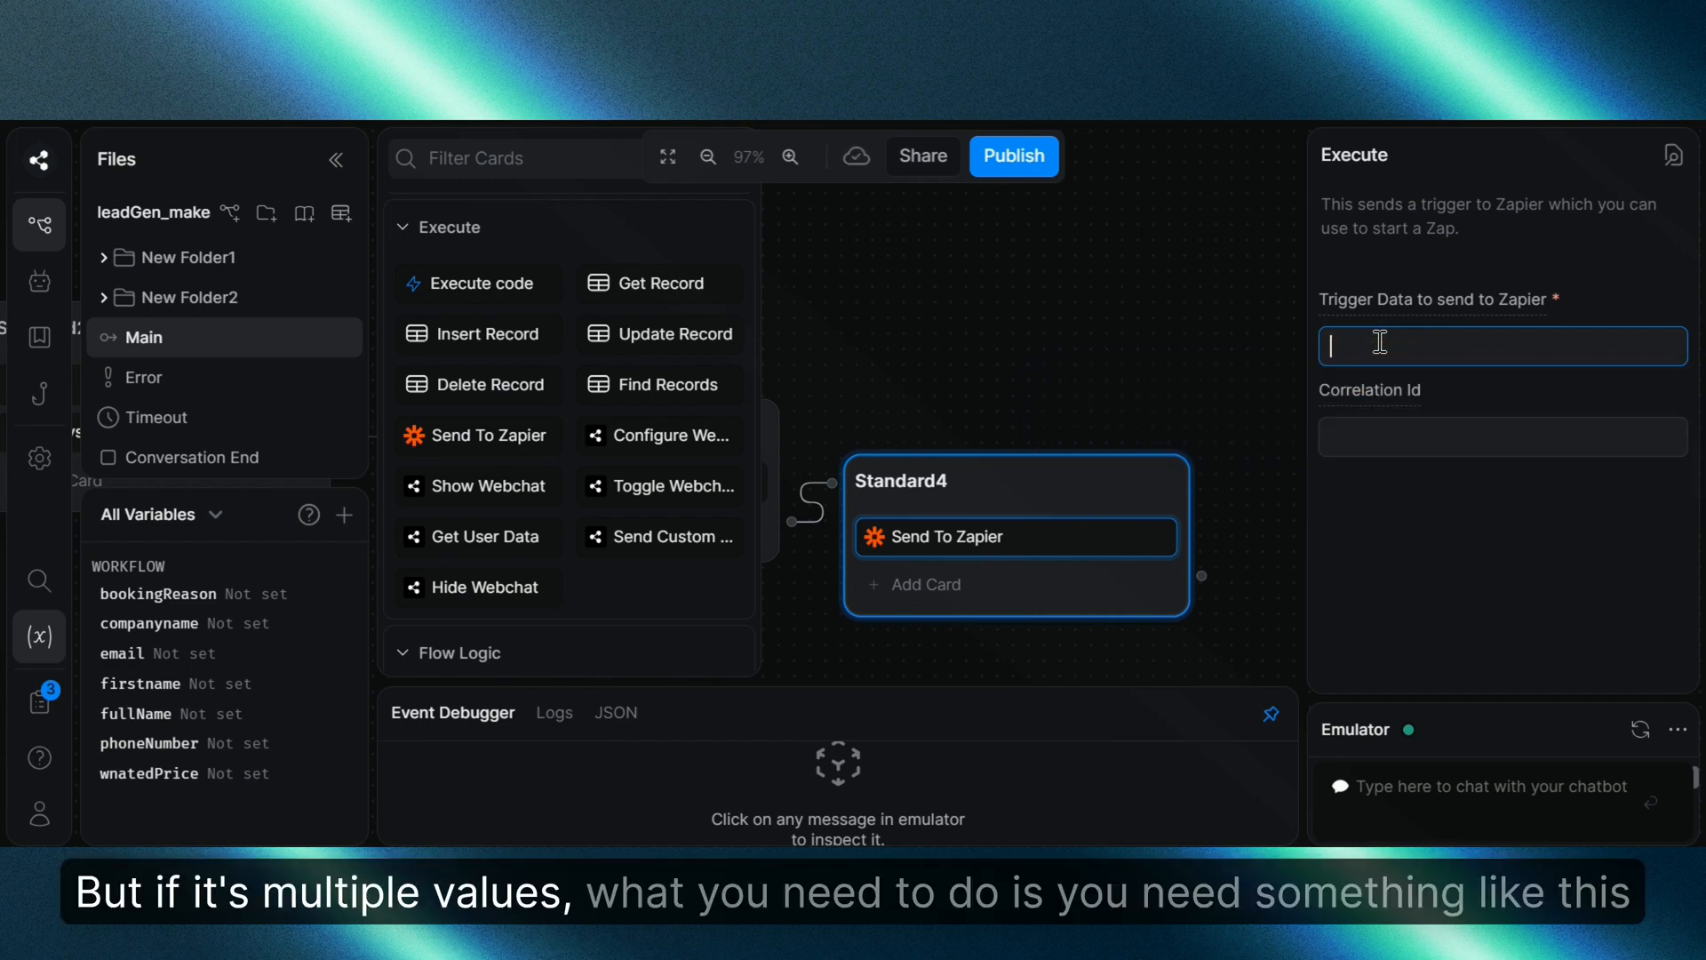
type("{{ JSON.stringify({ myVariable1: workflow.firstname, myVariable2: workflow.email, myVariable: workflow.companyname }) }}")
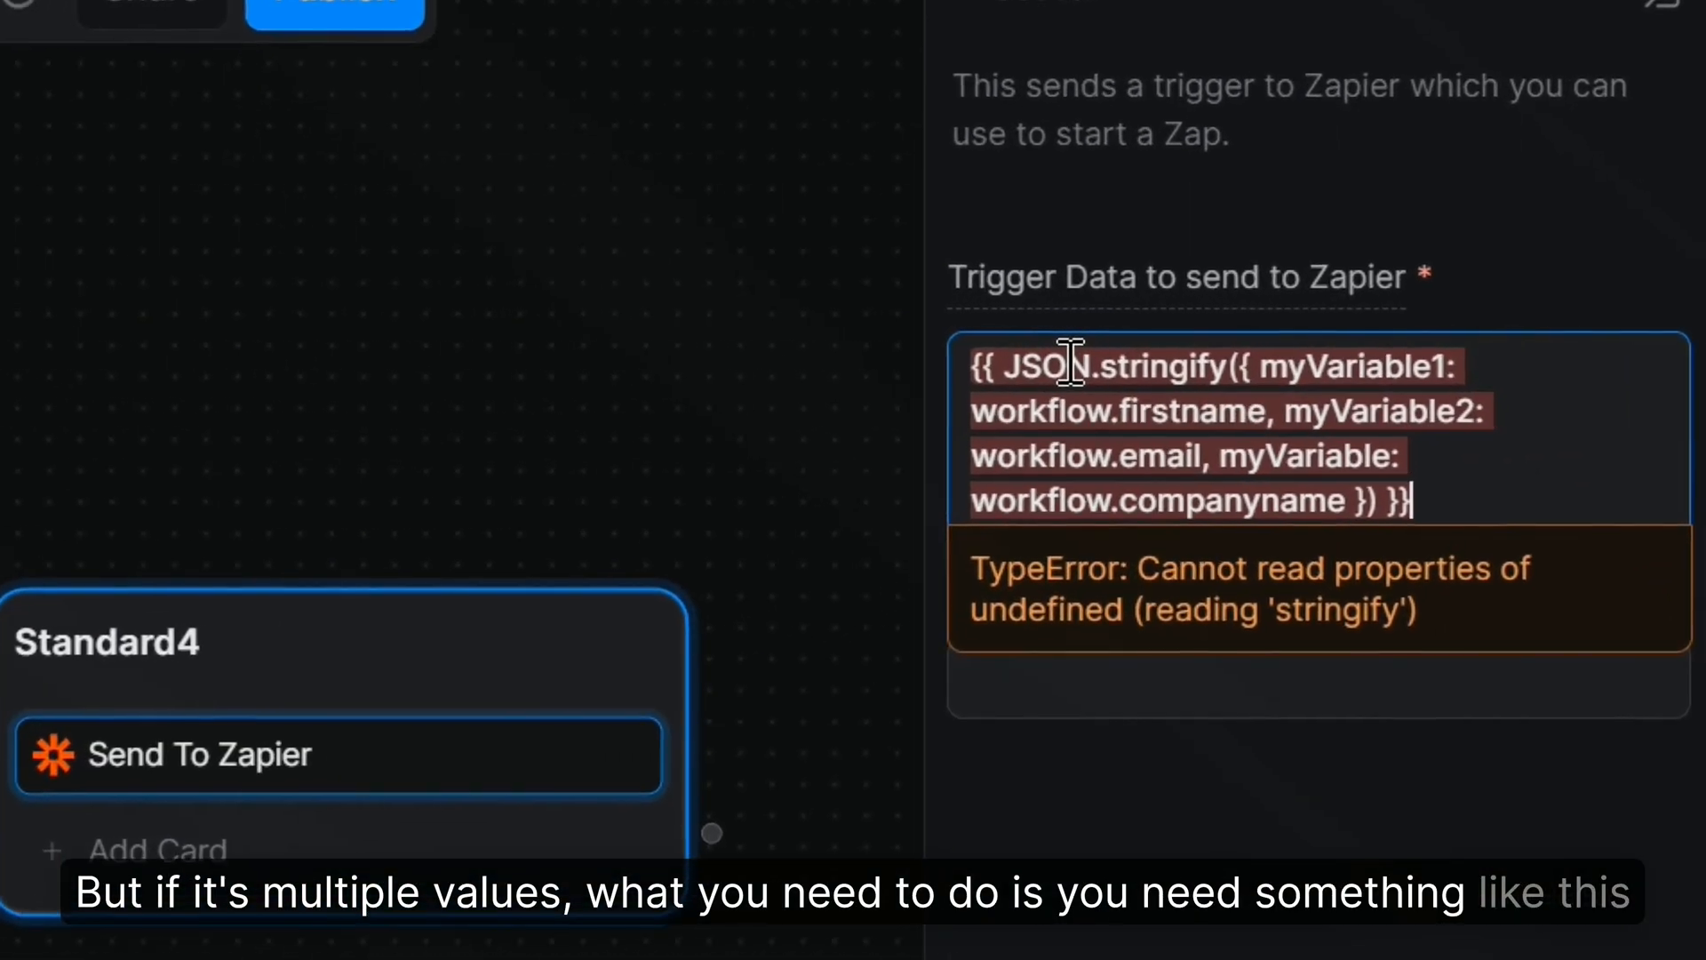
left_click(1357, 834)
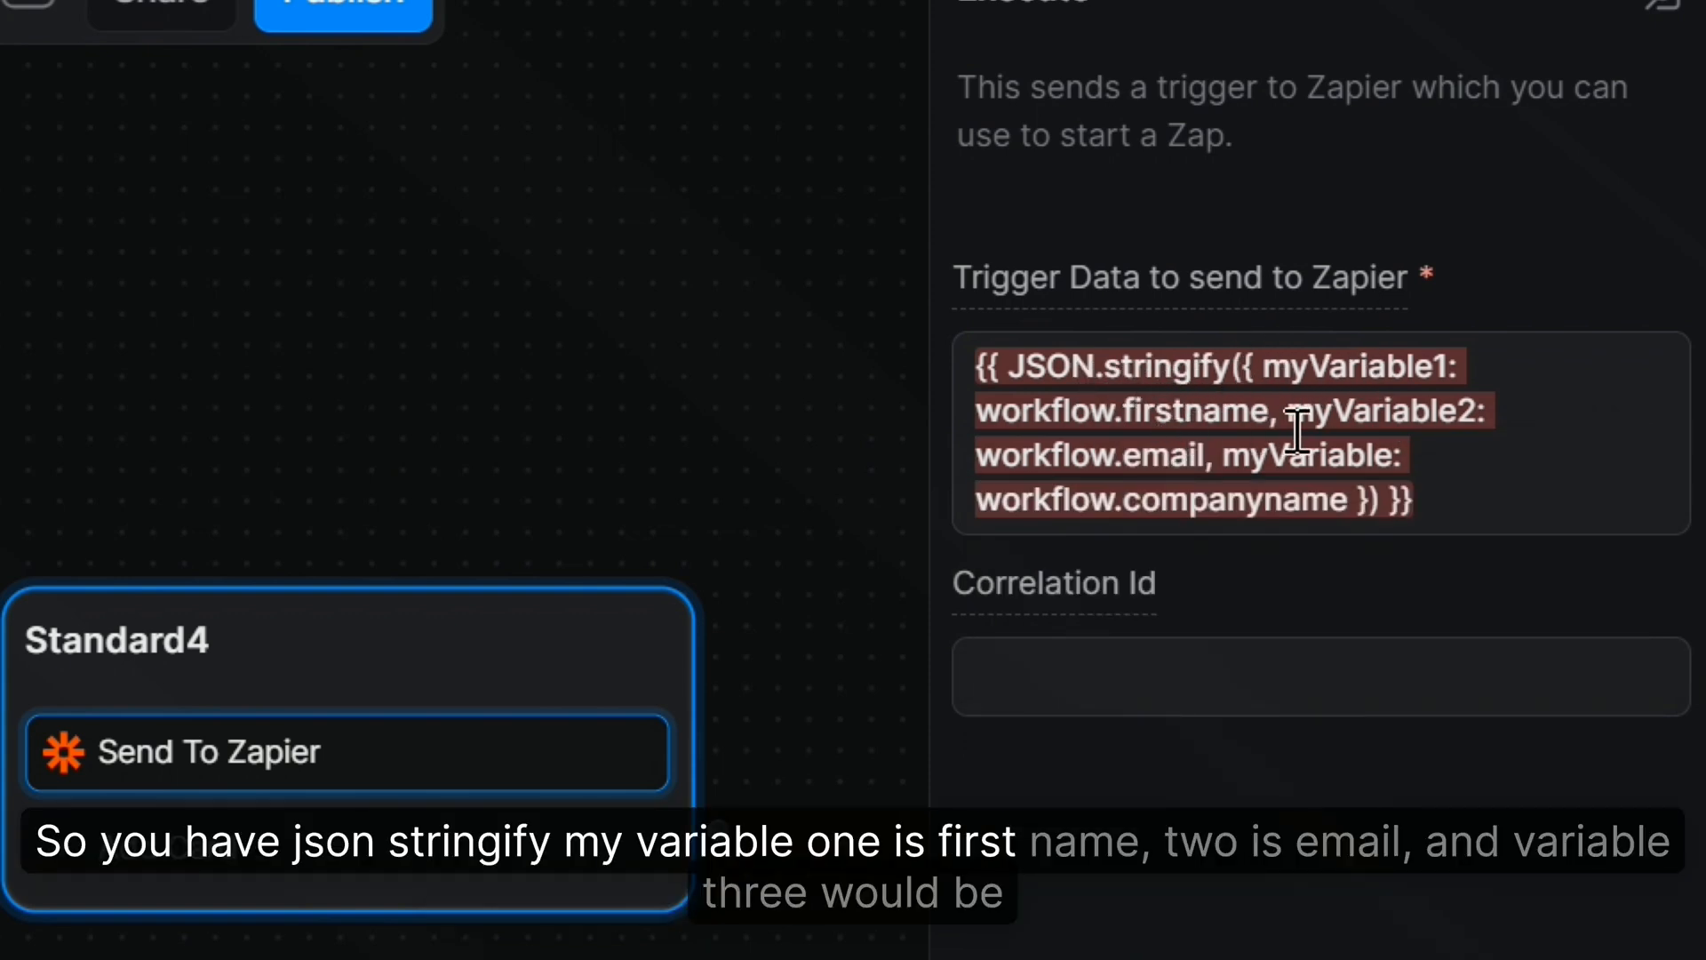
Step: Correct the third key to myVariable3 in the trigger data expression
left_click(1387, 467)
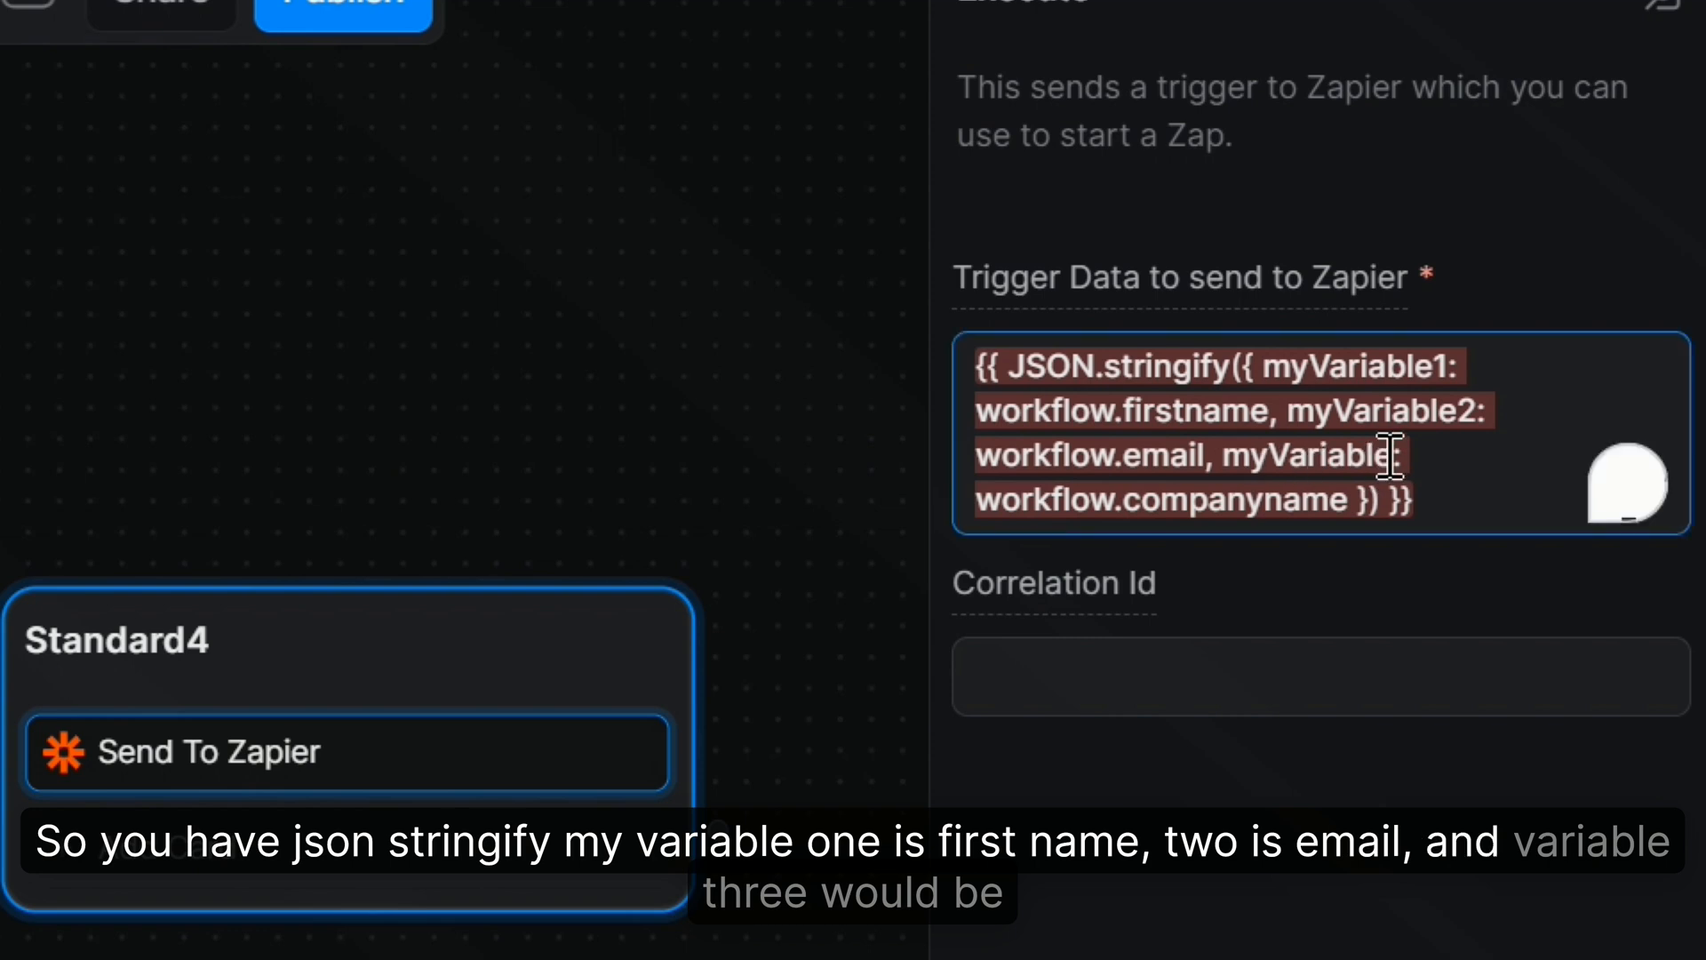
type("3")
left_click(1324, 815)
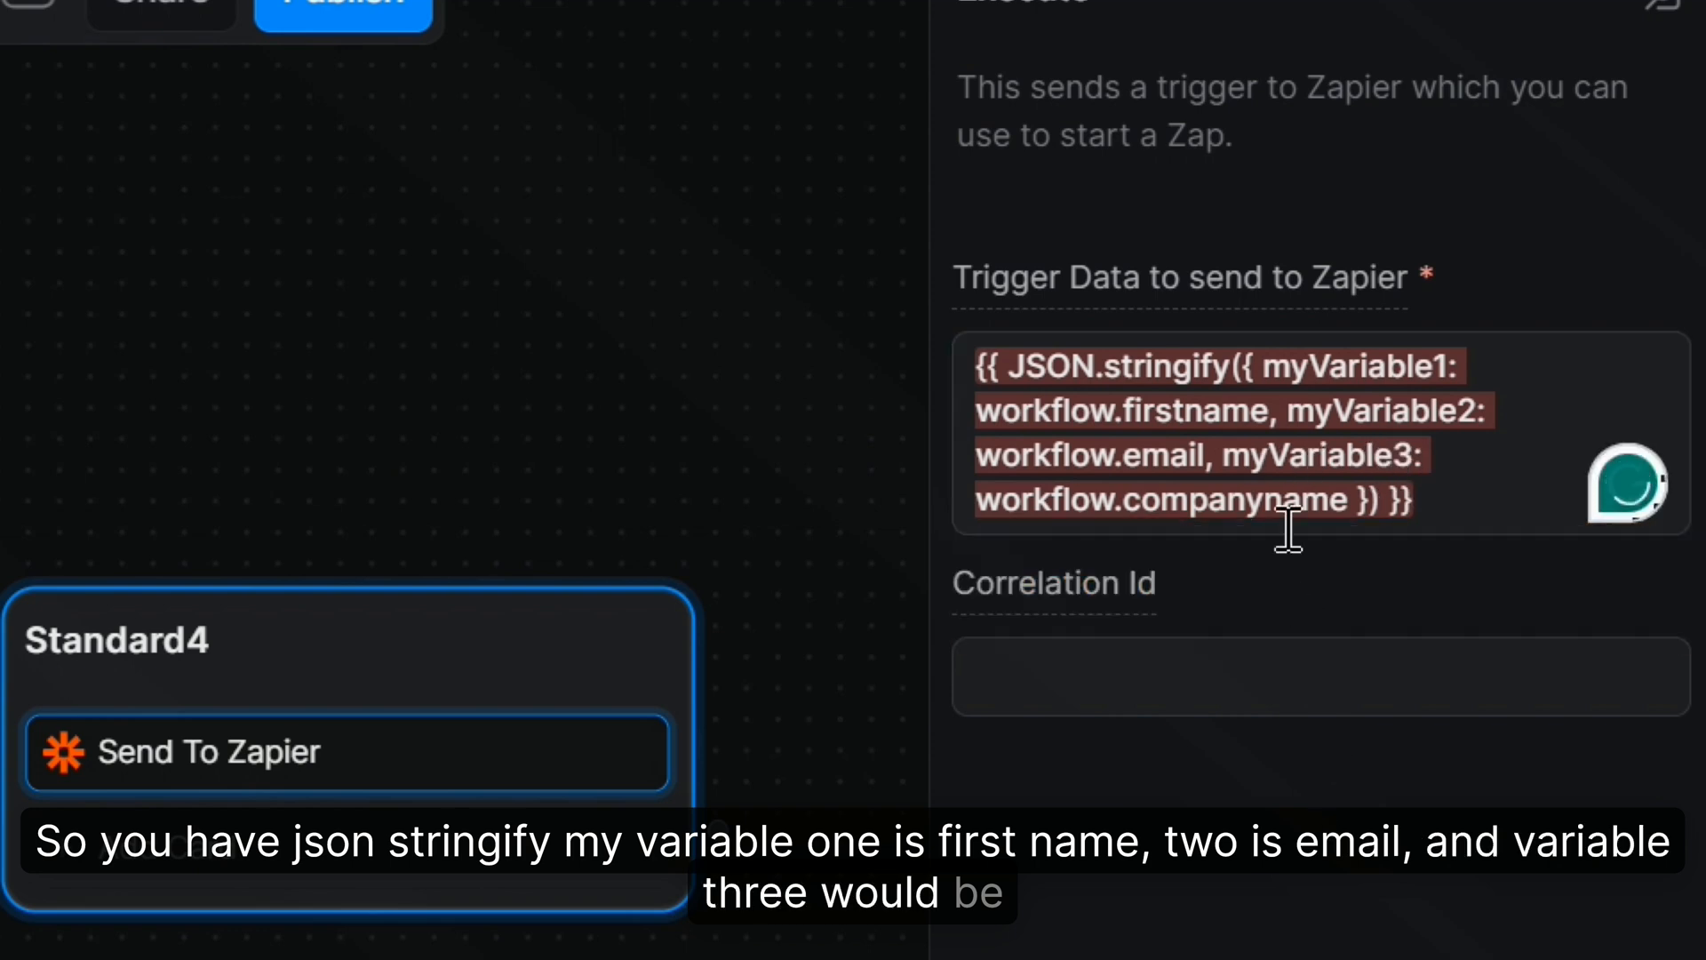
left_click_drag(282, 404, 365, 388)
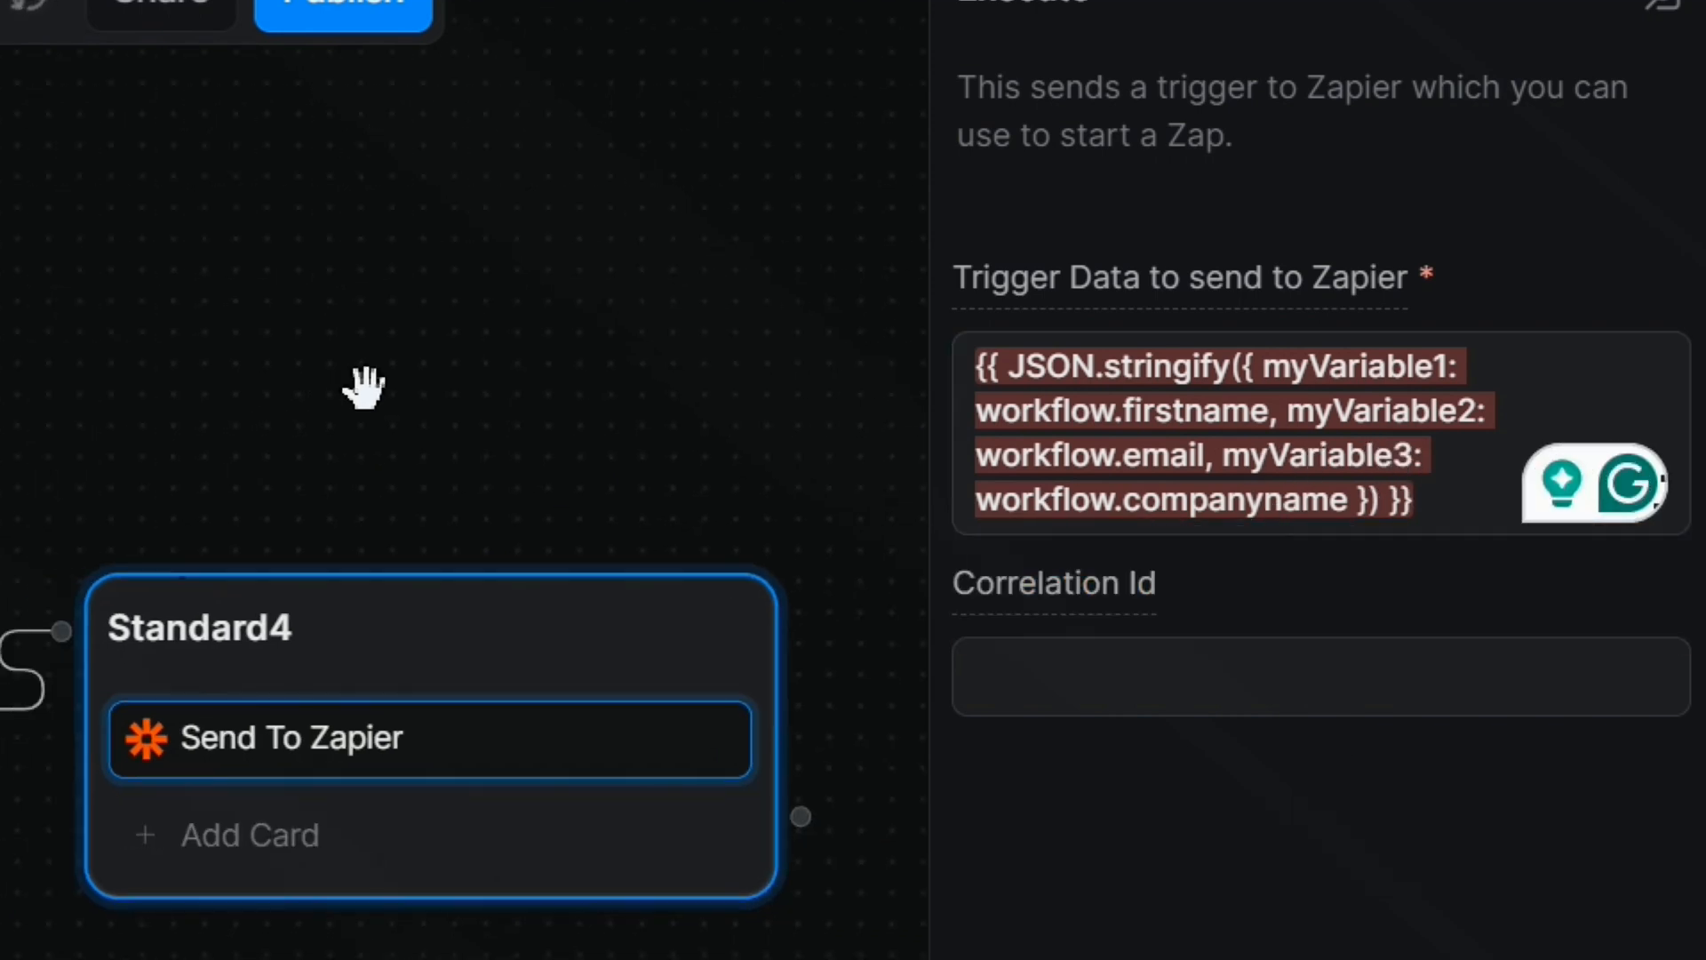
scroll(363, 387, "down", 2)
left_click_drag(164, 306, 443, 299)
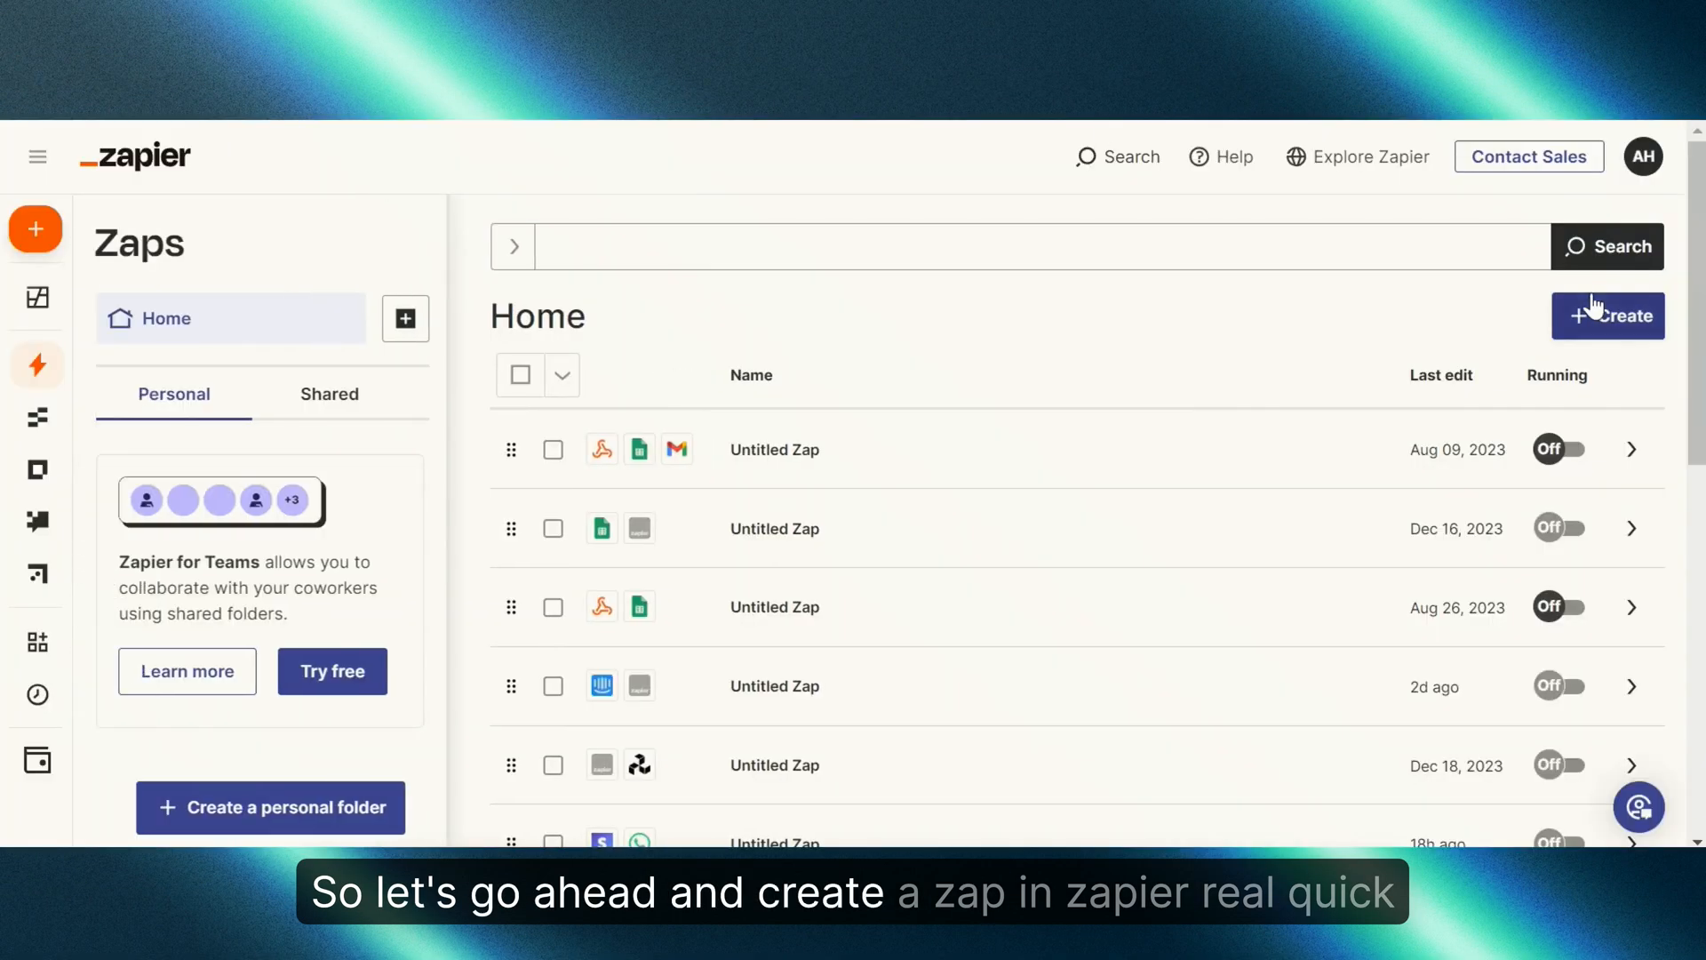
Step: Create a new Zap with Botpress's Trigger Received event and the connected Botpress account
left_click(1592, 325)
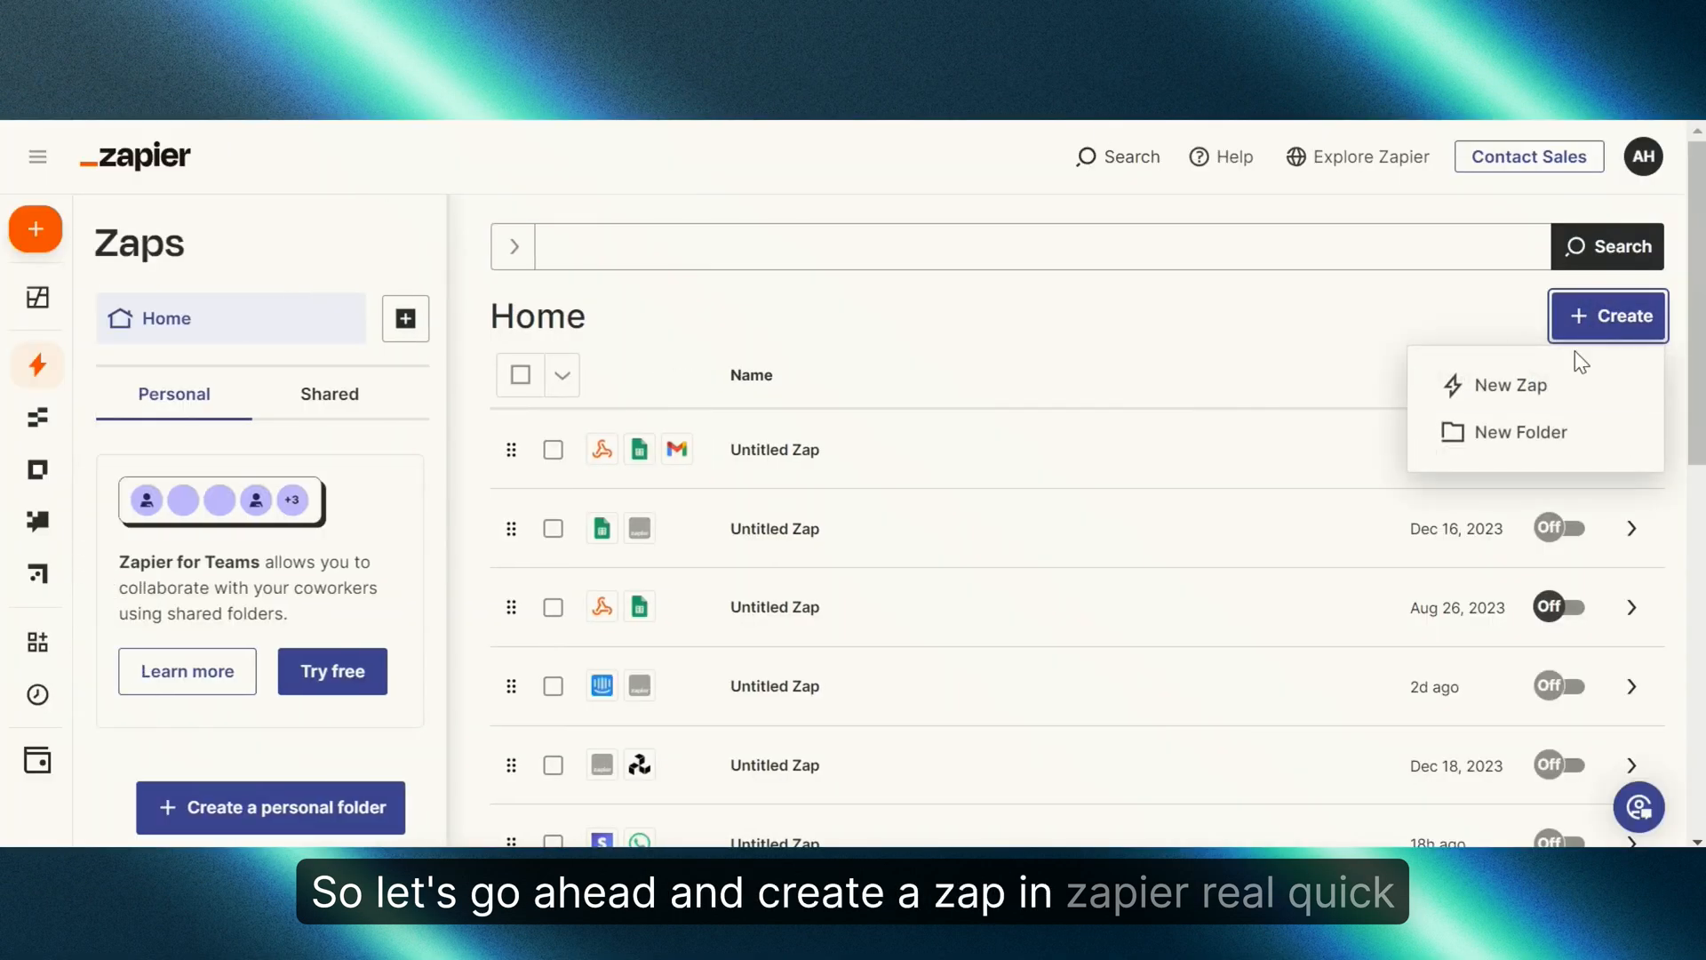
left_click(1562, 381)
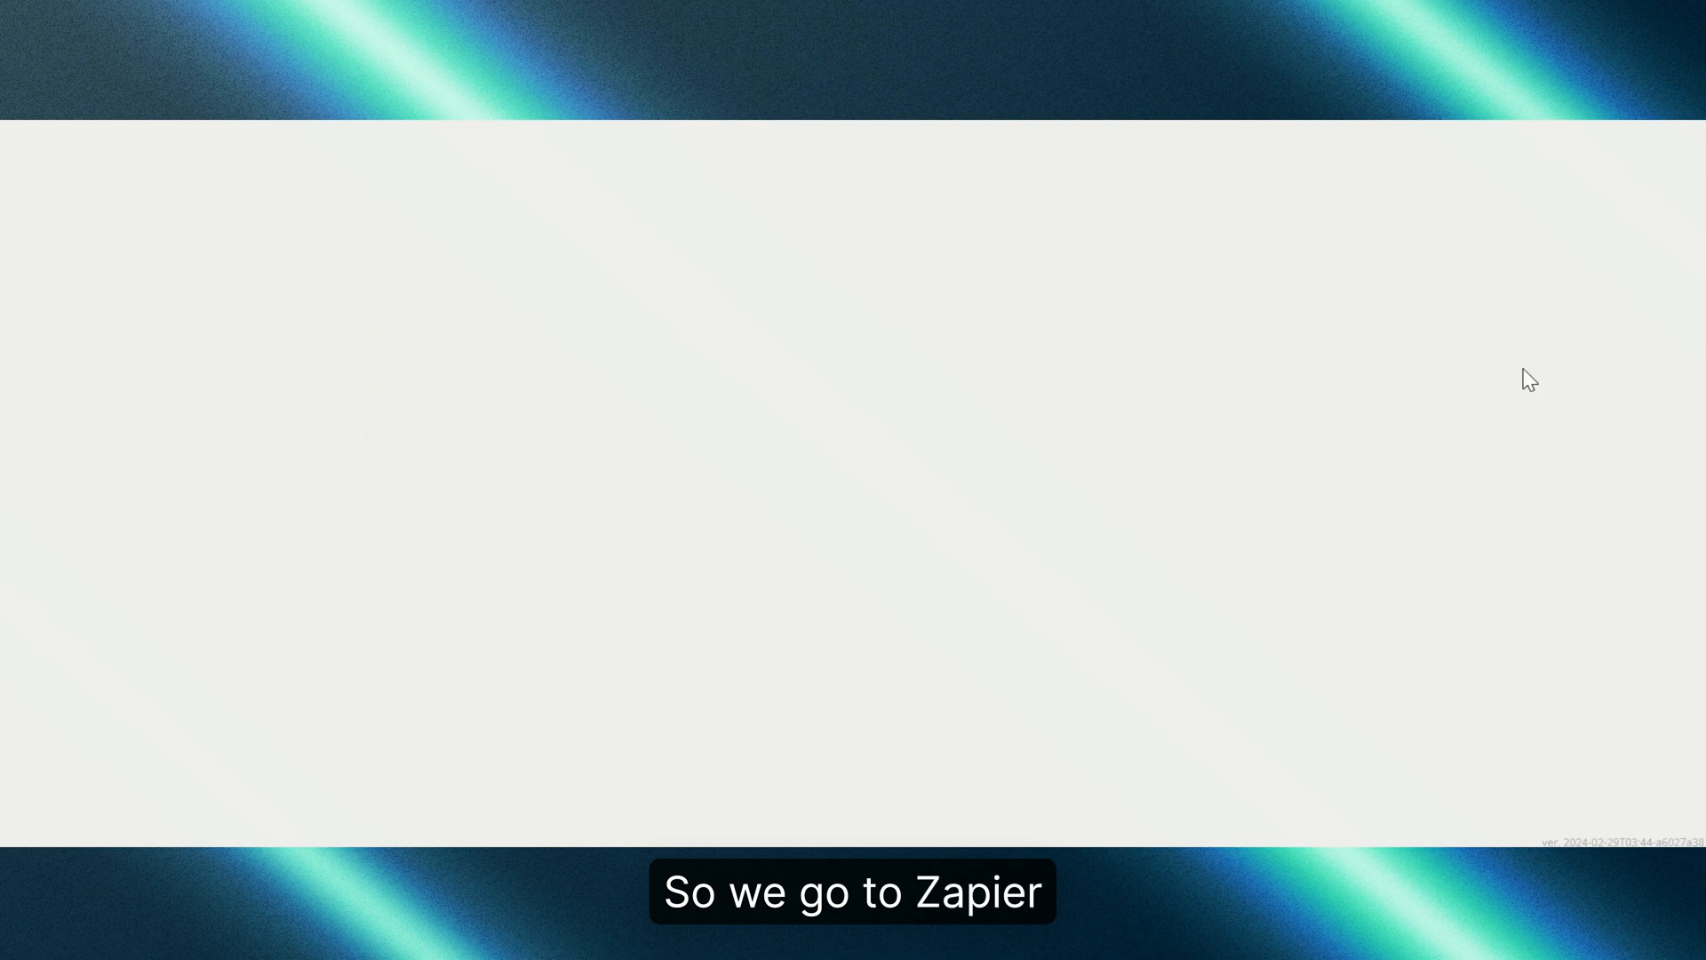
left_click(891, 501)
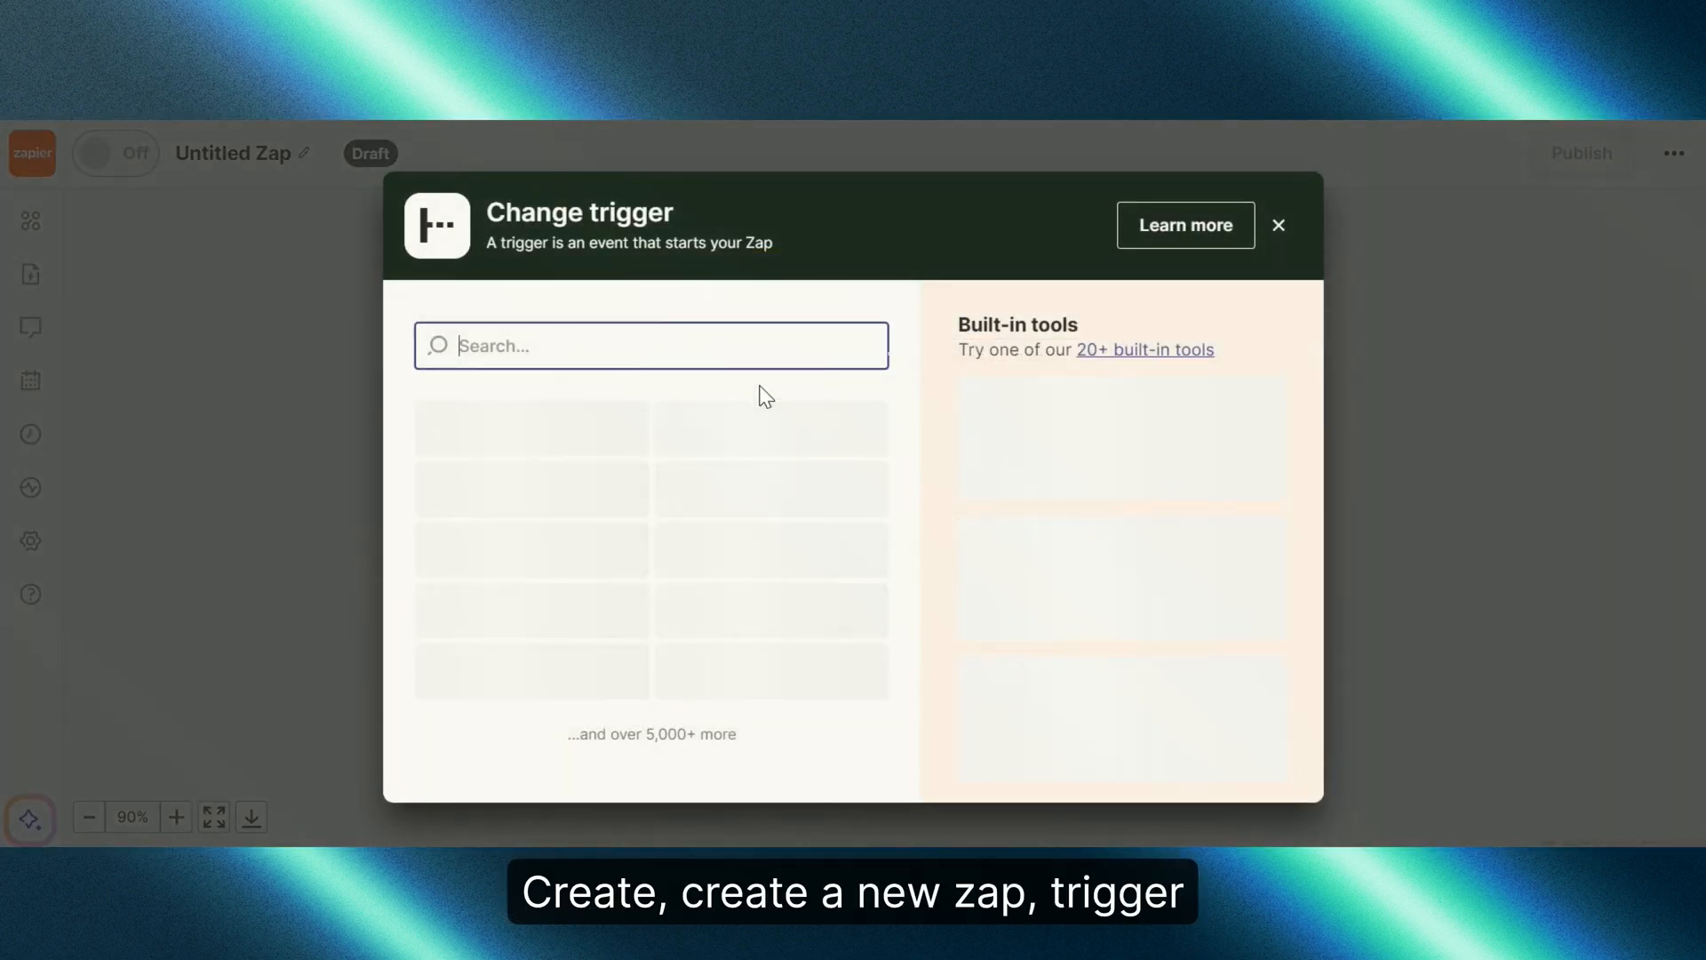
type("botpress")
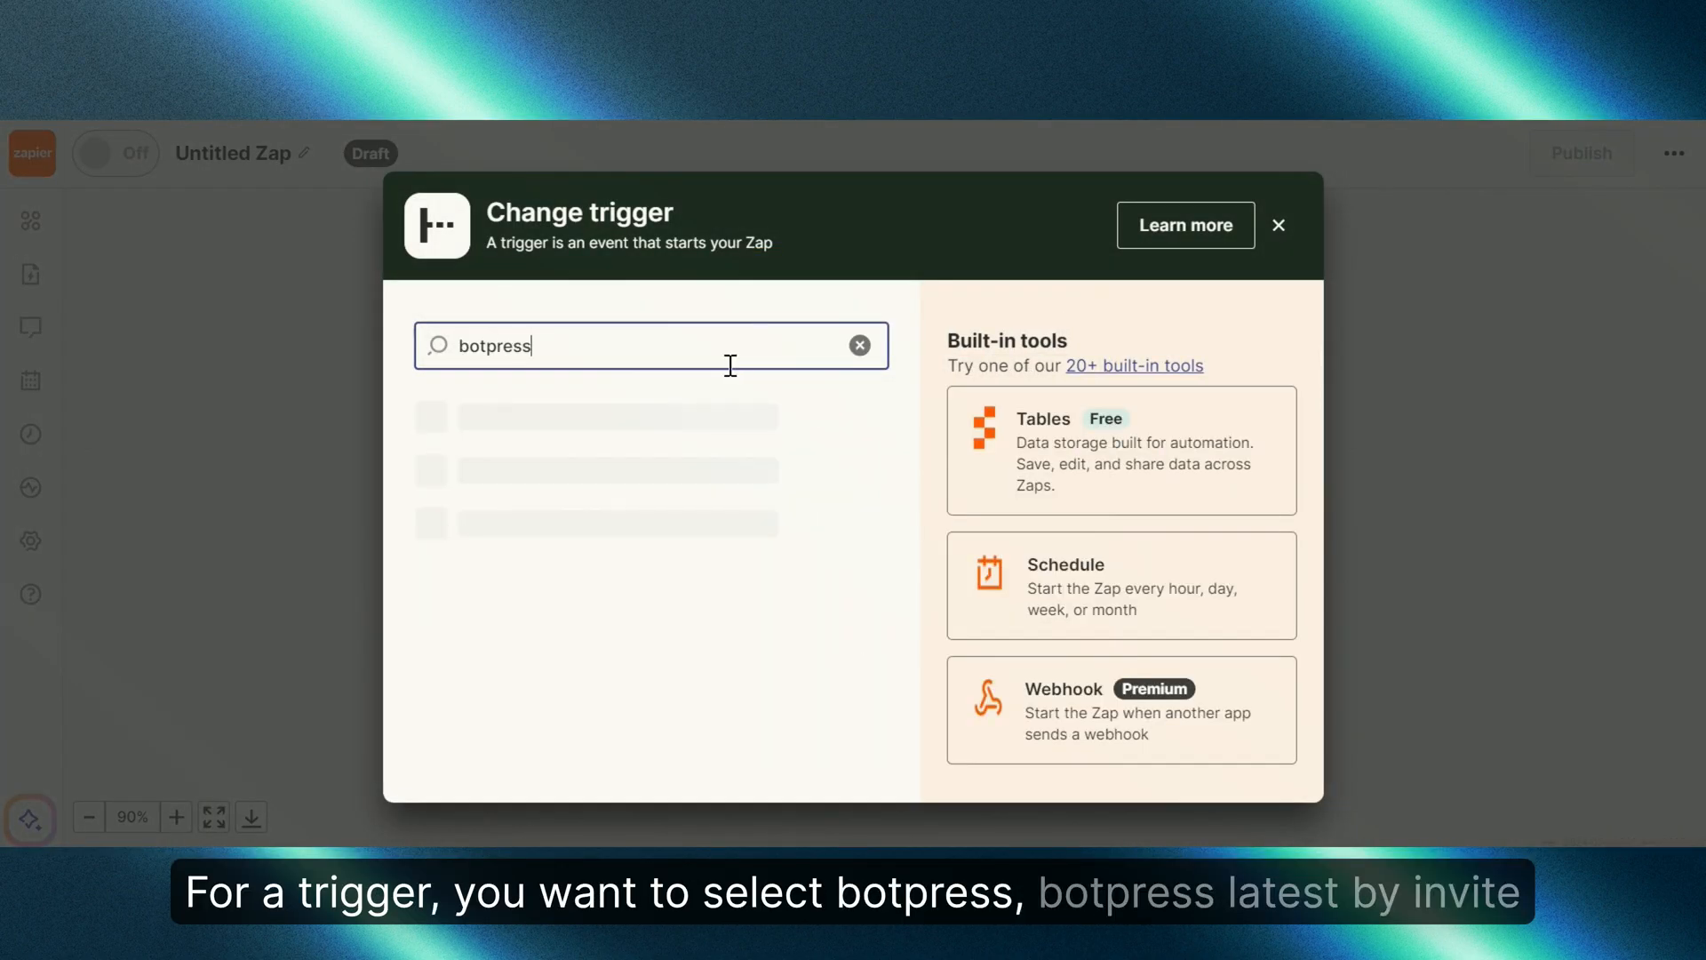
left_click(553, 429)
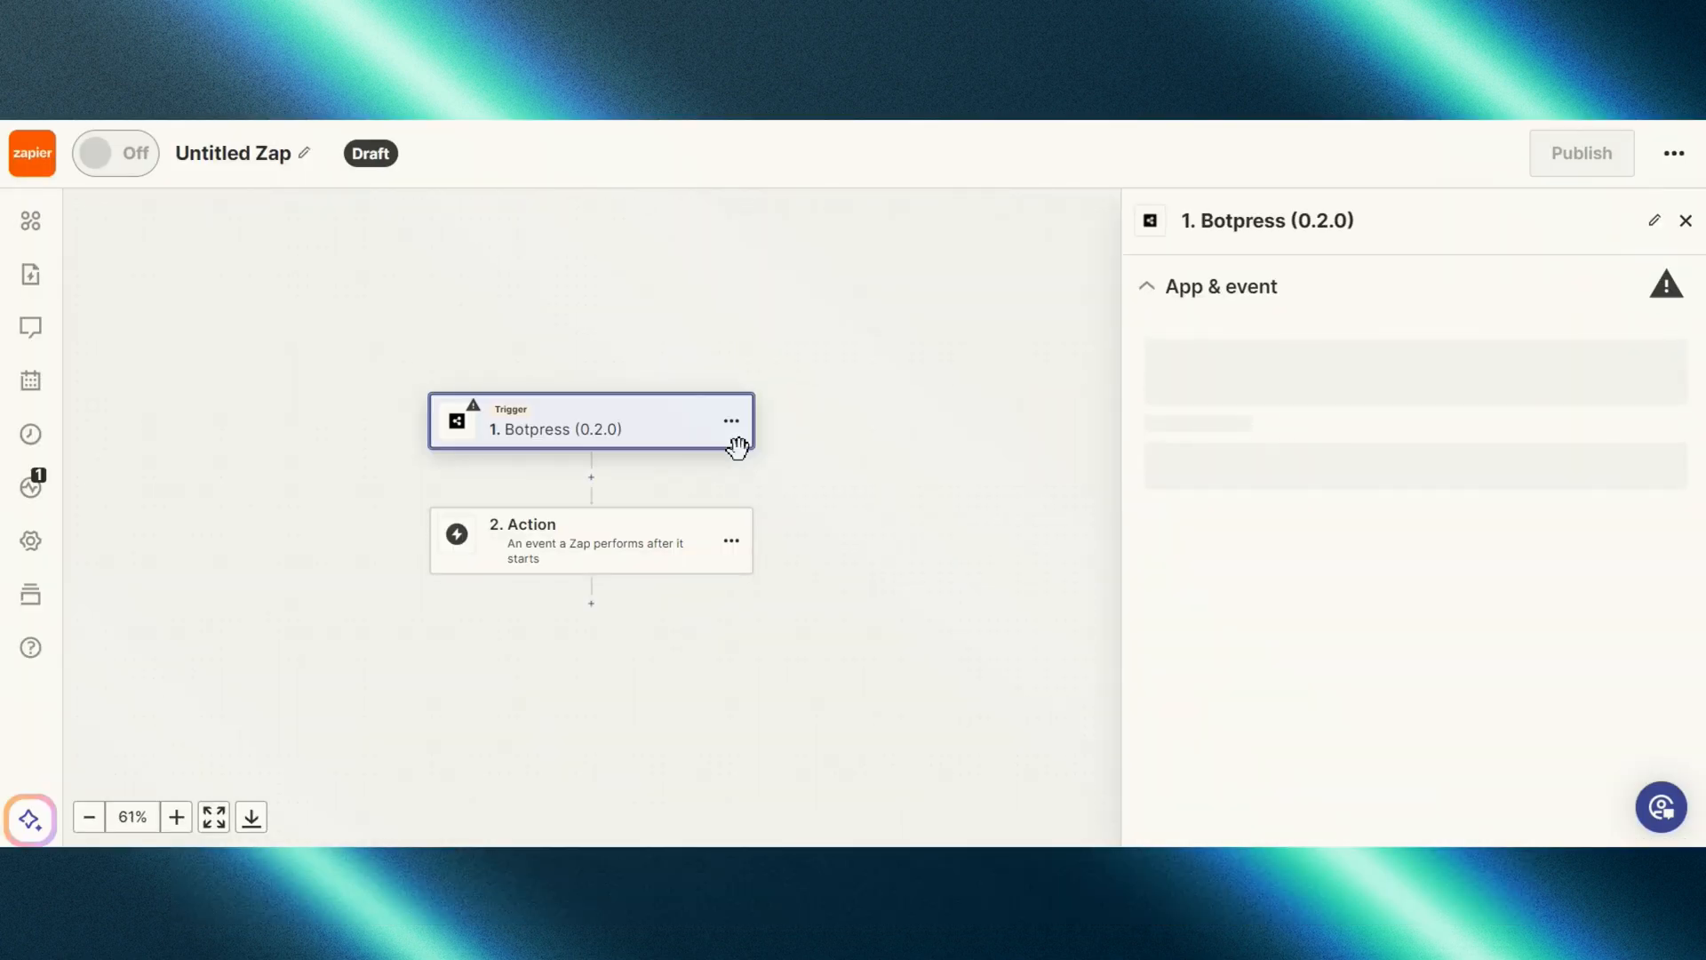
left_click(1401, 480)
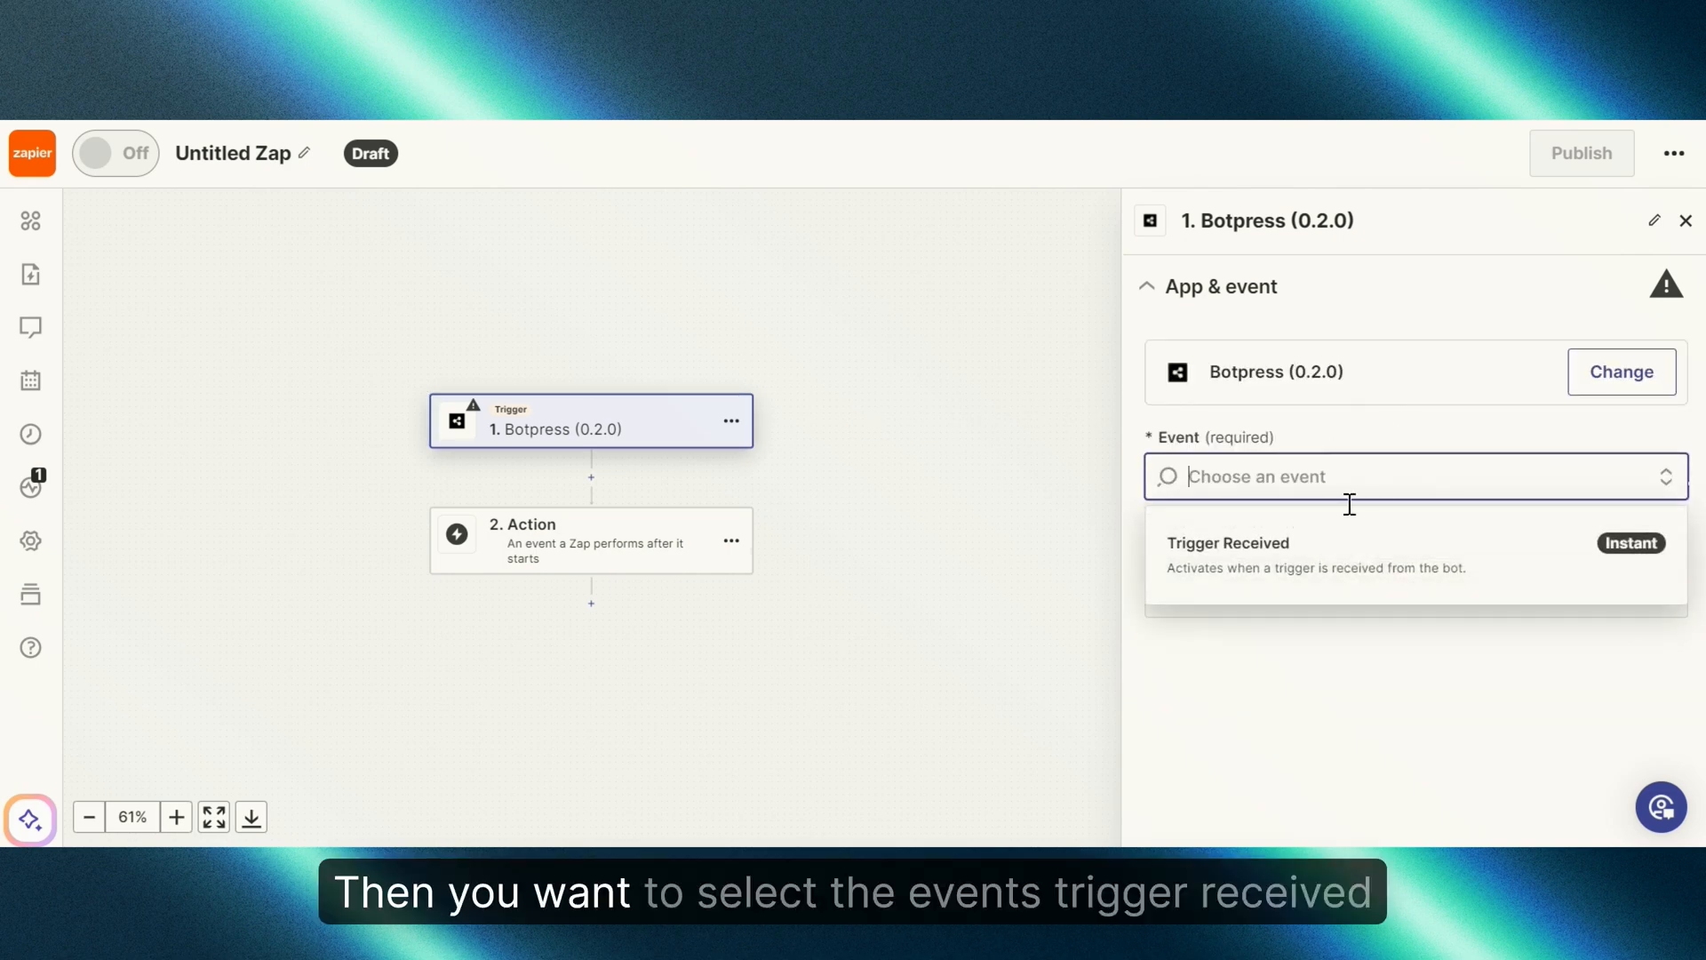
left_click(1290, 543)
left_click(1306, 560)
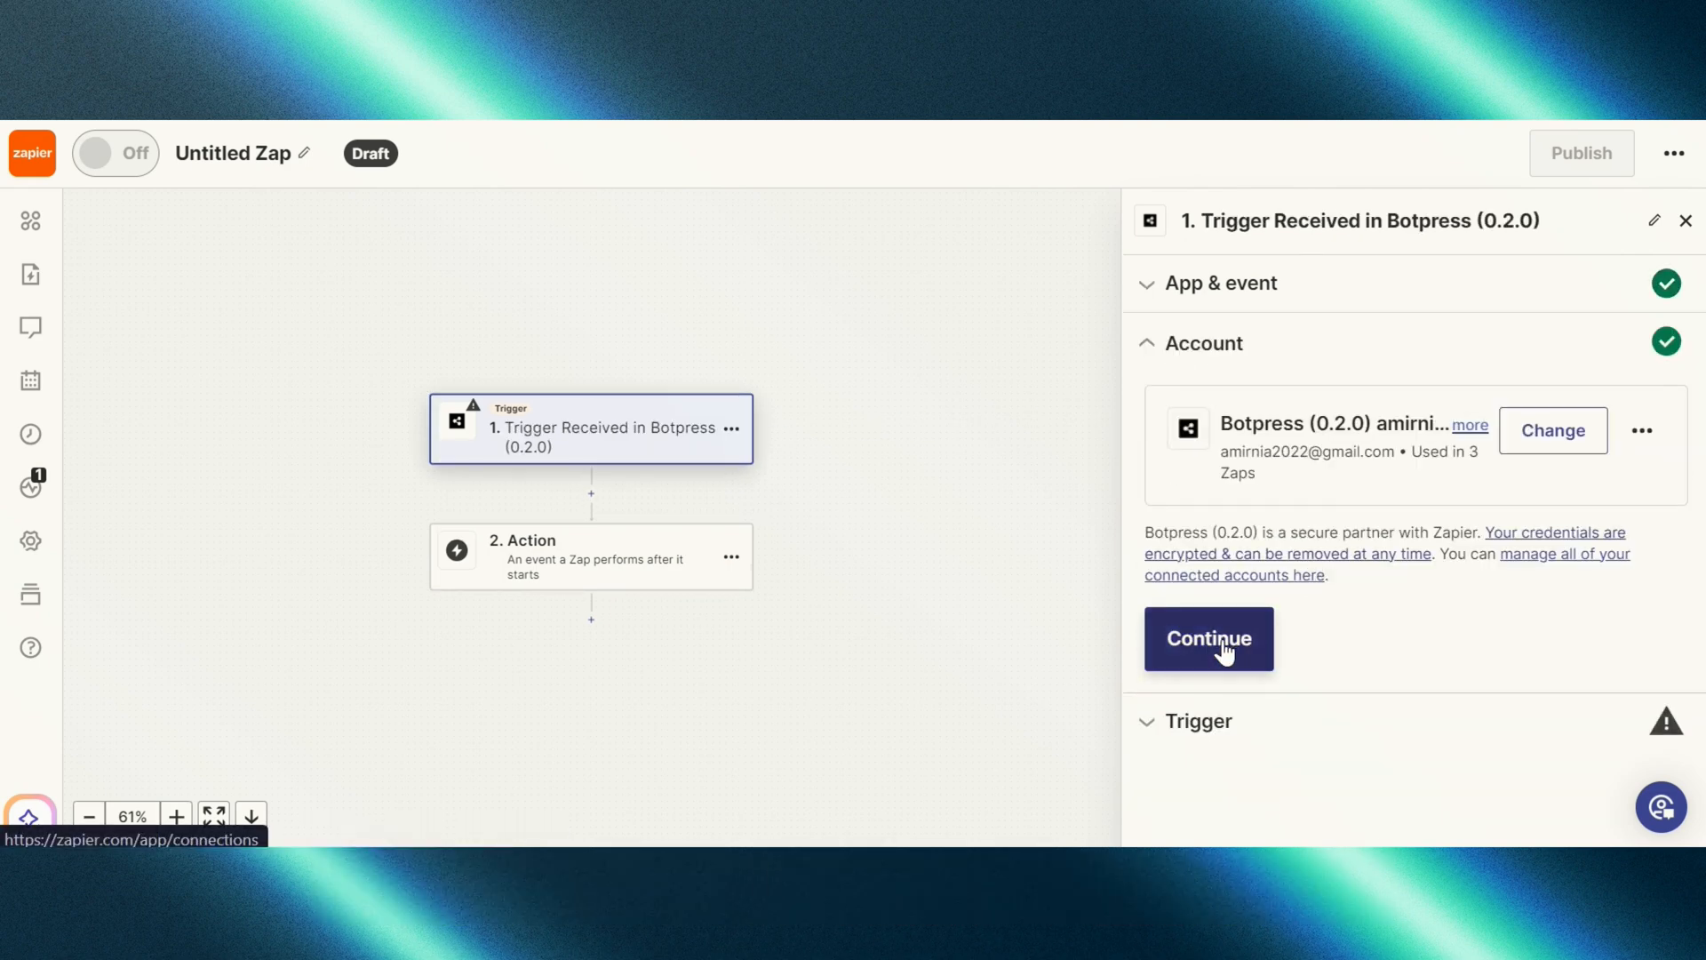
left_click(1225, 647)
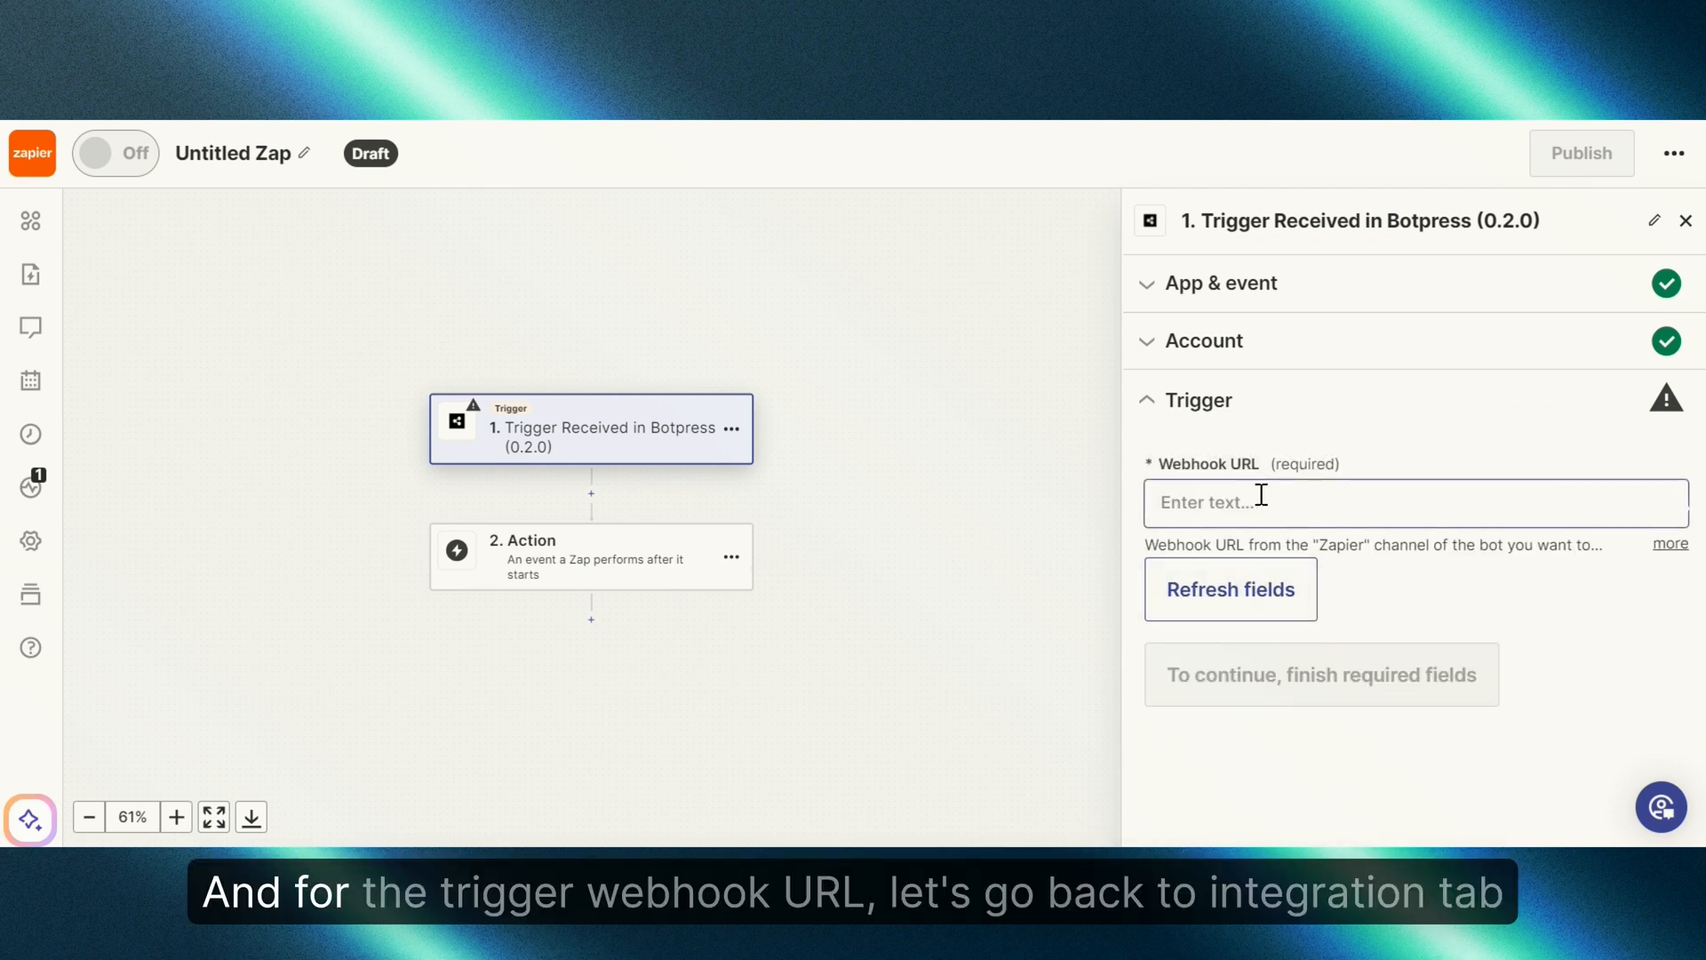
Step: Paste the bot's Zapier webhook URL from Botpress into the trigger and continue to testing
left_click(1260, 492)
key("ctrl+Tab")
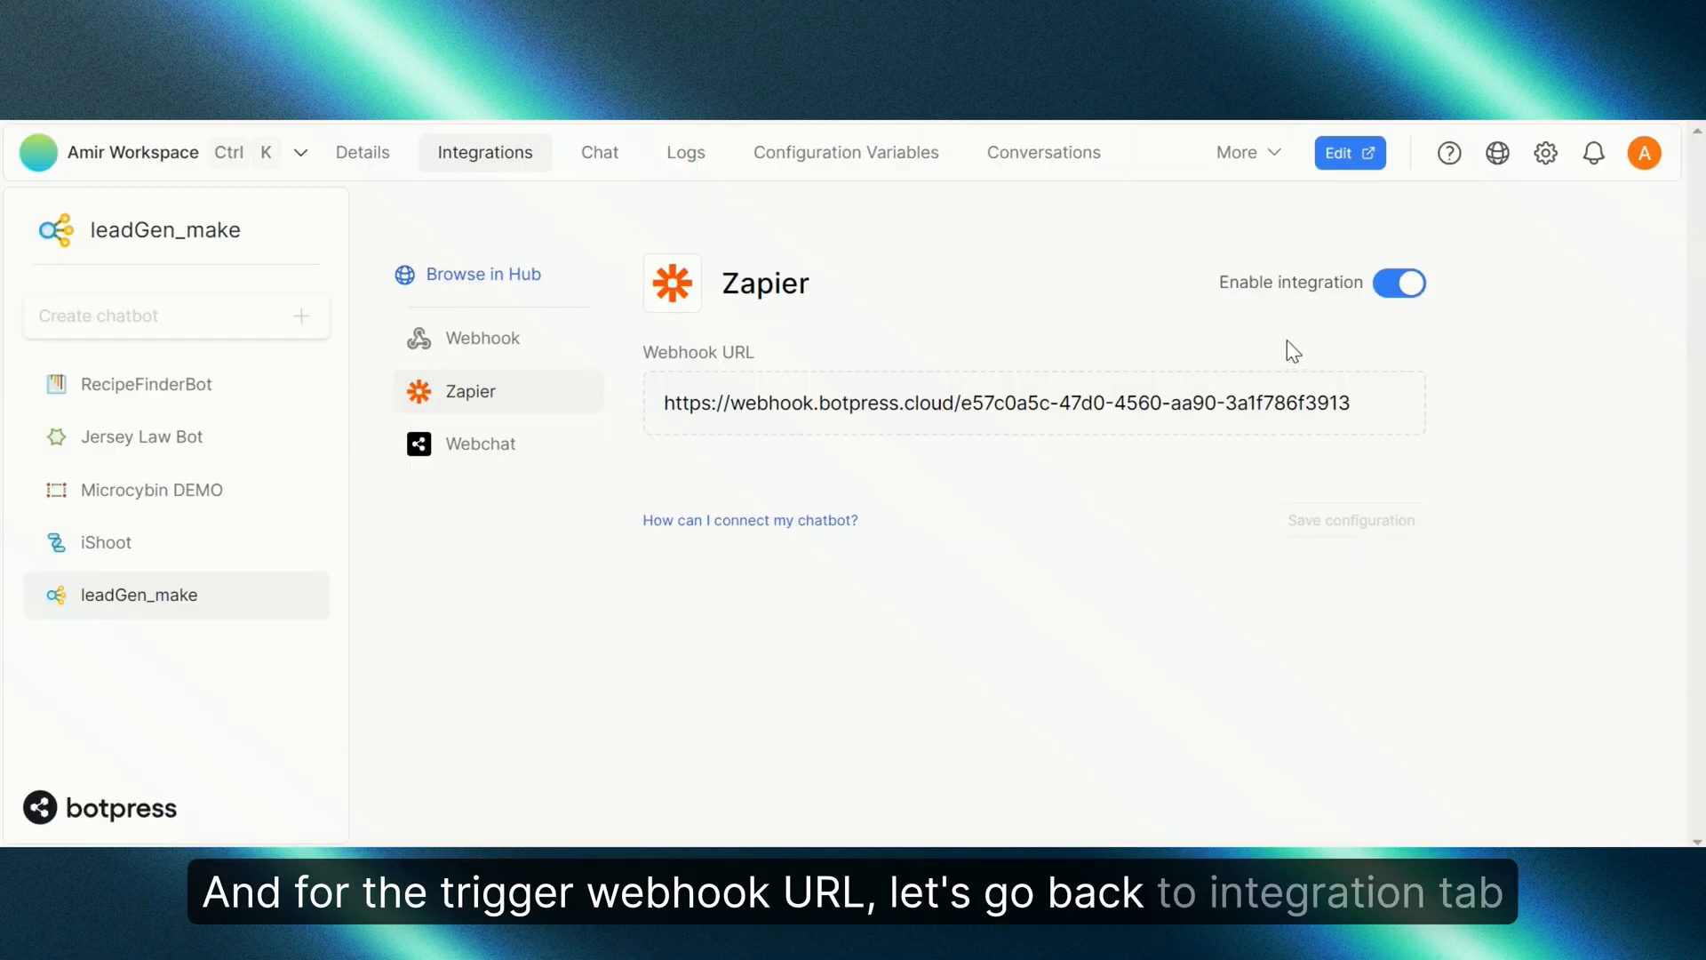
left_click(1391, 406)
key("ctrl+Tab")
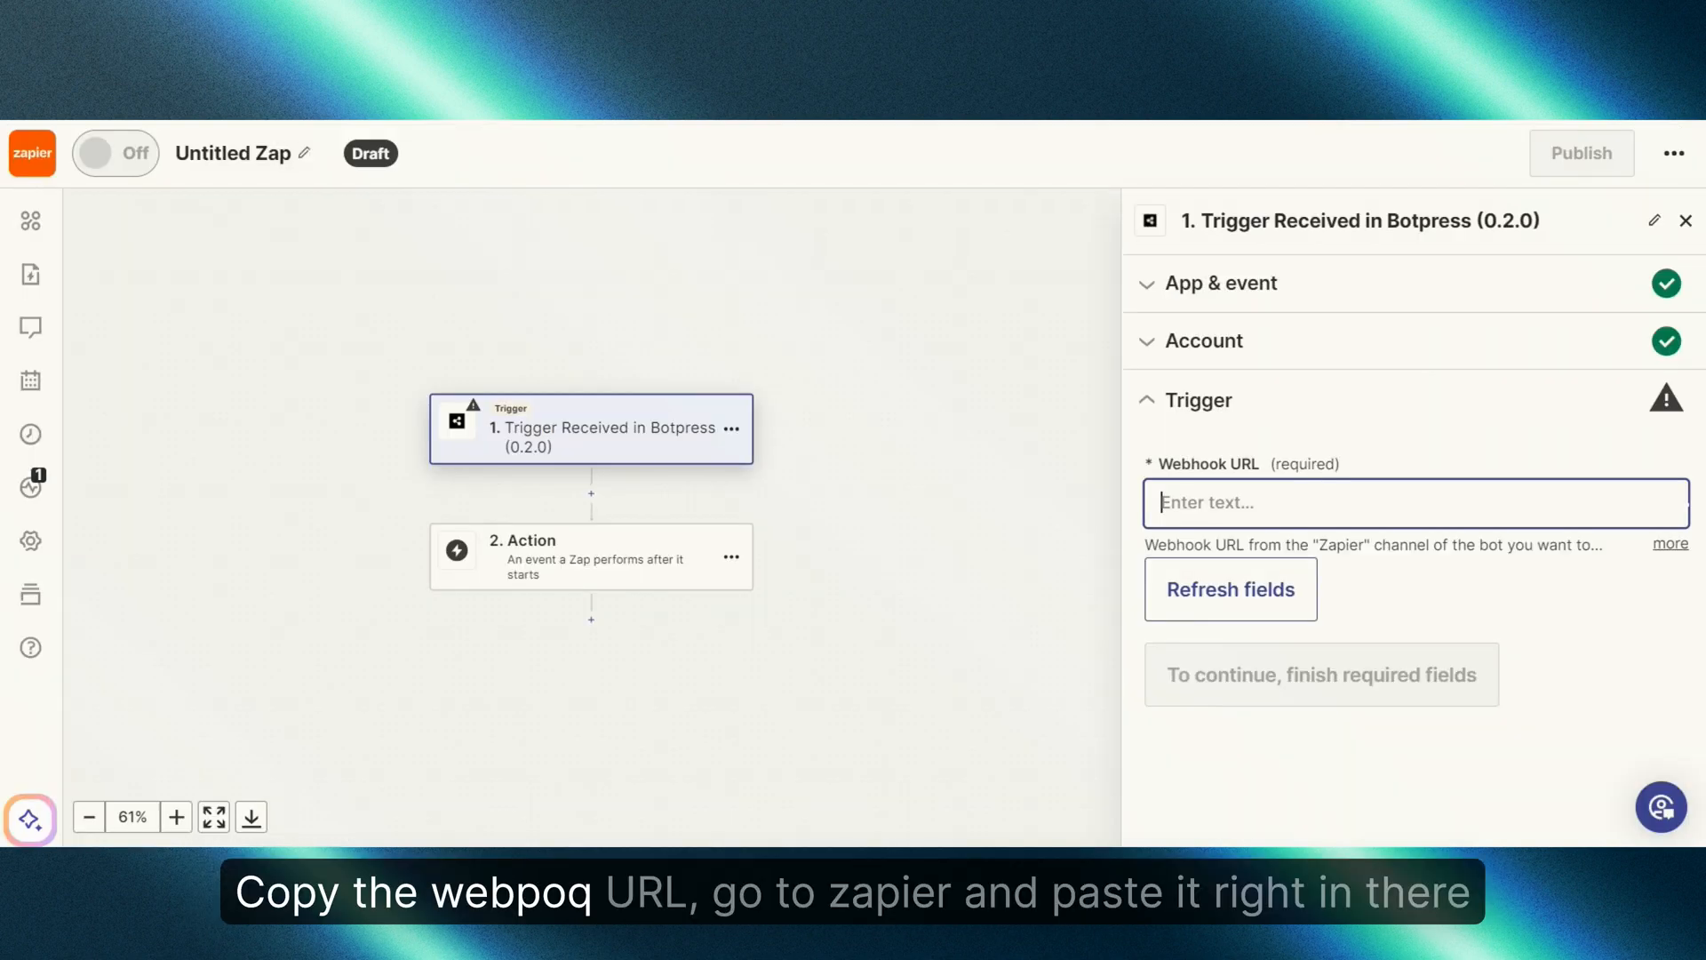
key("ctrl+v")
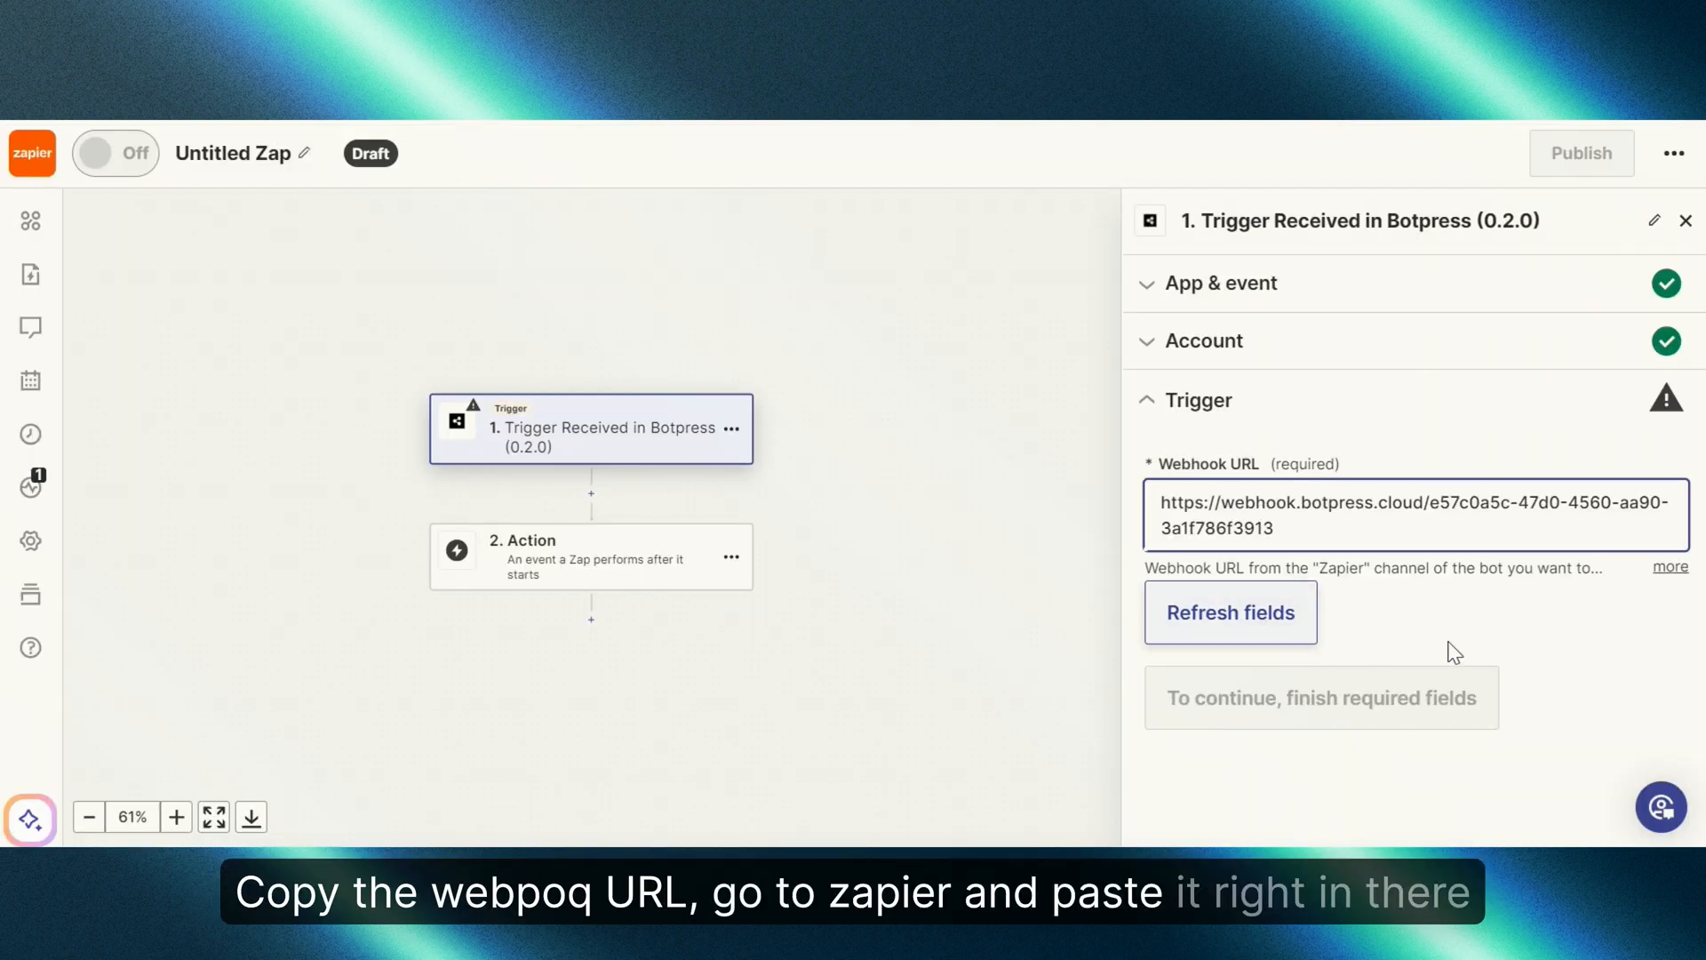
left_click(1386, 633)
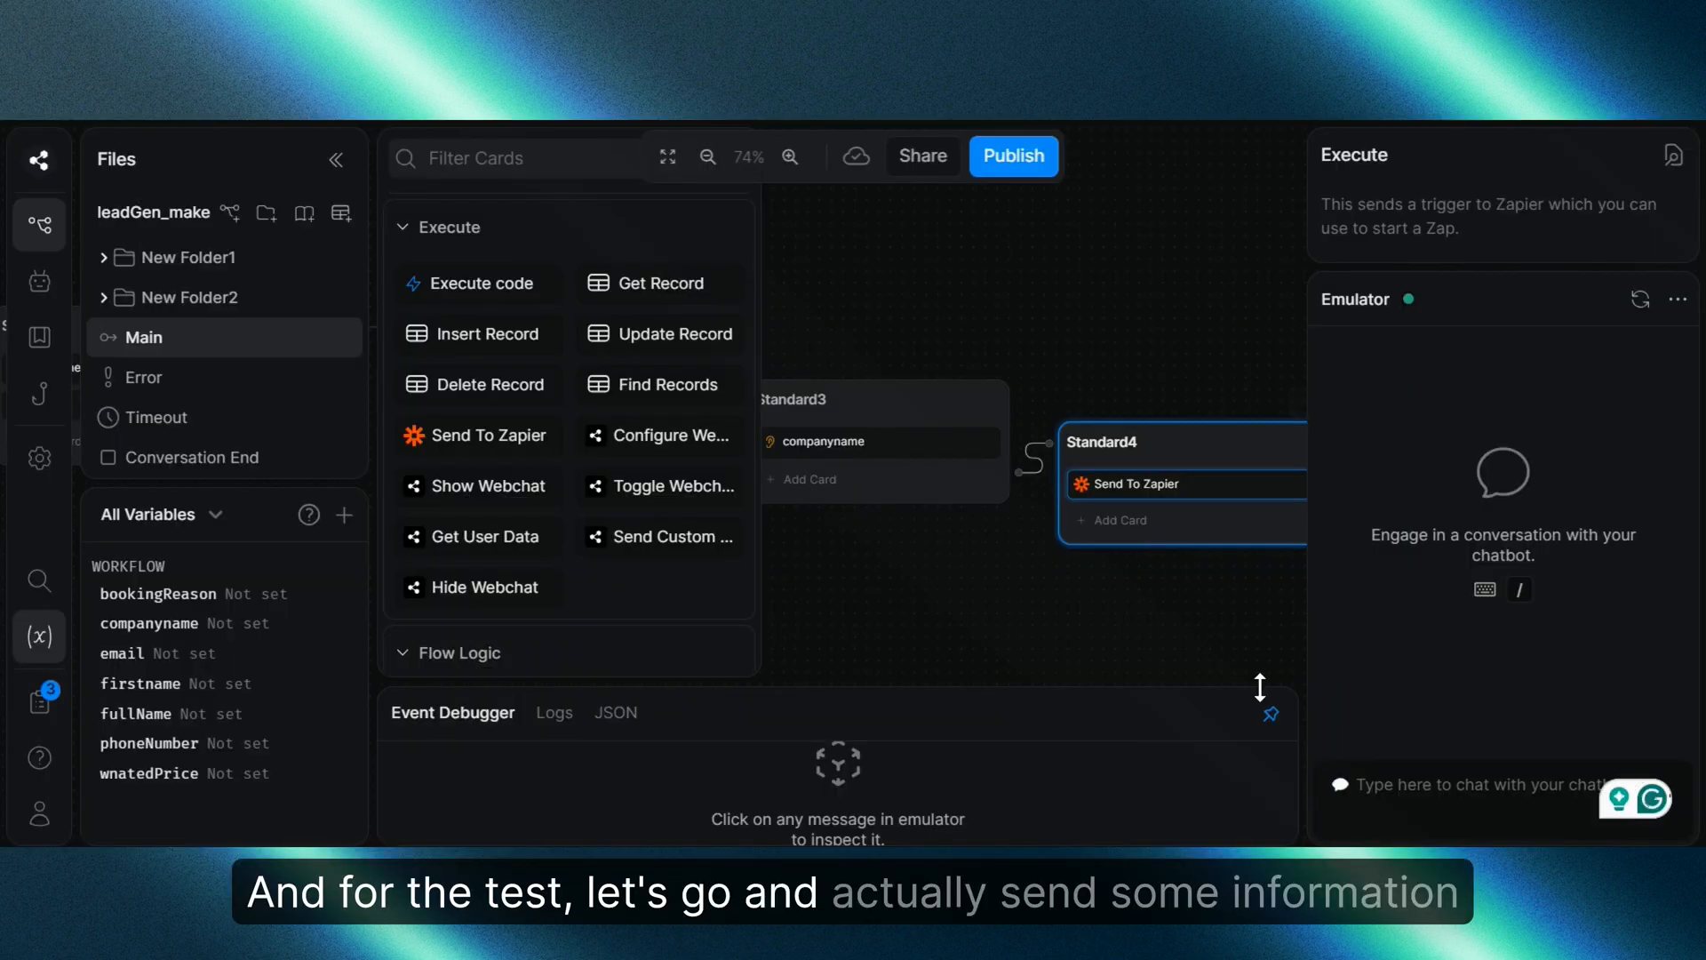
Step: In the emulator send hi, then a first name, an email address, and company Blue Origin
left_click(1425, 795)
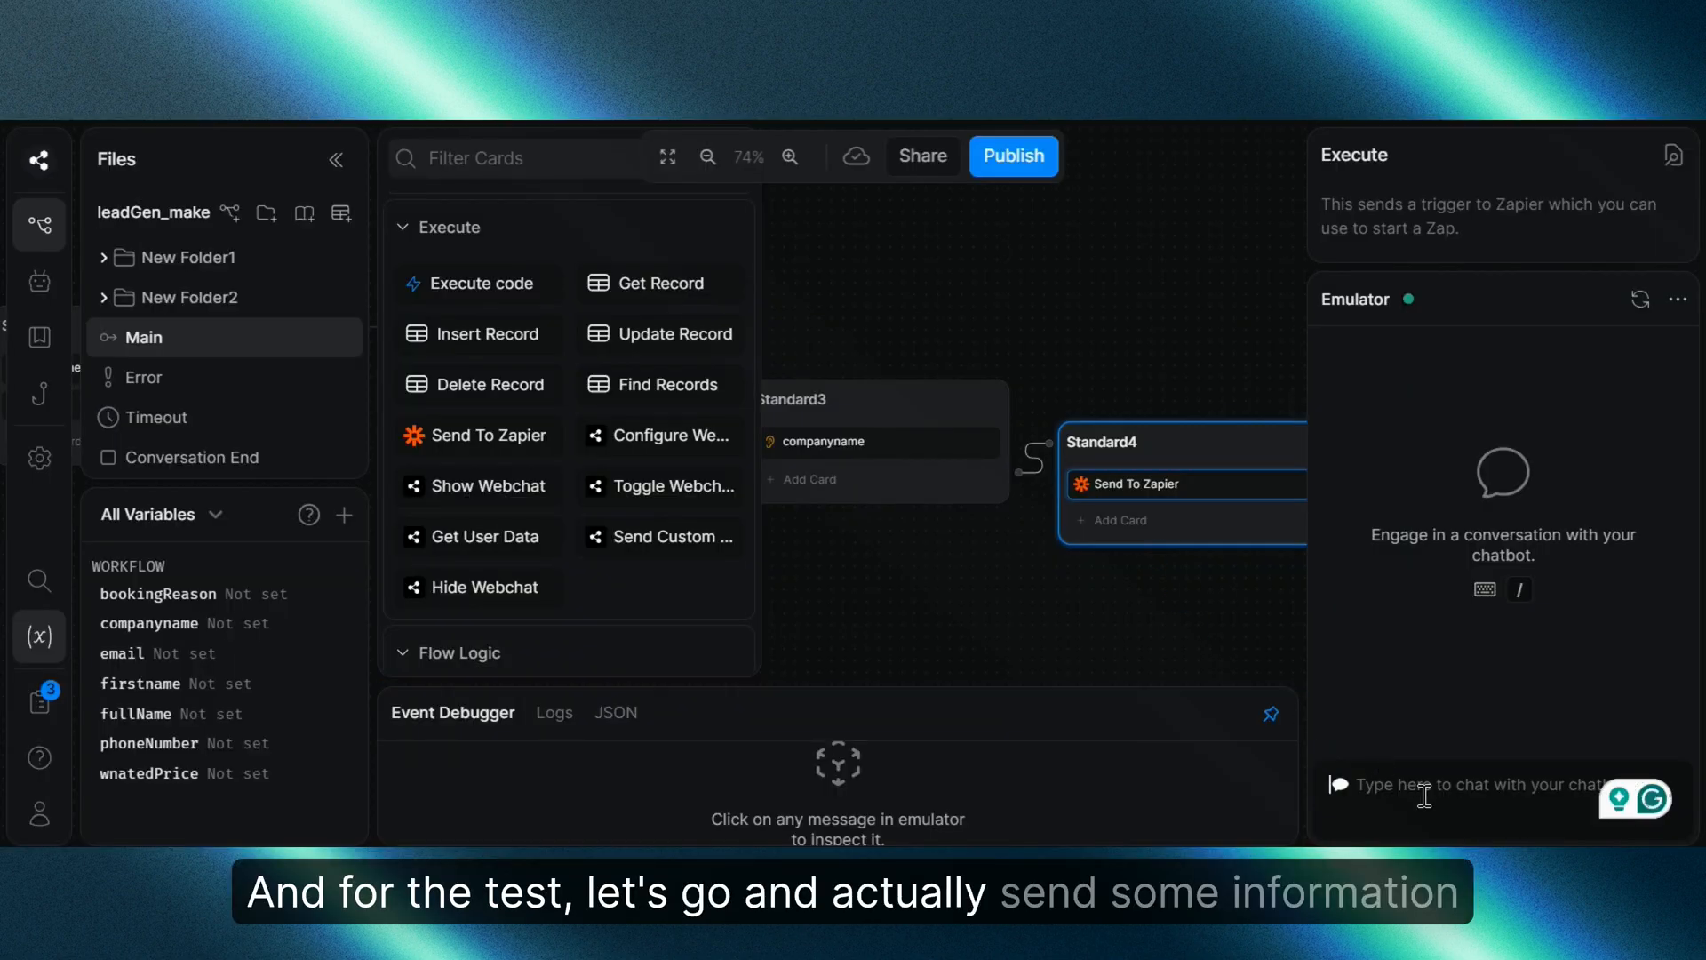
type("hi")
key("Return")
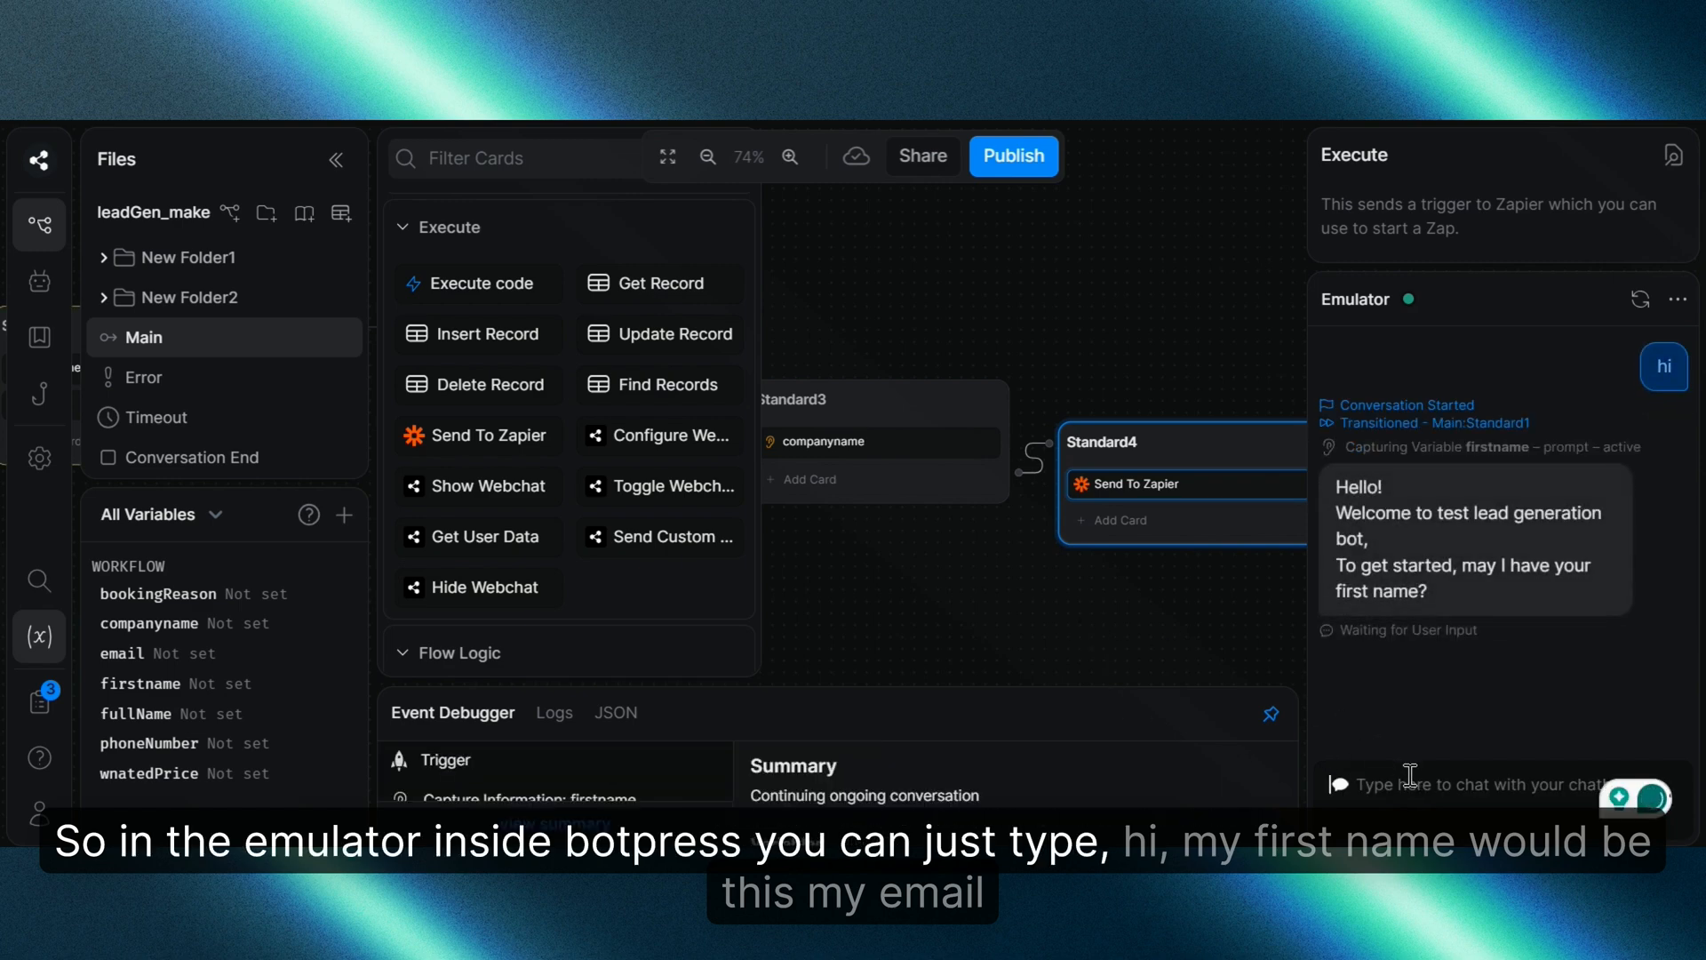
type("Amir")
key("Return")
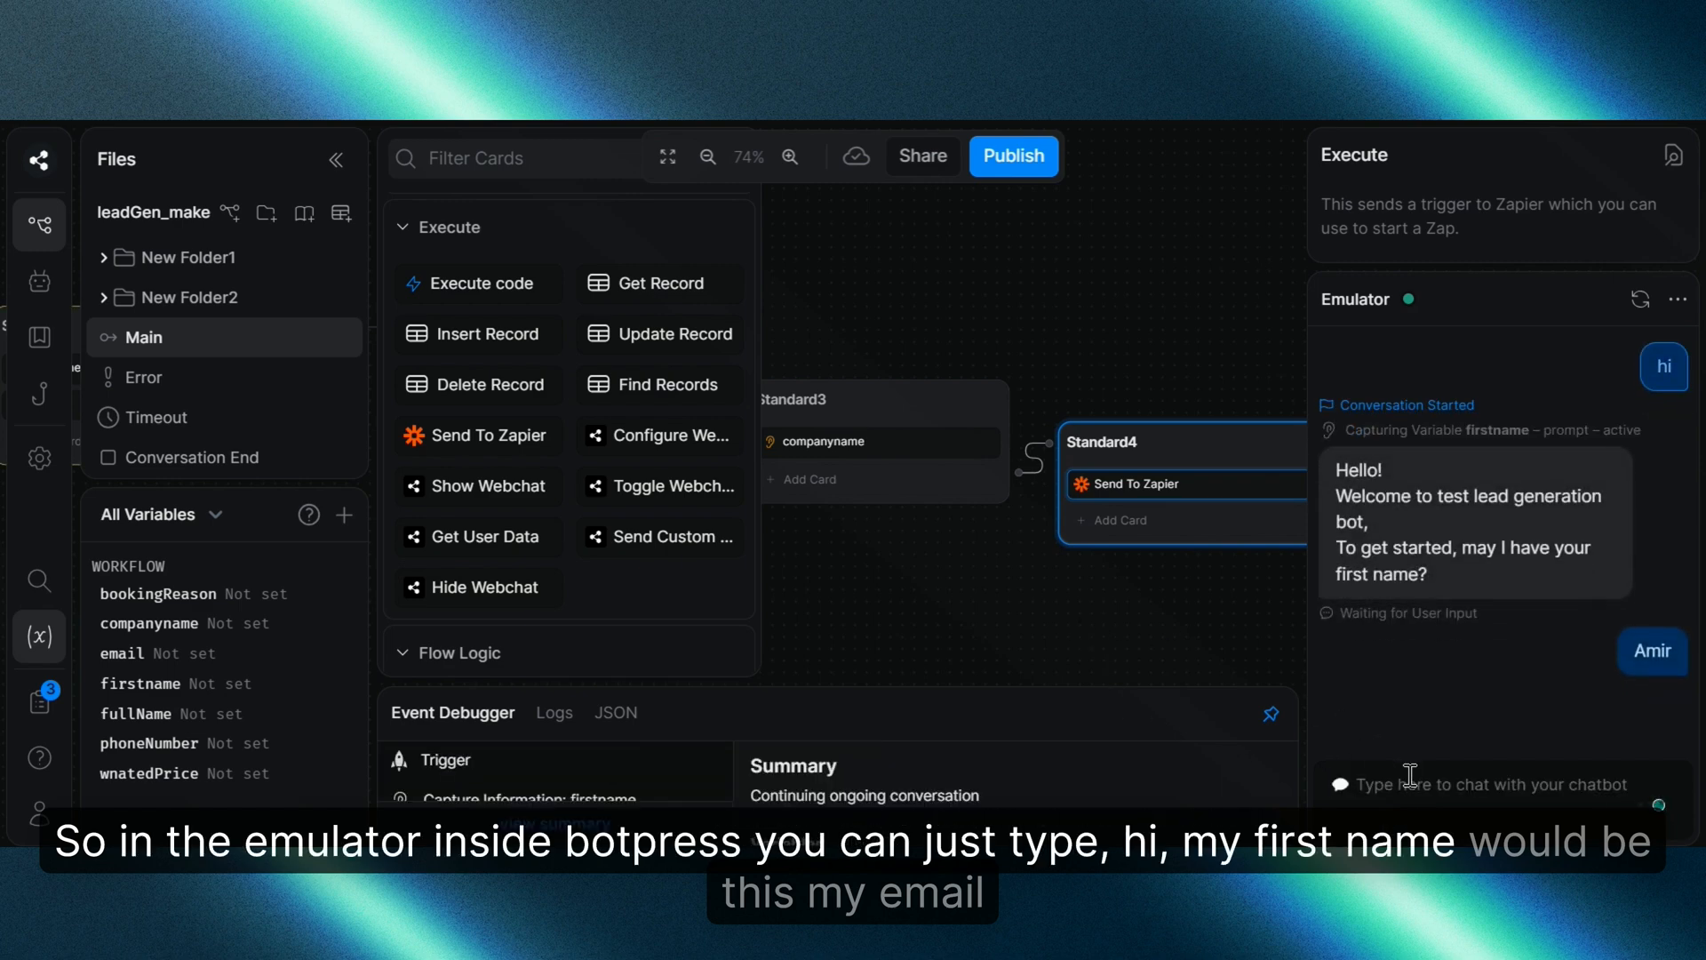
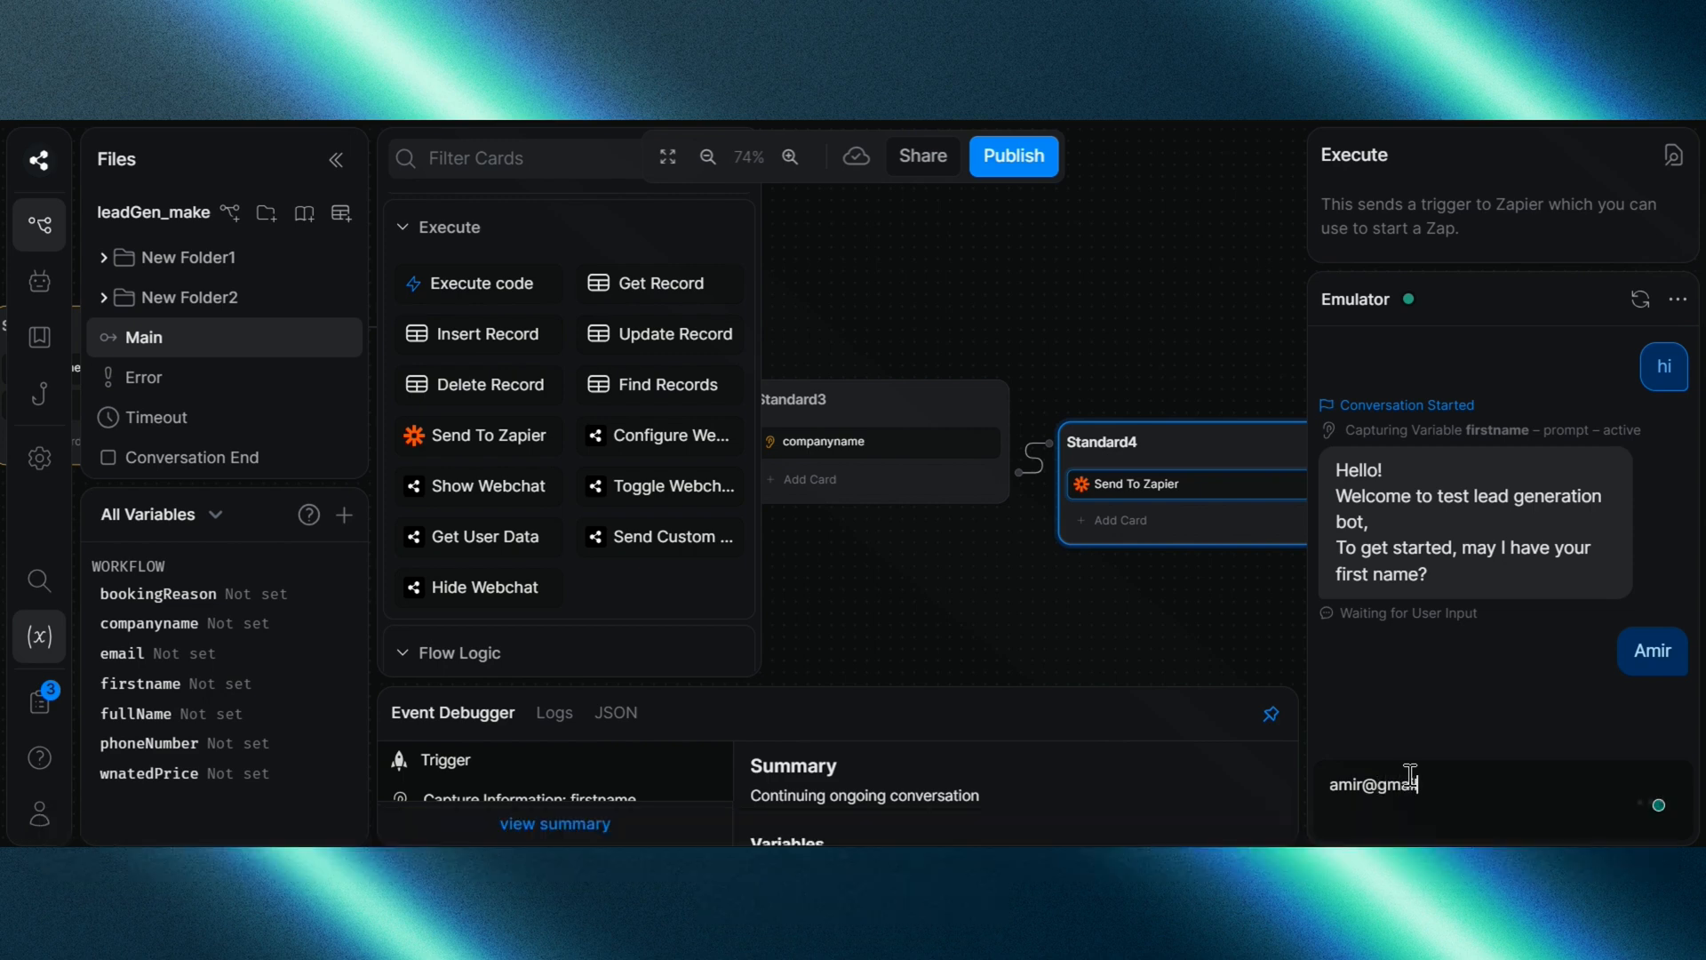
key("Return")
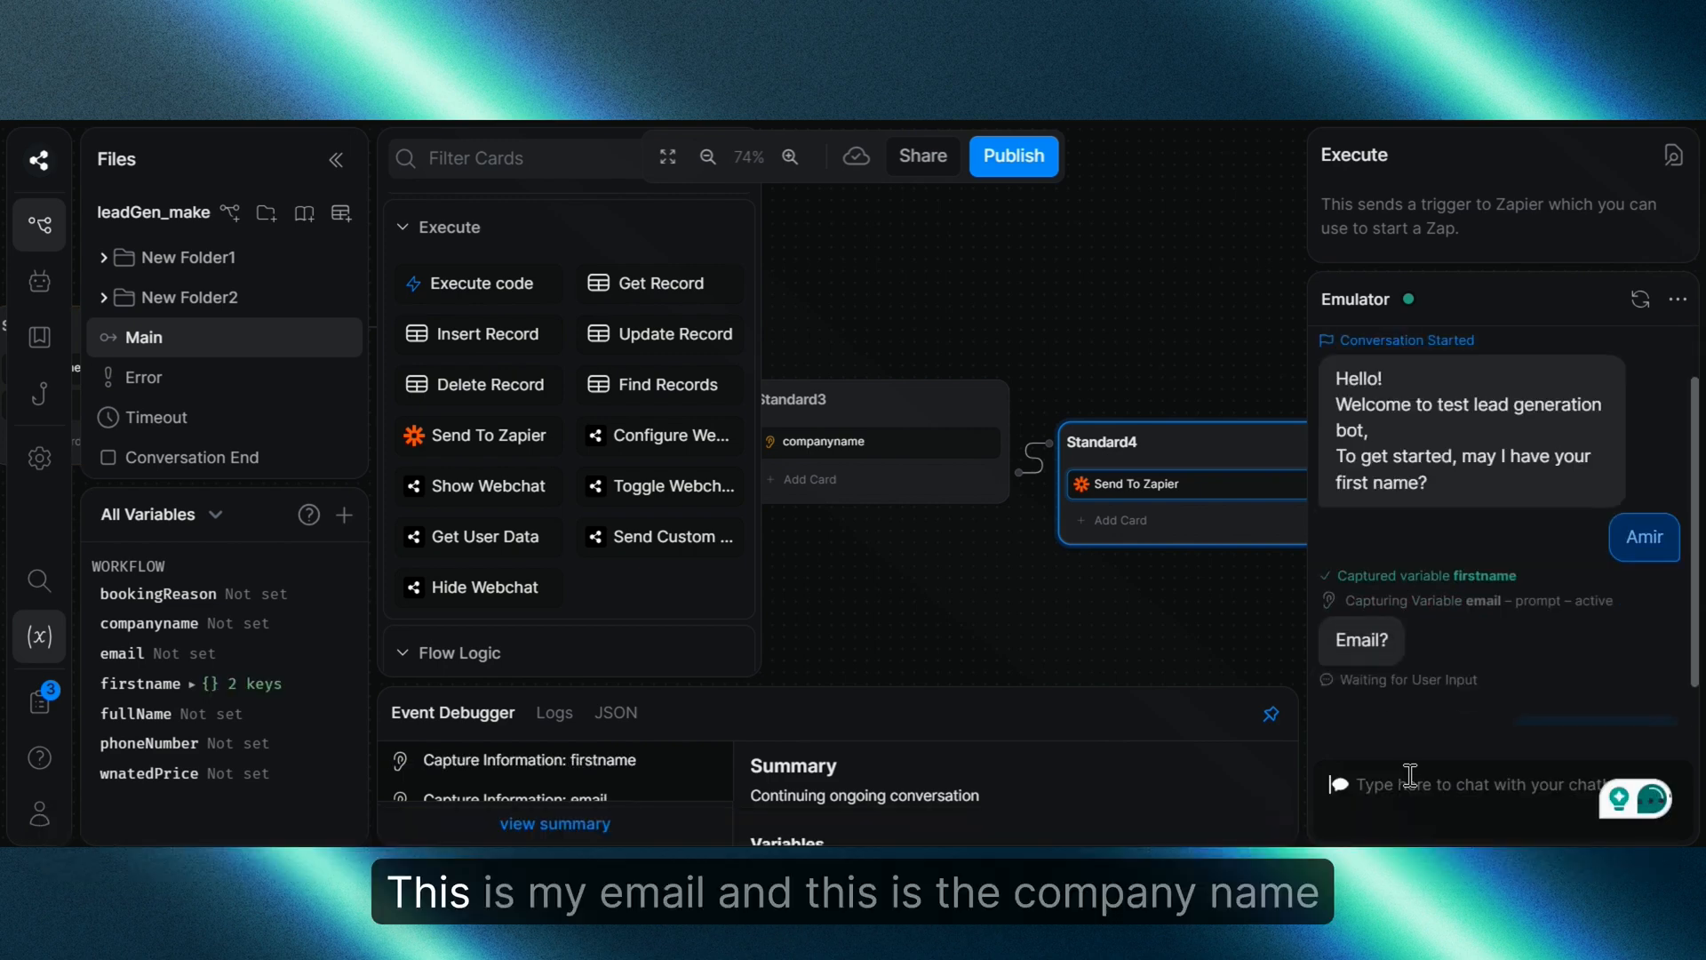
type("Blue")
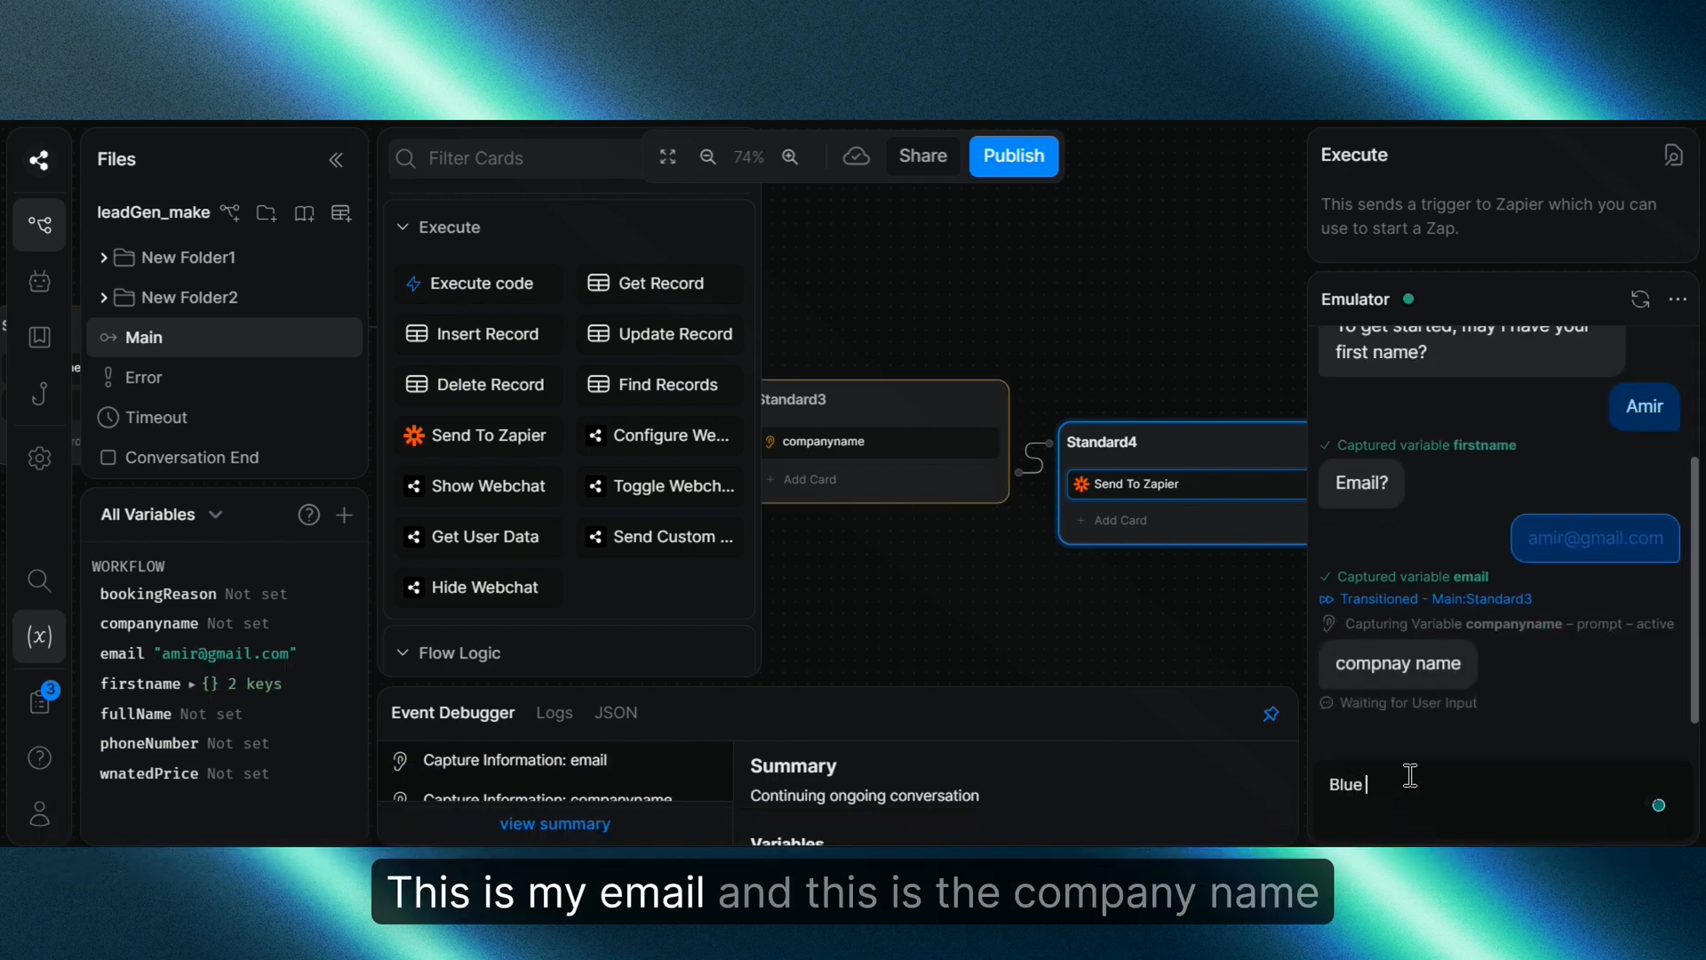
type(" Origin")
key("Return")
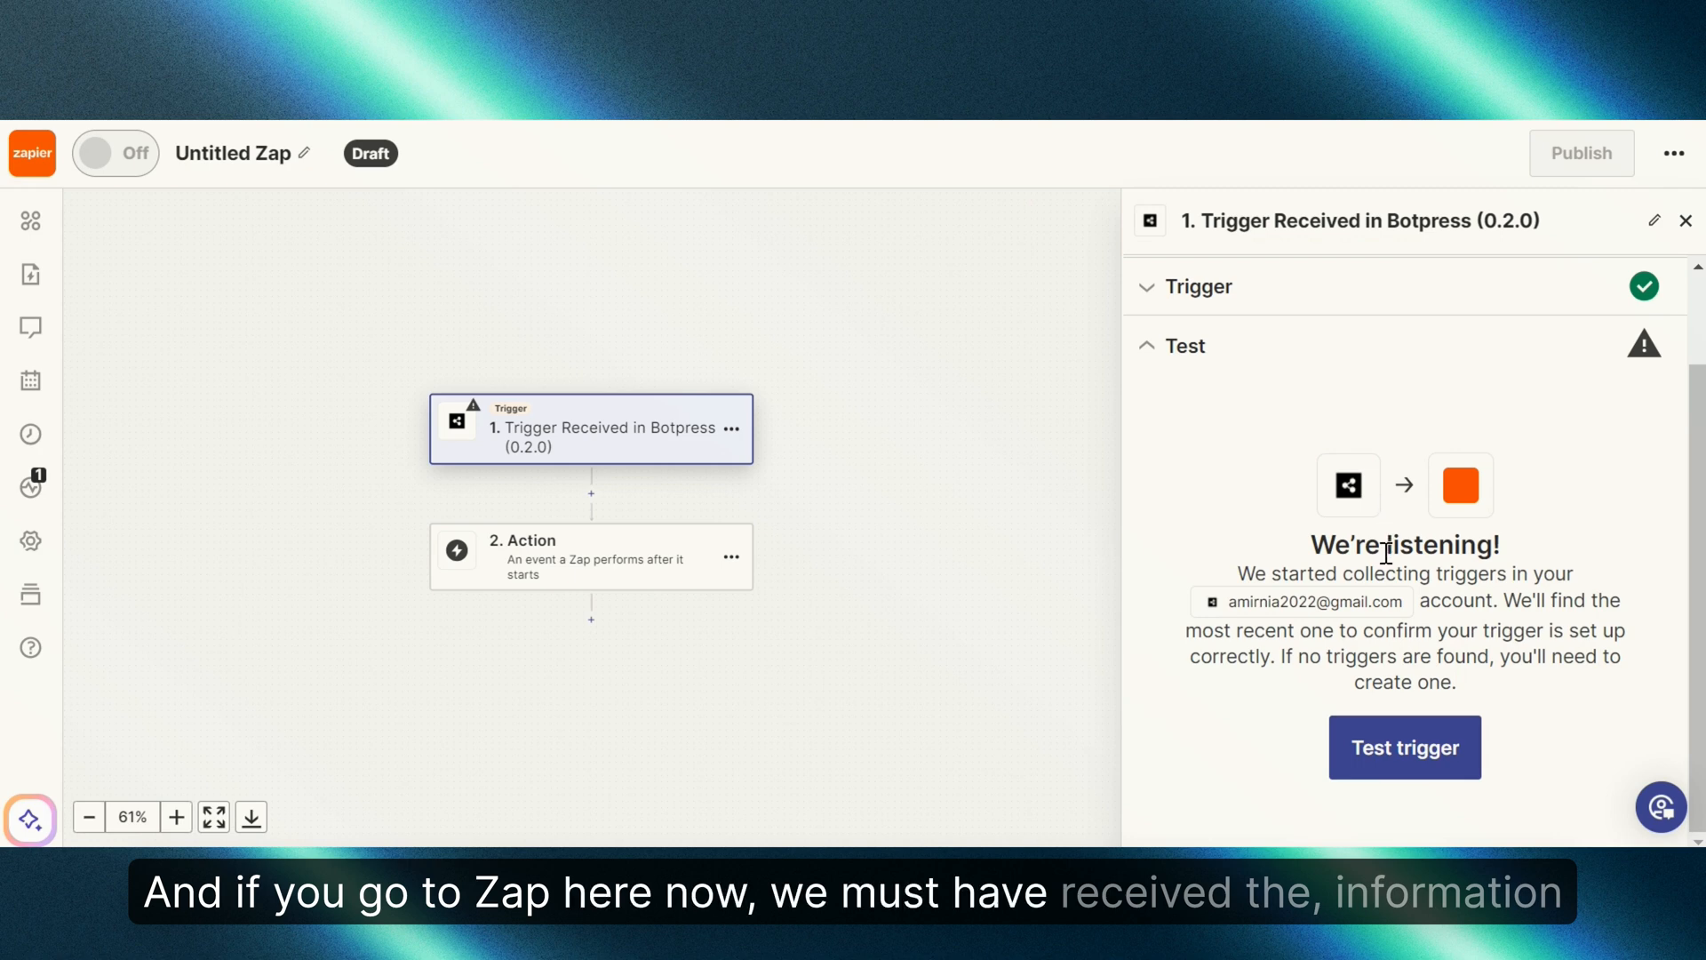
Step: Test the Botpress trigger and inspect the received record's name, email and company
scroll(1386, 553, "up", 2)
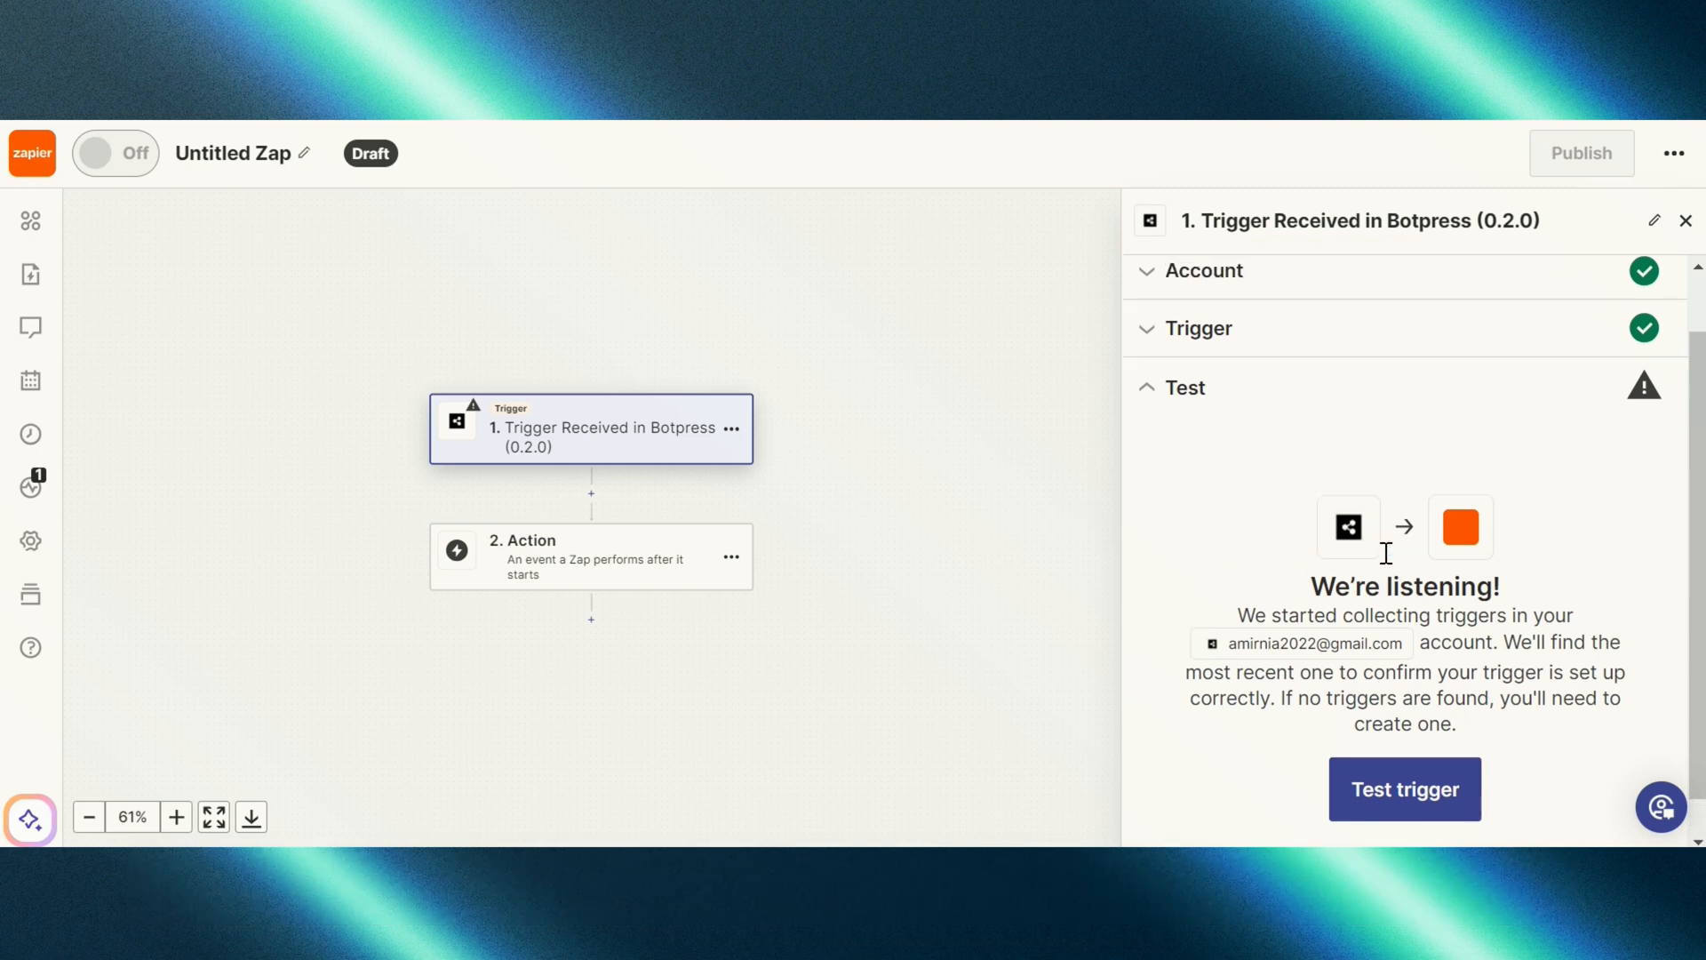
scroll(1386, 553, "down", 2)
left_click(1409, 760)
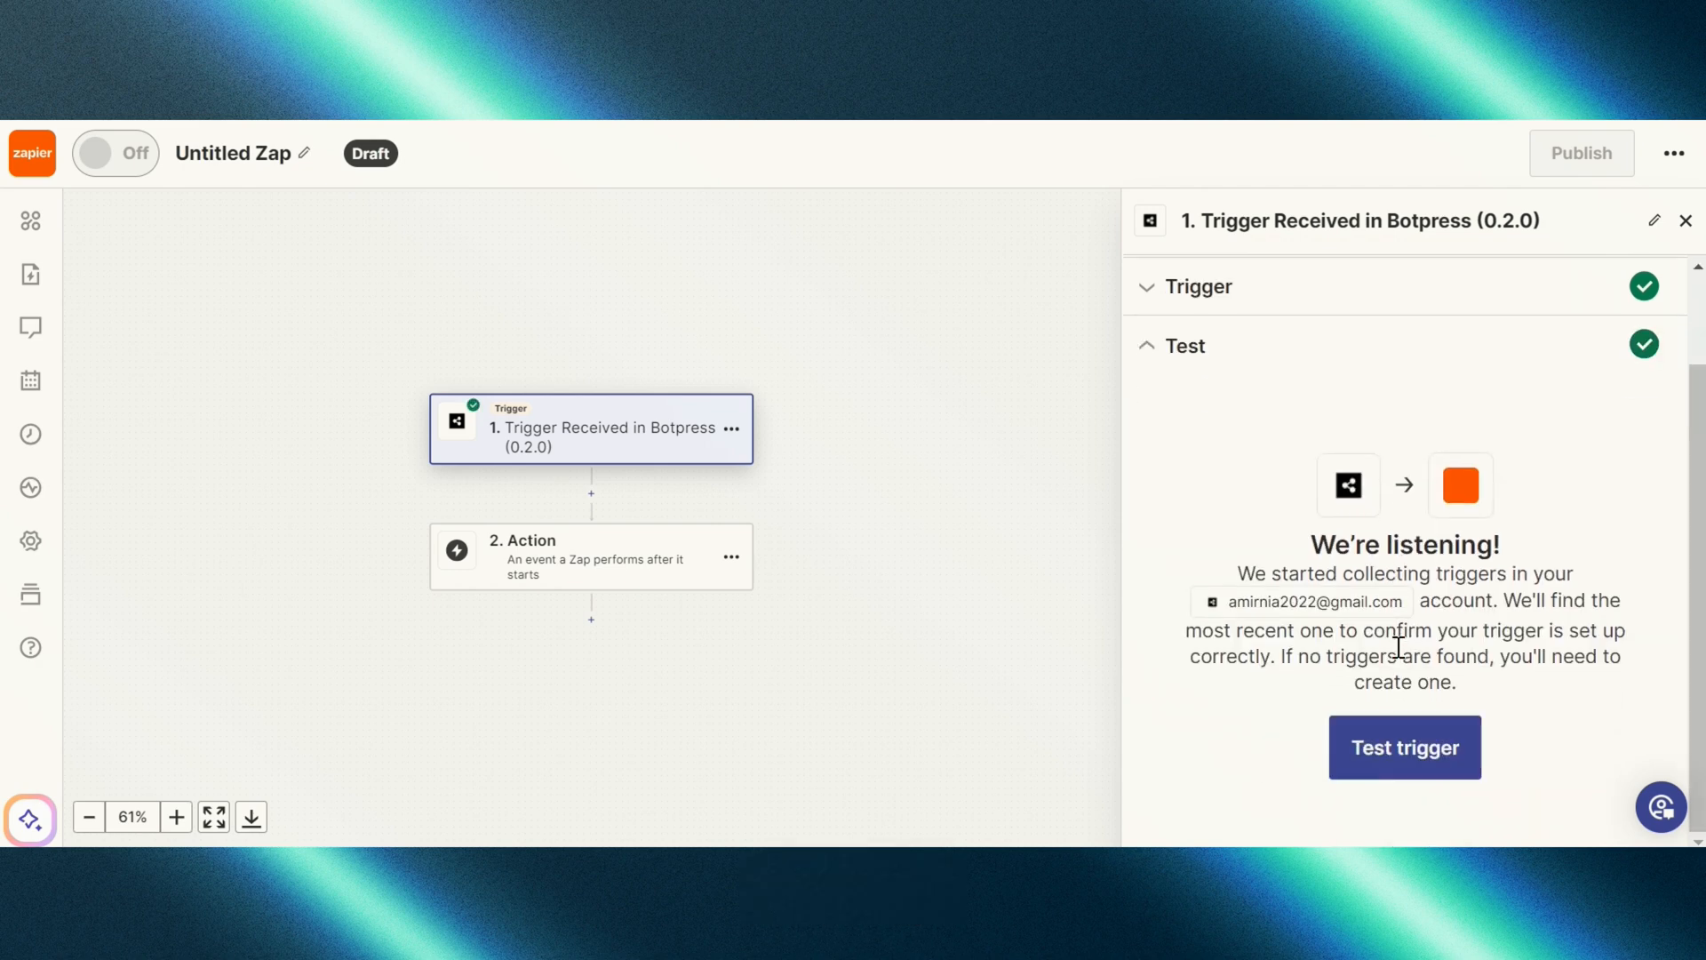
scroll(1388, 567, "down", 3)
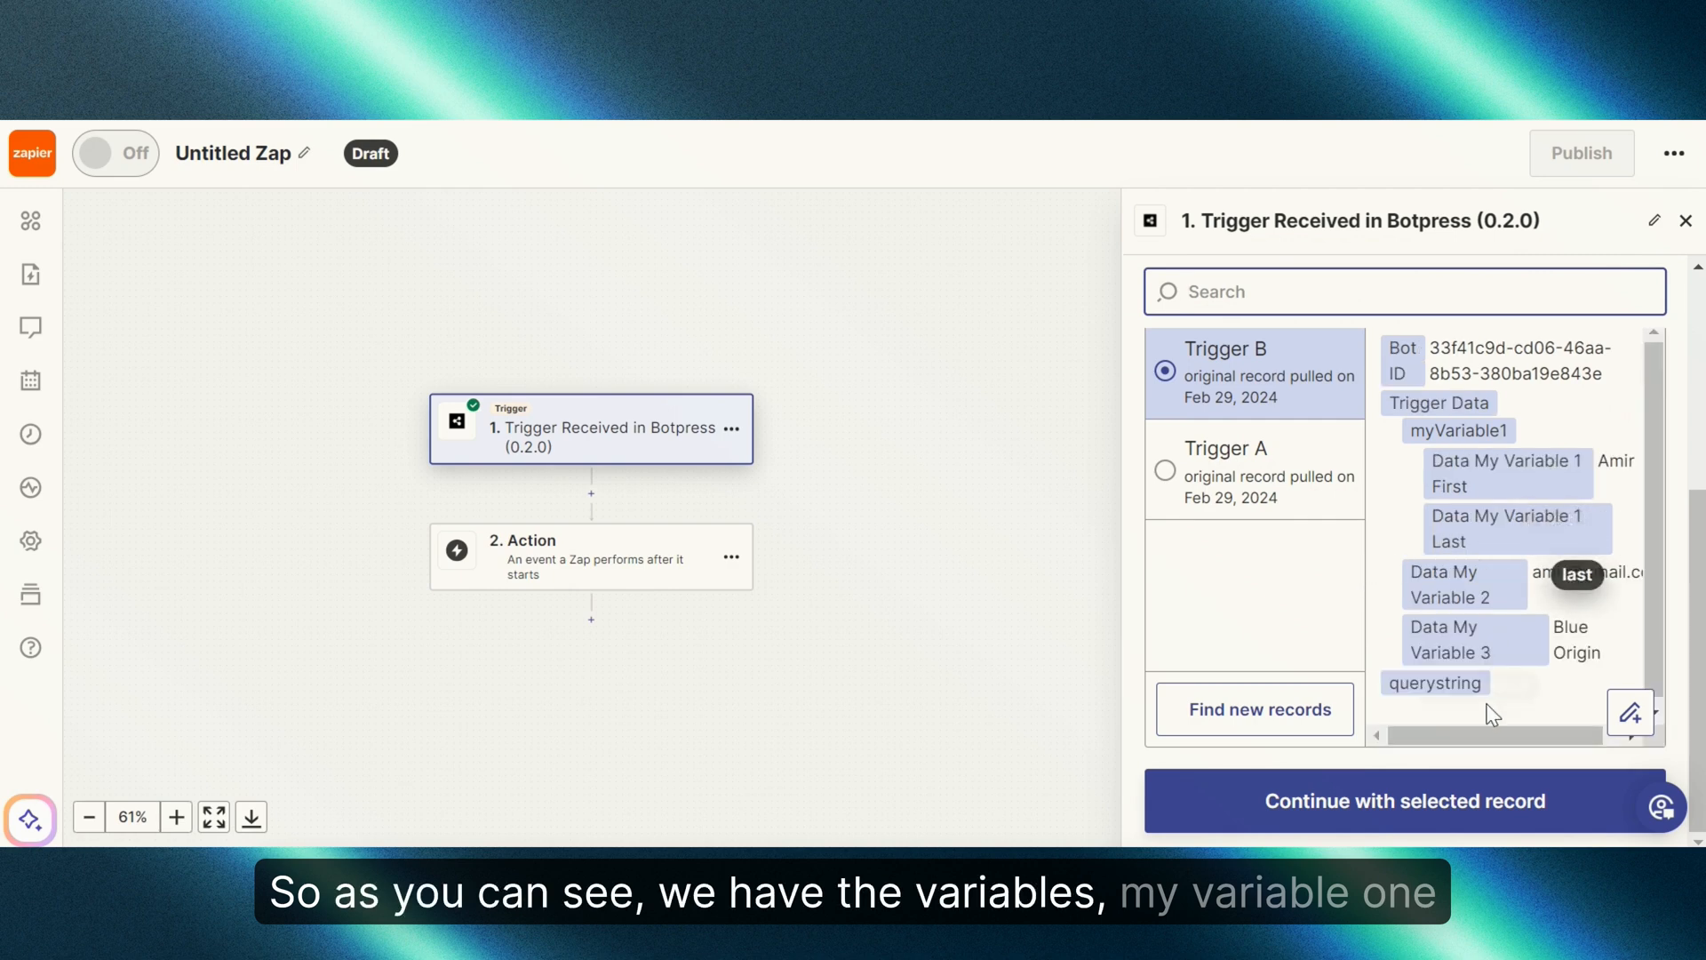
scroll(1528, 718, "right", 1)
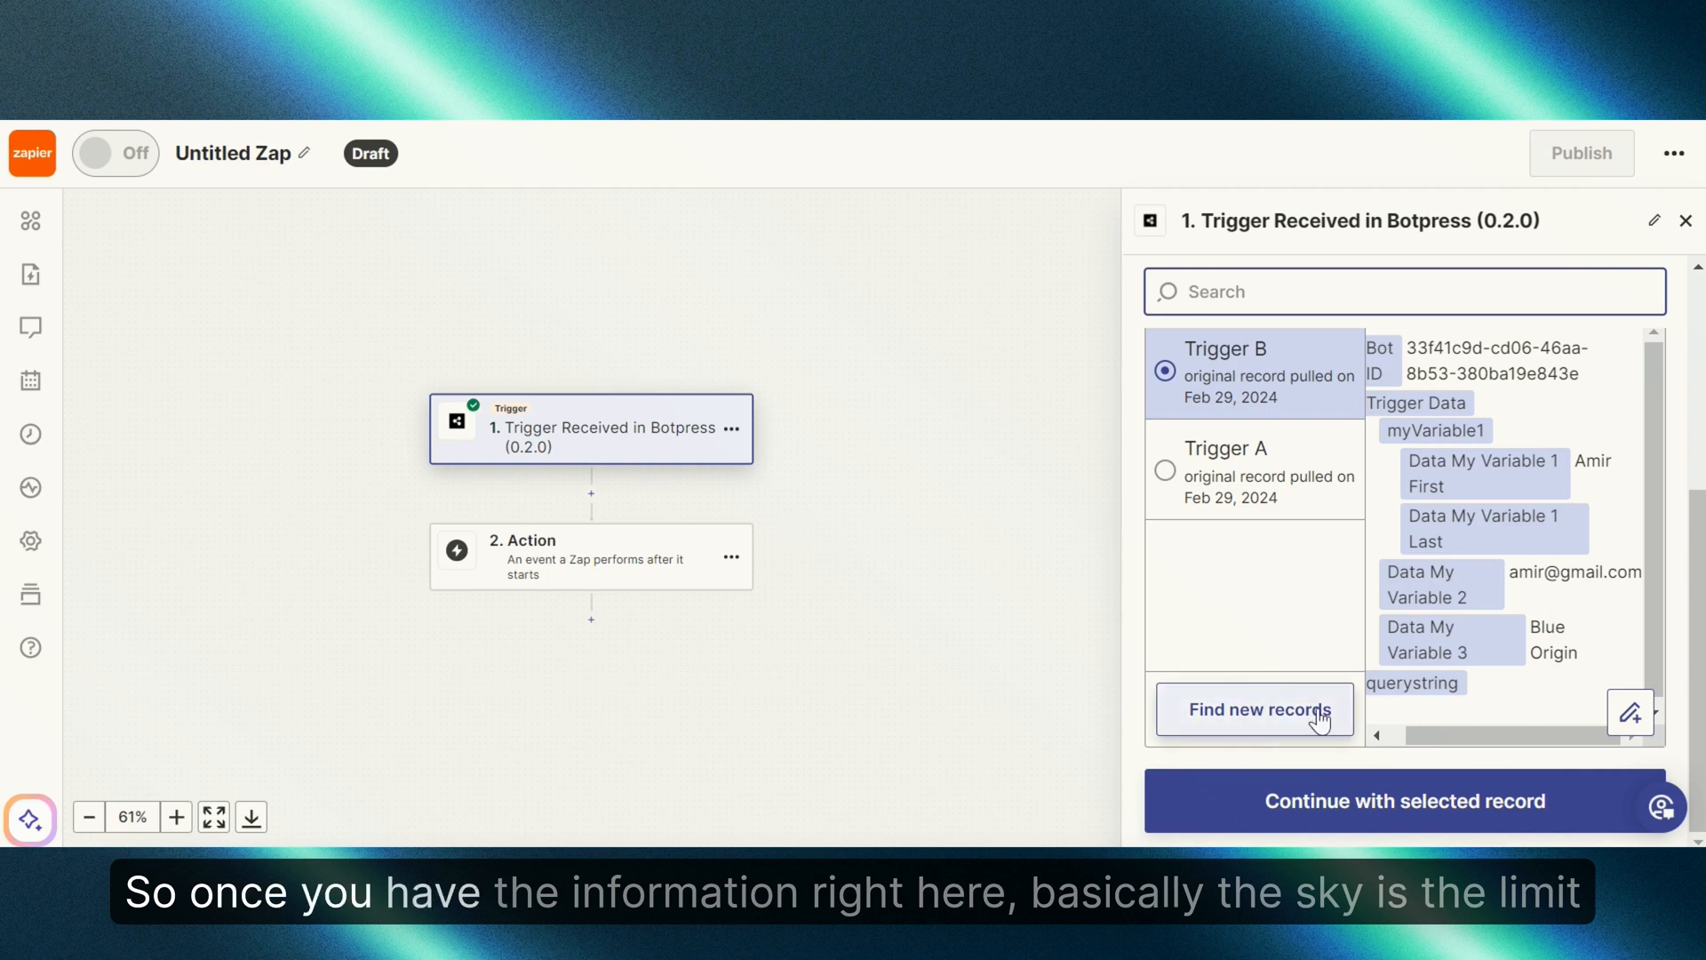
left_click_drag(1444, 737, 1405, 733)
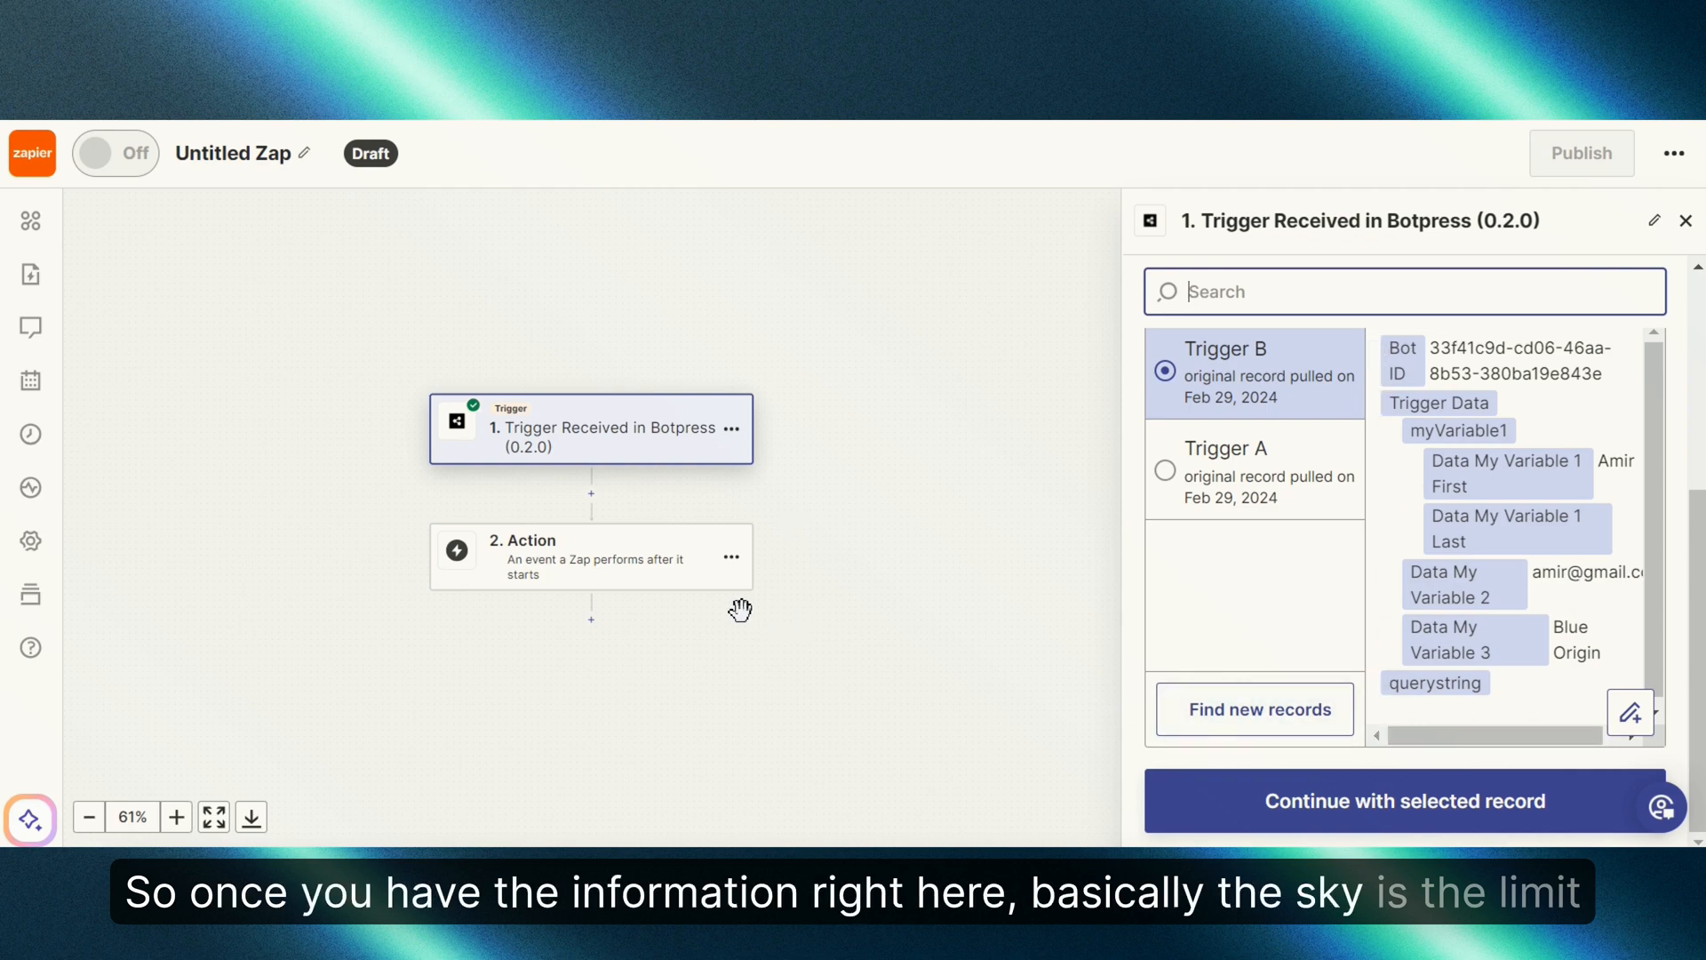
Step: Search 'google' and select Google Sheets as the action app
left_click(711, 573)
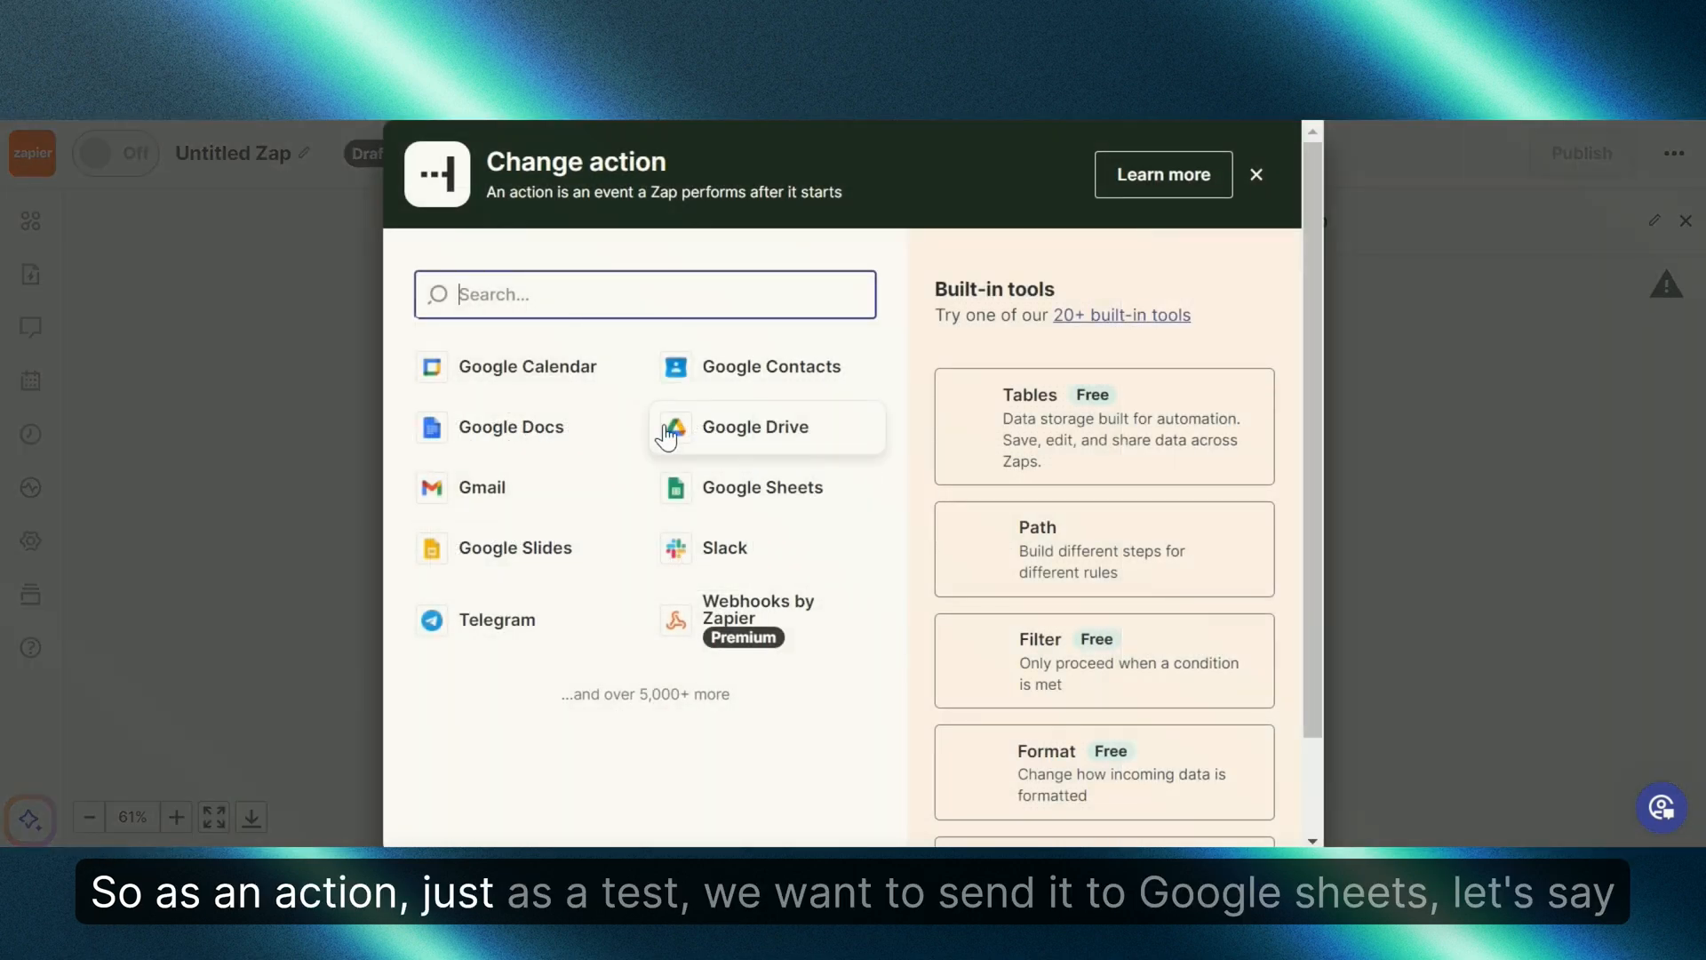
type("google")
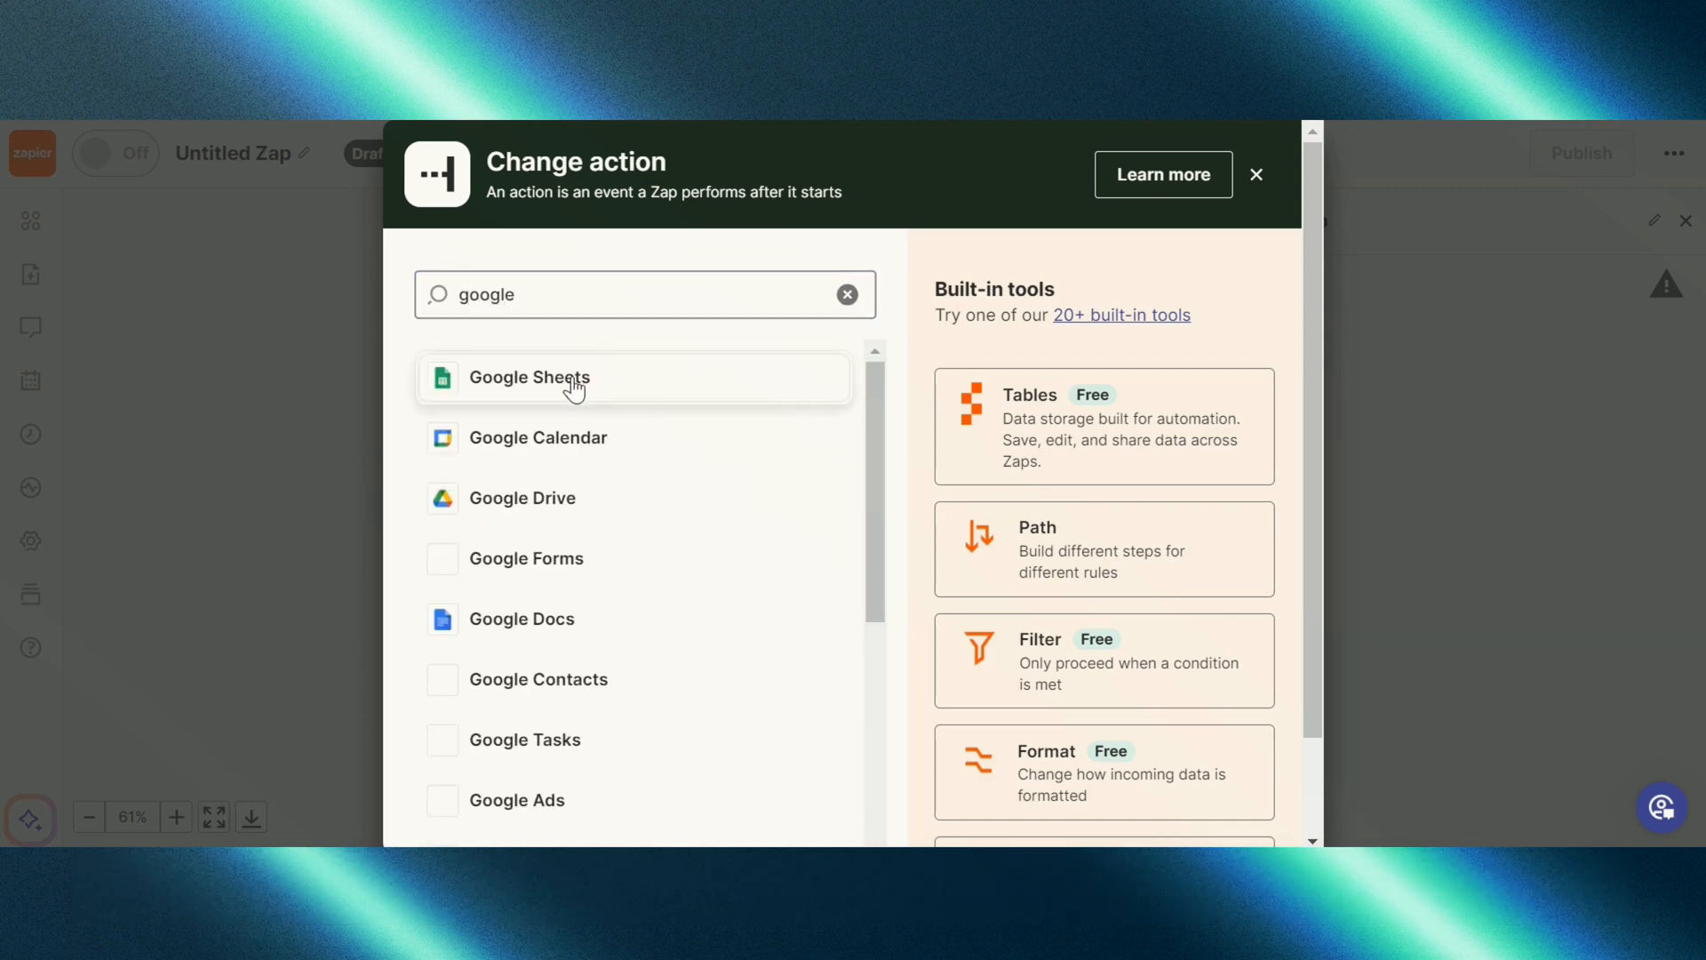
left_click(571, 380)
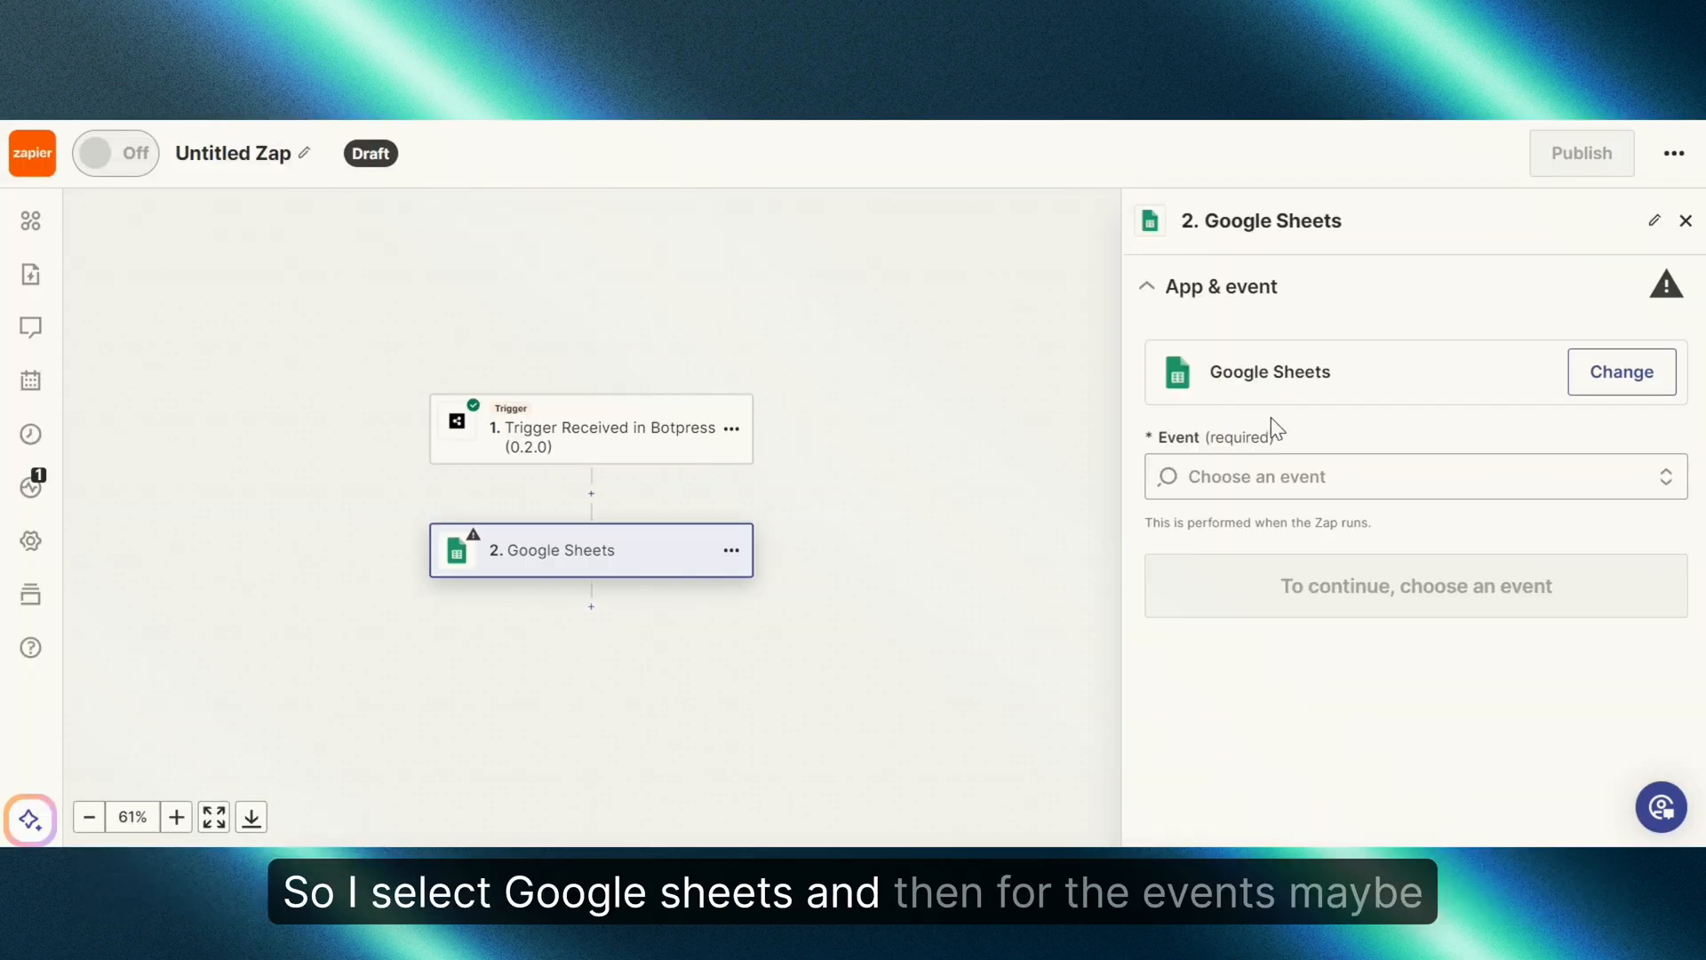
Step: Choose the Create Spreadsheet Row event and confirm the connected Google Sheets account
left_click(1290, 477)
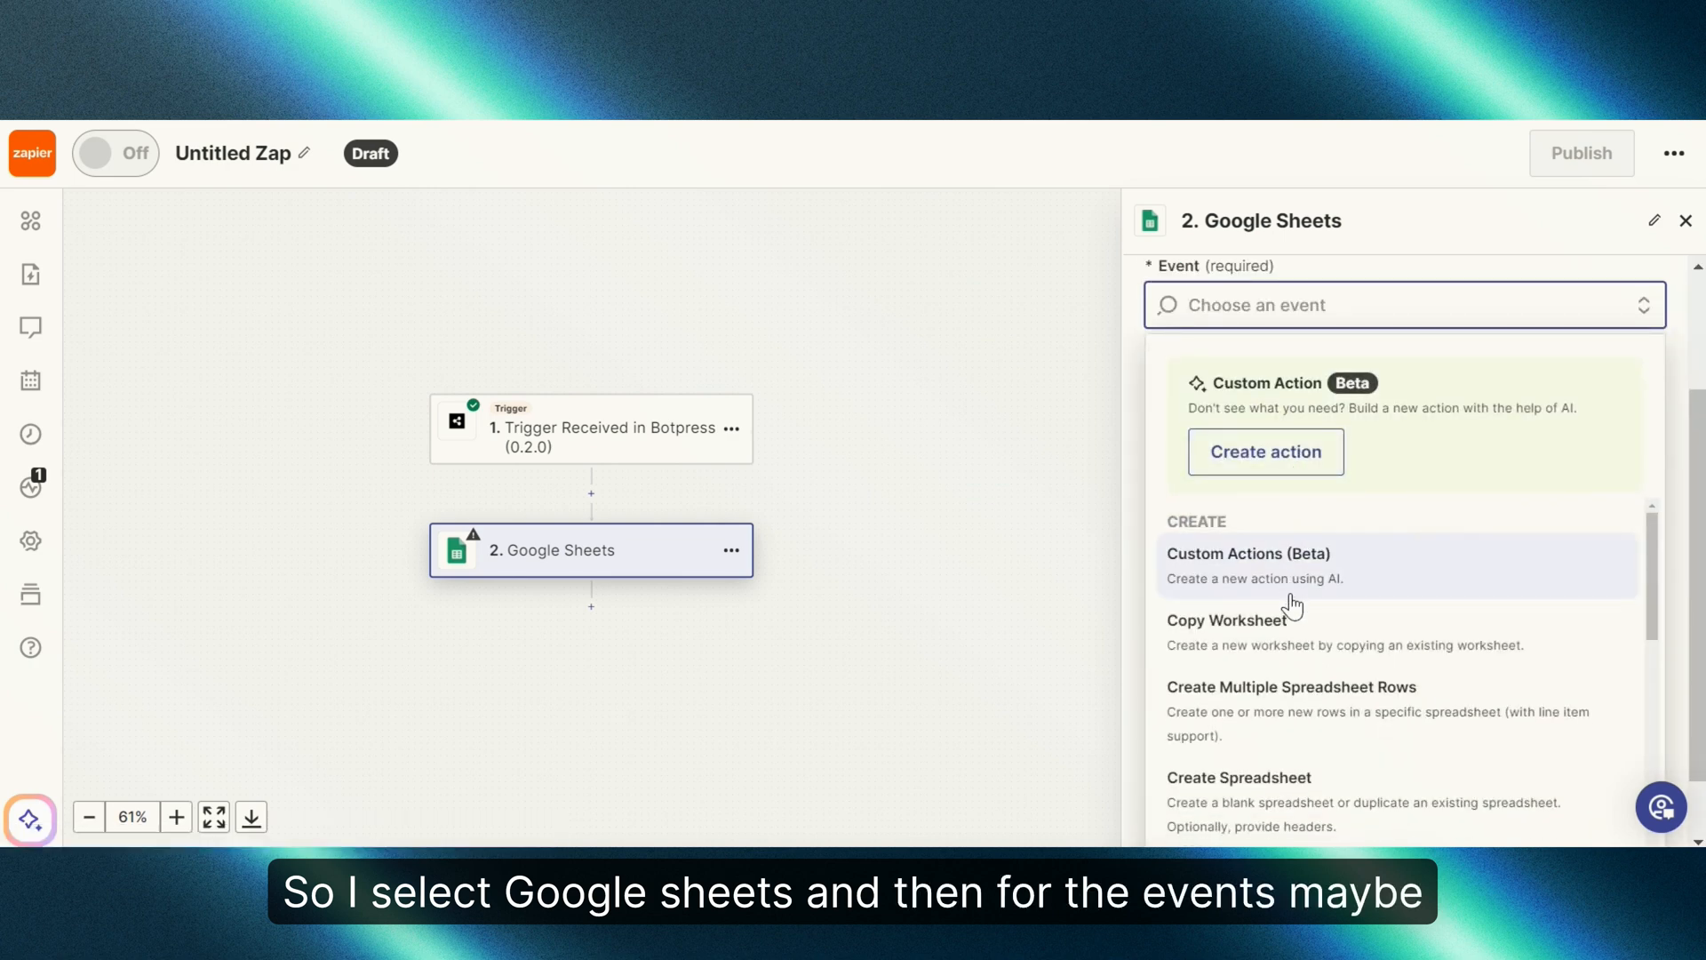
type("add")
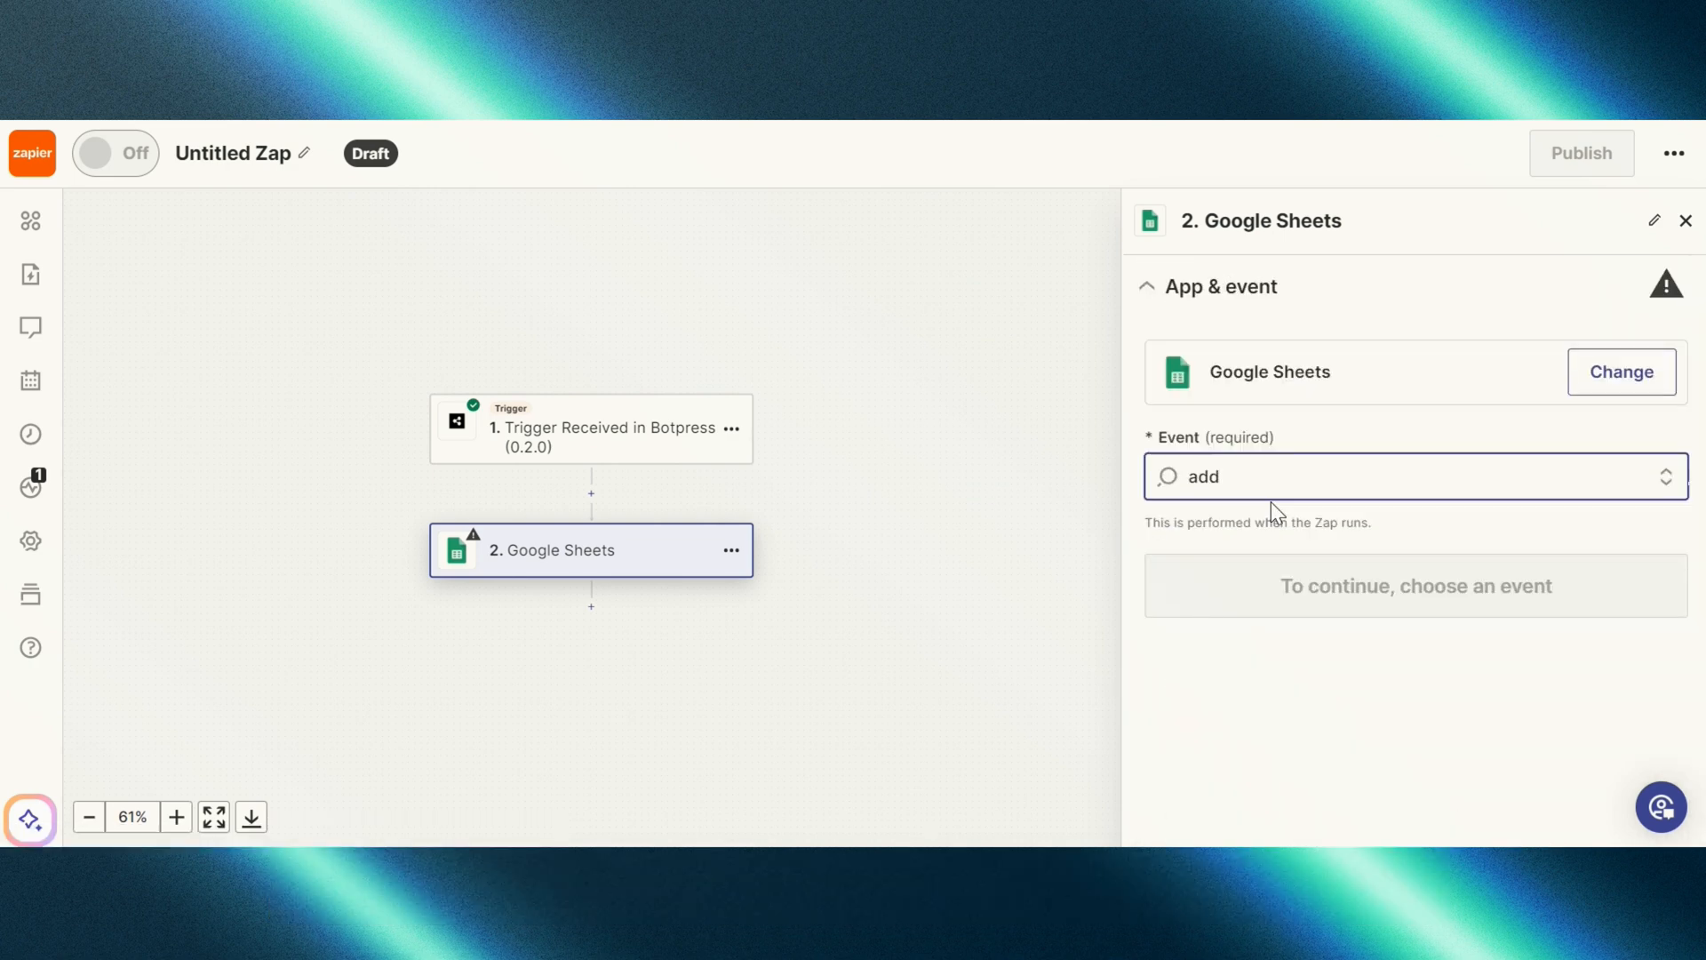
key("BackSpace")
key("BackSpace")
key("BackSpace")
type("crea")
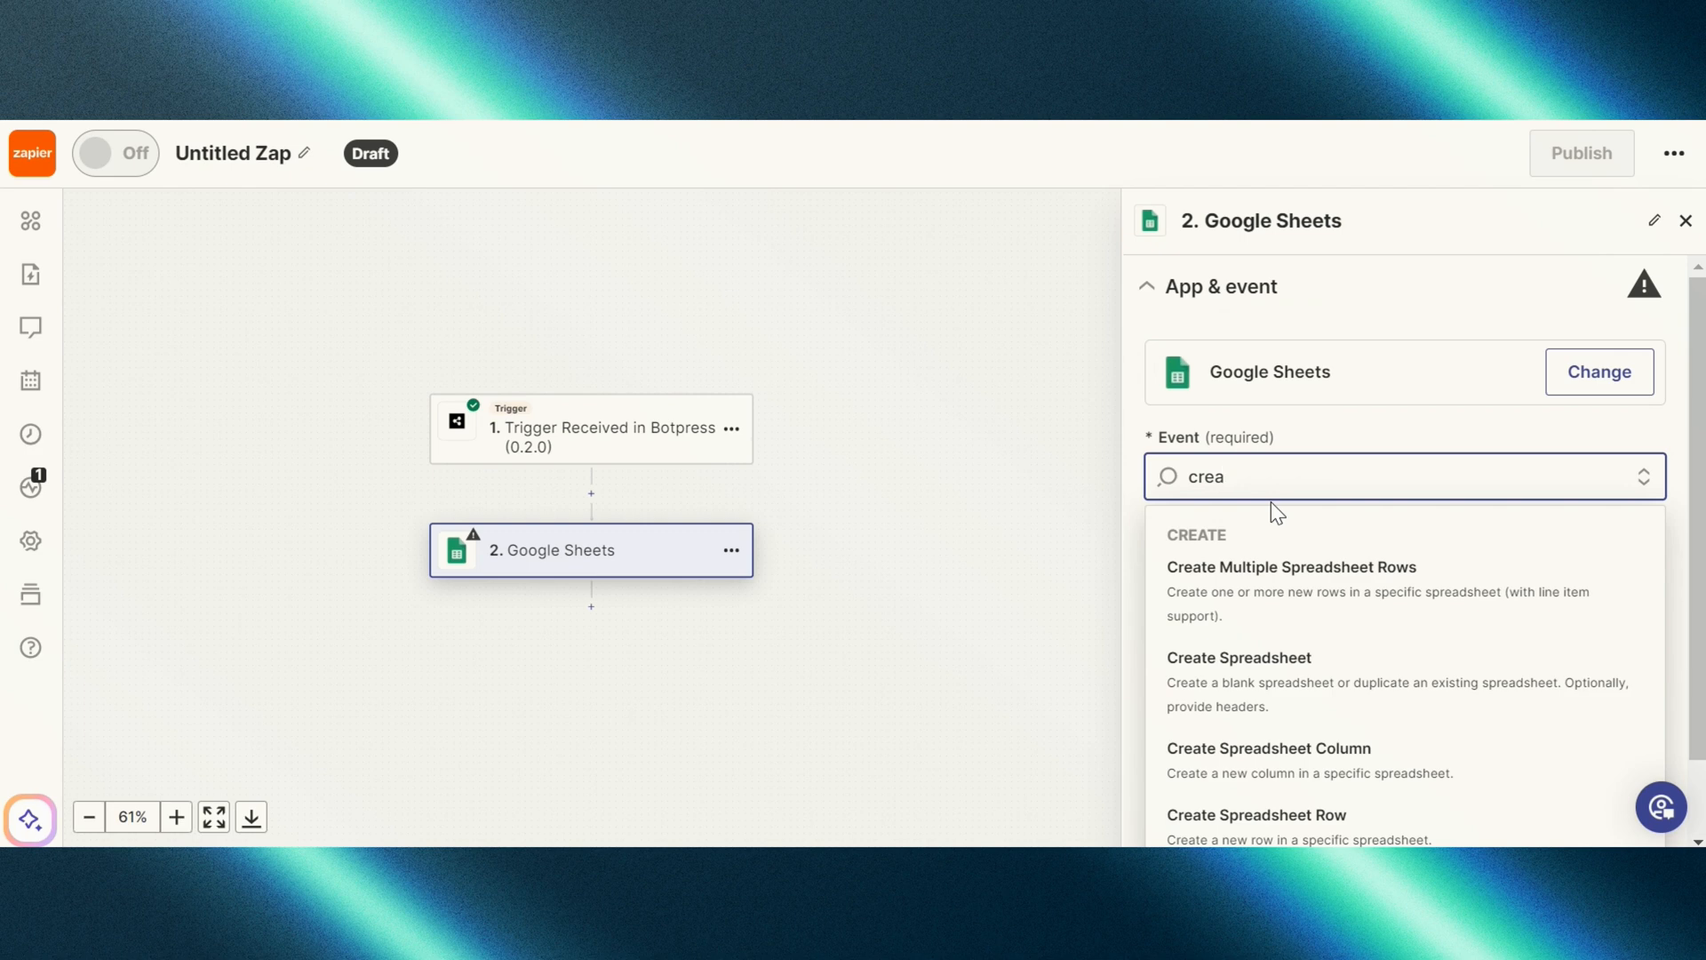
scroll(1269, 515, "down", 1)
left_click(1262, 726)
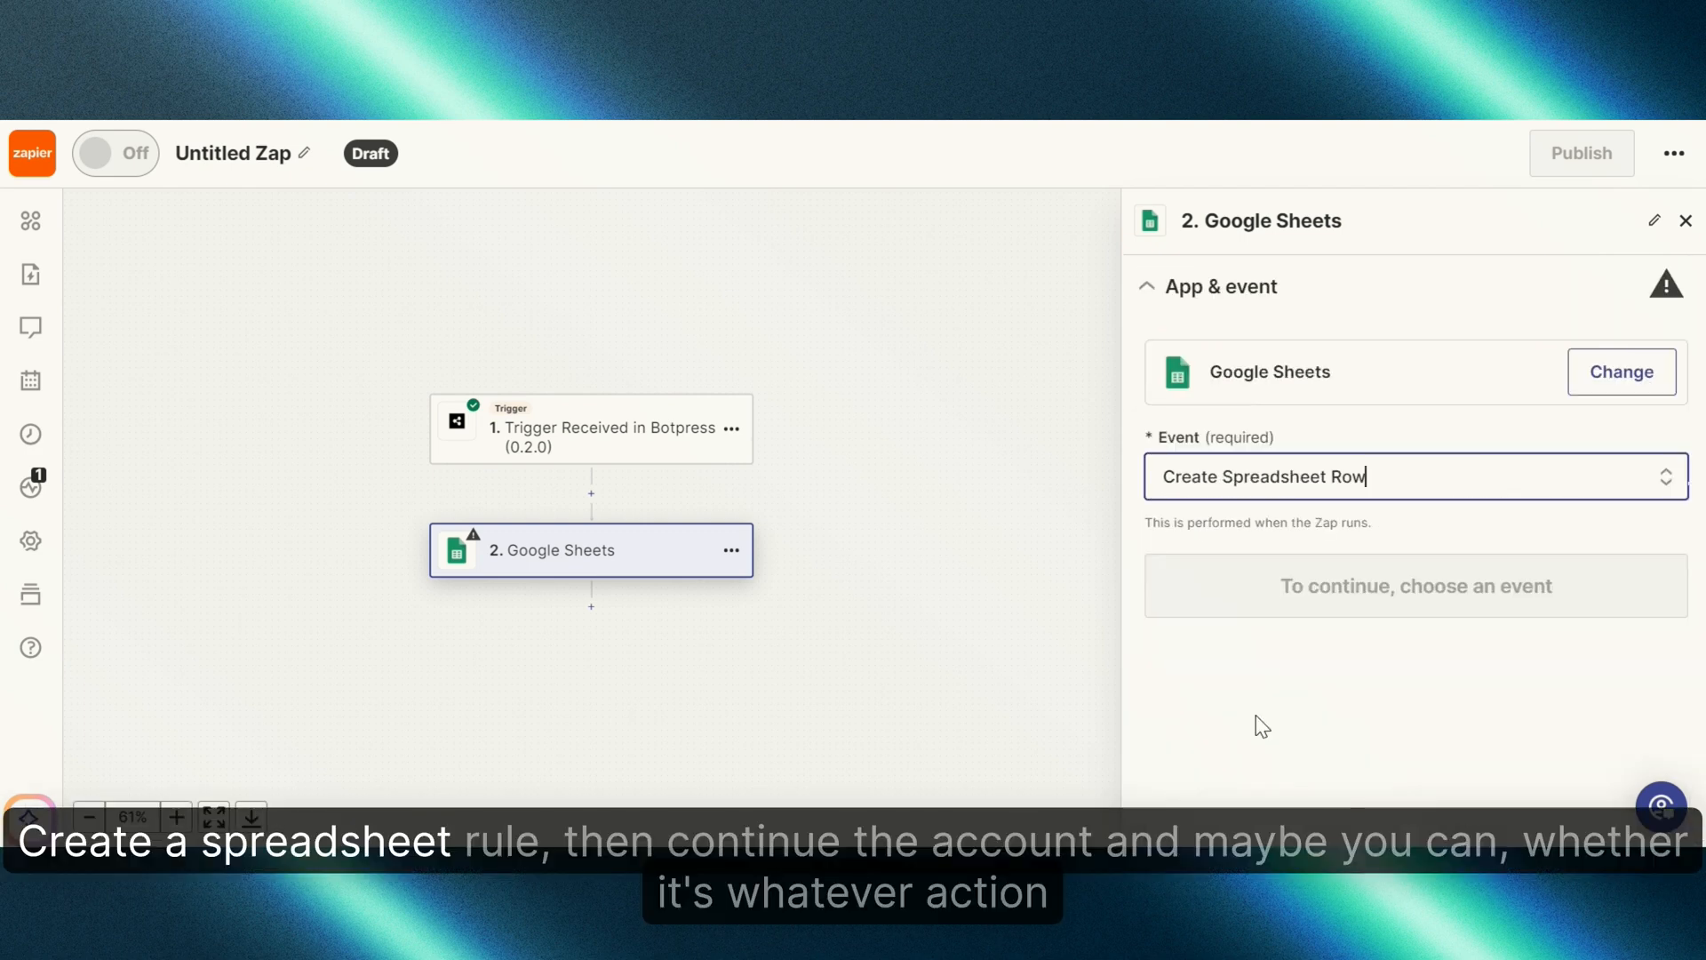
left_click(1303, 586)
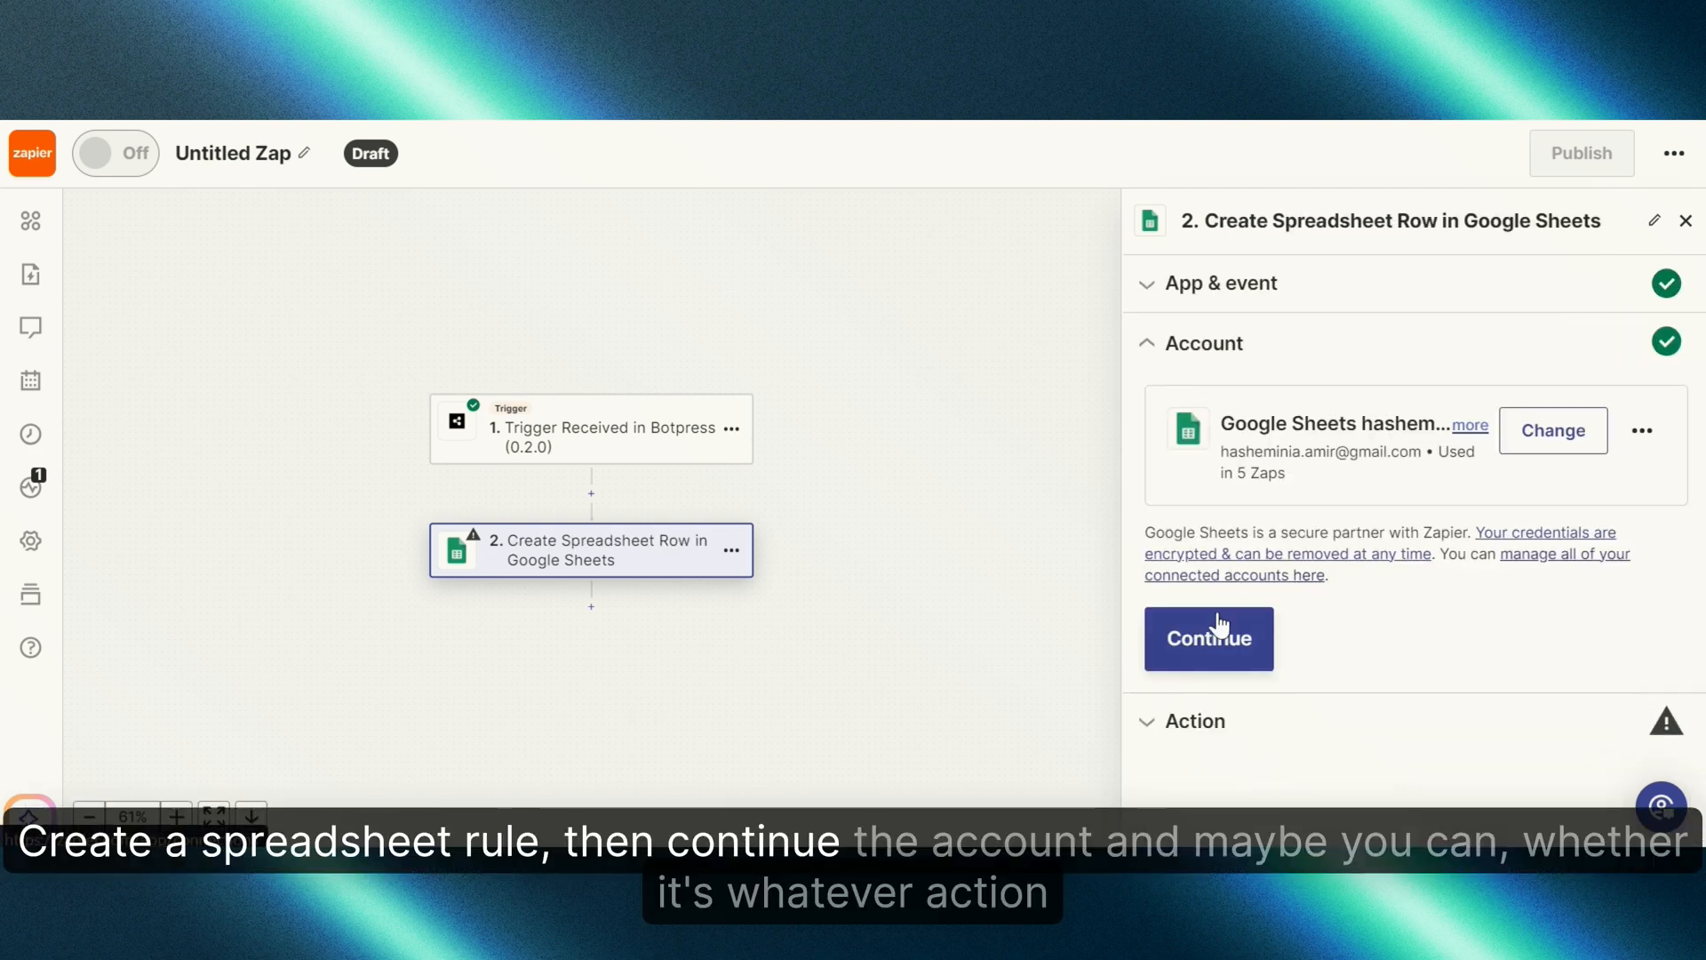
left_click(1220, 627)
Step: Set Drive to My Google Drive, Spreadsheet to Chatbot Adam, and Worksheet to Flowise
left_click(1286, 503)
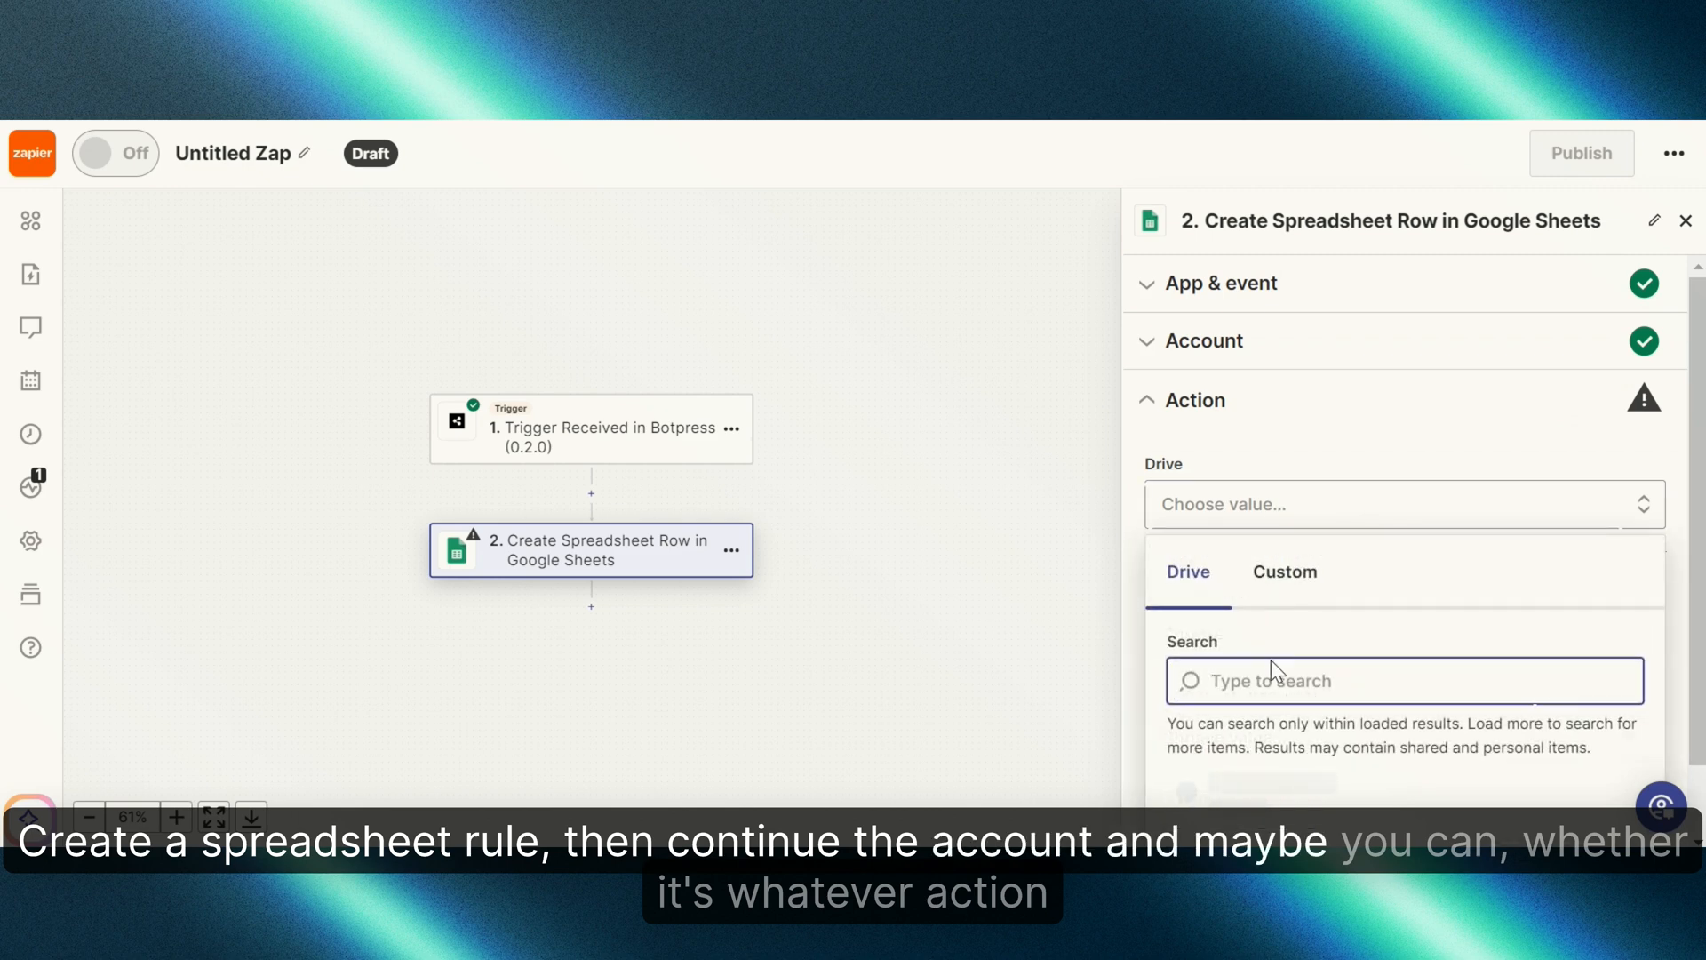
left_click(1282, 757)
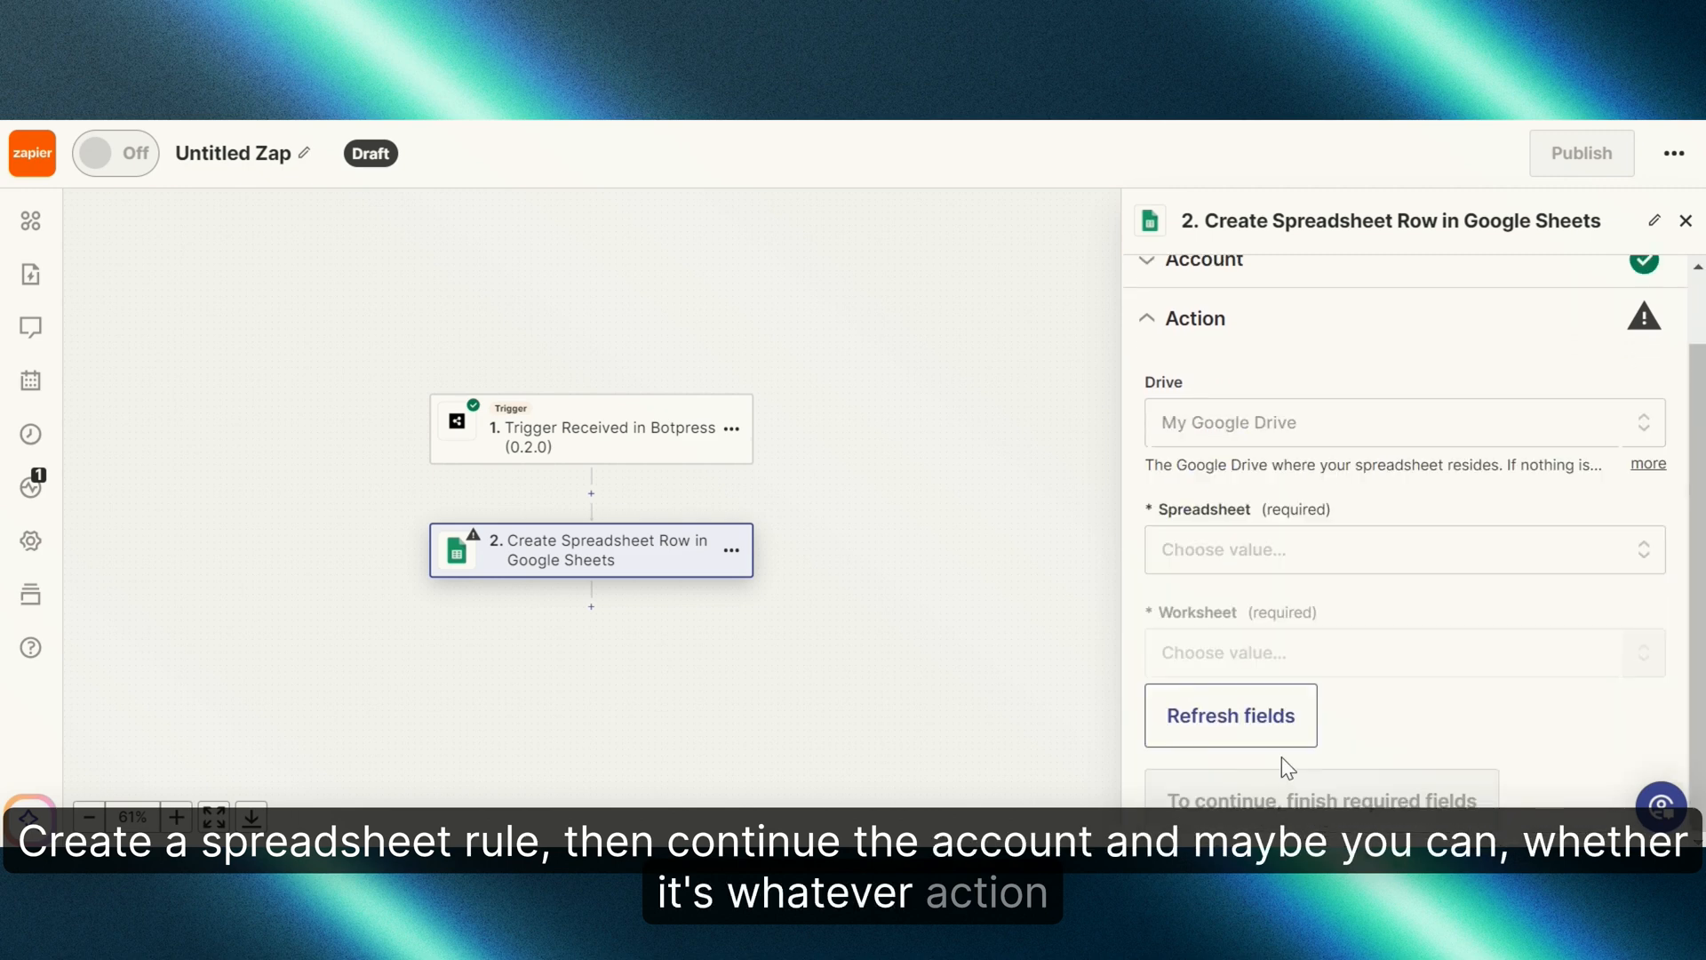
left_click(1327, 555)
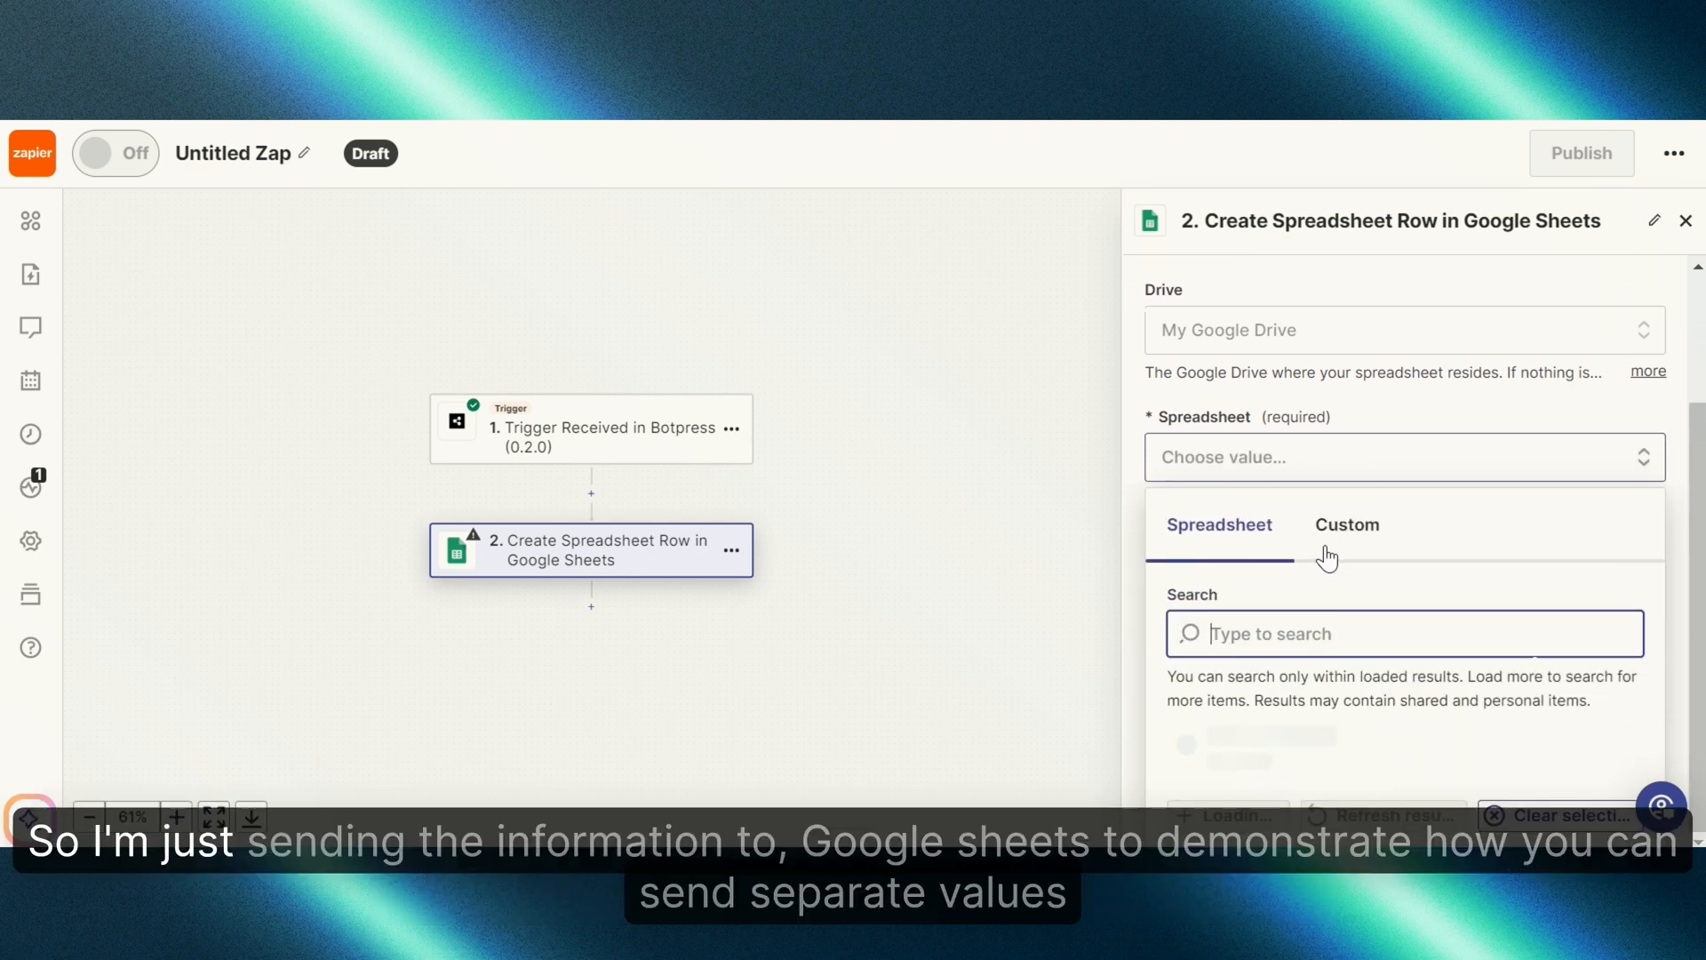
scroll(1315, 620, "down", 1)
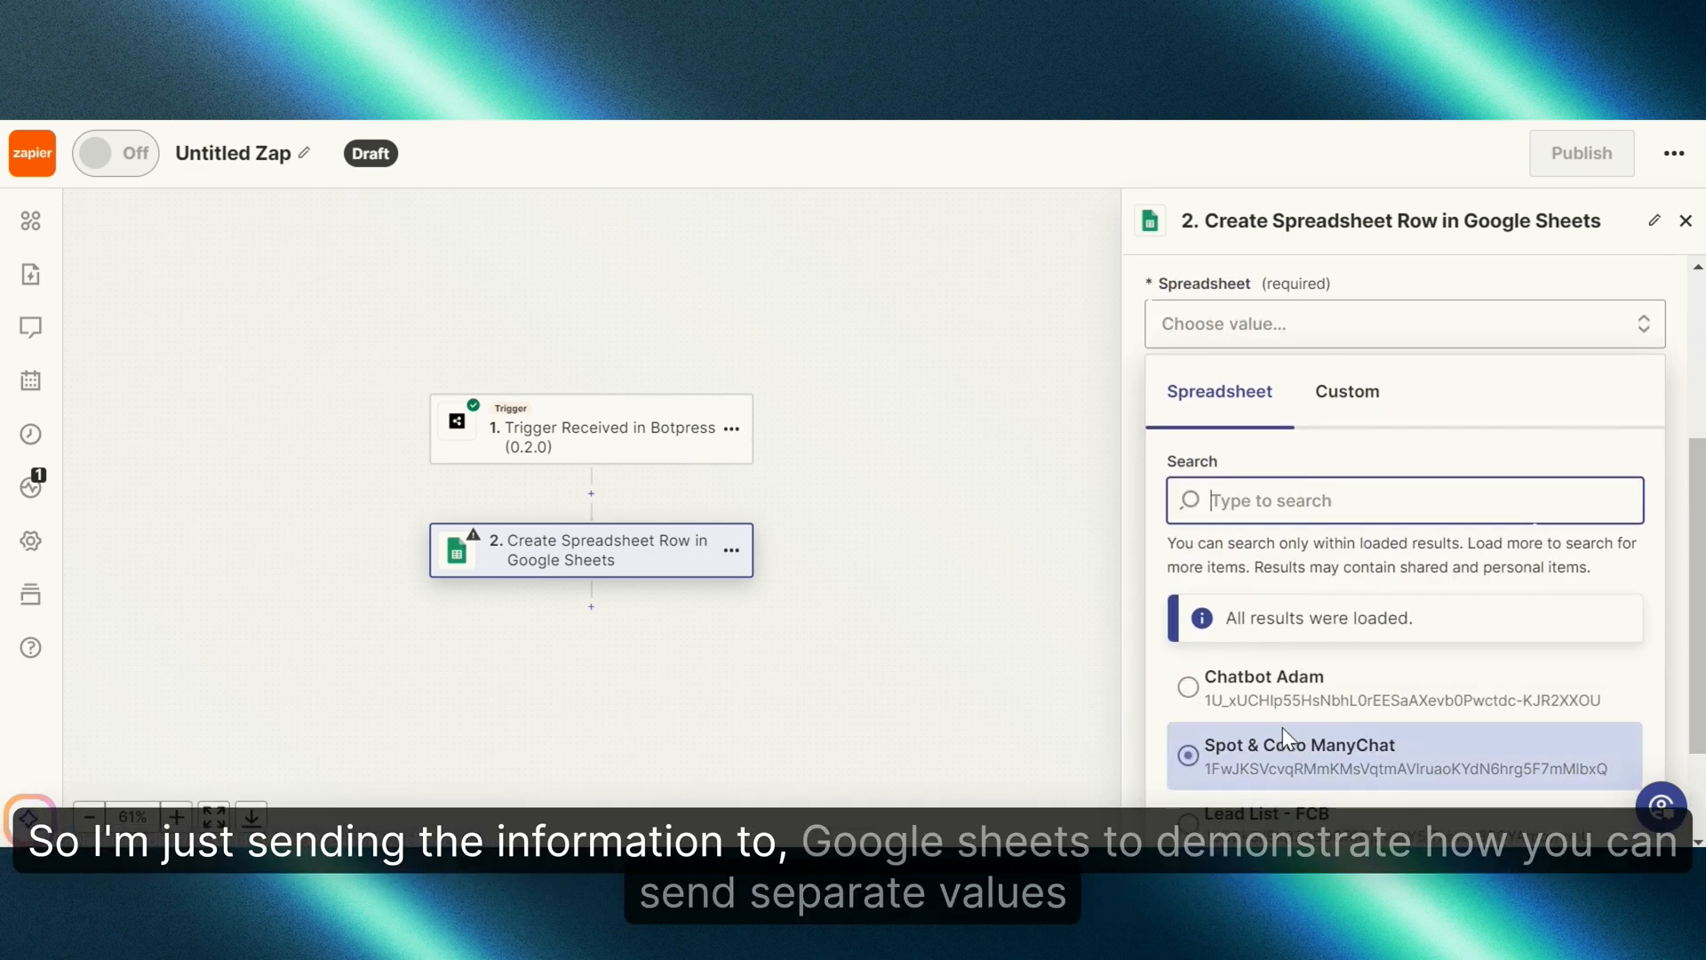
left_click(1298, 697)
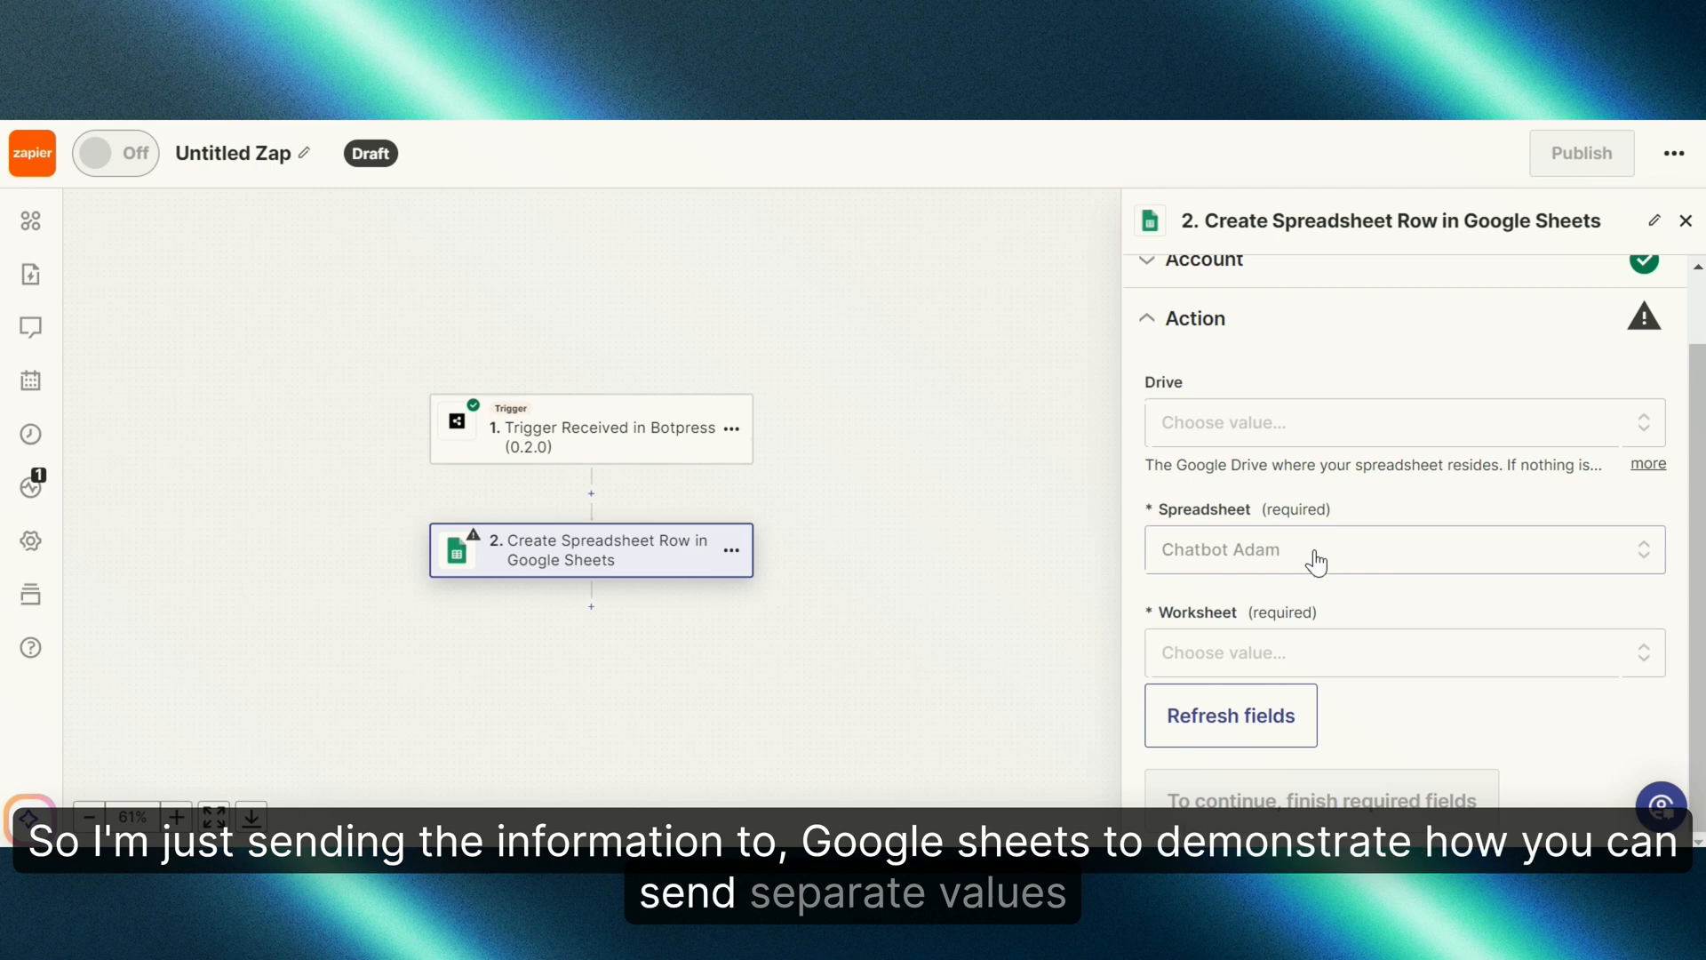
left_click(1328, 654)
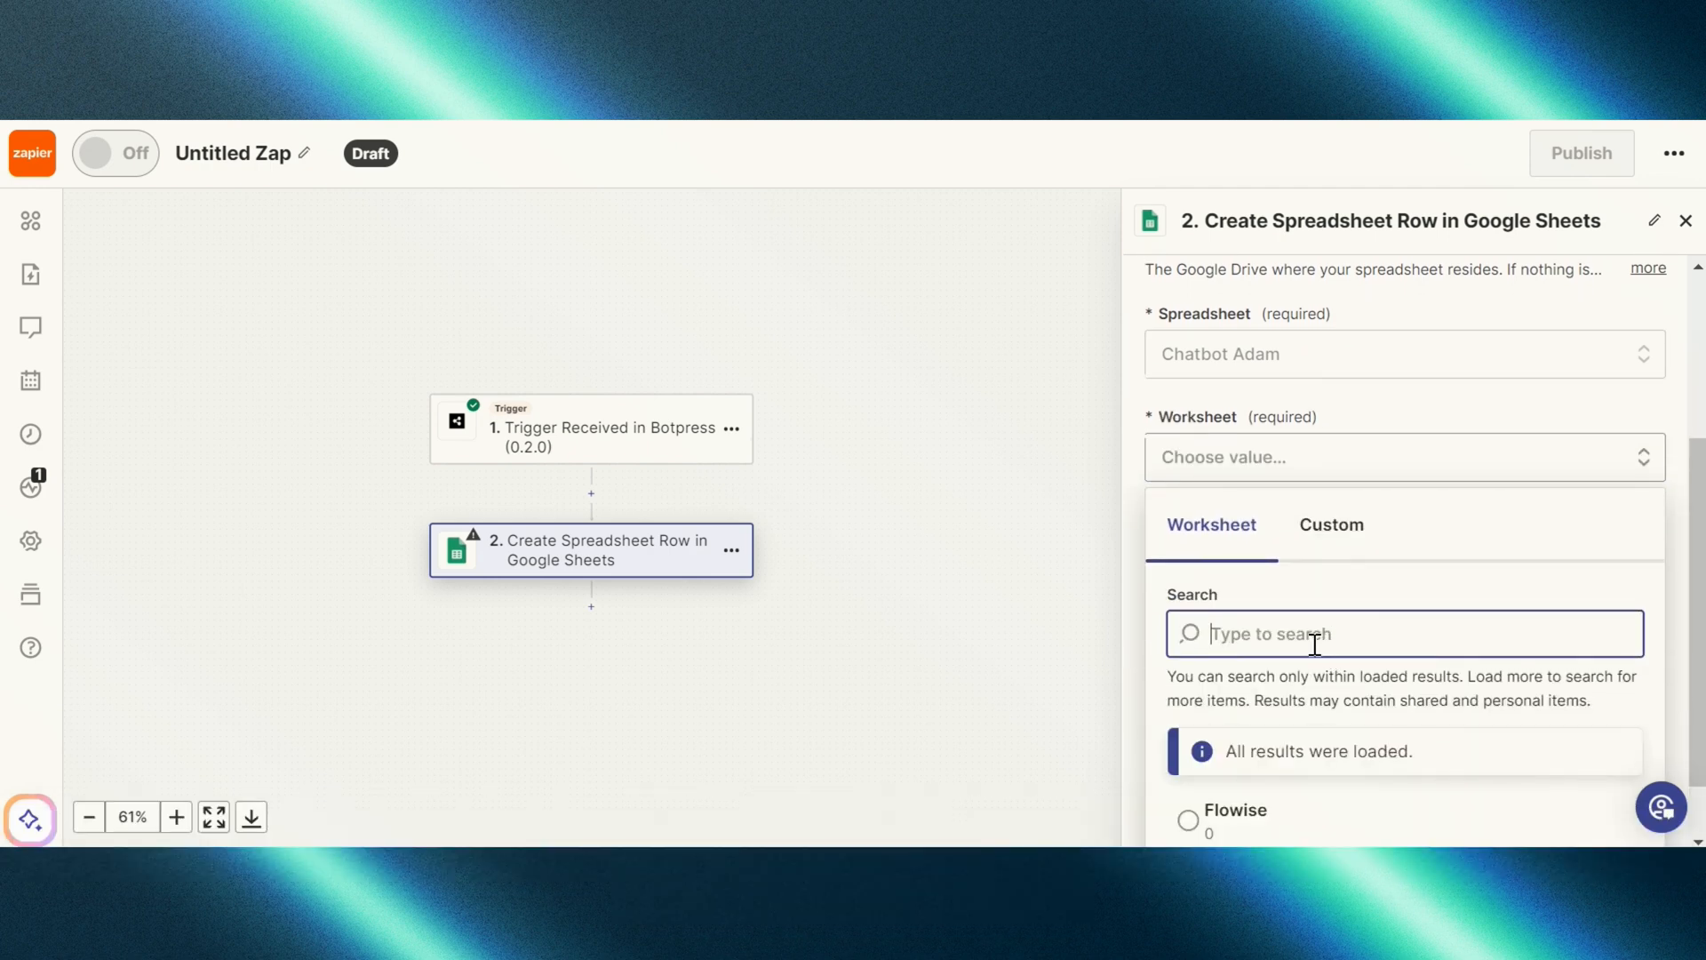
scroll(1314, 642, "down", 1)
left_click(1262, 734)
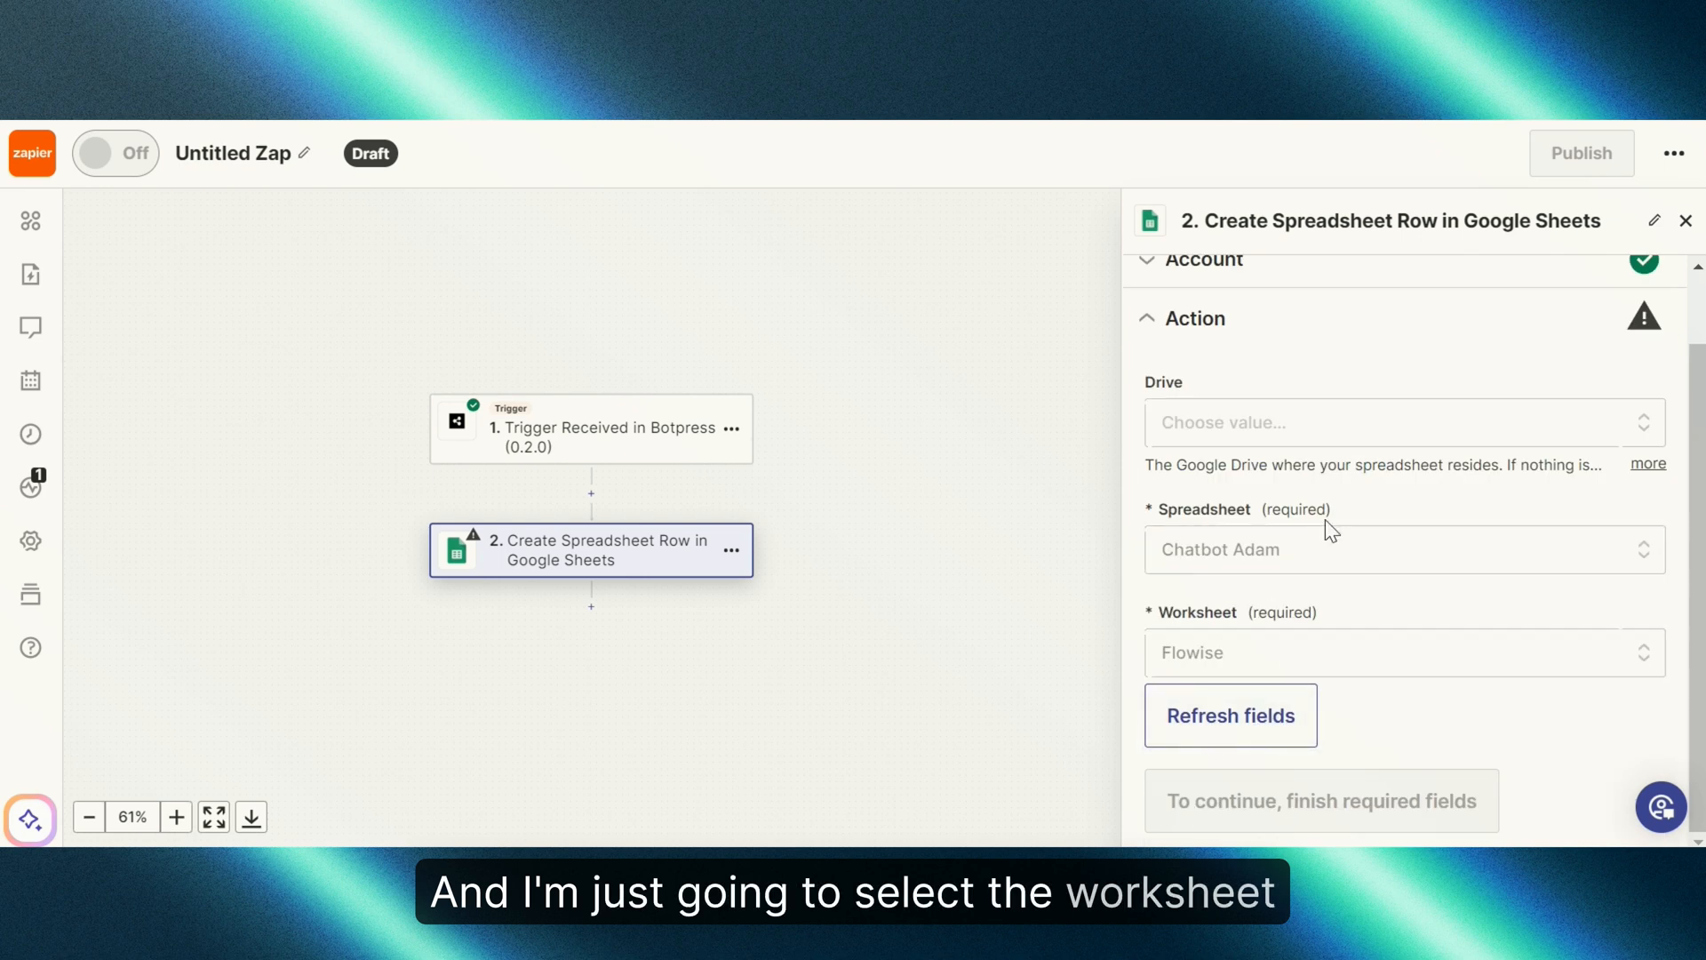
scroll(1325, 520, "down", 3)
scroll(1326, 520, "up", 1)
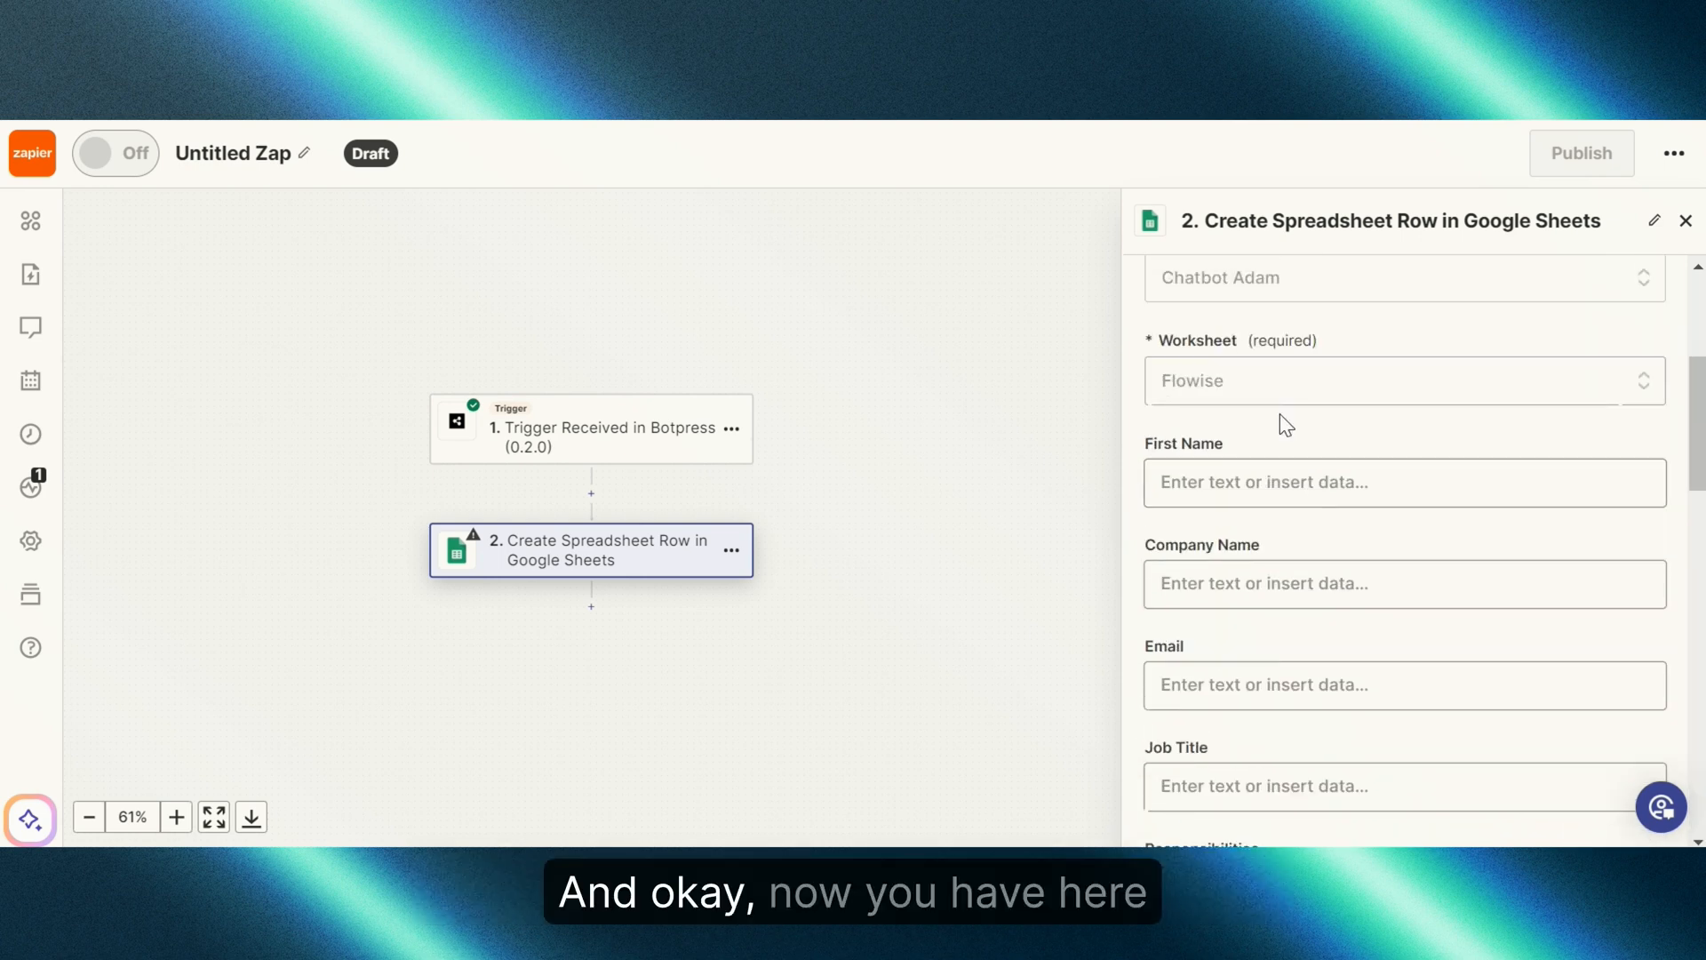
left_click(1295, 480)
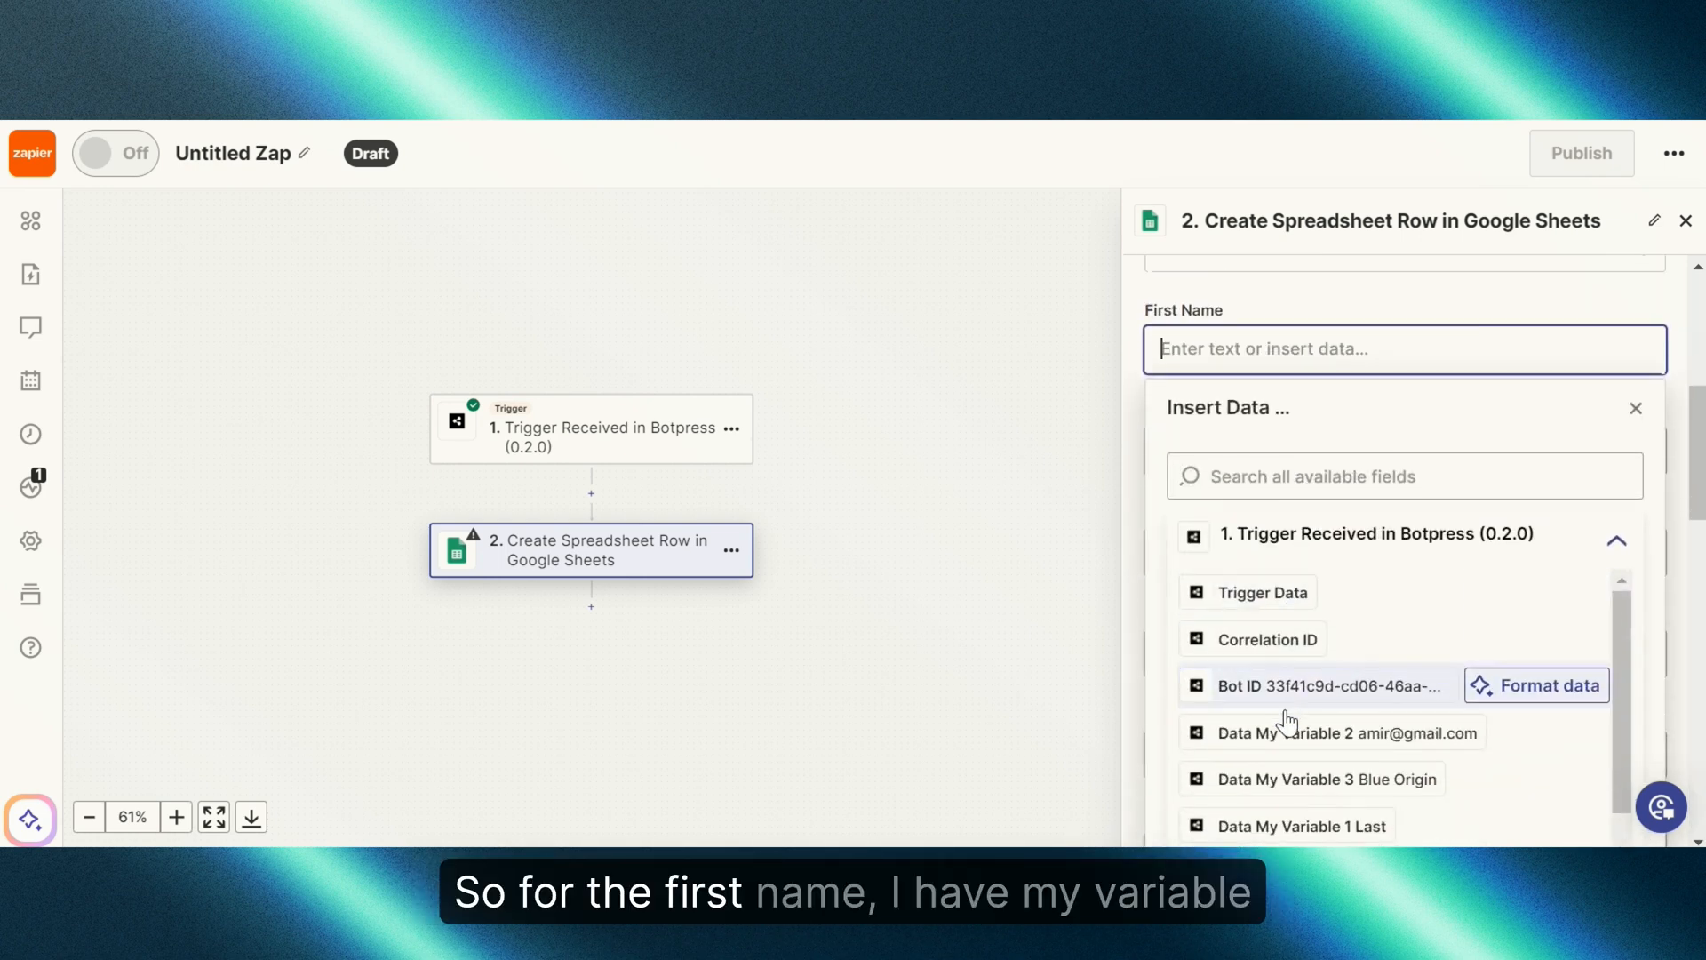
Step: Map Data My Variable 1 First to First Name and Variable 3 to Company Name
scroll(1286, 720, "down", 1)
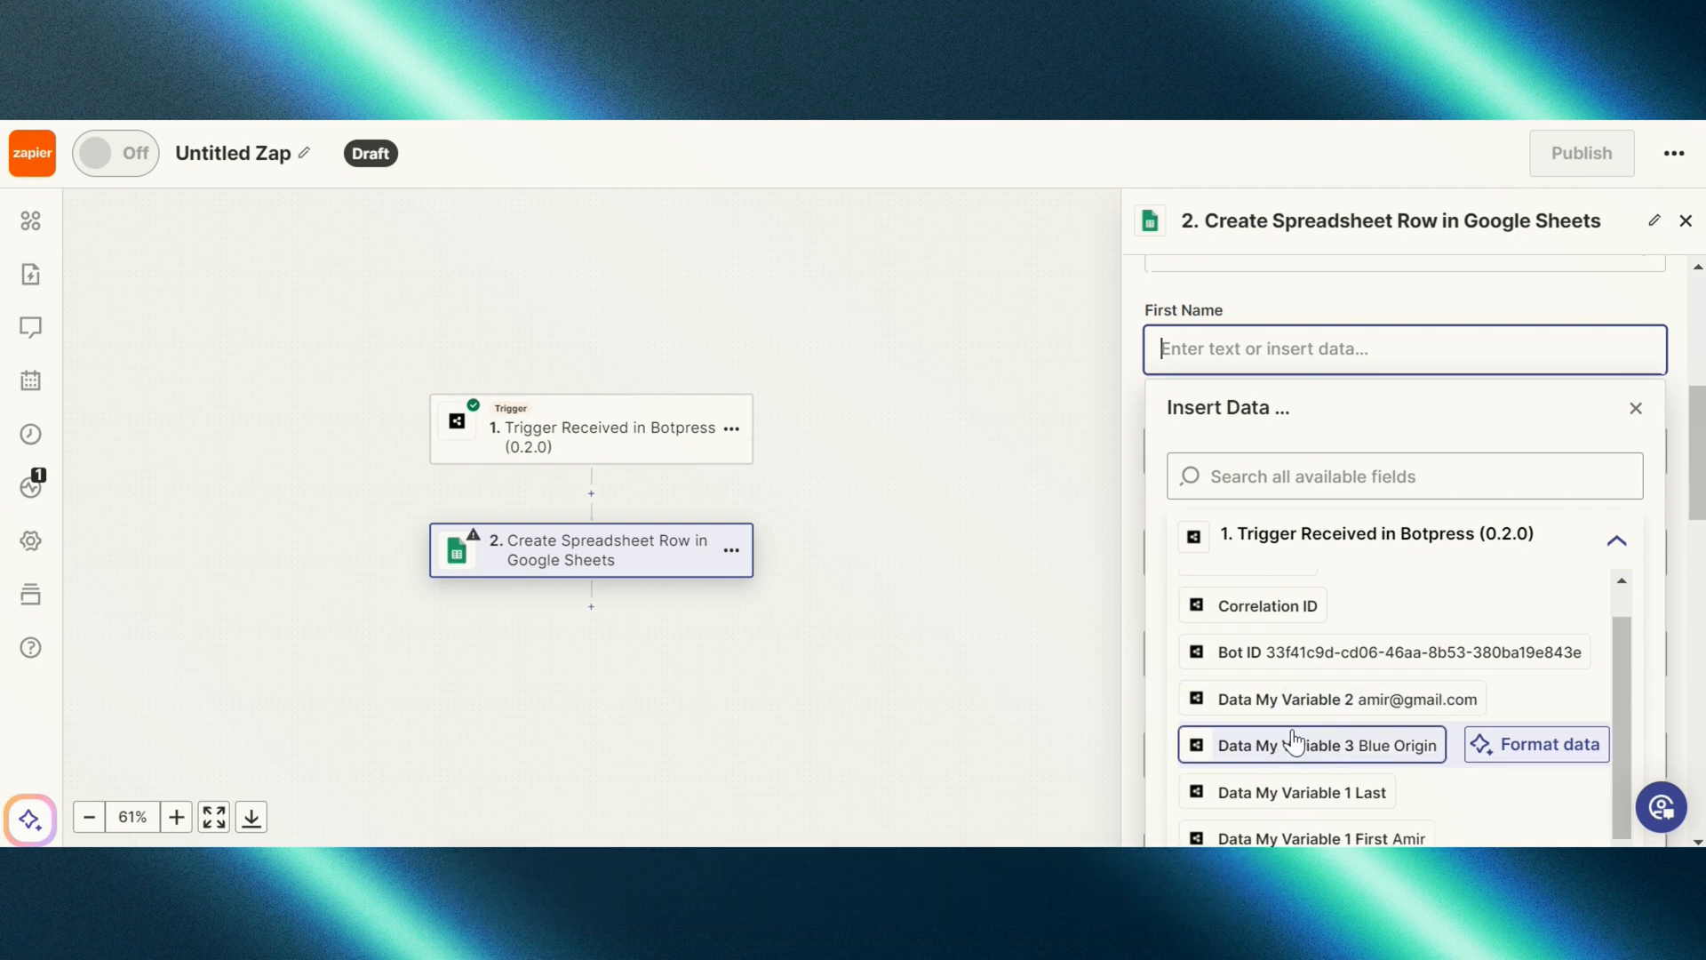
scroll(1293, 741, "down", 2)
left_click(1295, 704)
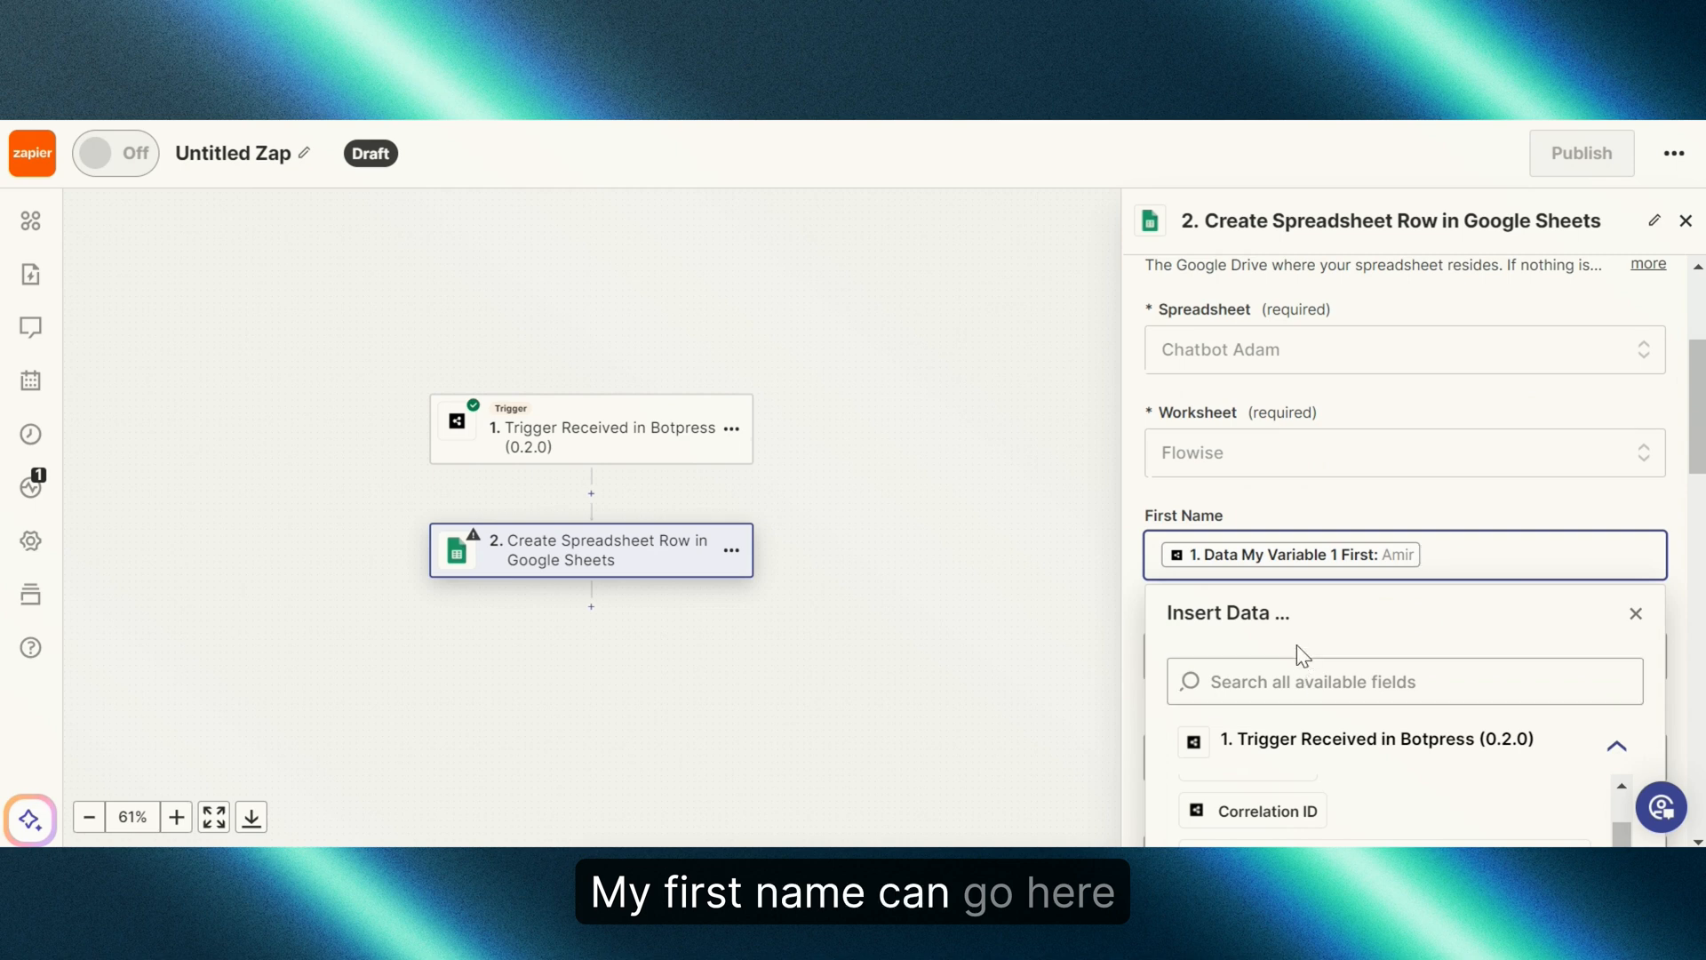
left_click(1436, 498)
scroll(1403, 534, "down", 3)
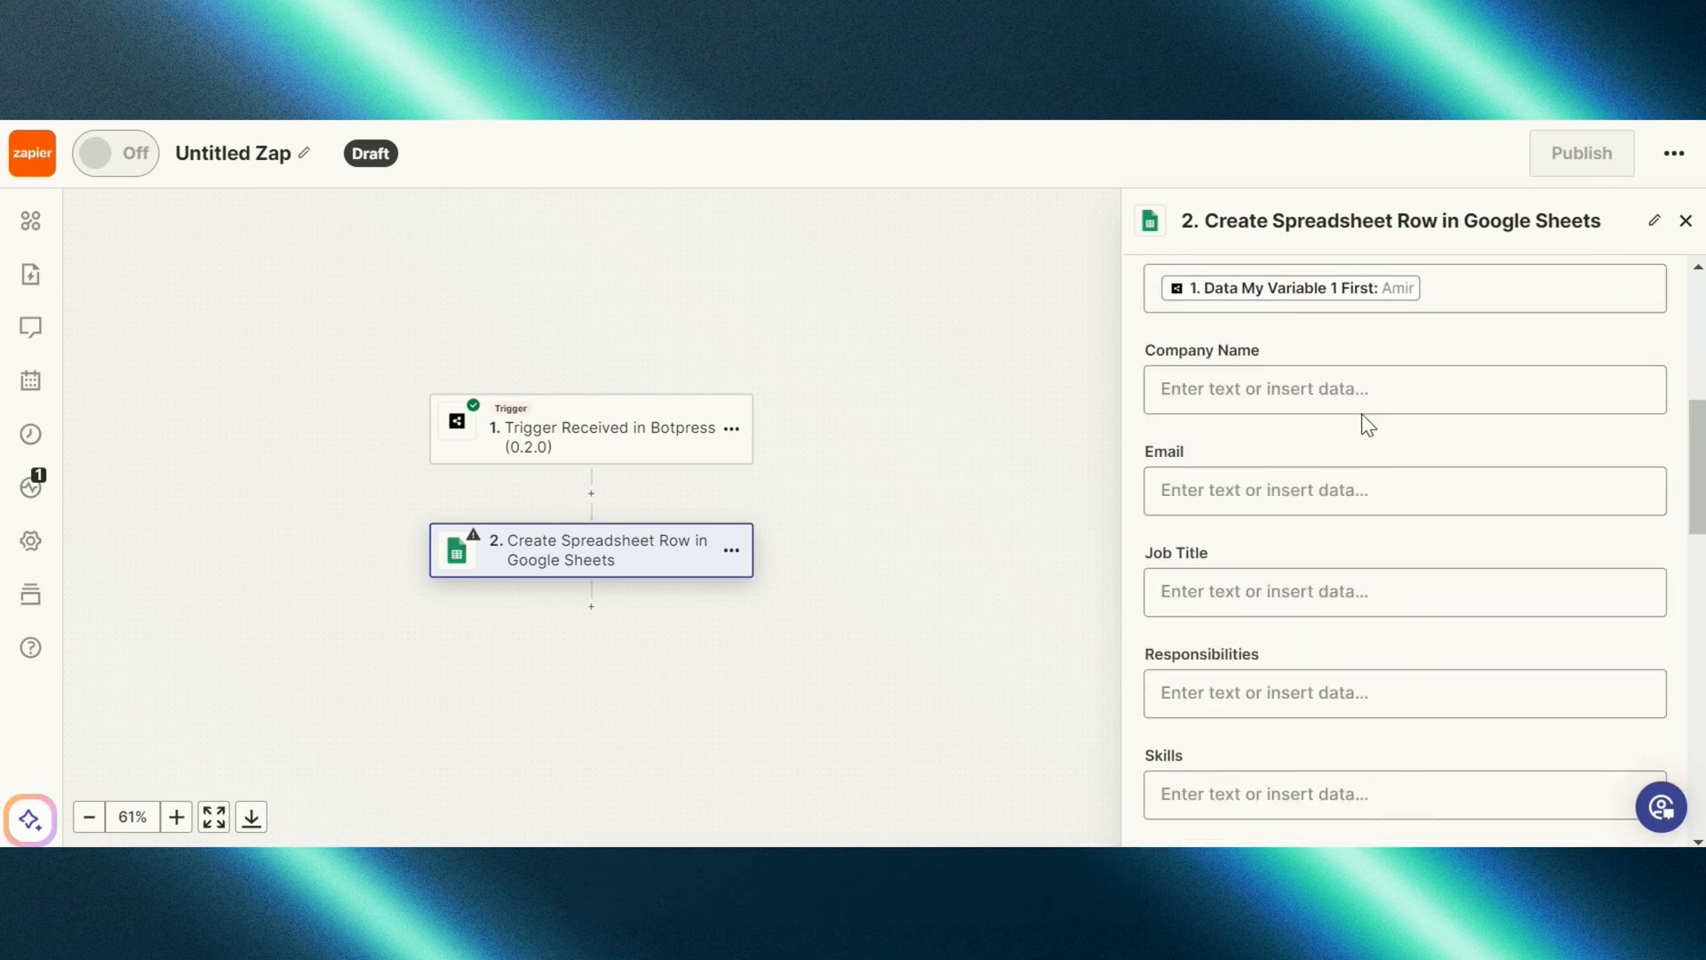
scroll(1360, 382, "up", 2)
left_click(1327, 507)
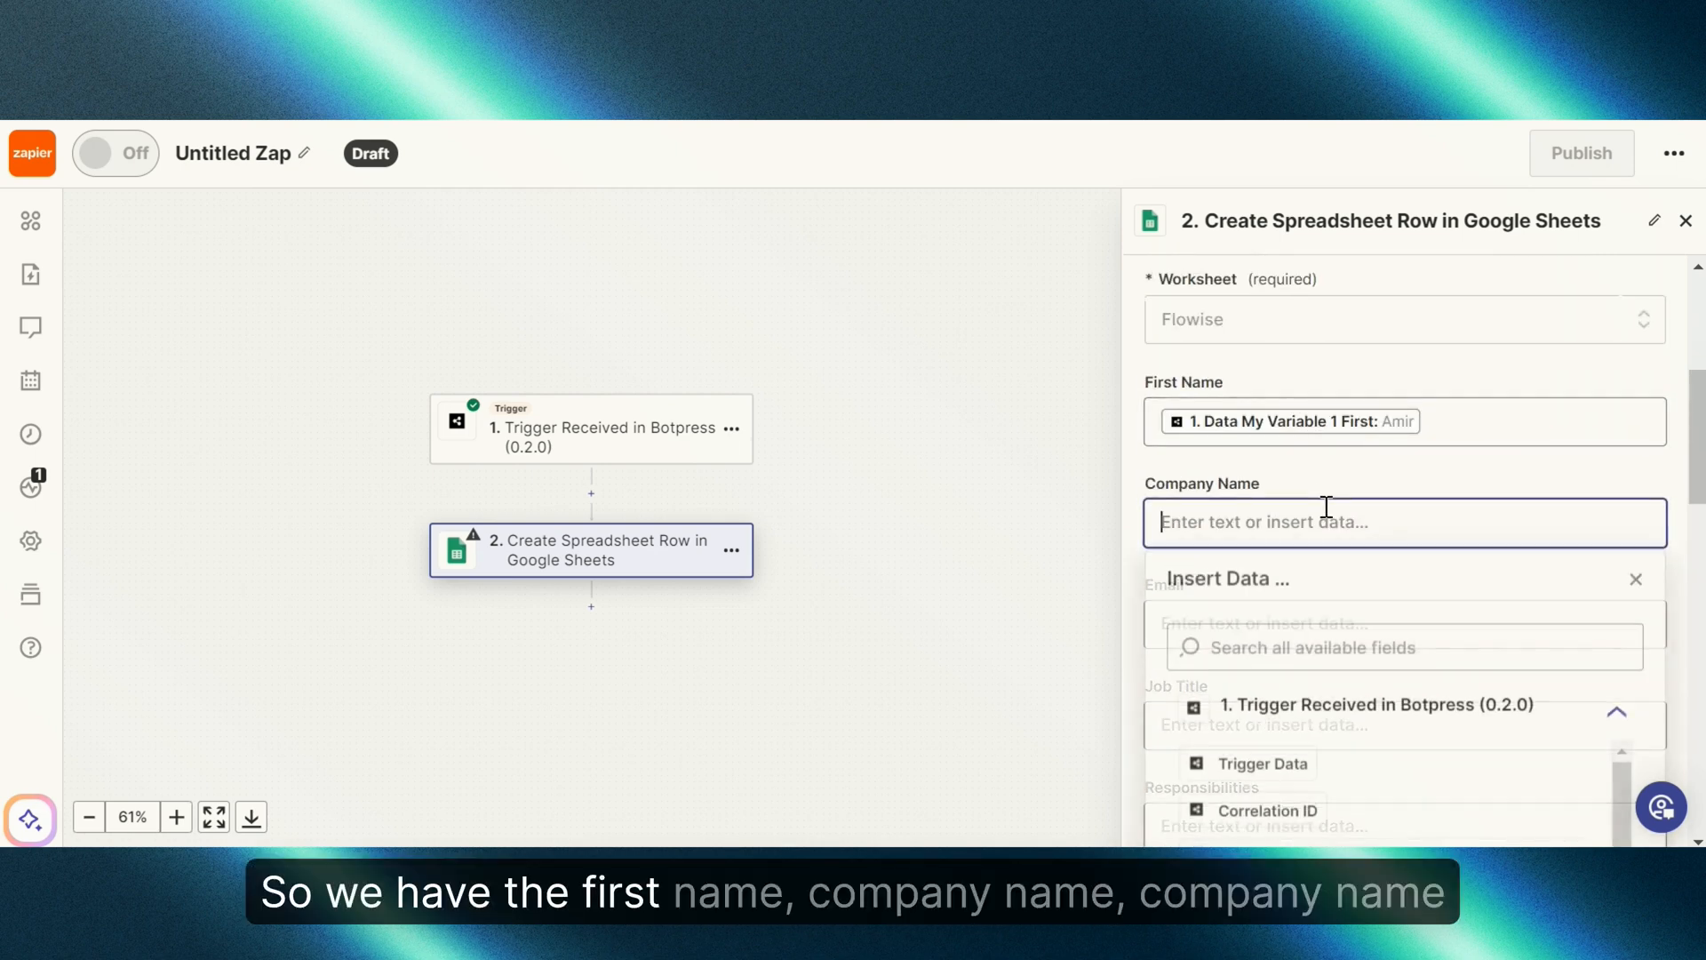
scroll(1351, 551, "down", 2)
left_click(1352, 681)
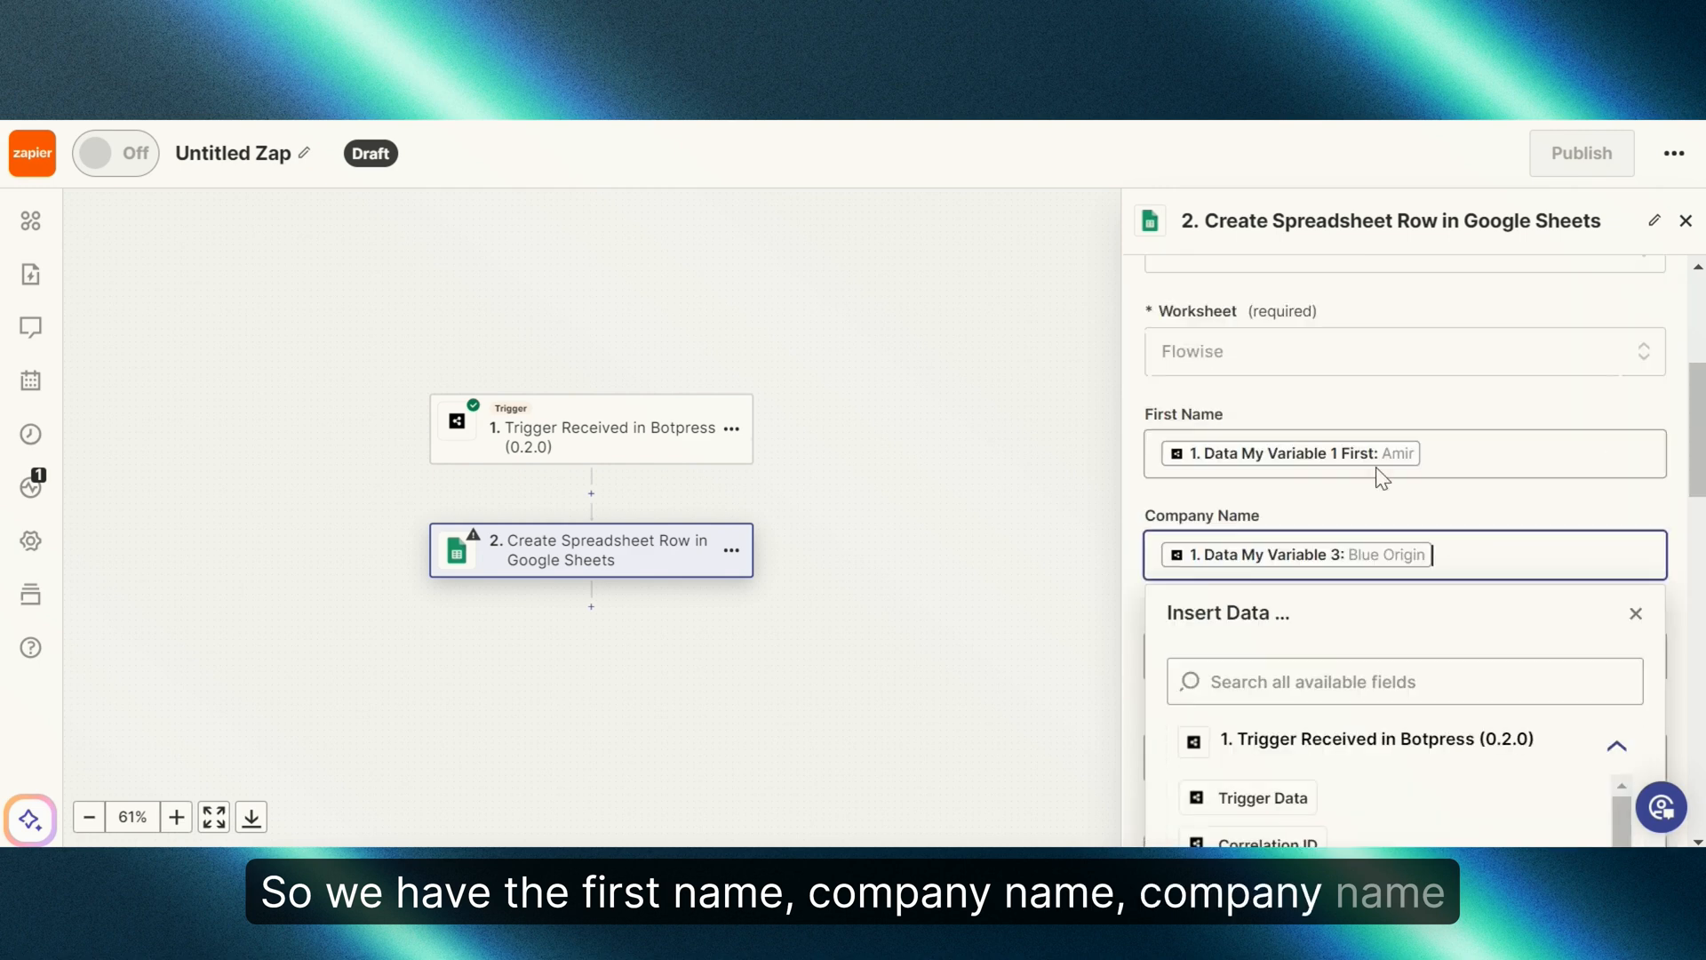
left_click(1402, 402)
Step: Map Data My Variable 2 to the Email field, leaving remaining columns empty
scroll(1403, 408, "down", 2)
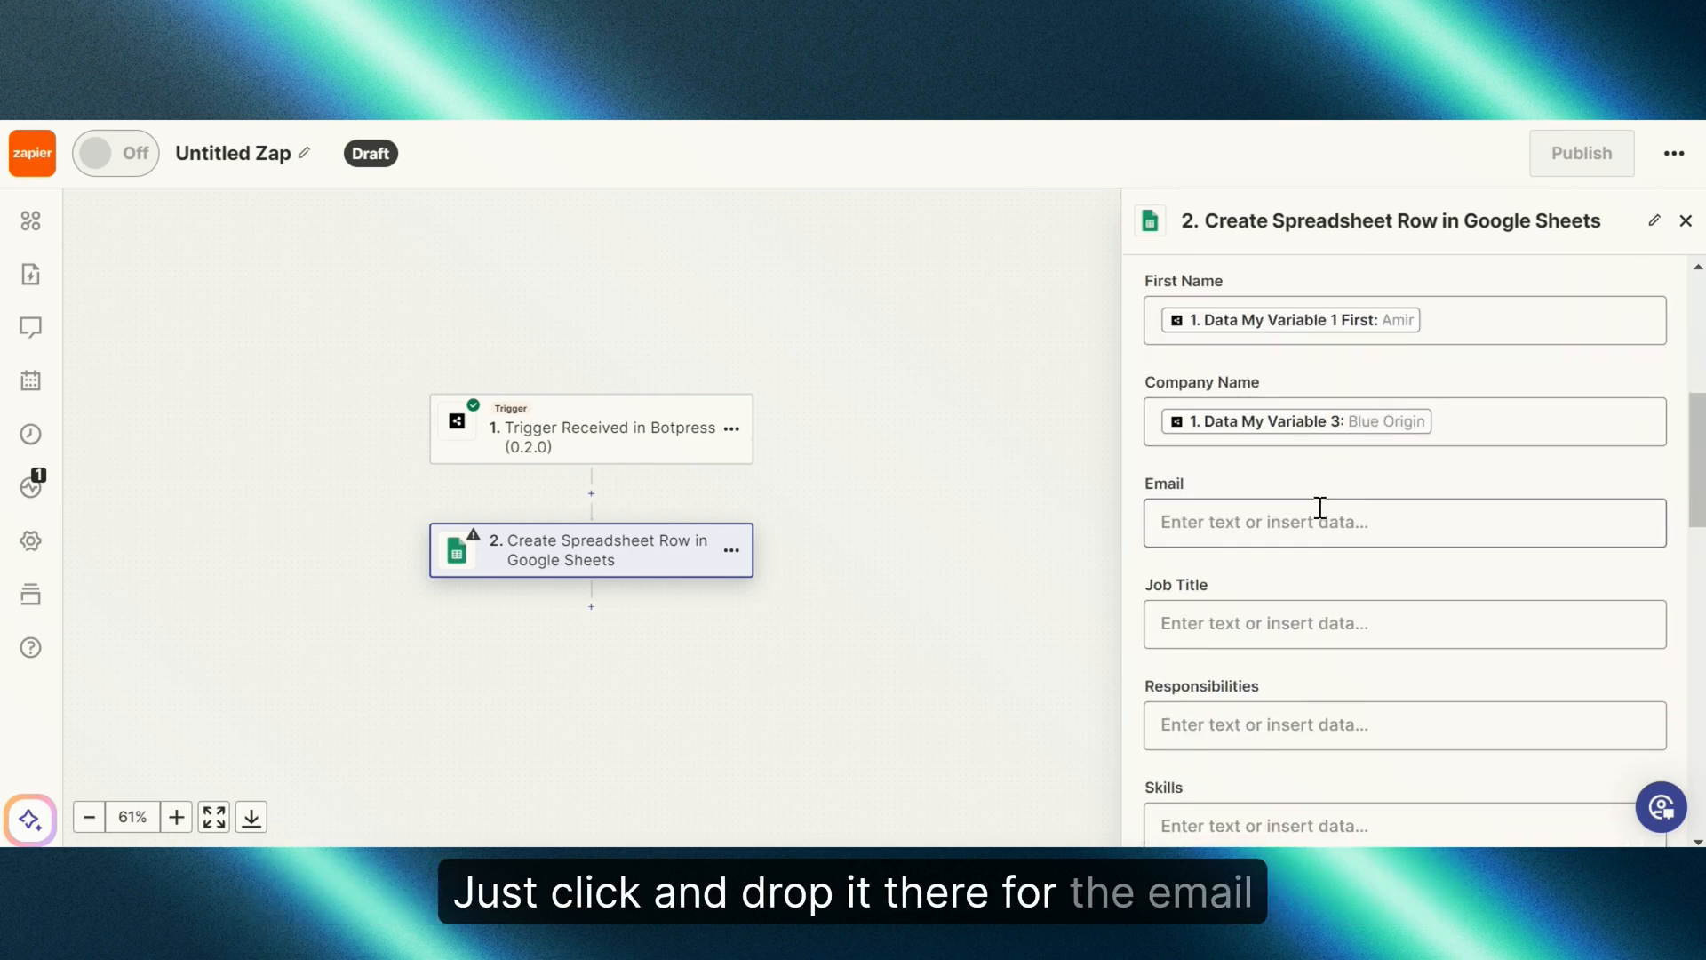
left_click(1320, 507)
scroll(1321, 516, "down", 3)
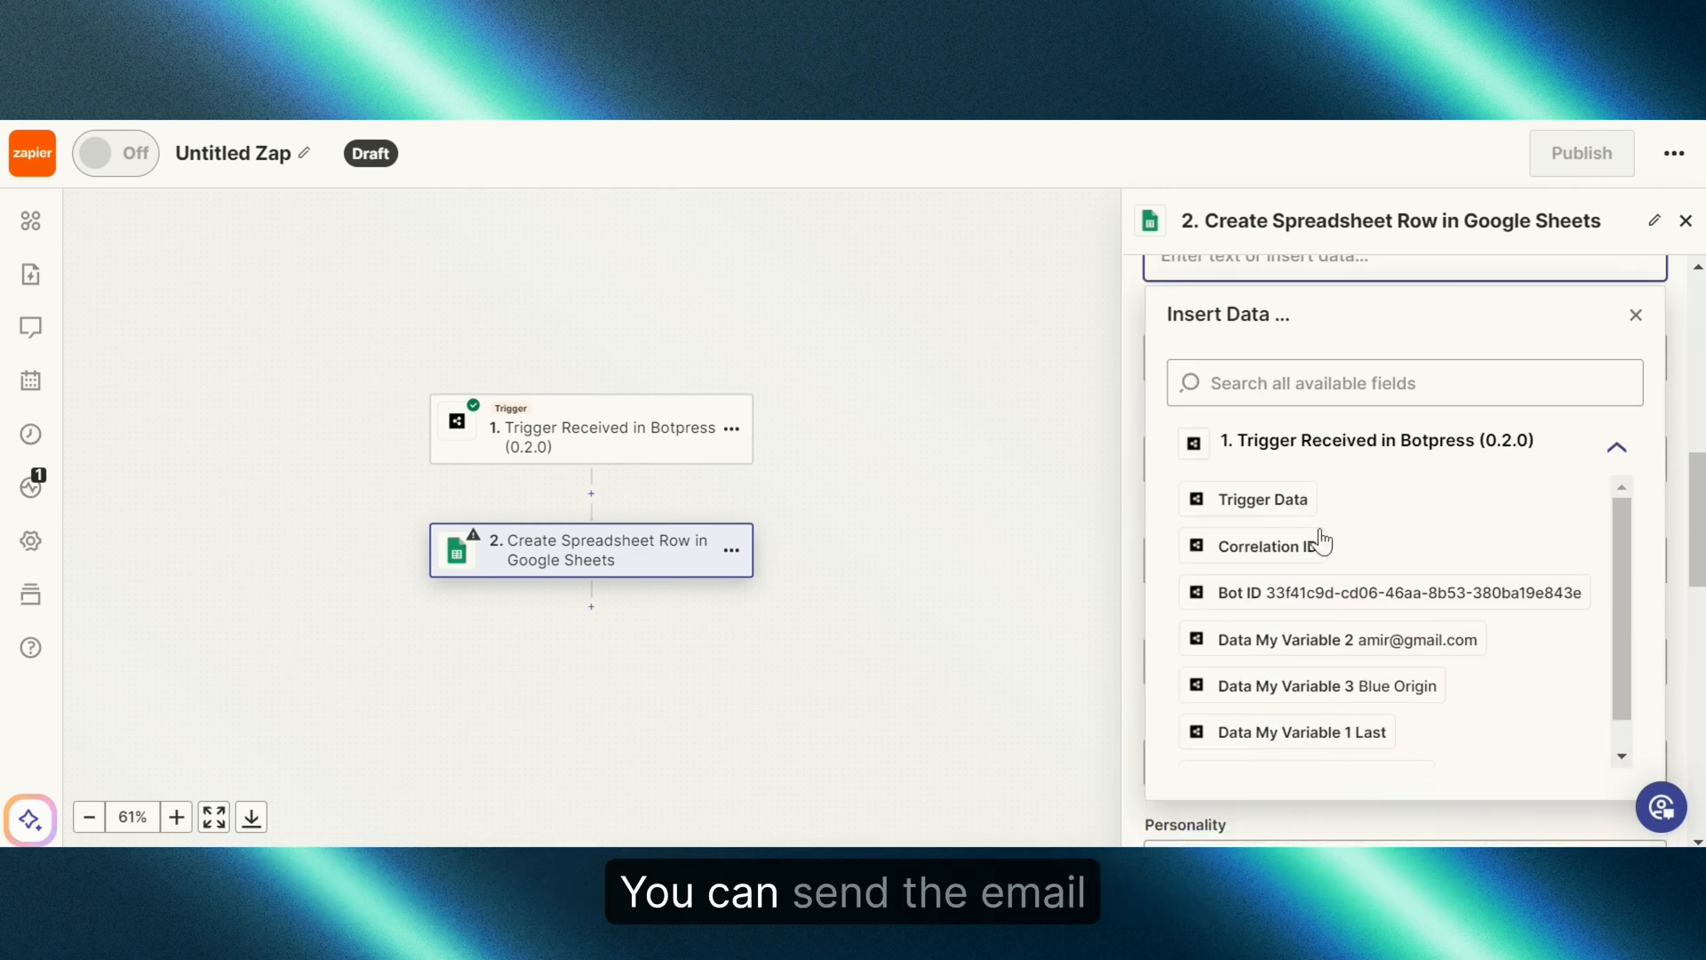
left_click(1352, 655)
left_click(1432, 316)
scroll(1411, 442, "down", 3)
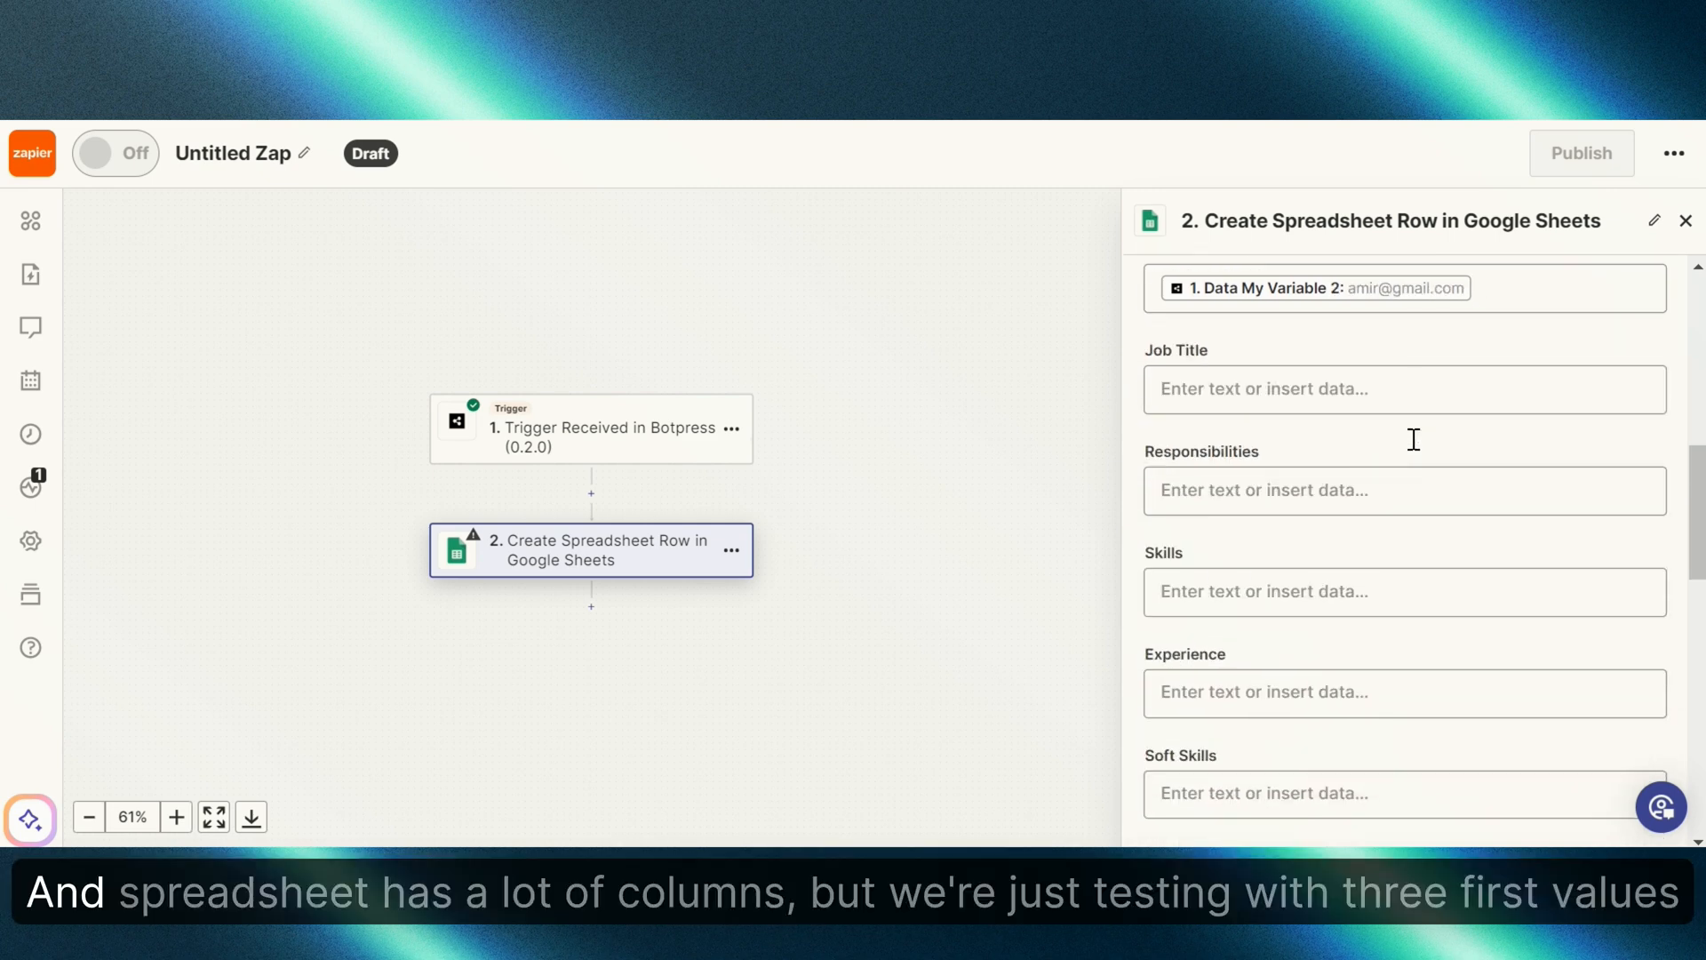
scroll(1411, 444, "down", 3)
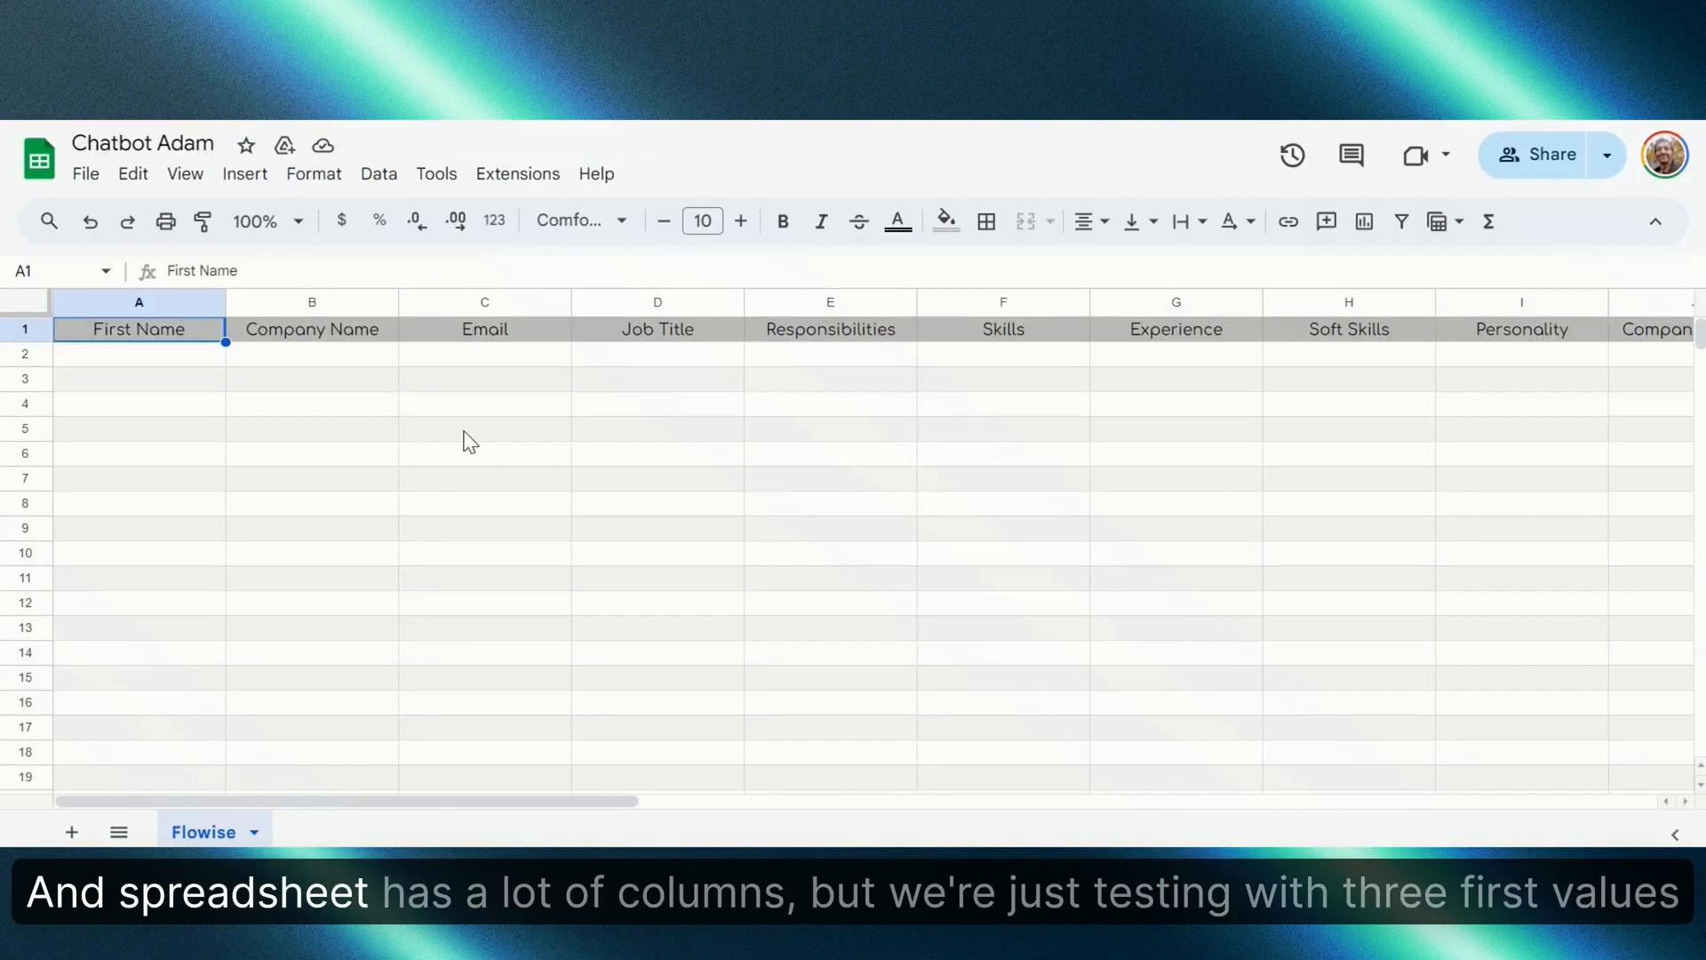
left_click_drag(472, 802, 400, 776)
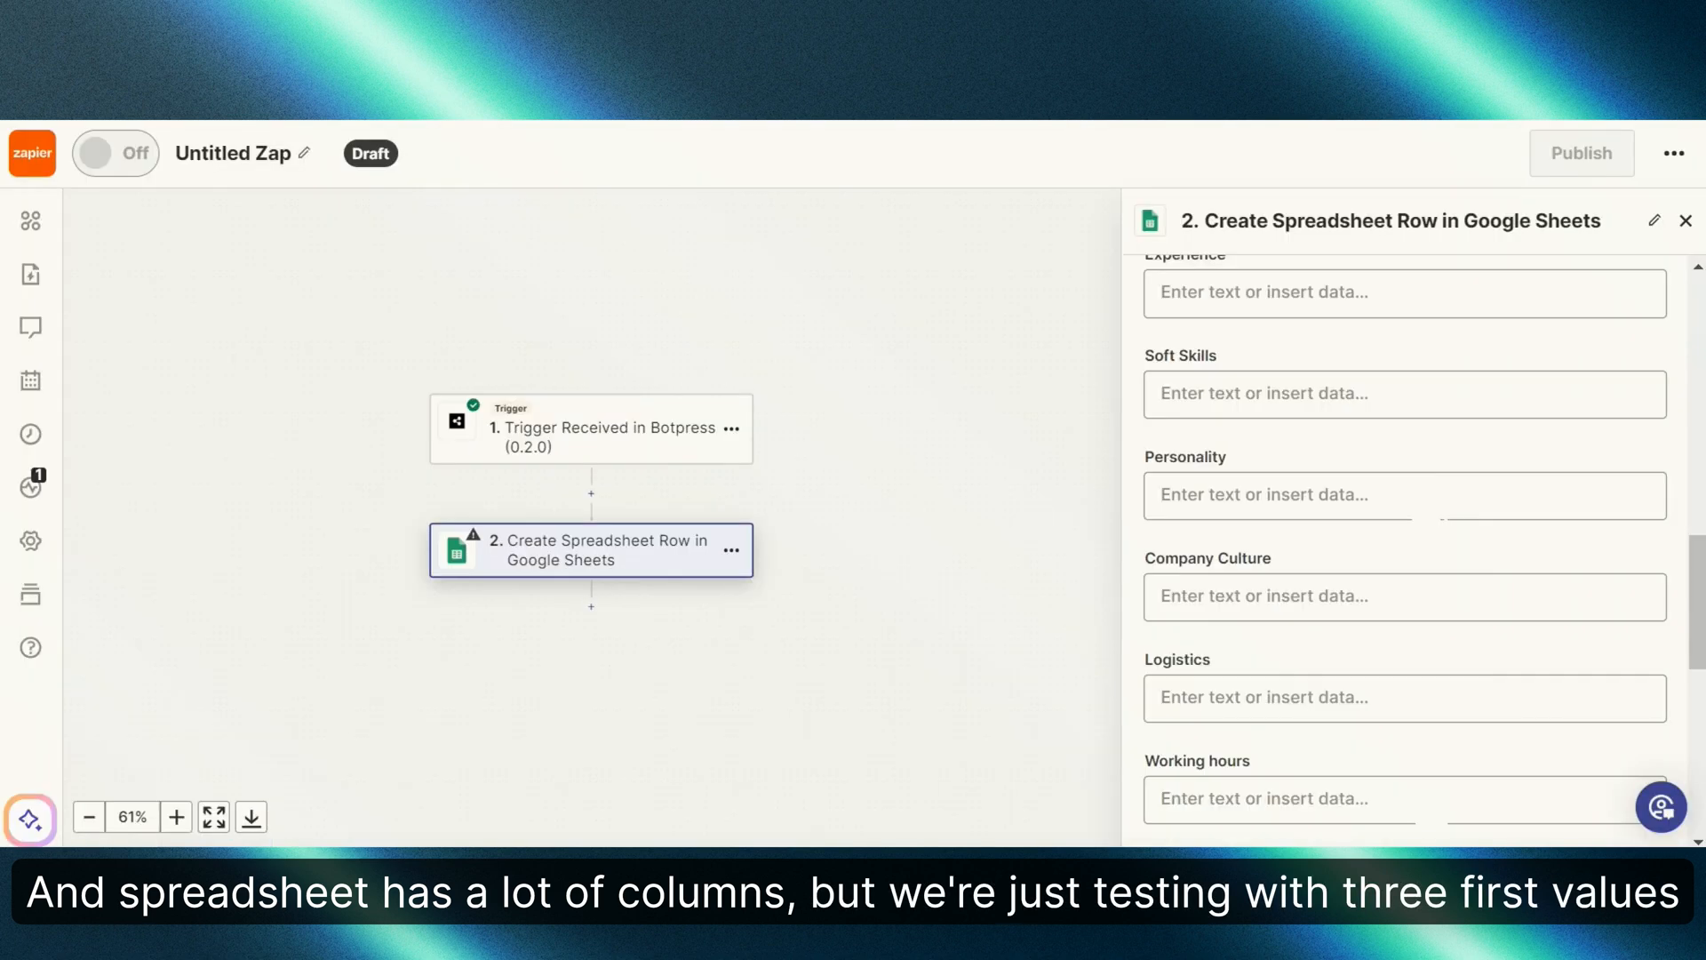
scroll(1409, 454, "down", 10)
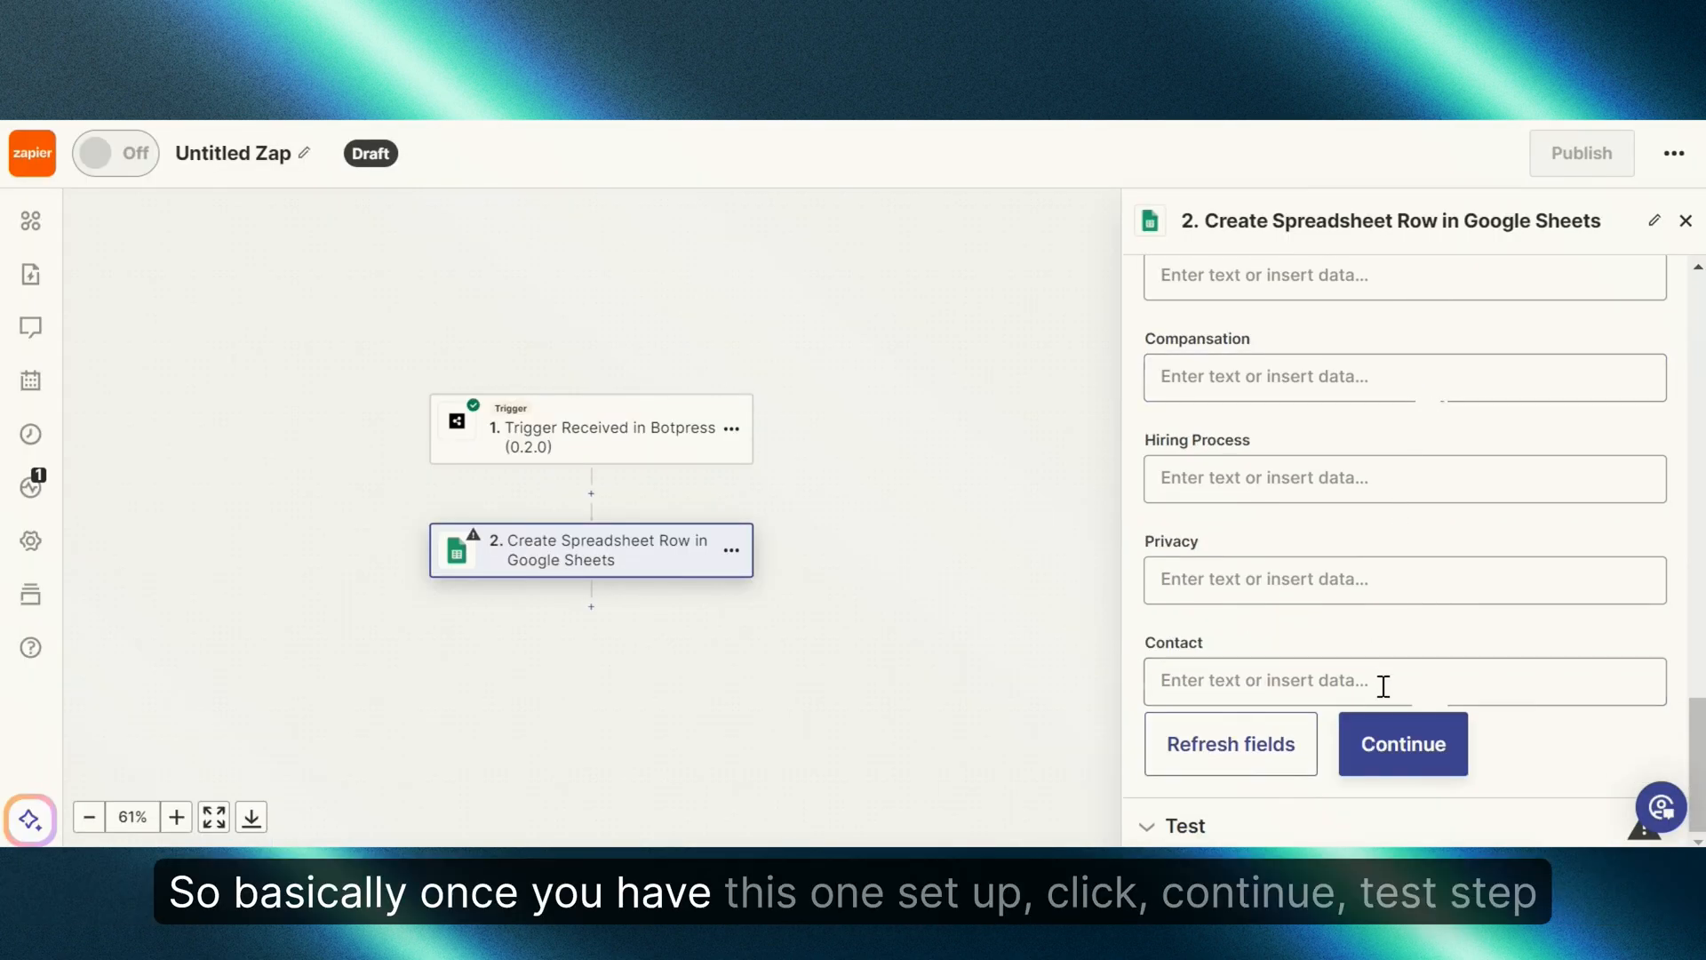
Step: Test the Google Sheets action, previewing a row with first name, Company Name Blue Origin and email
left_click(1389, 751)
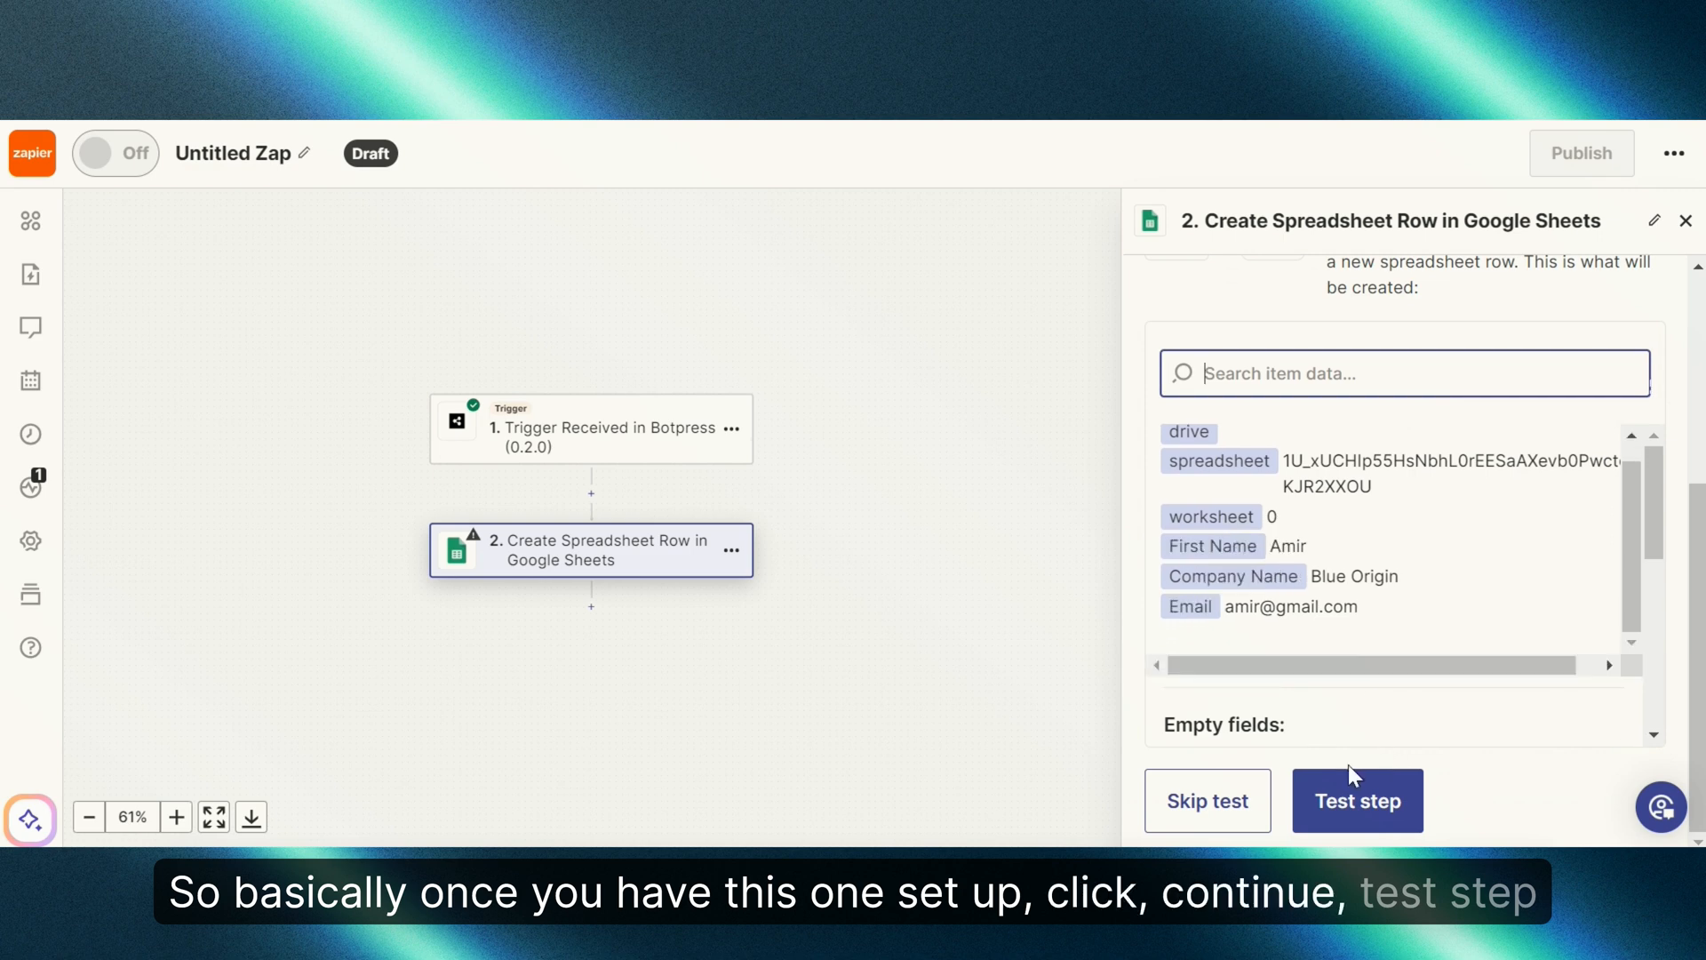
left_click(1351, 786)
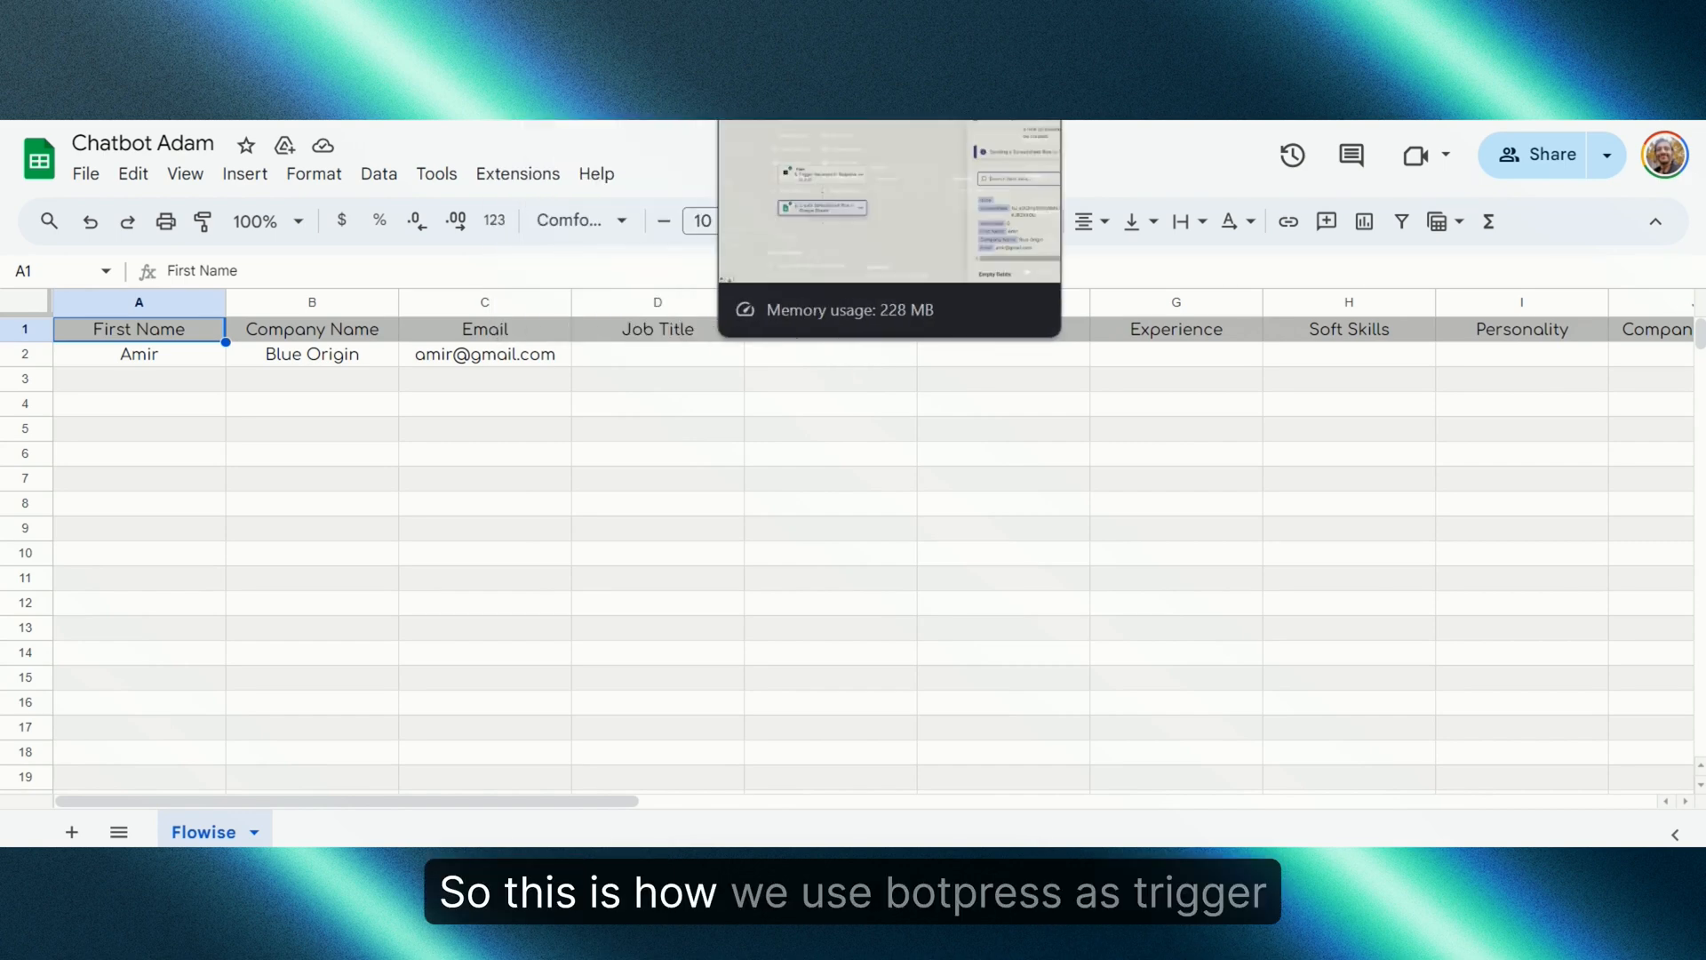
Step: Confirm row 2 of the Flowise sheet holds the test data, then return to Botpress Studio
left_click(822, 43)
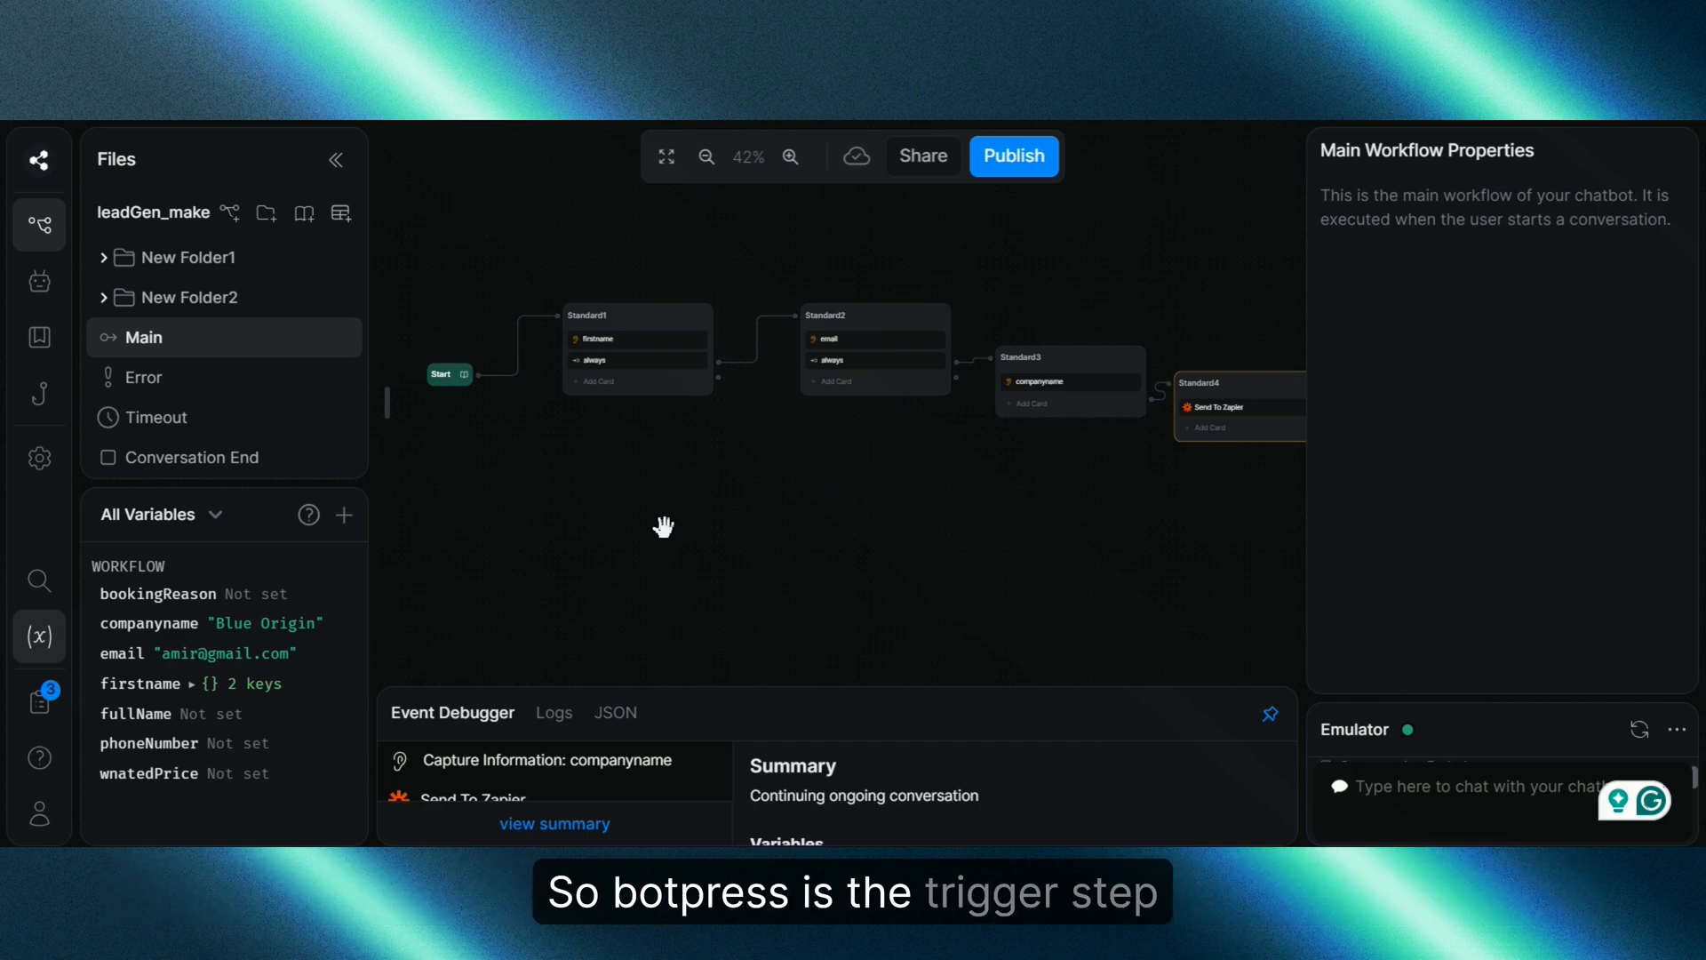
Step: Add a Trigger node to the Main workflow set to fire on Zapier | Event From Zapier
right_click(658, 516)
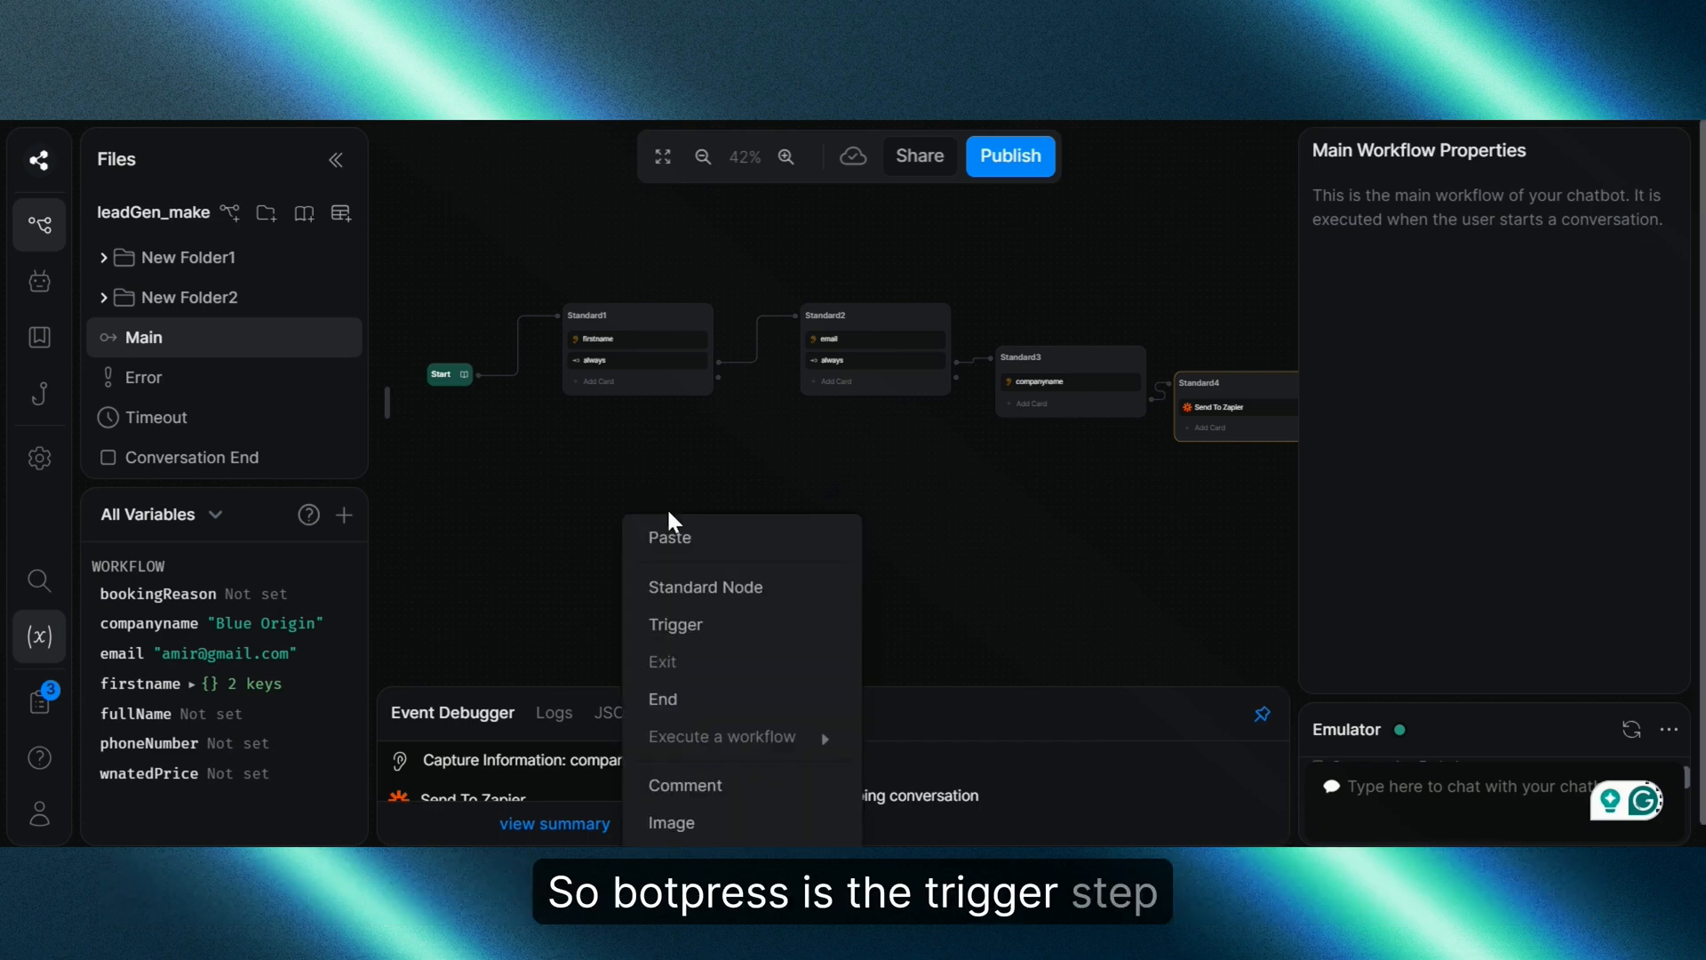
left_click(705, 610)
left_click(726, 526)
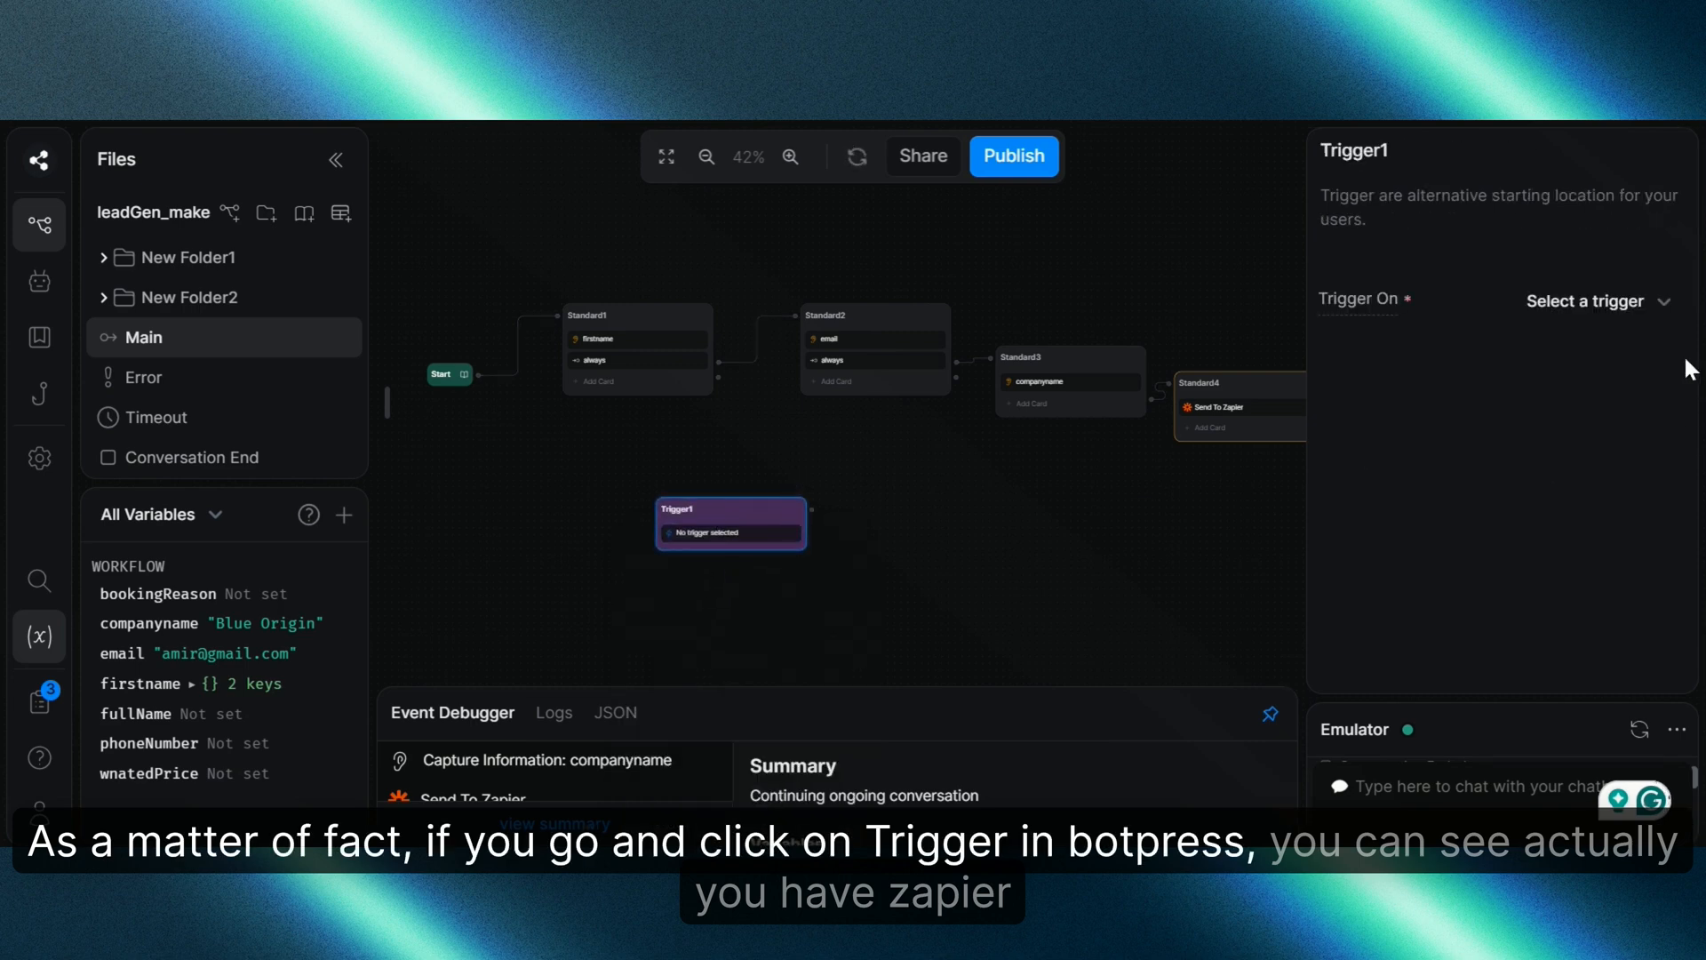
left_click(1662, 304)
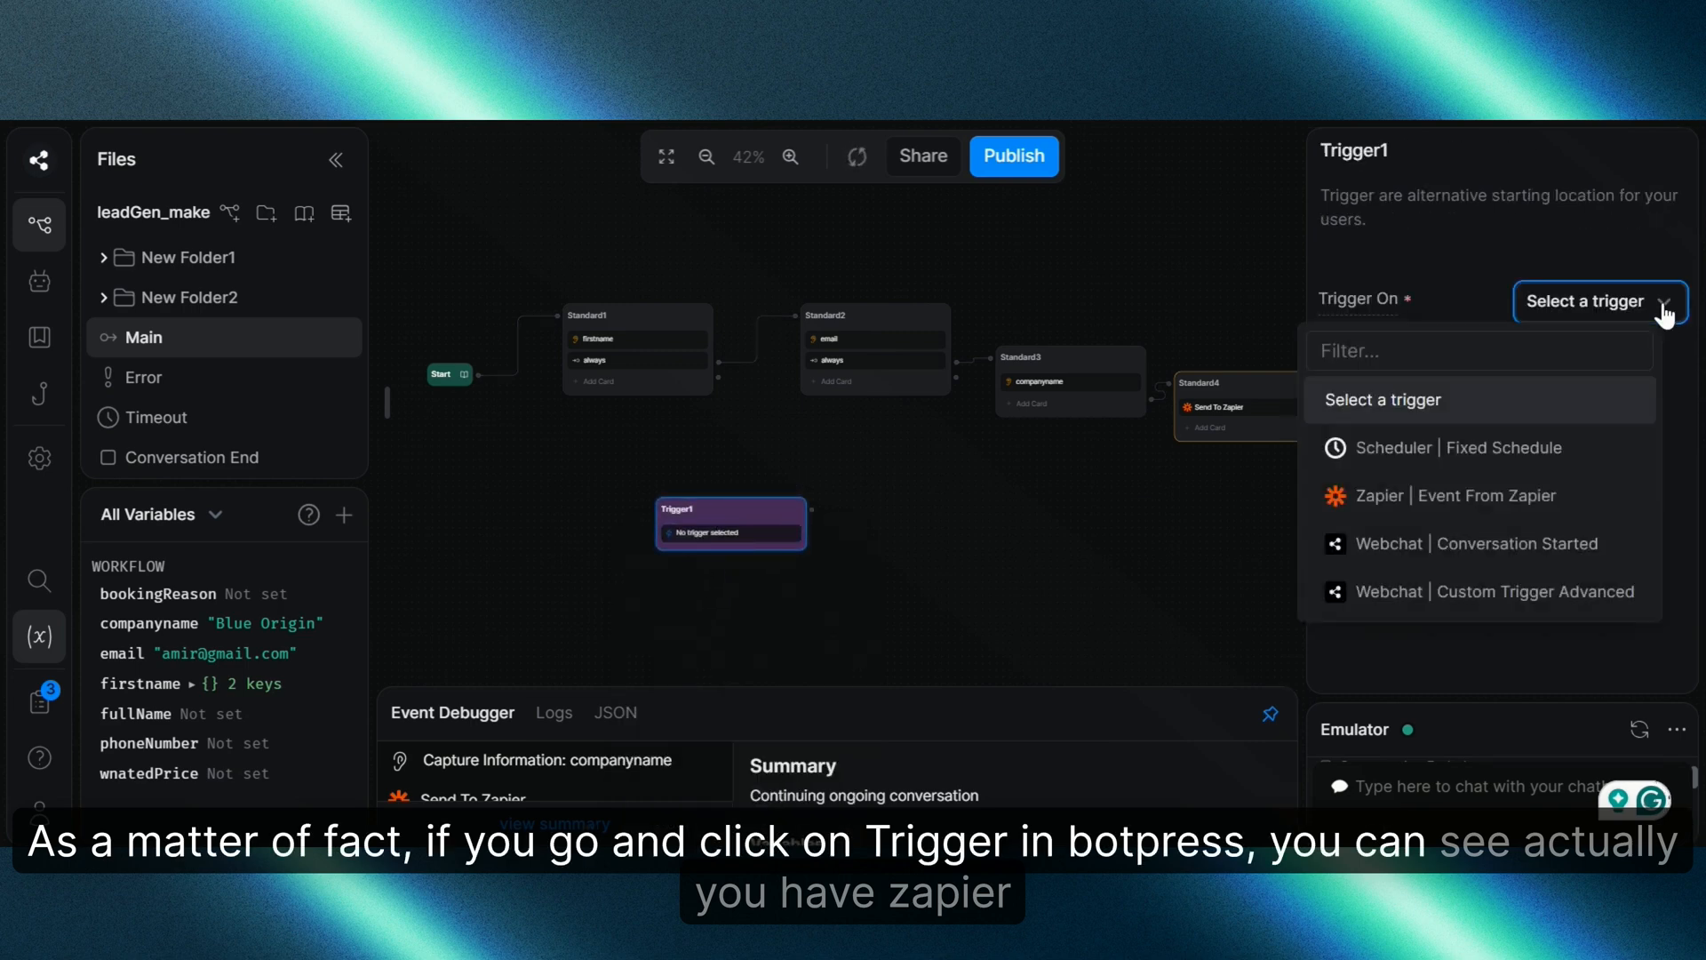
left_click(1487, 493)
scroll(870, 504, "up", 4)
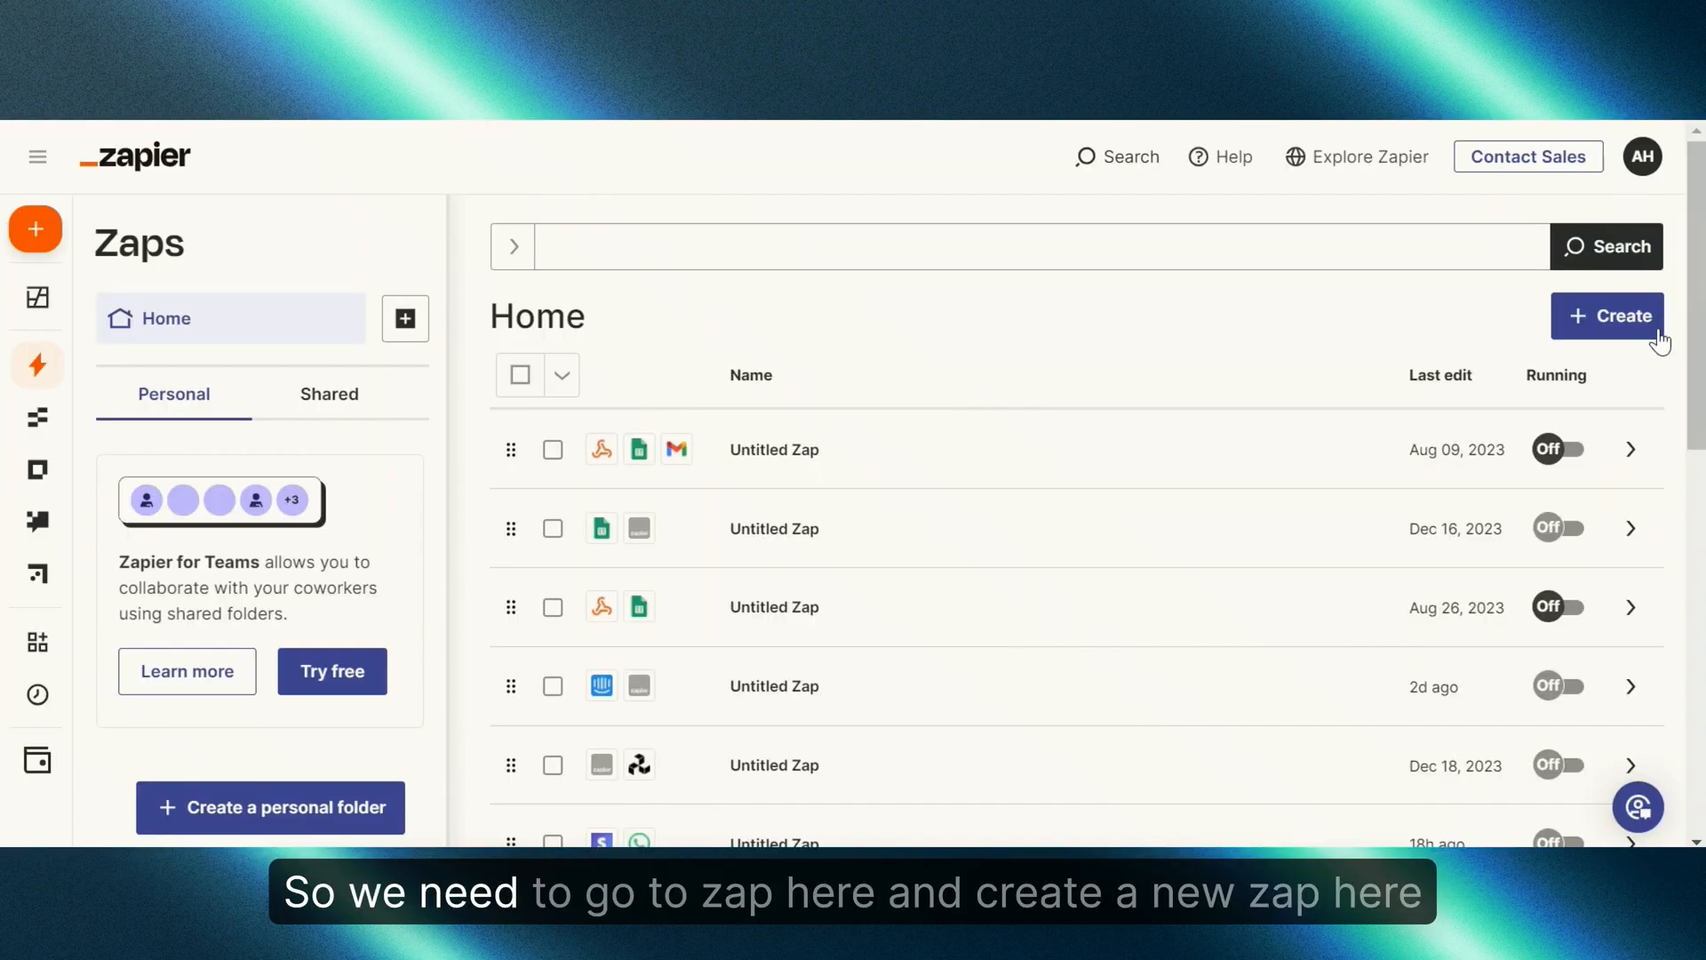
Step: Create a new Zap and choose Google Sheets as its trigger app
left_click(1659, 341)
left_click(1589, 382)
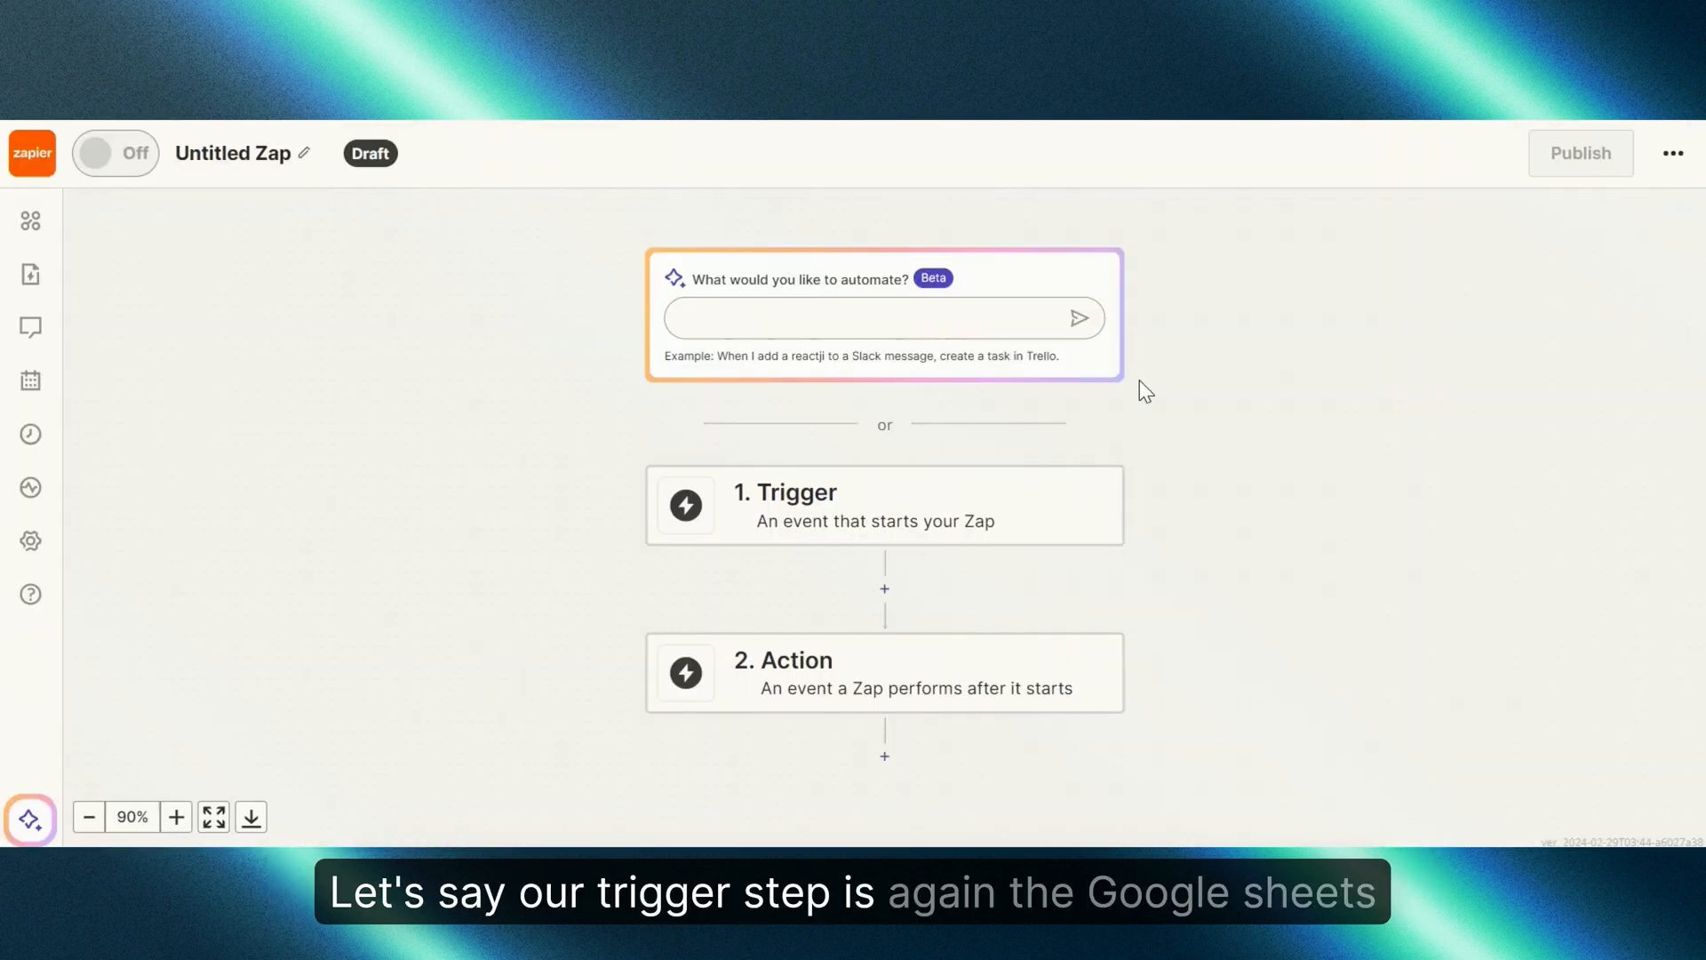
left_click(820, 503)
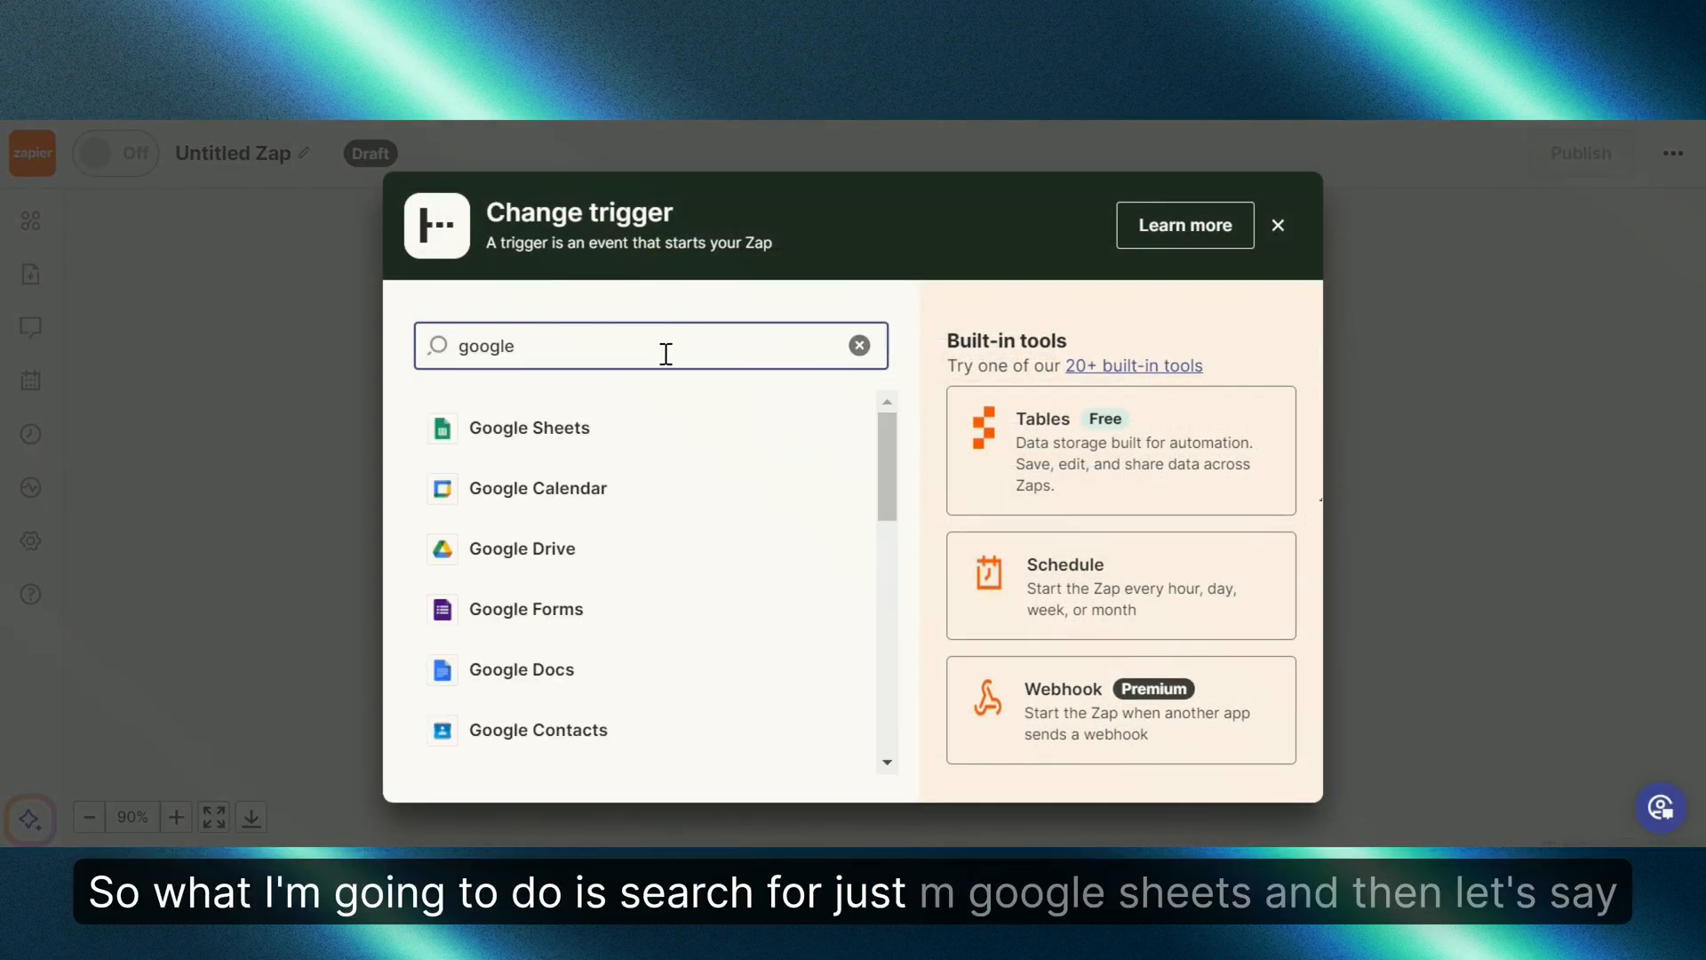
left_click(528, 437)
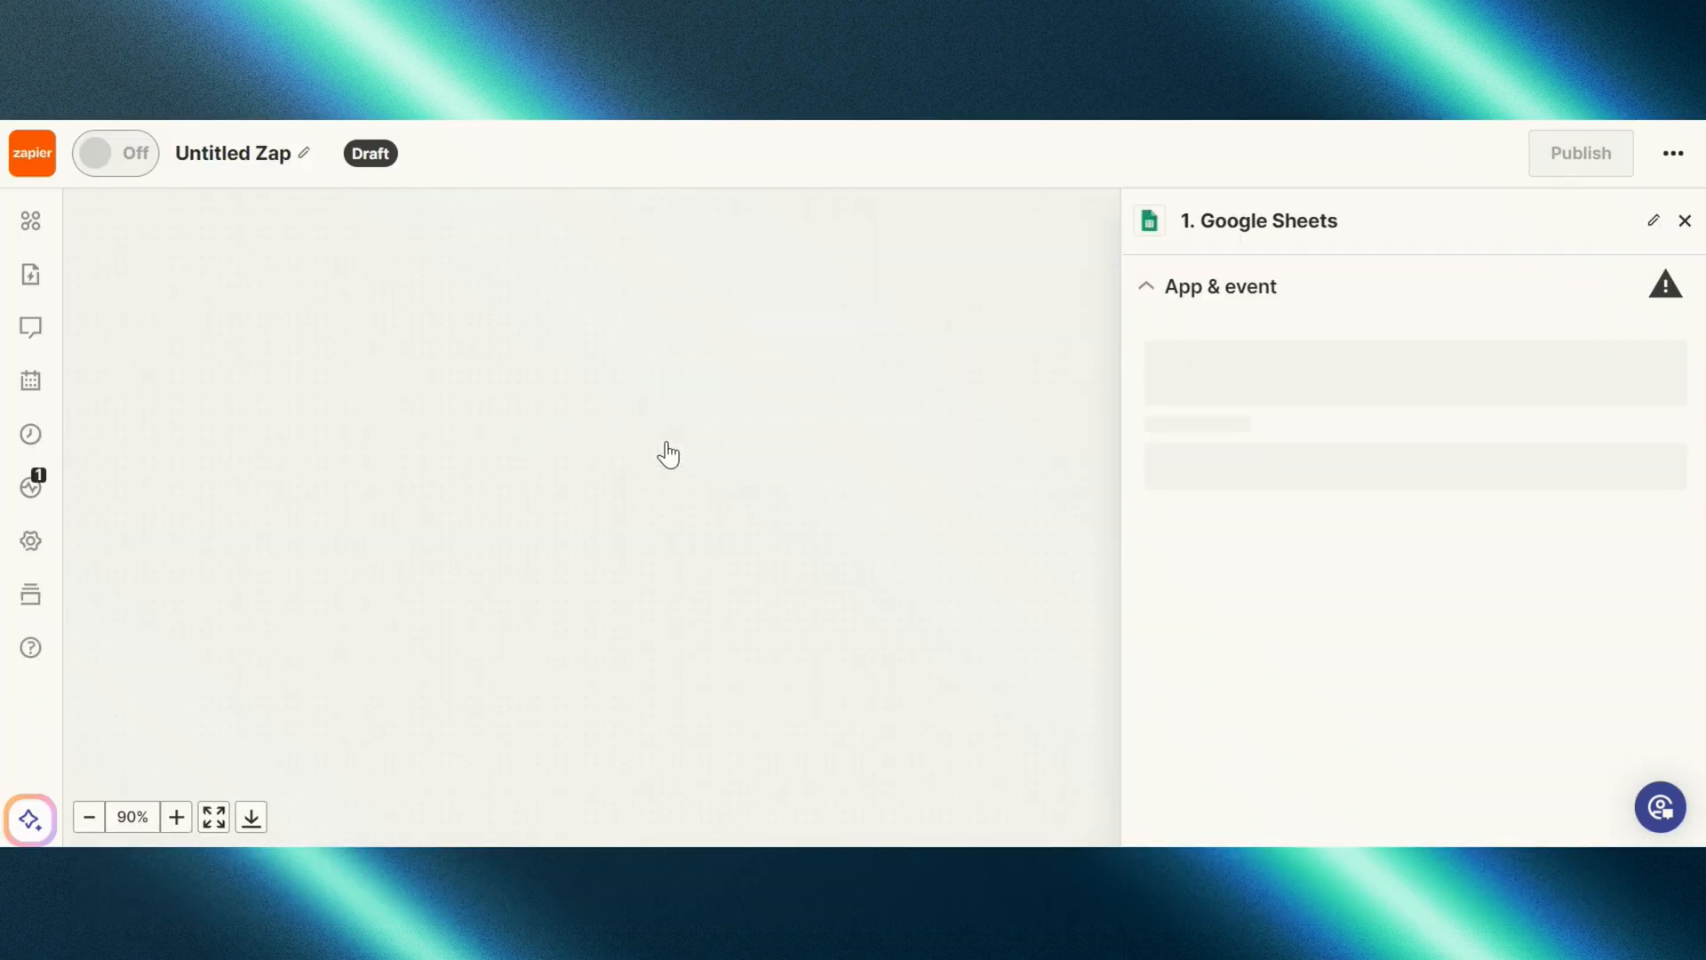
Step: Choose the New or Updated Spreadsheet Row trigger event and accept the connected Google account
left_click(1367, 464)
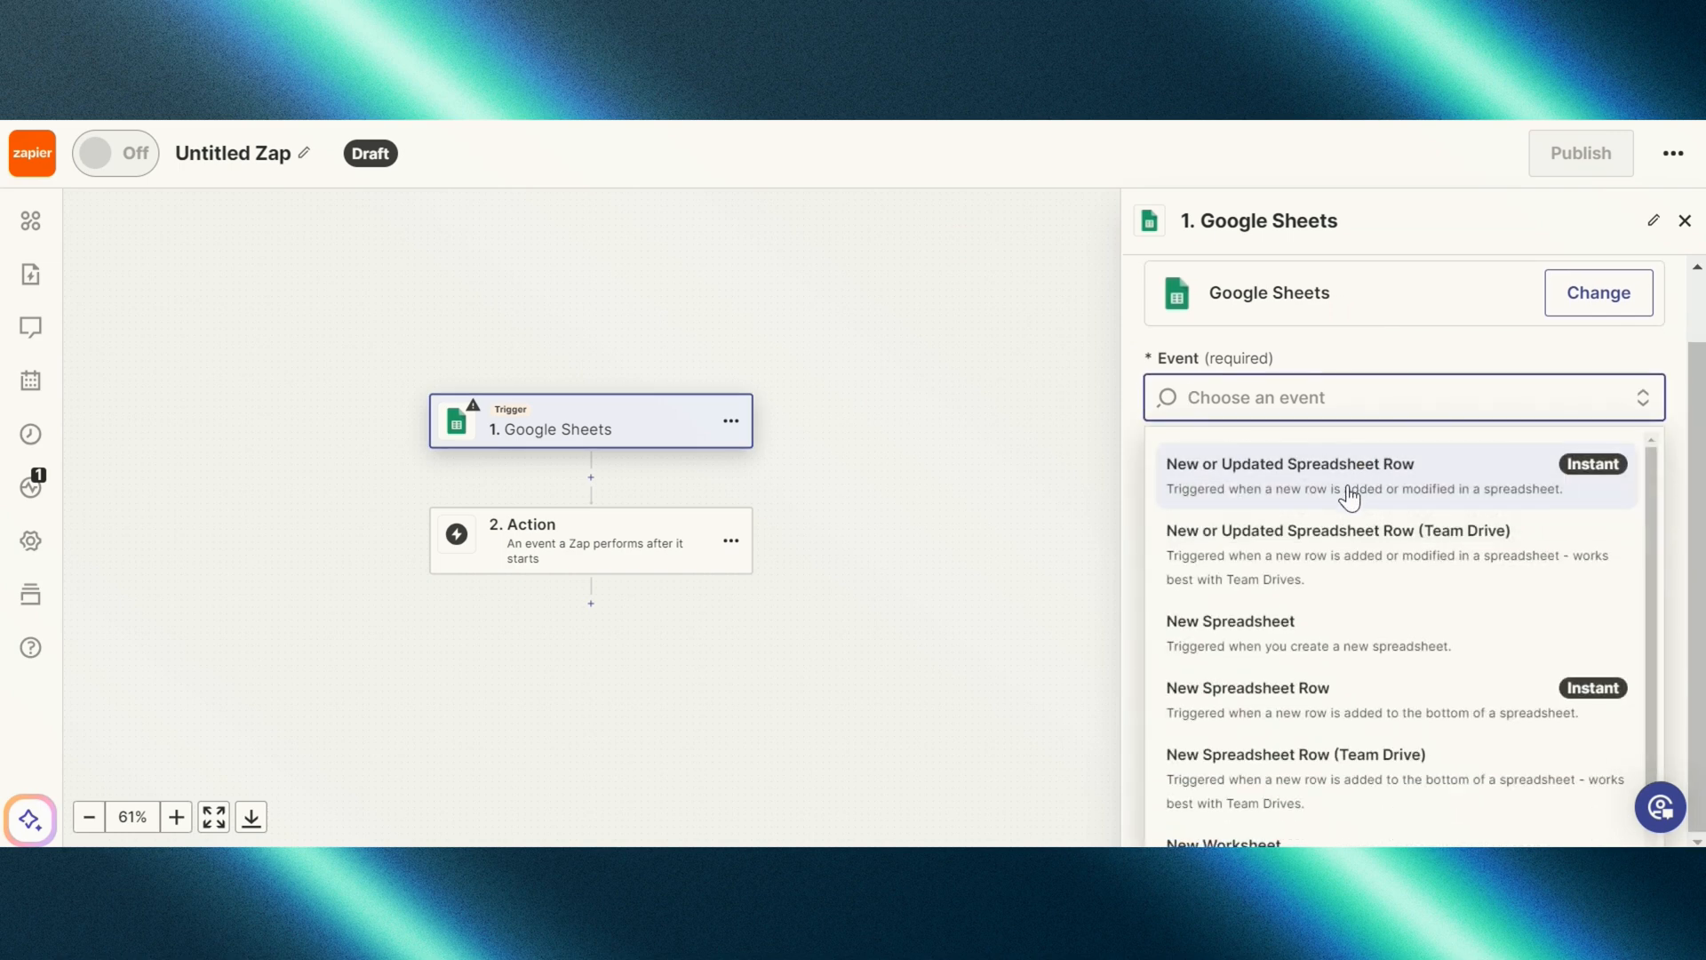
left_click(1341, 492)
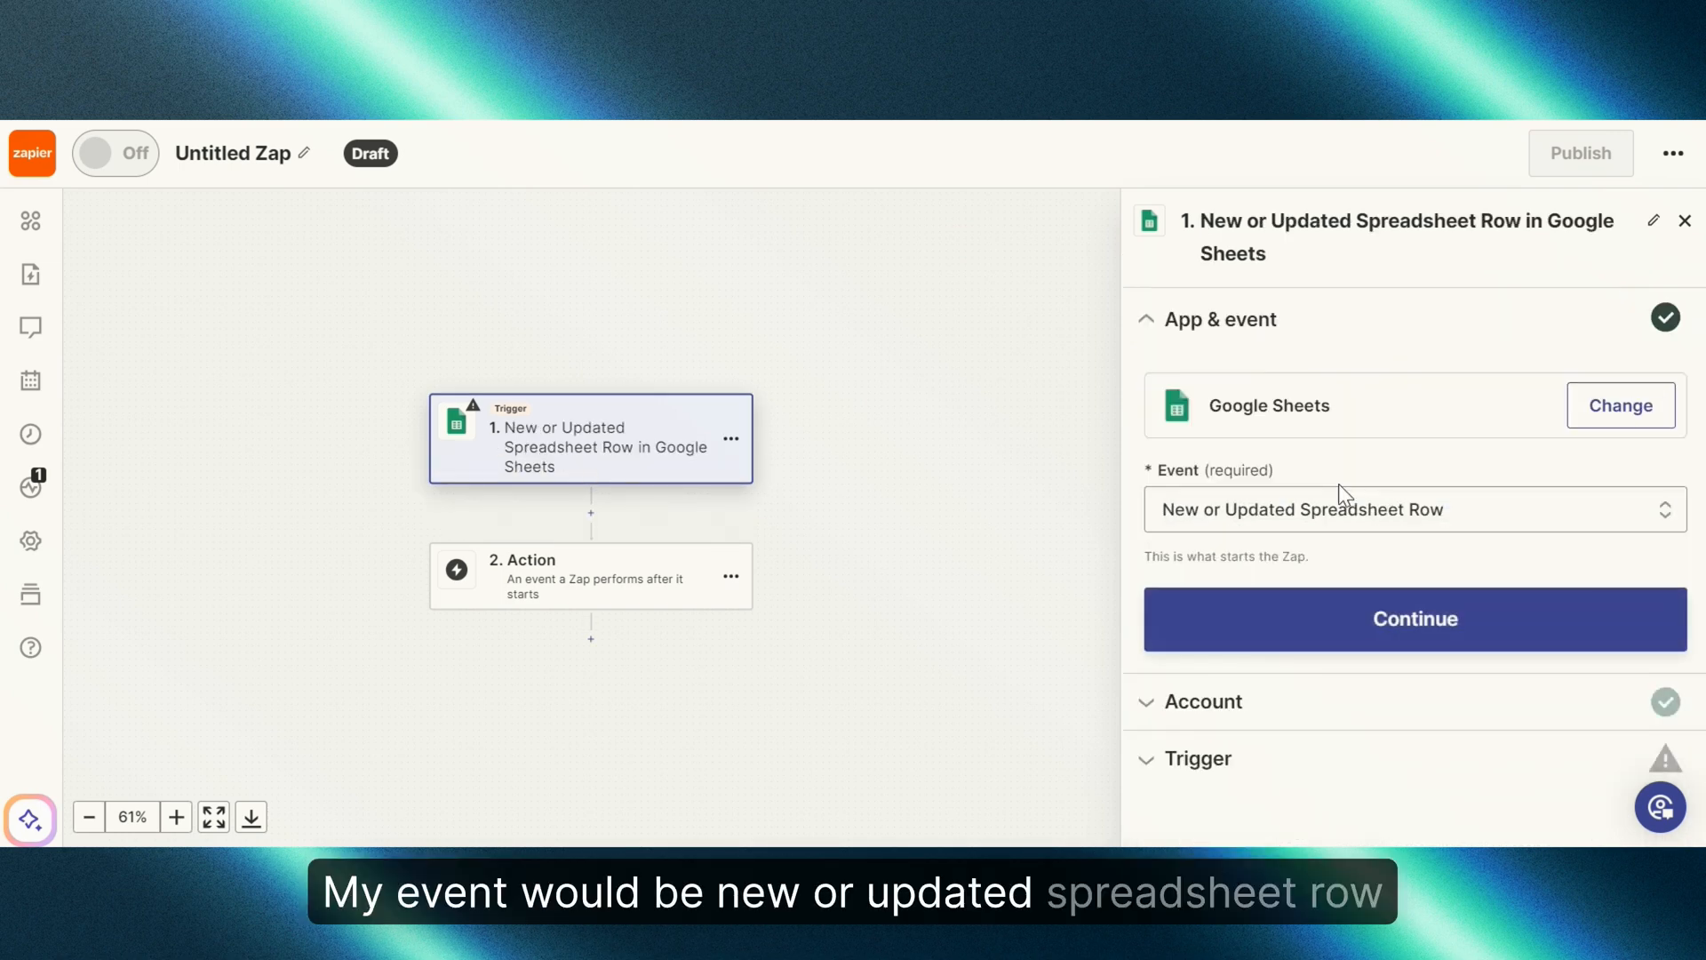
left_click(1394, 617)
left_click(1237, 671)
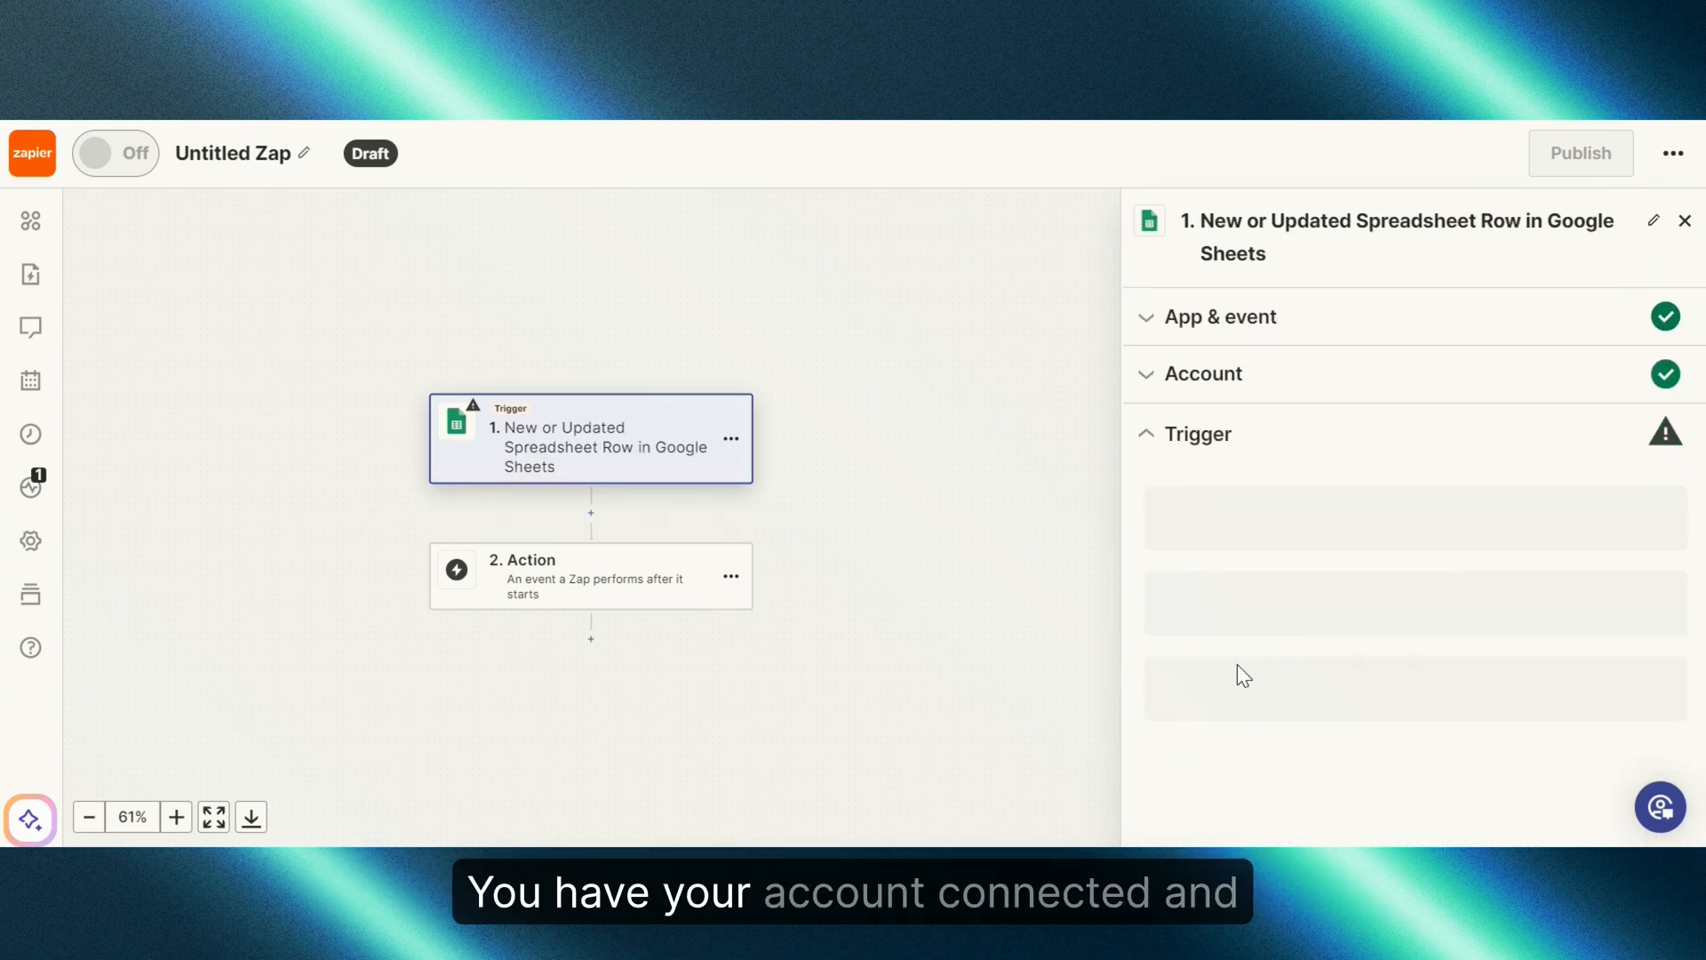
Step: Set the trigger to spreadsheet Chatbot Adam, worksheet Flowise, any trigger column, and confirm
scroll(1280, 595, "down", 1)
left_click(1305, 522)
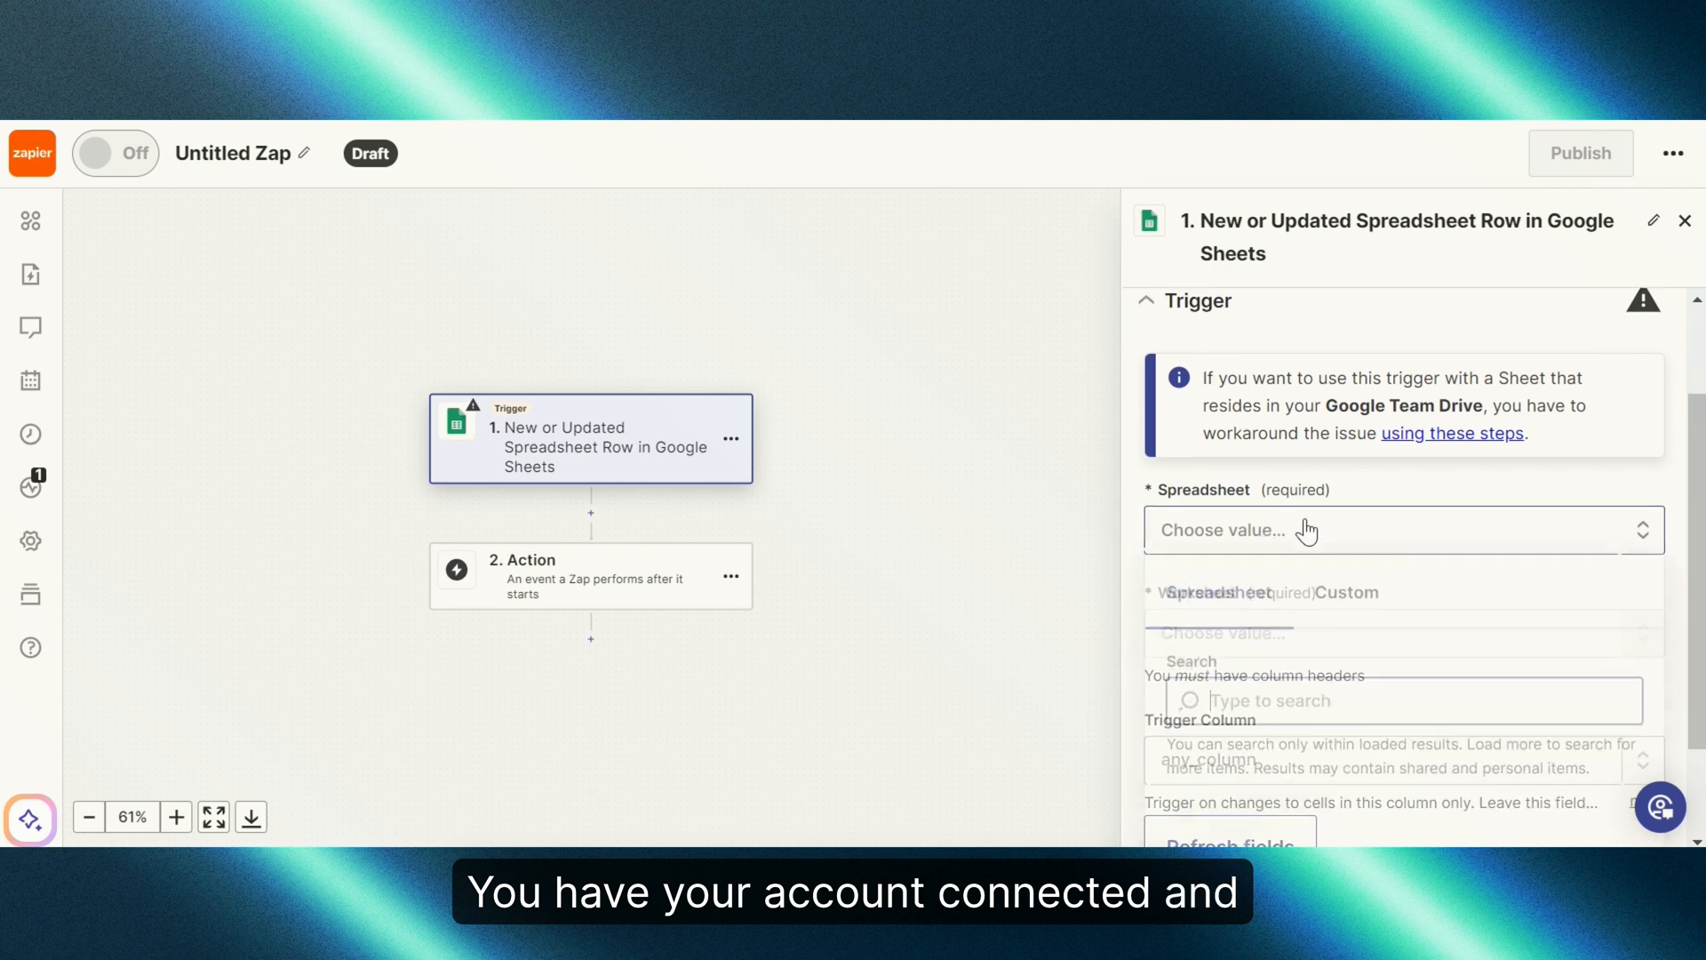
left_click(1305, 522)
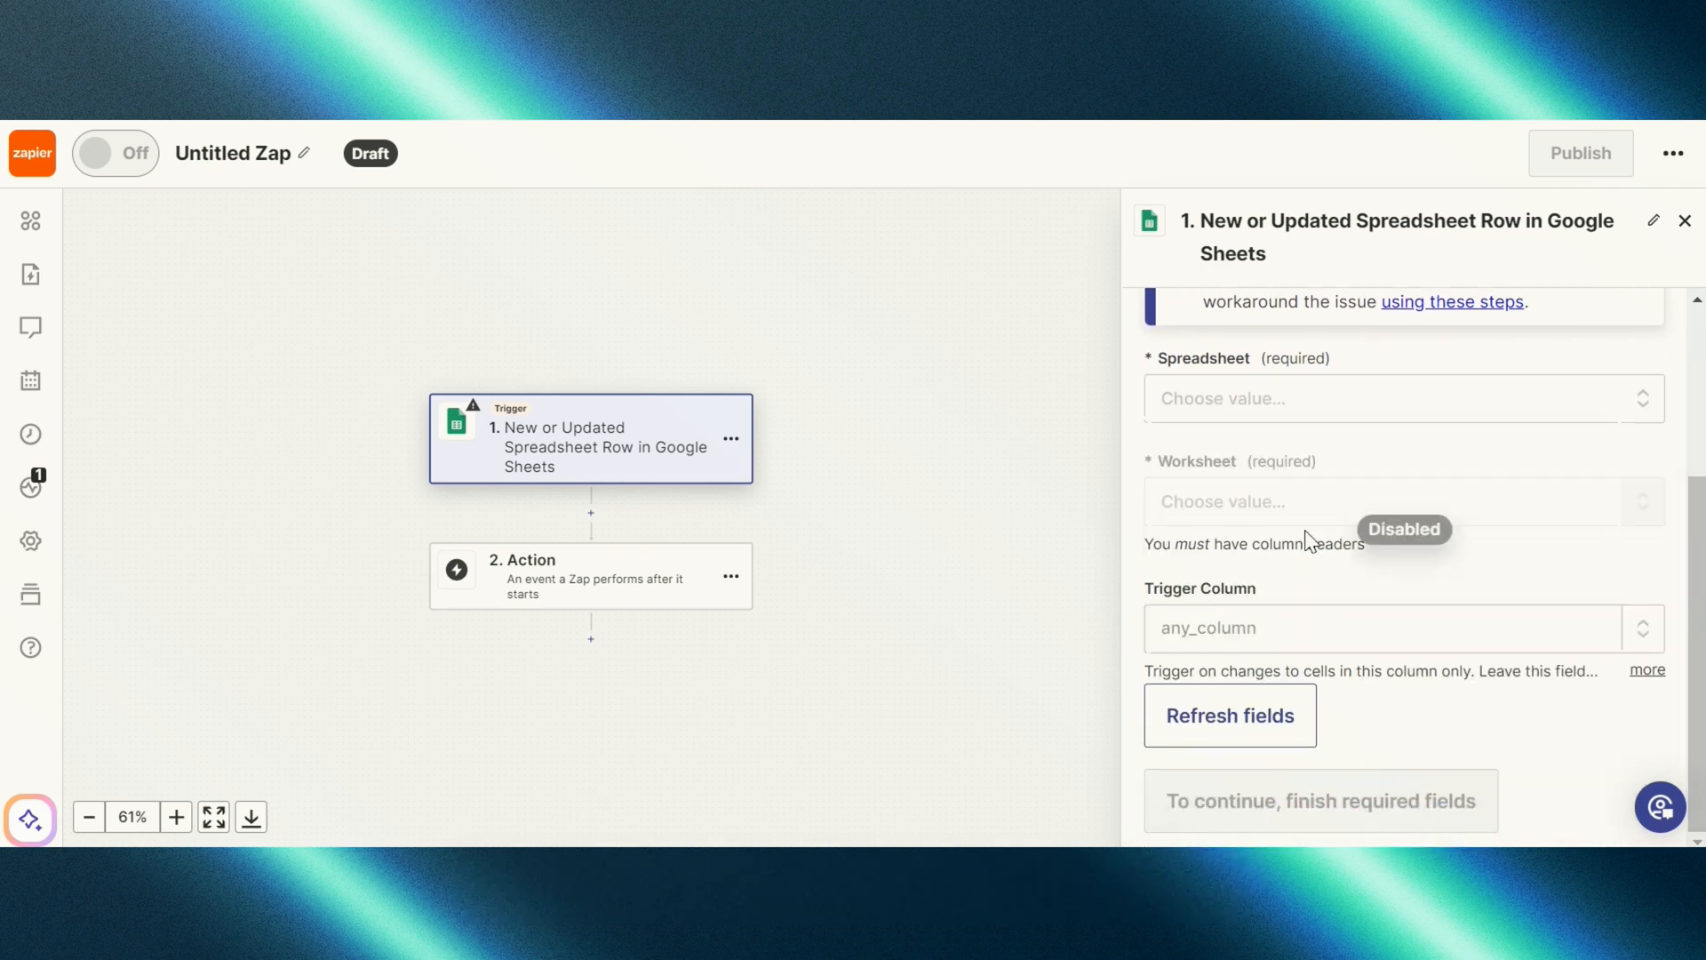
left_click(1310, 377)
left_click(1291, 786)
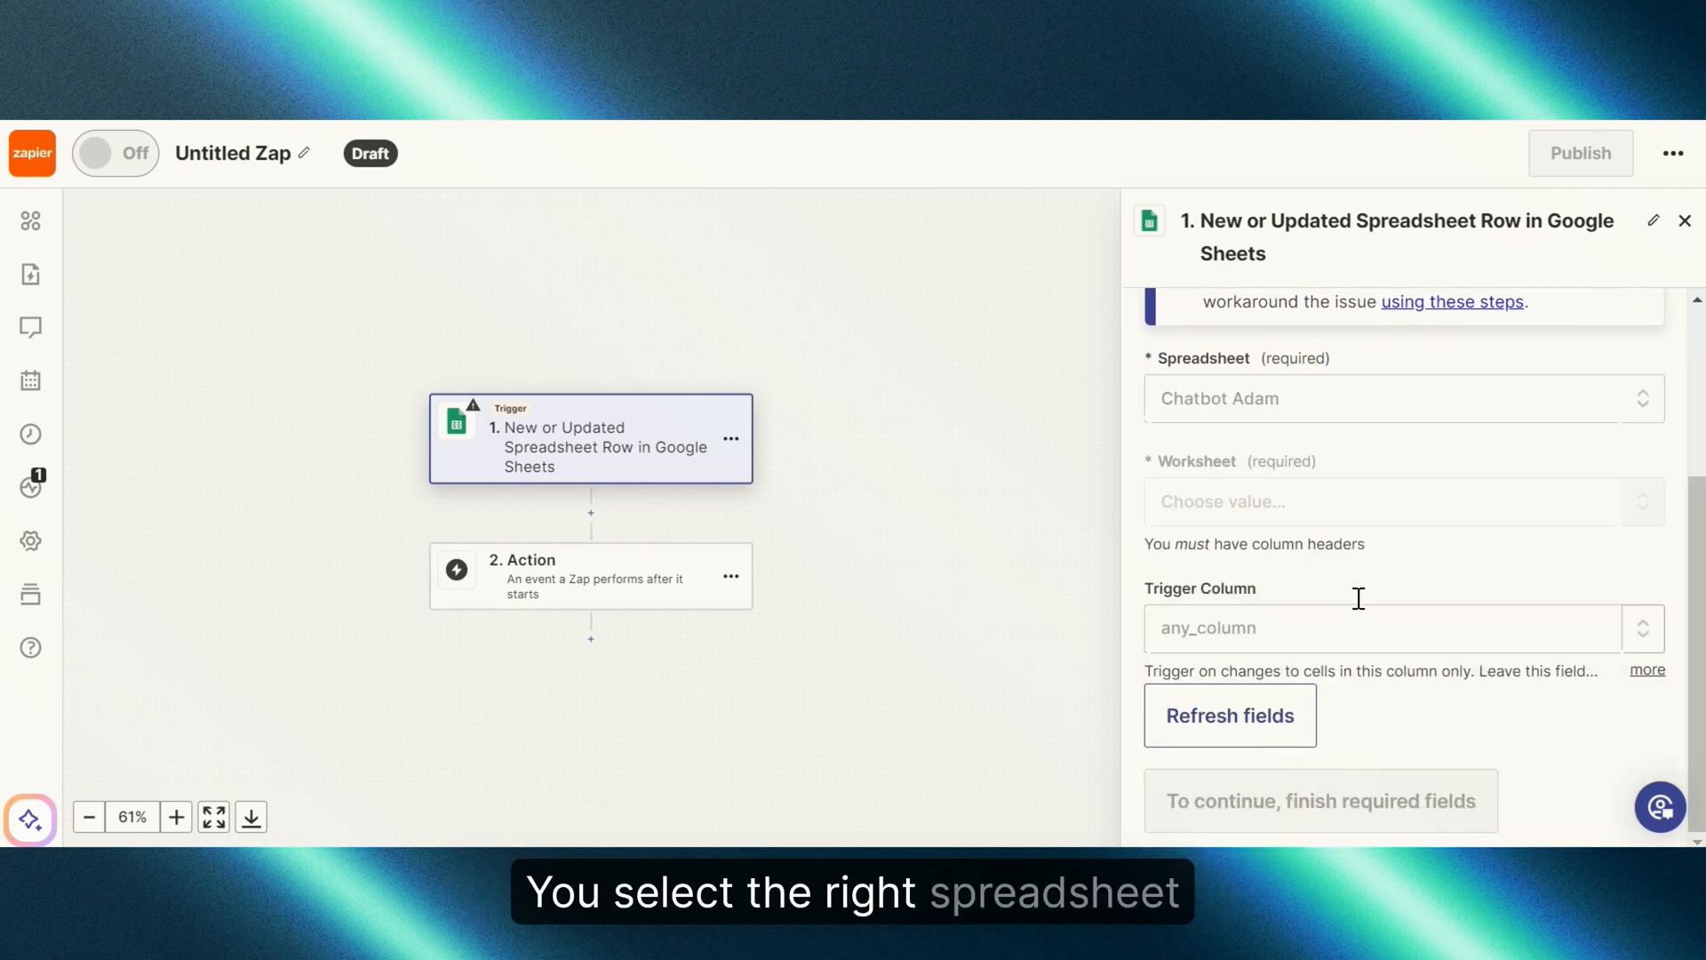
left_click(1360, 515)
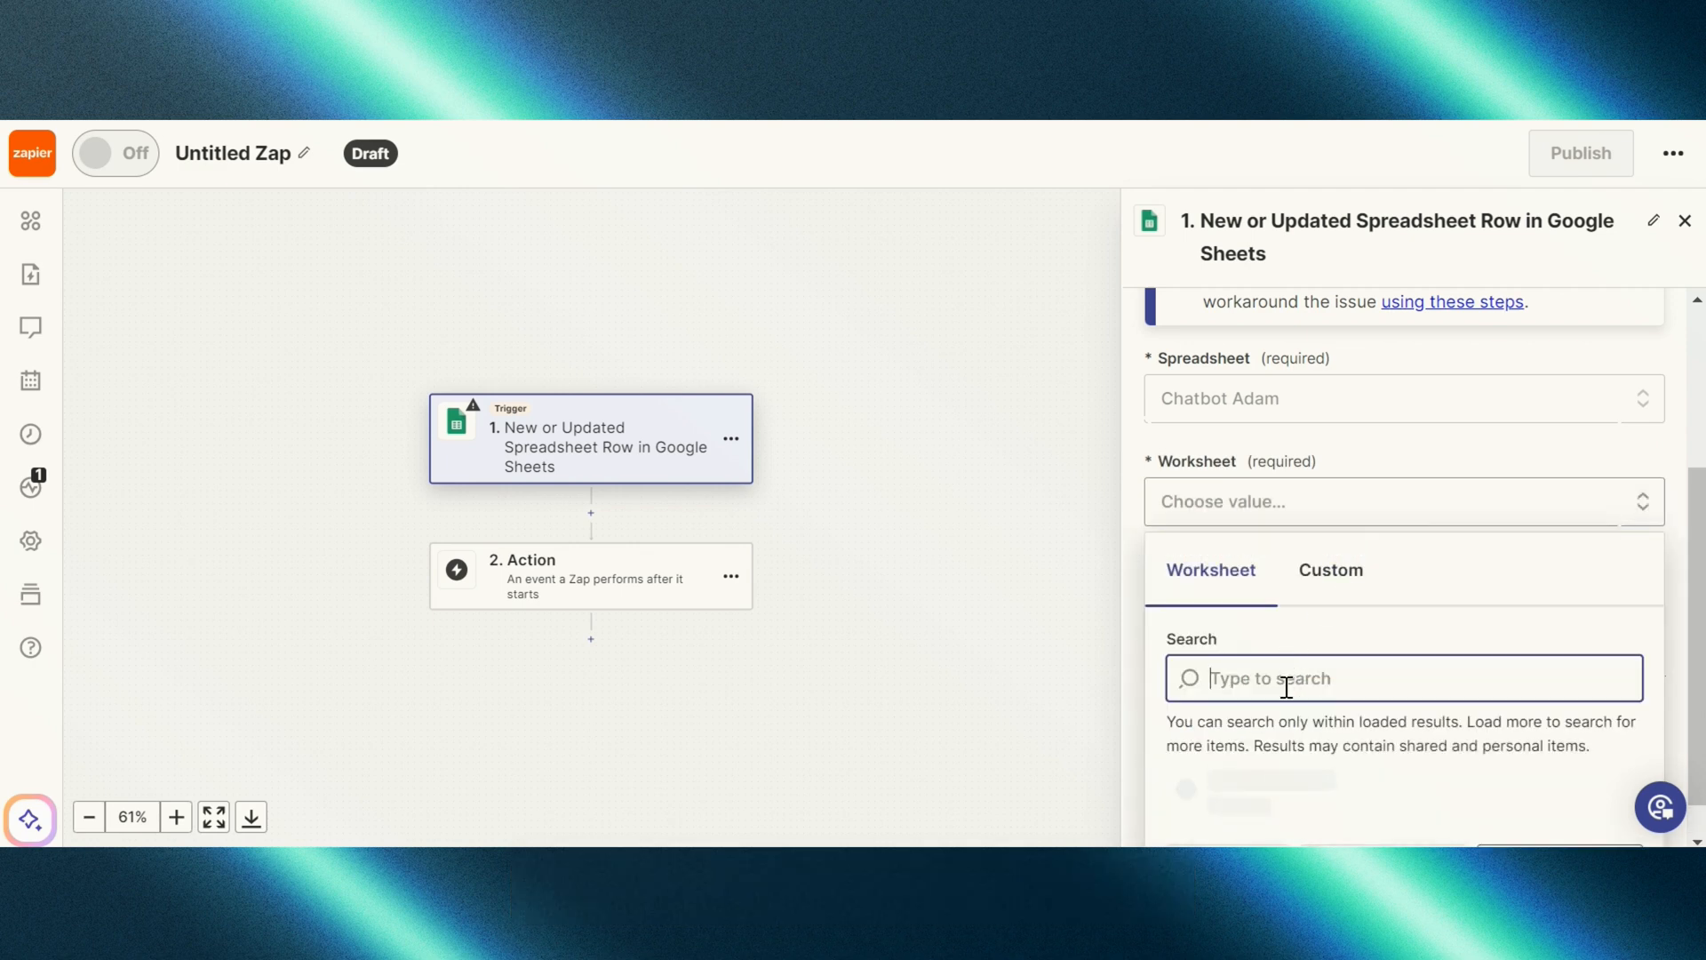
left_click(1275, 742)
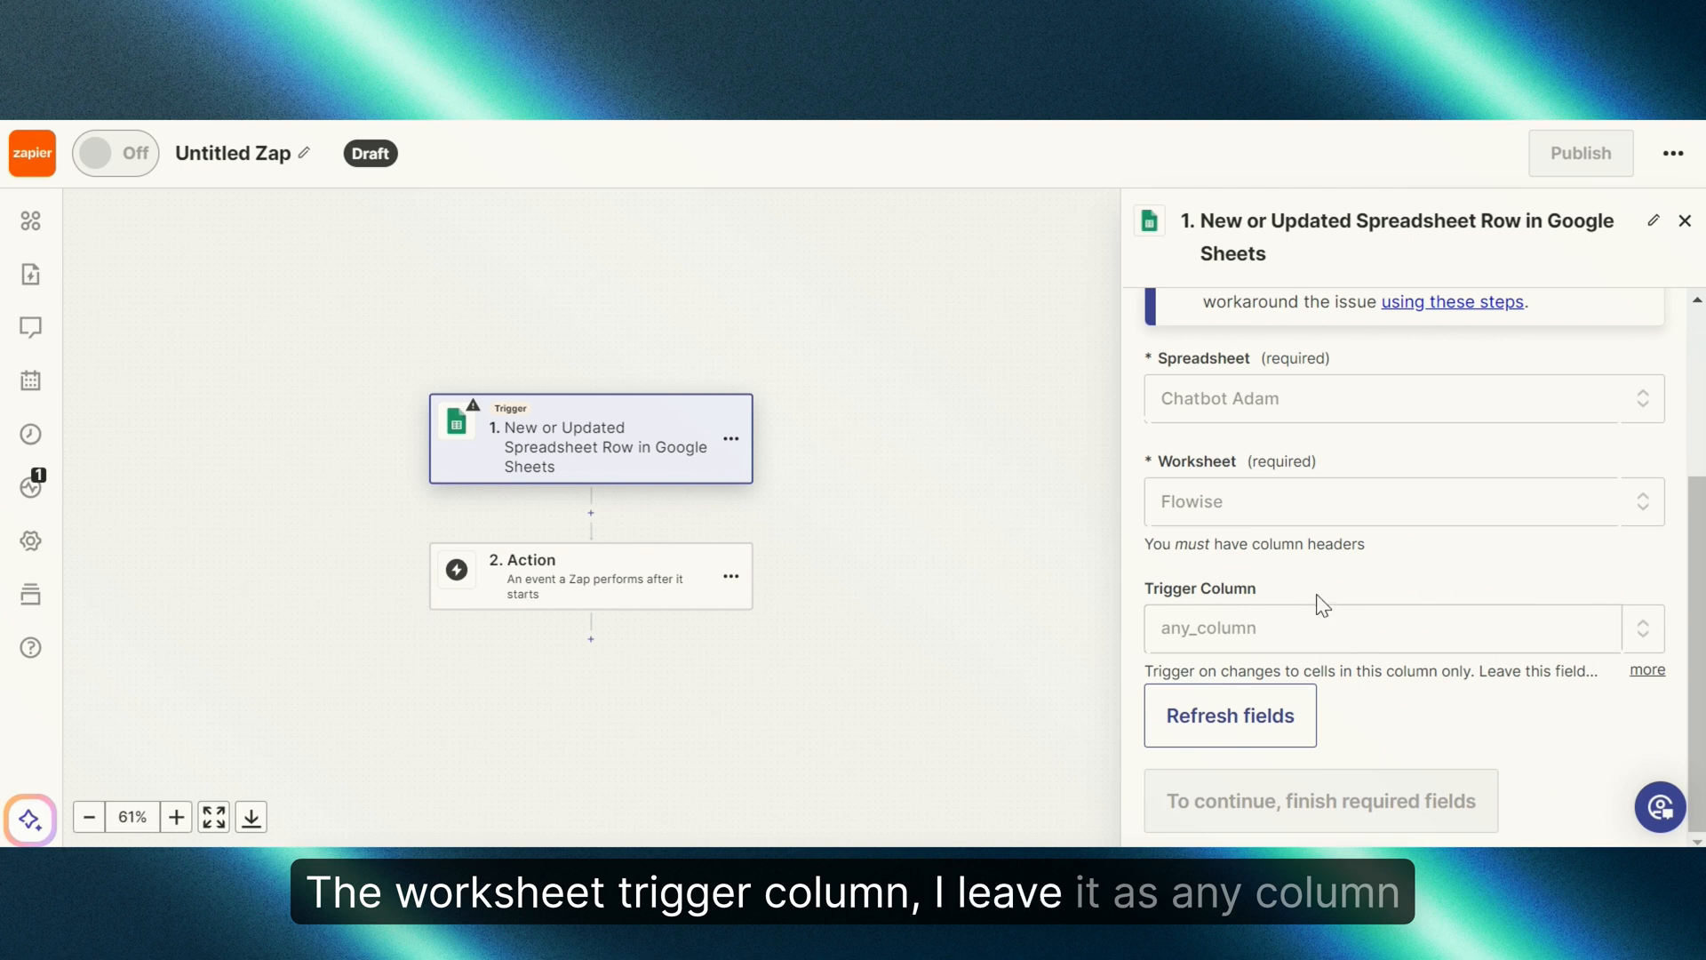
left_click(1392, 746)
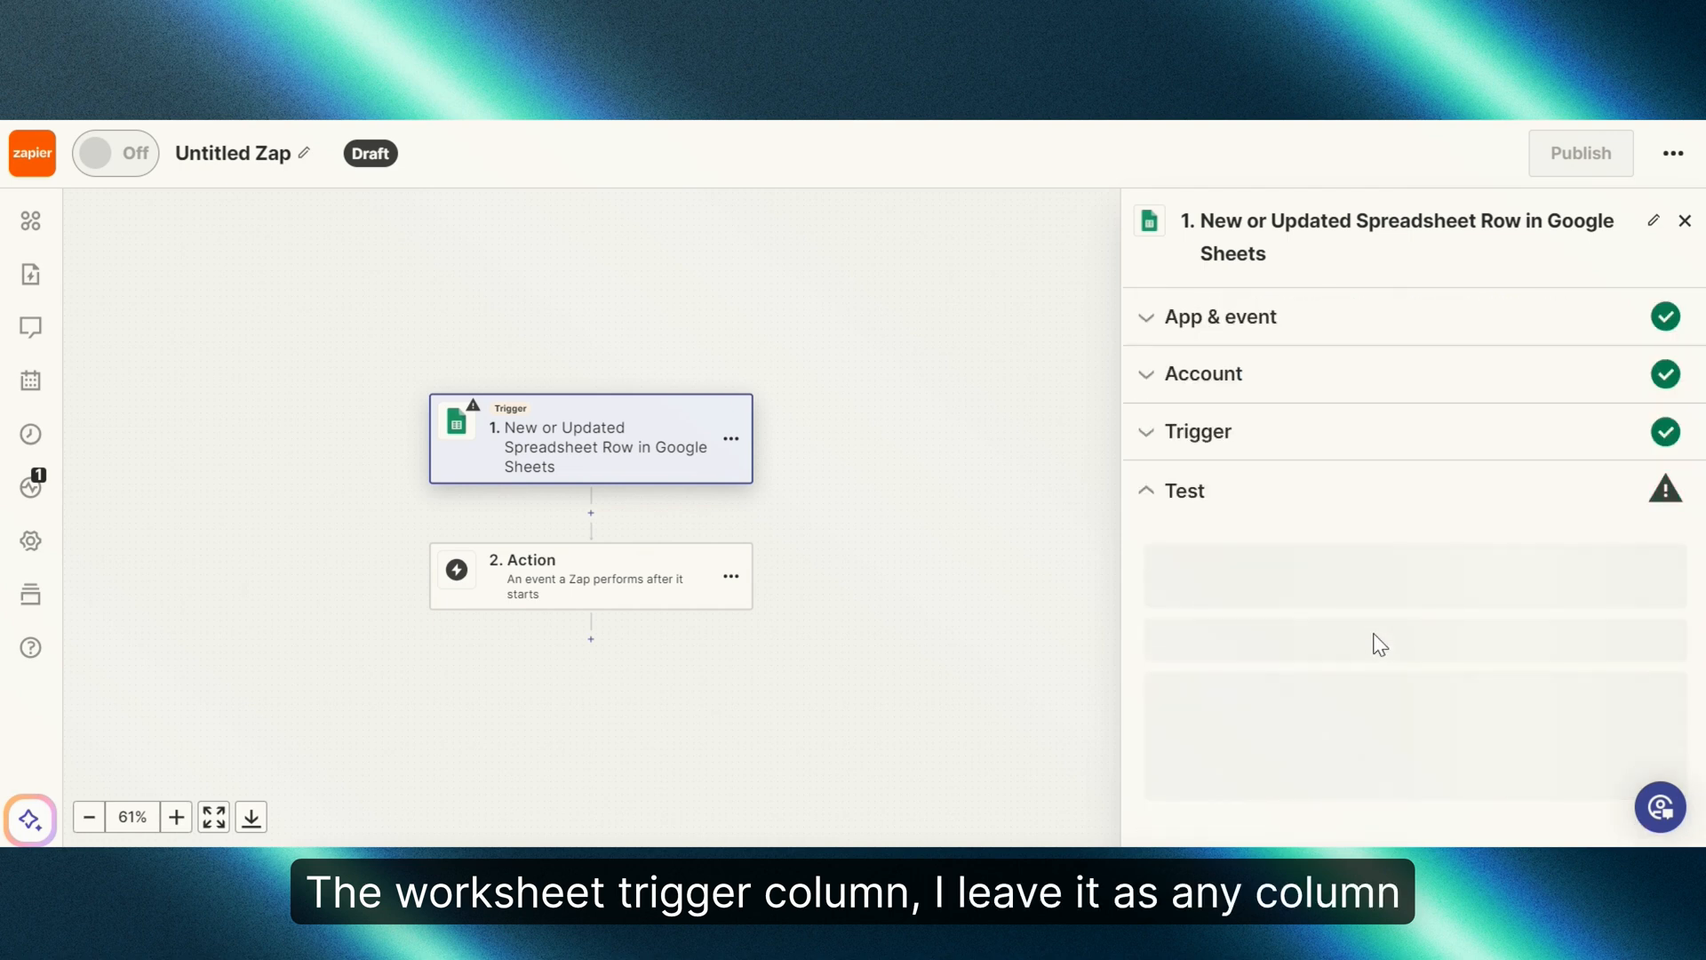
Step: Run the trigger test and review pulled row 2 with first name, Blue Origin and email
scroll(1386, 676, "down", 2)
left_click(1402, 734)
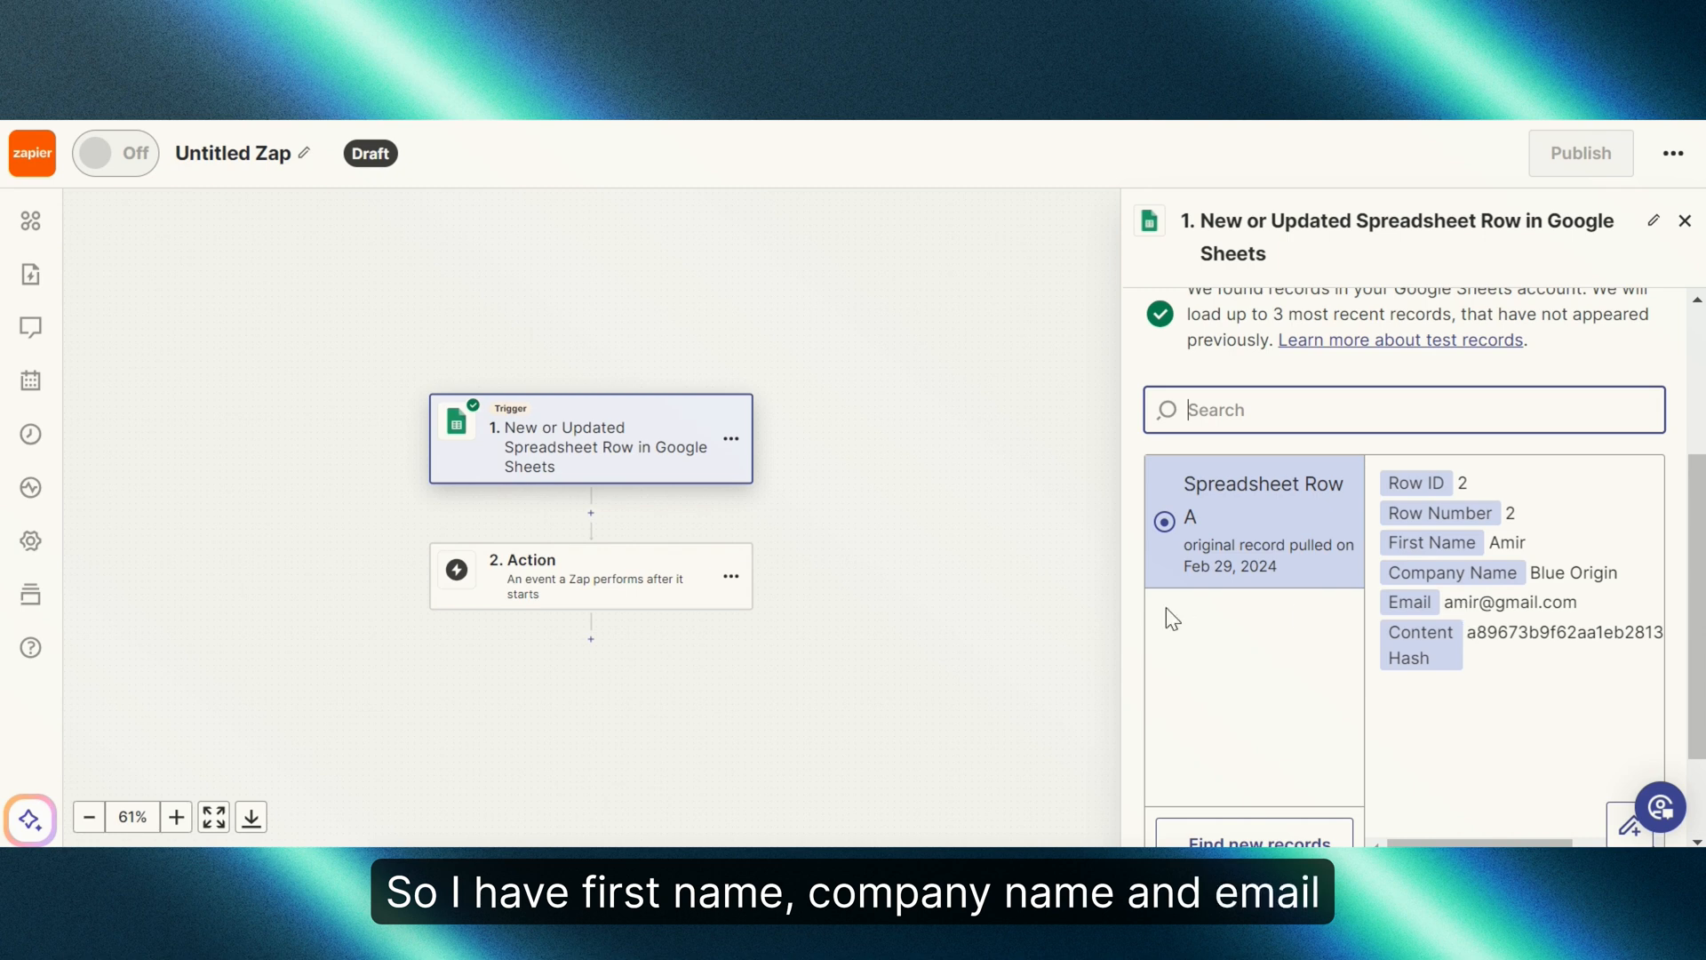
scroll(1419, 623, "down", 2)
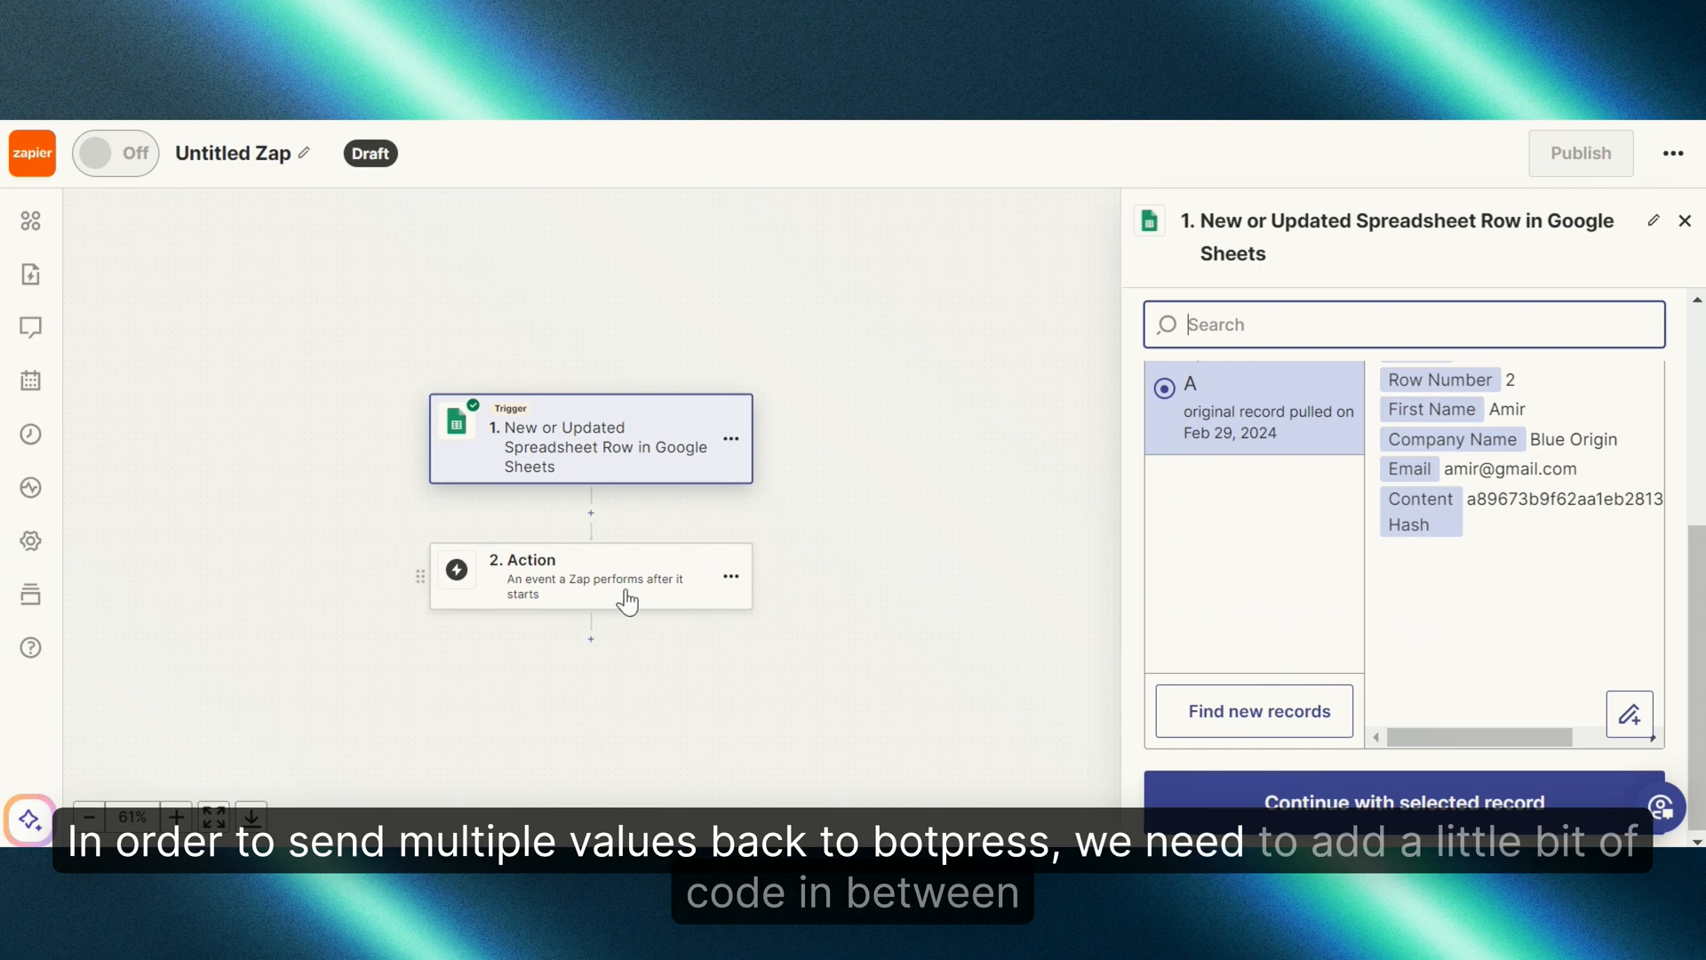
Step: Make step 2 a Code by Zapier action using the Run Javascript event
left_click(592, 595)
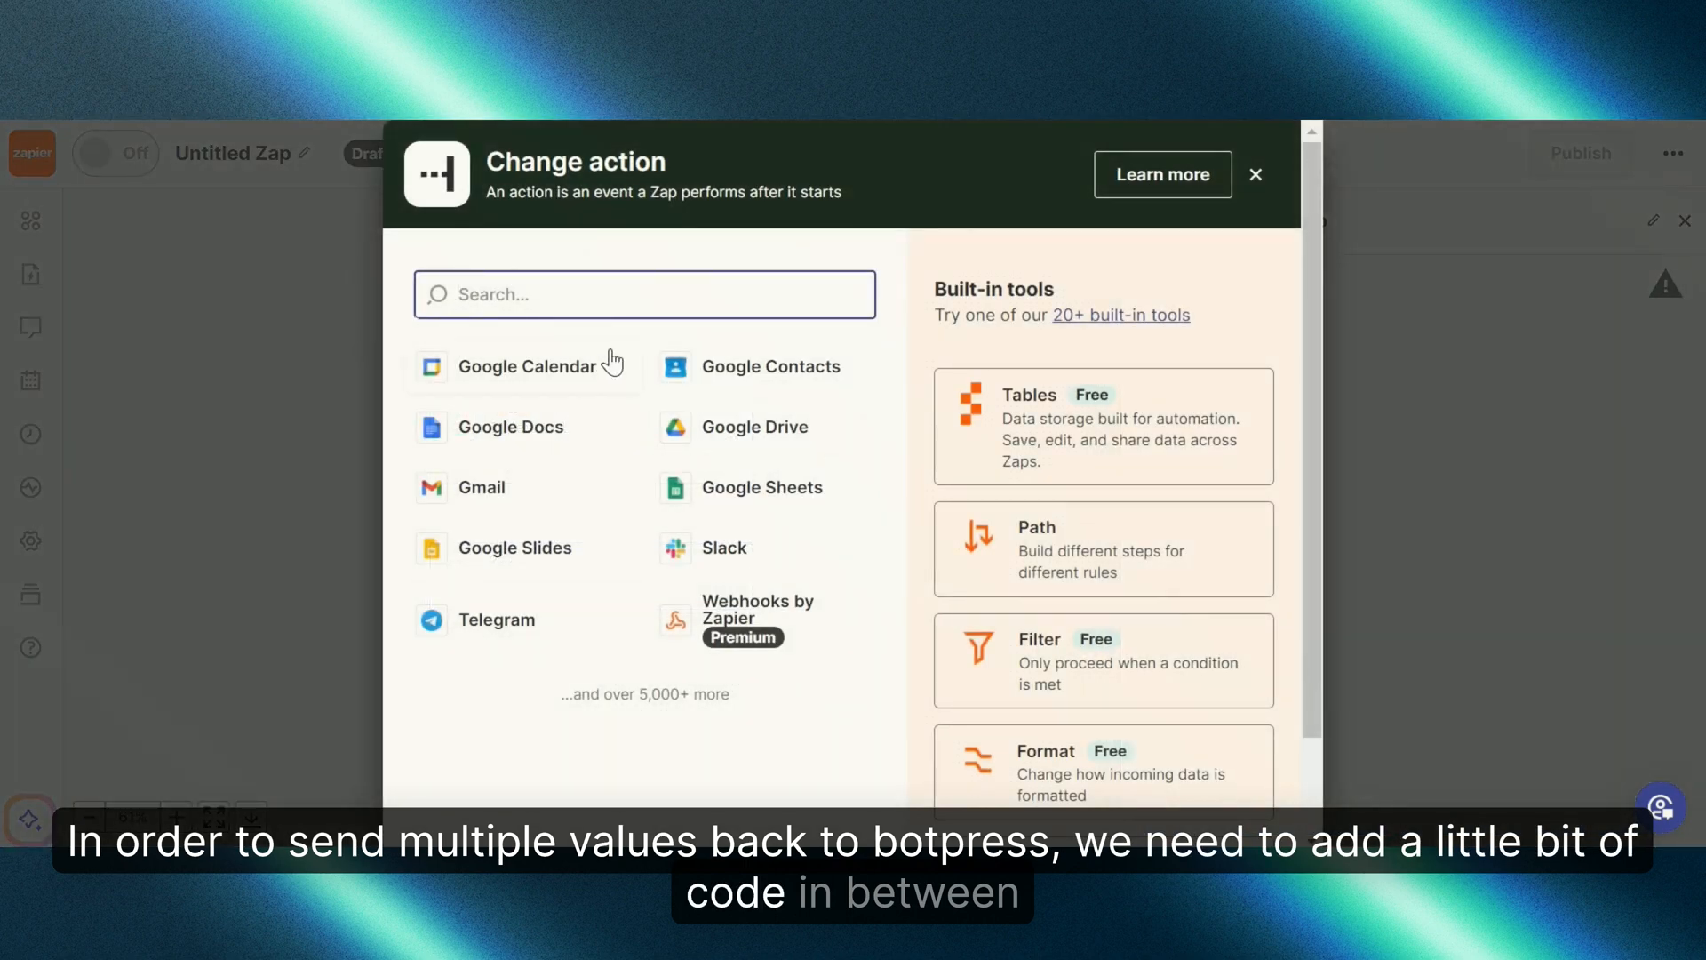
type("code")
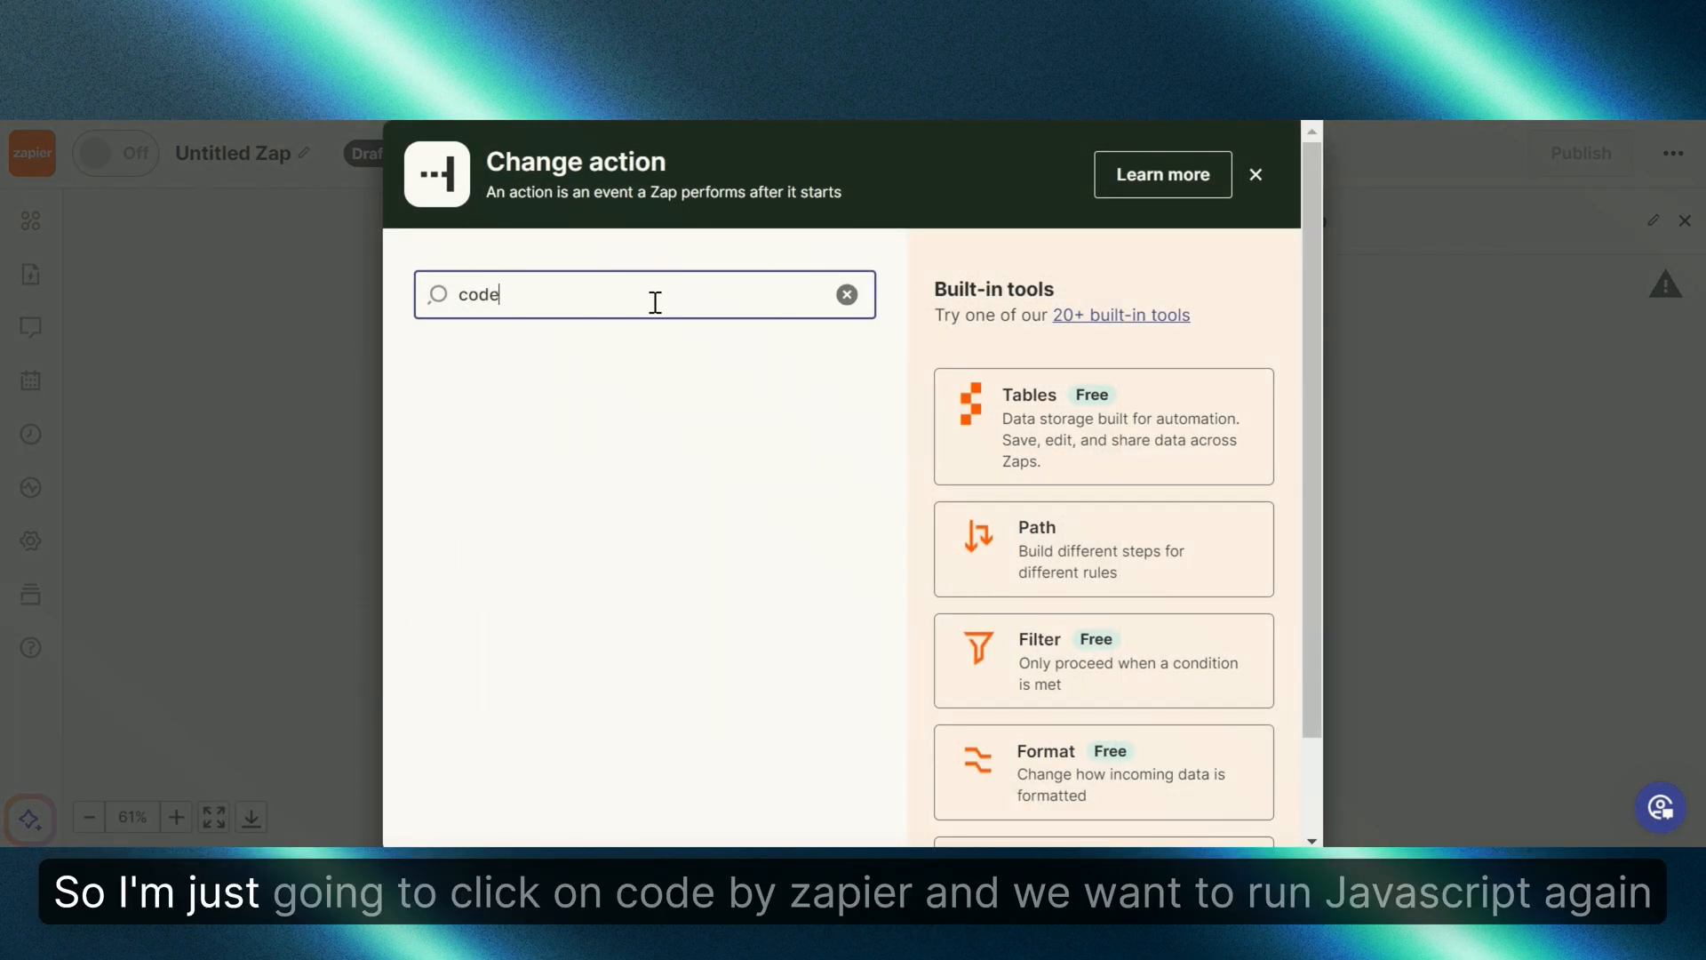
left_click(562, 371)
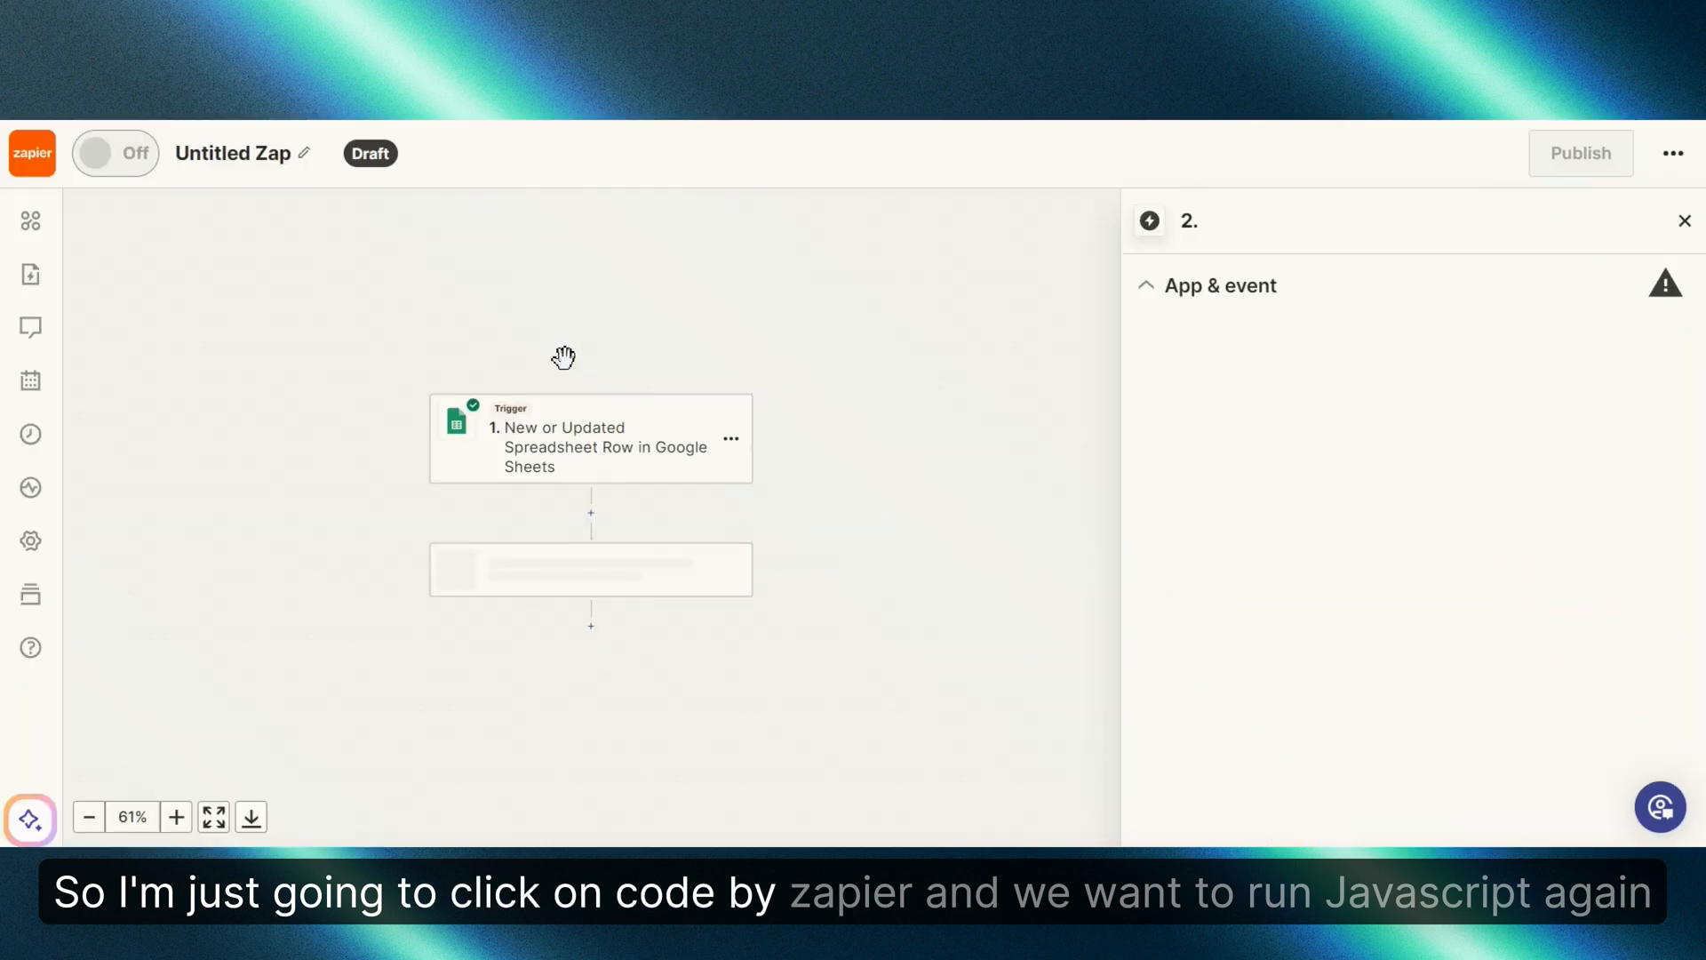
left_click(1454, 466)
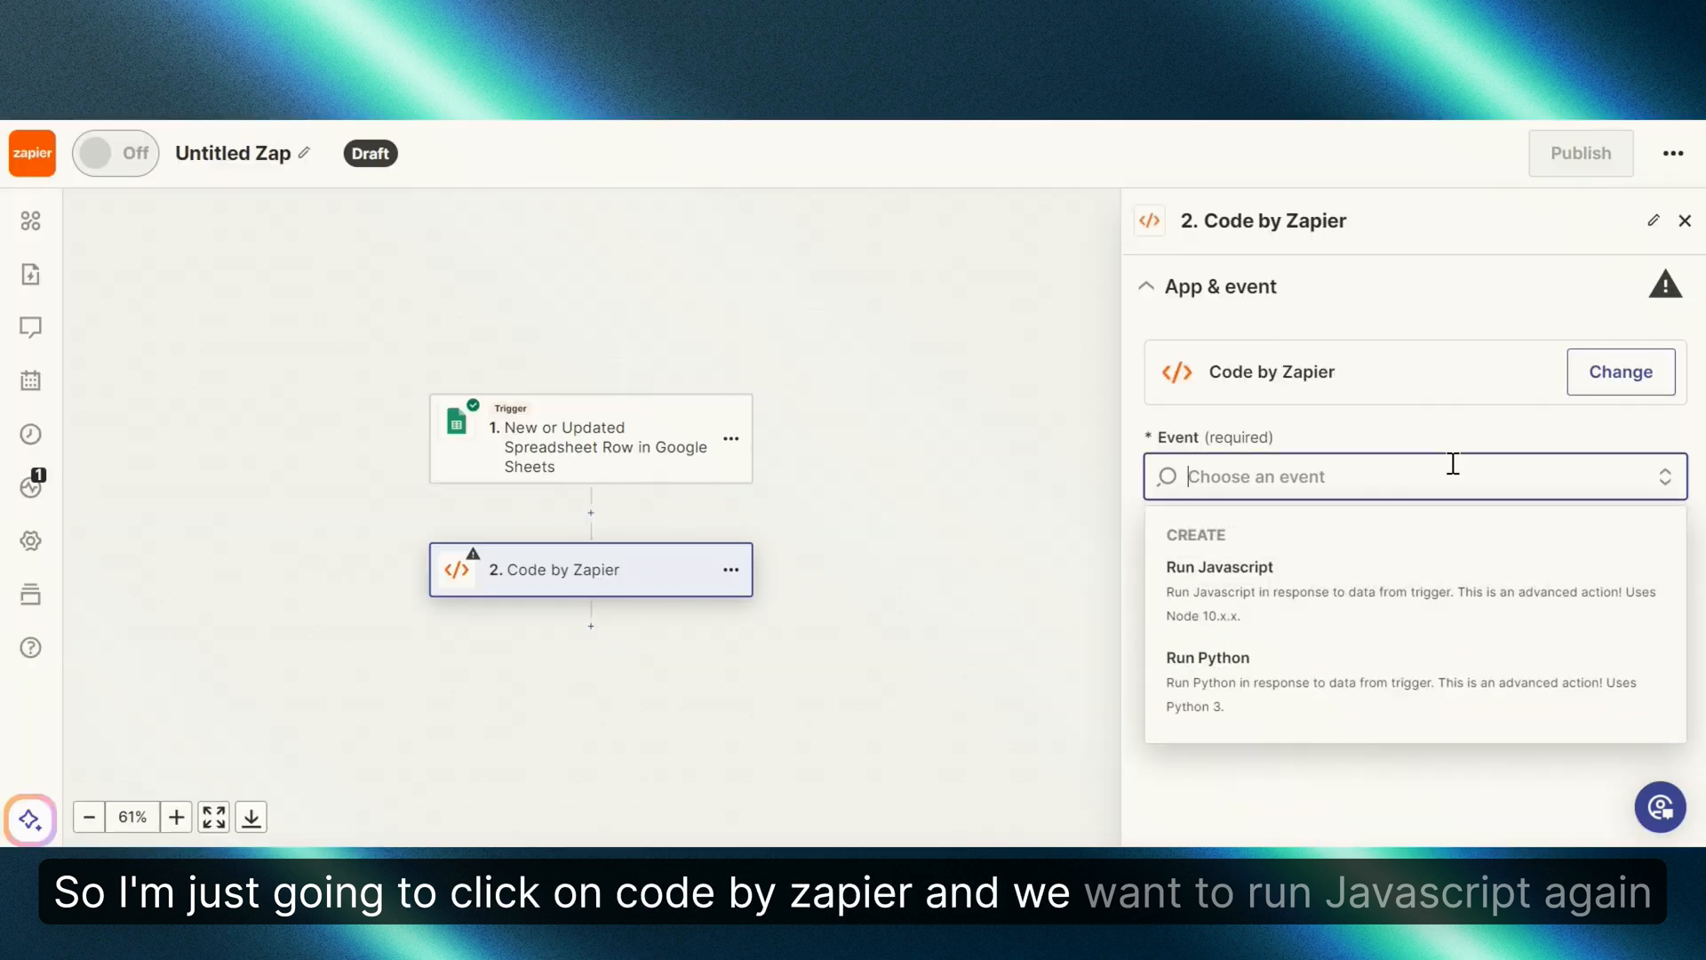
left_click(1256, 567)
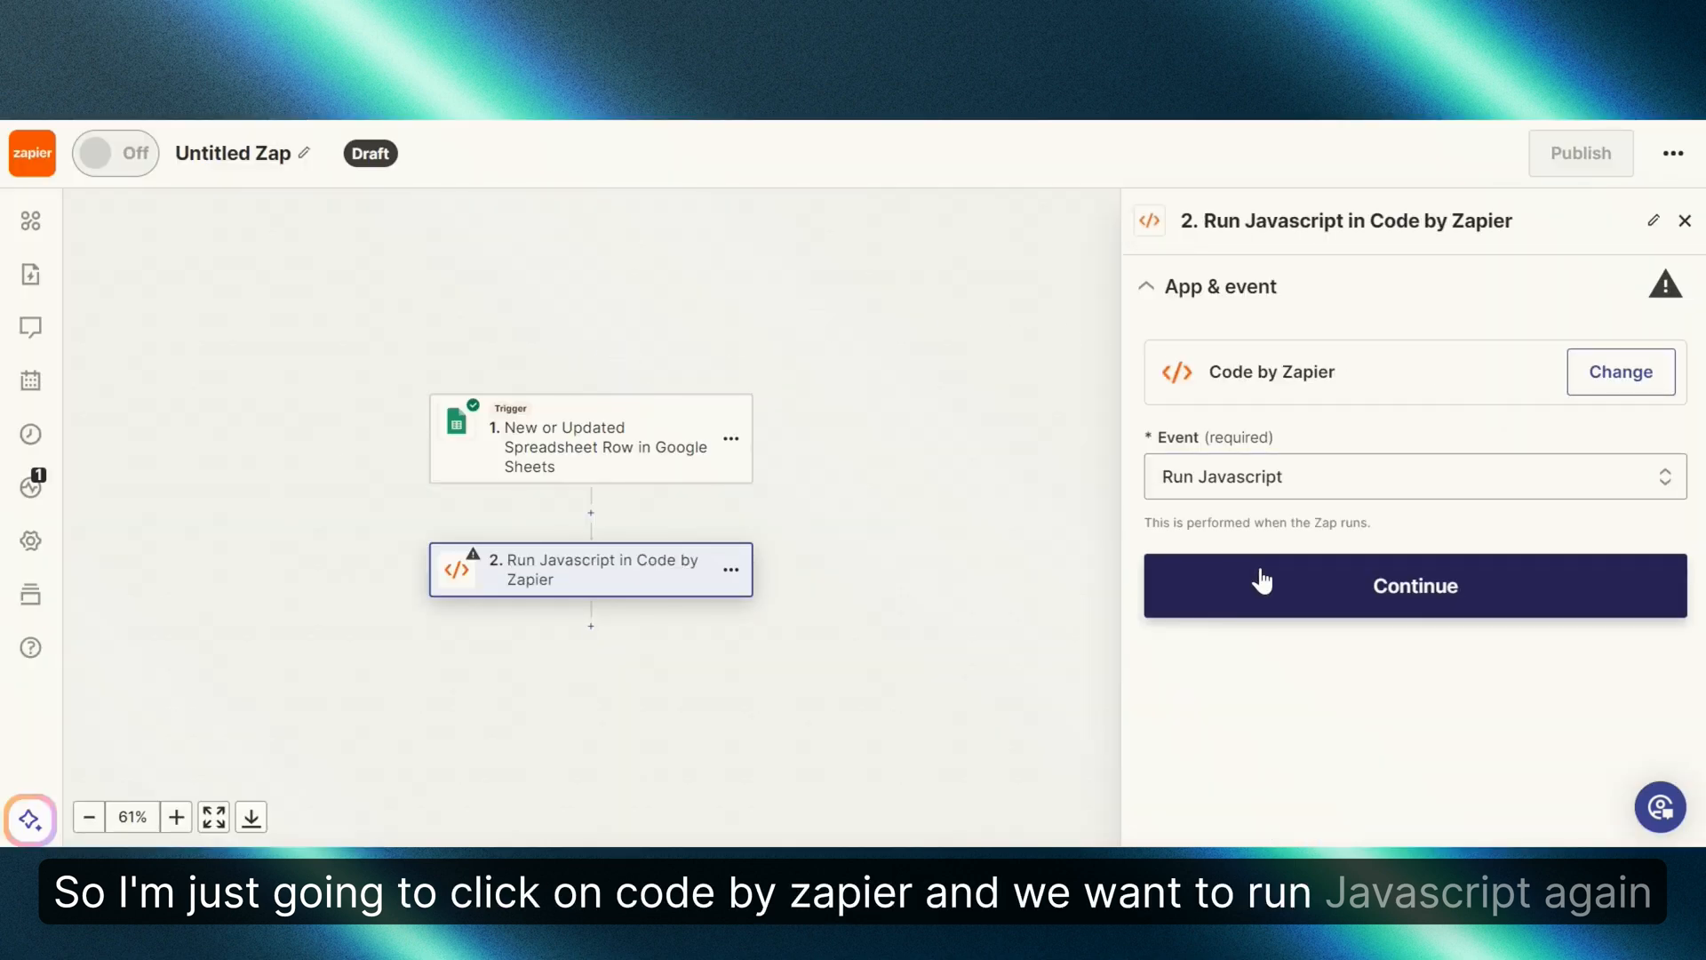
left_click(1393, 590)
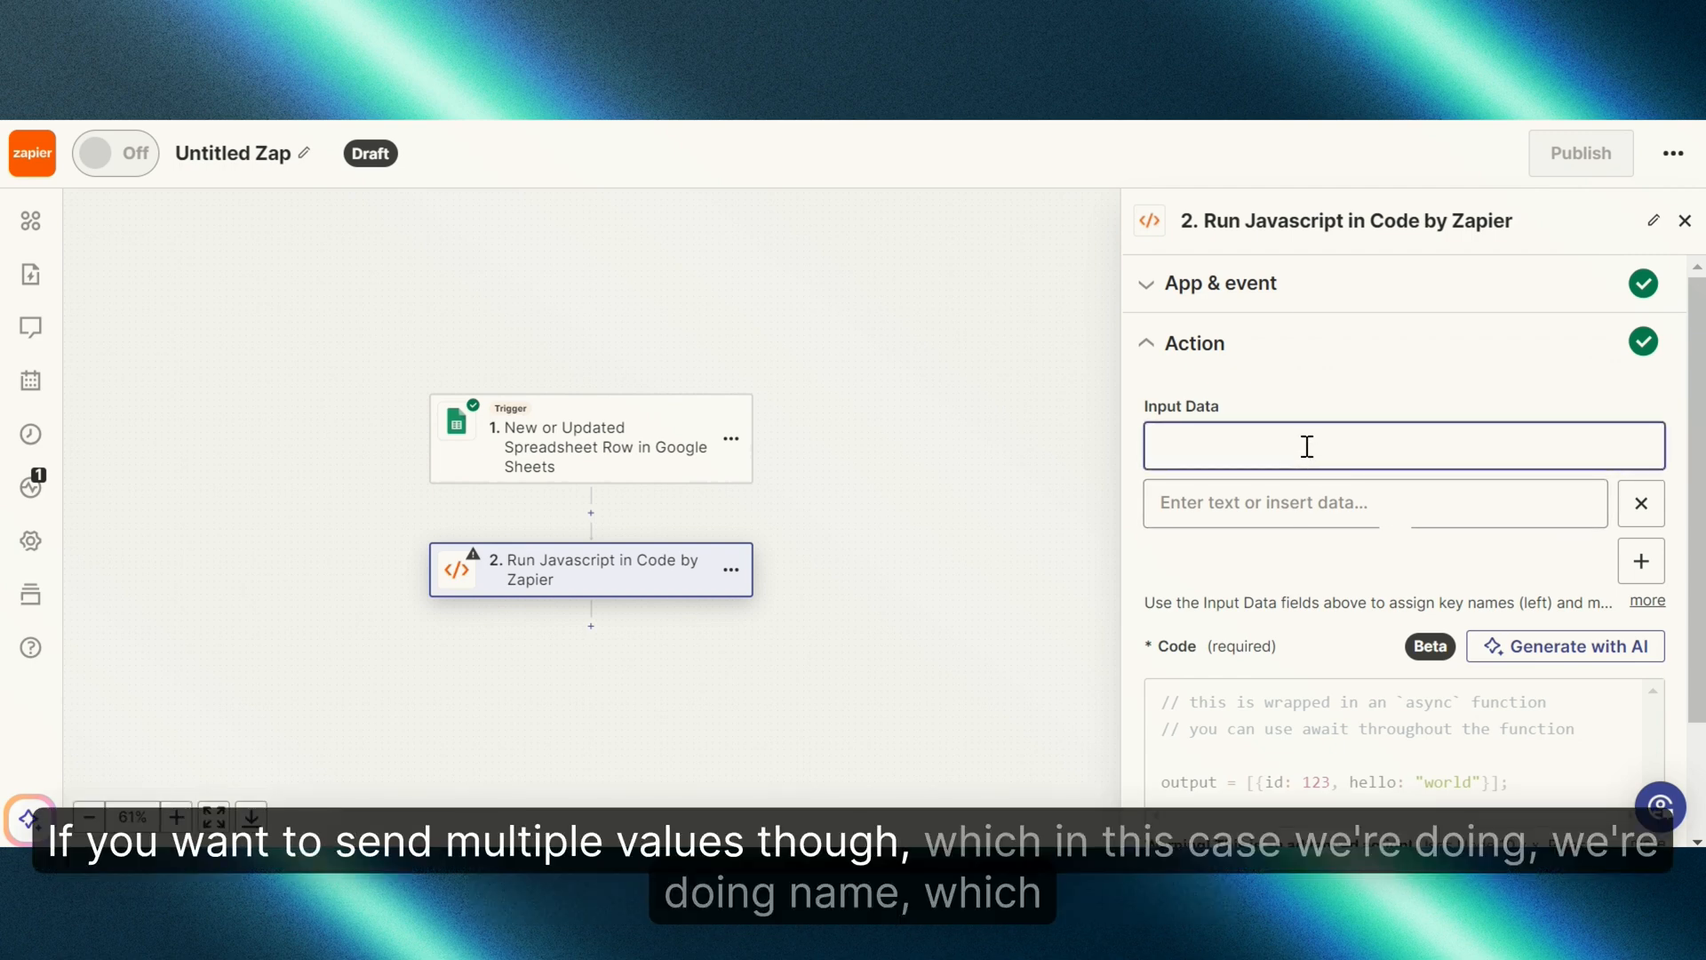
Step: Map input key name to the sheet's First Name and email to its Email
type("e")
left_click(1351, 506)
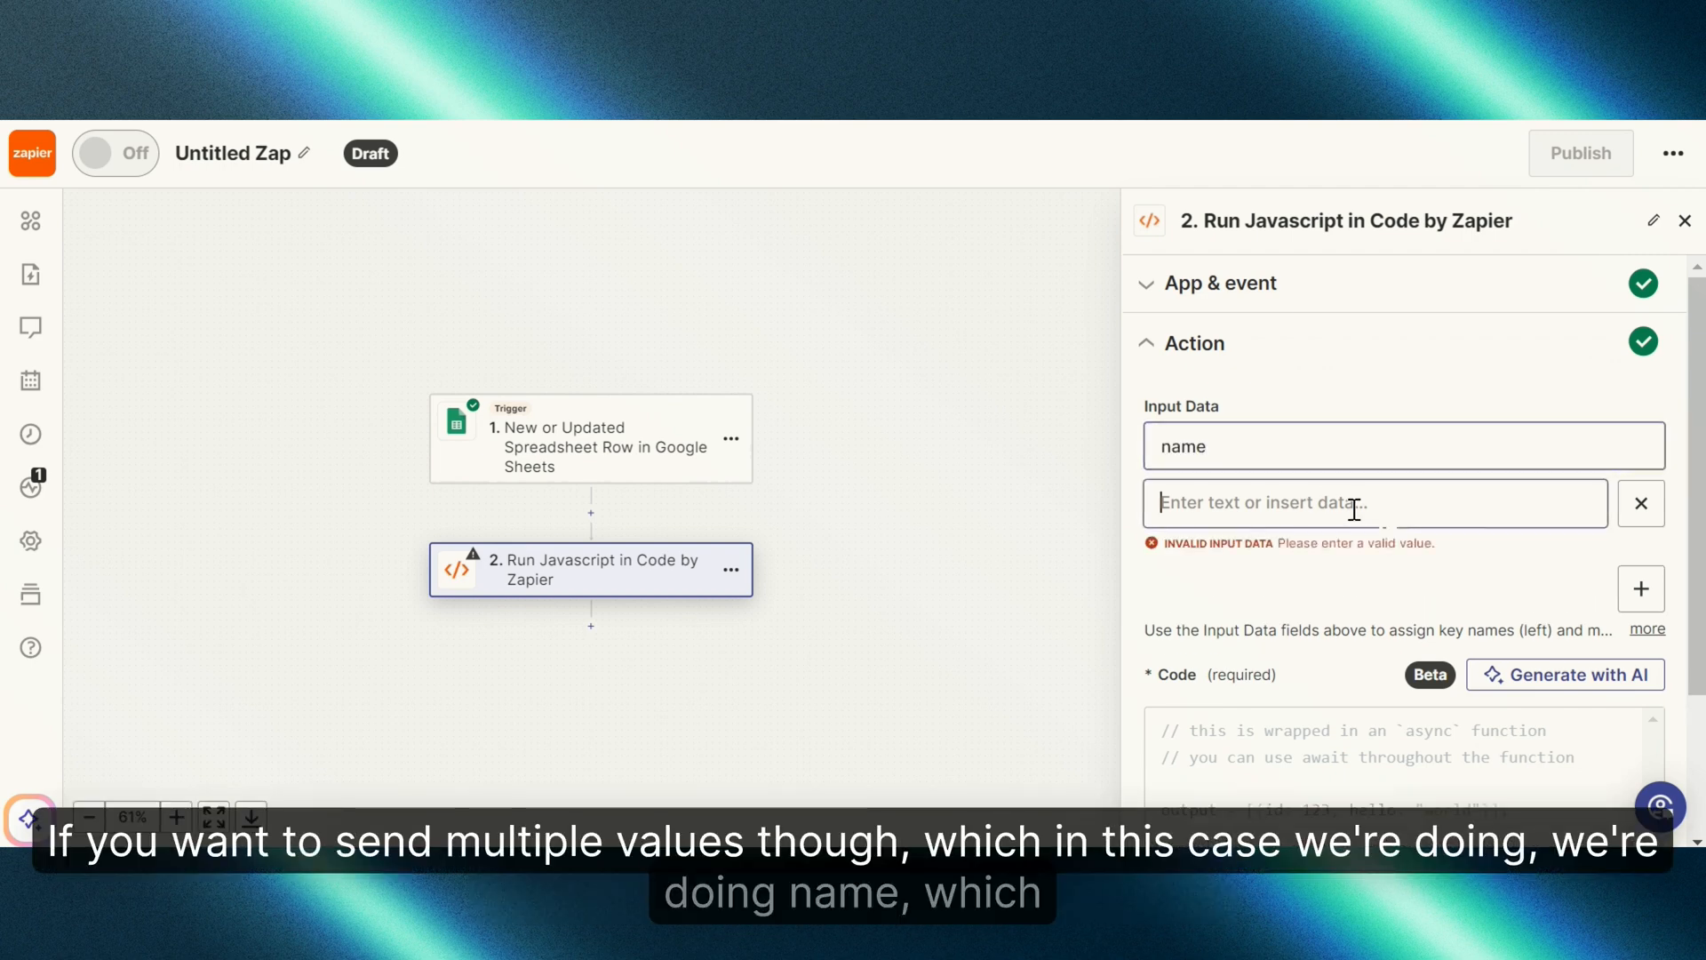
scroll(1330, 686, "down", 2)
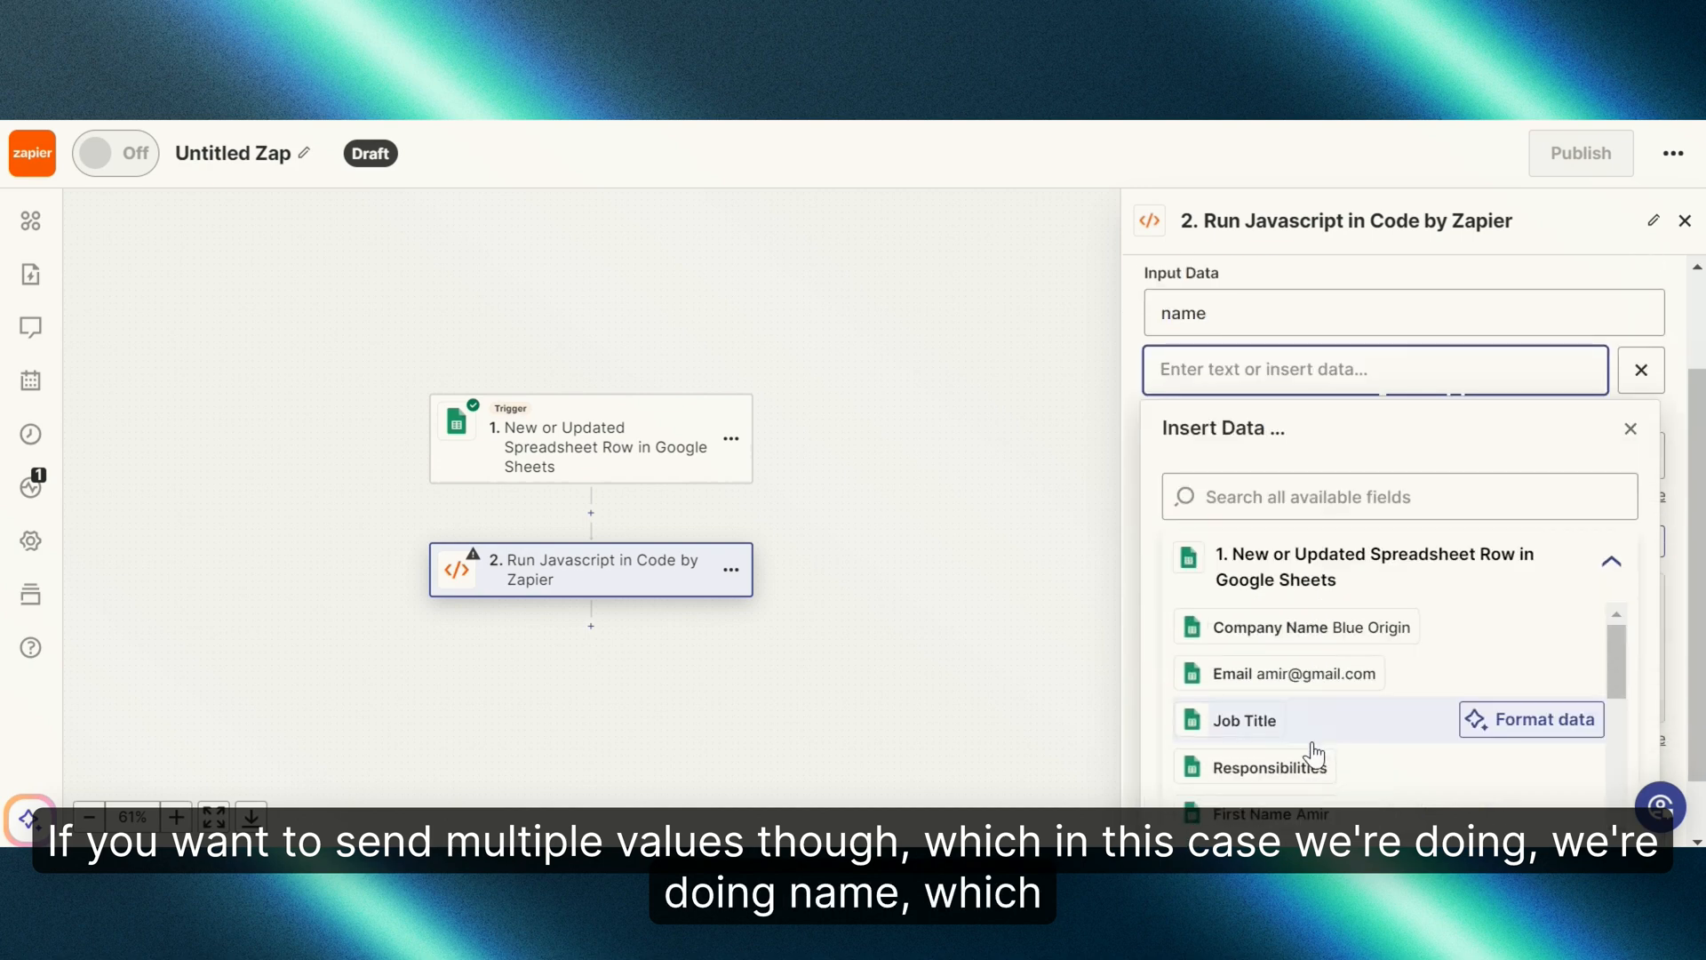
left_click(1306, 812)
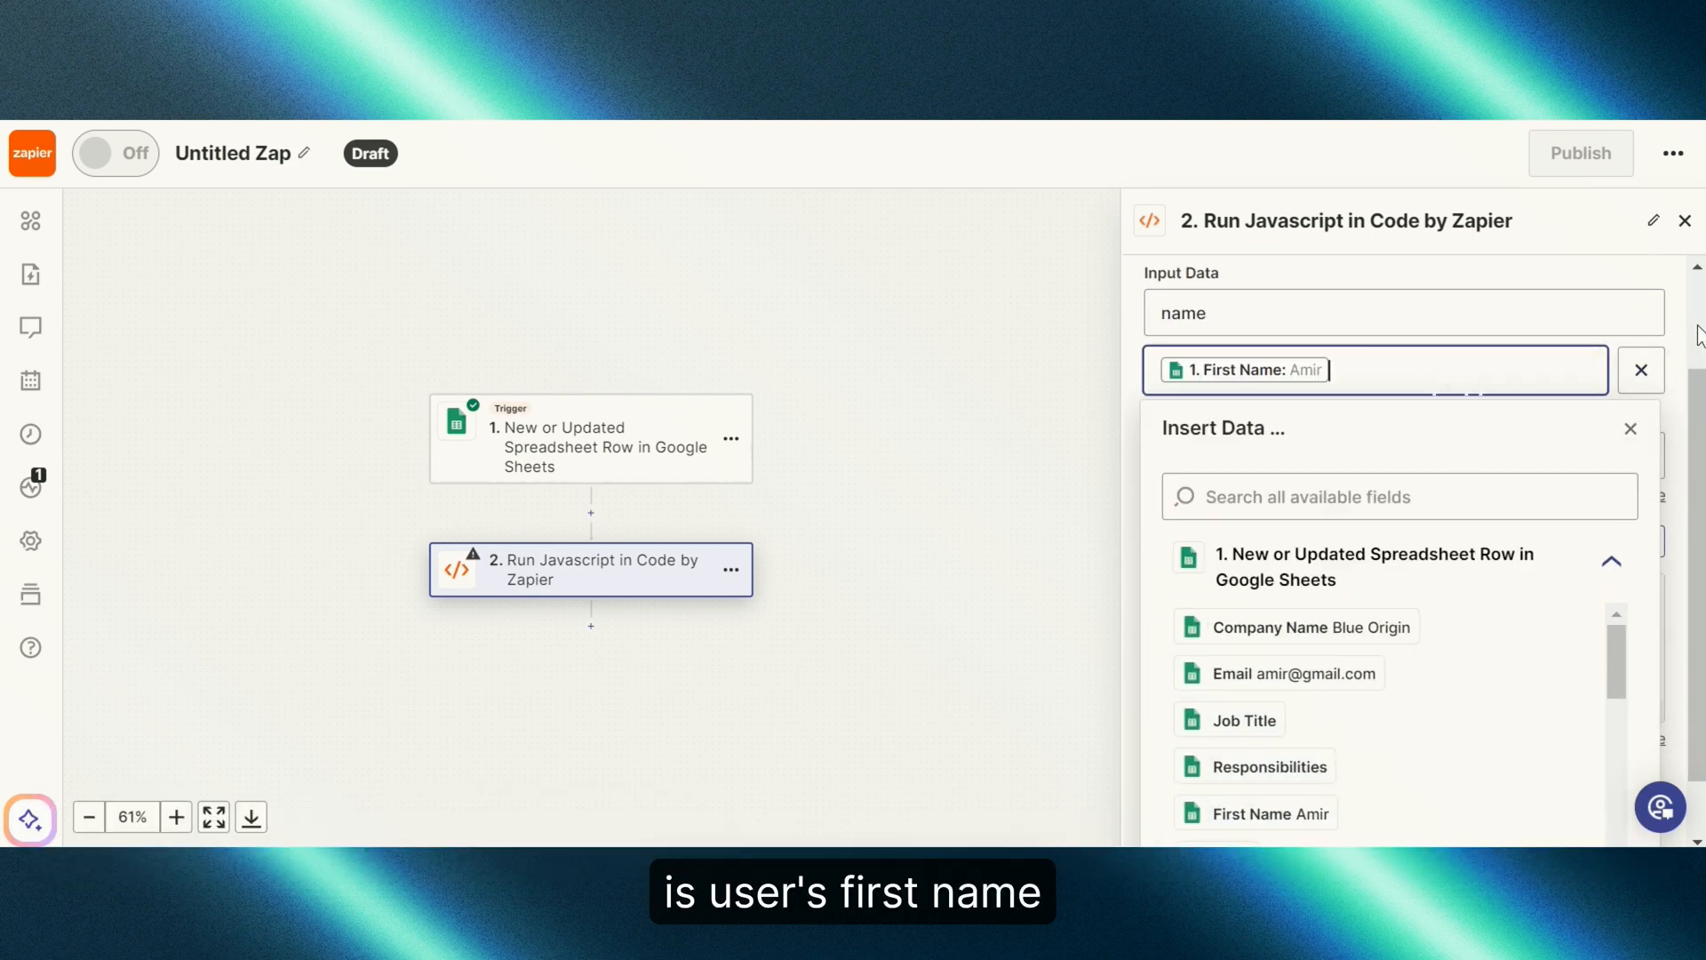
left_click(1645, 410)
left_click(1642, 427)
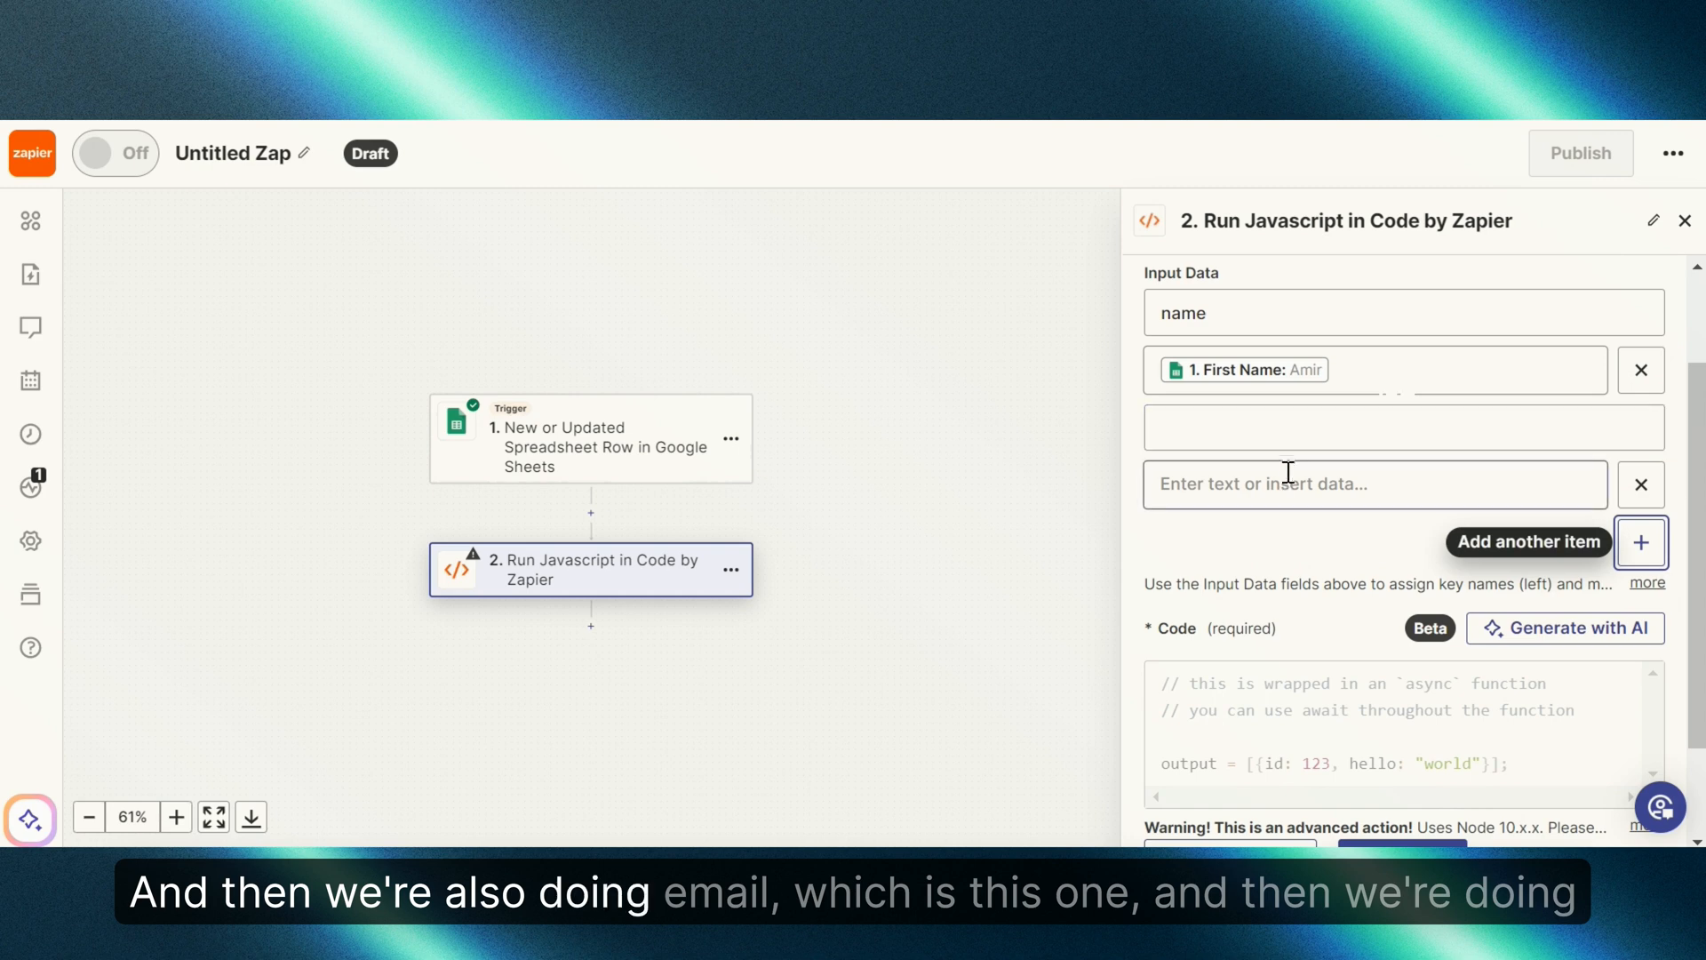
left_click(1289, 442)
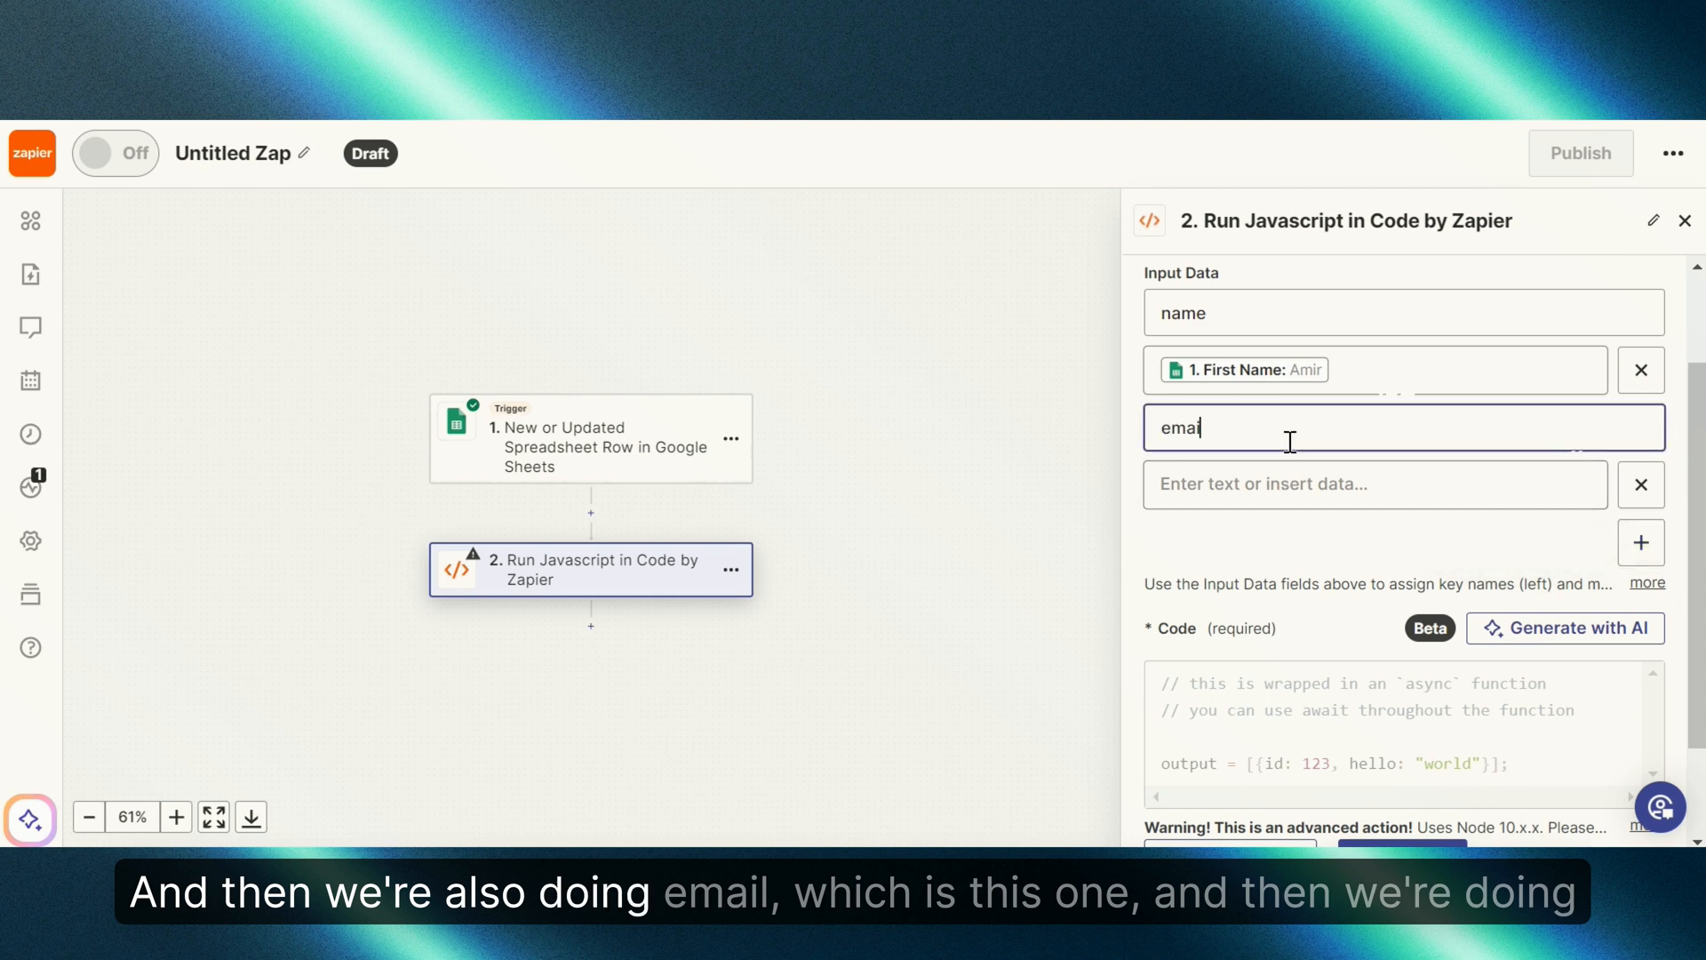
left_click(1360, 484)
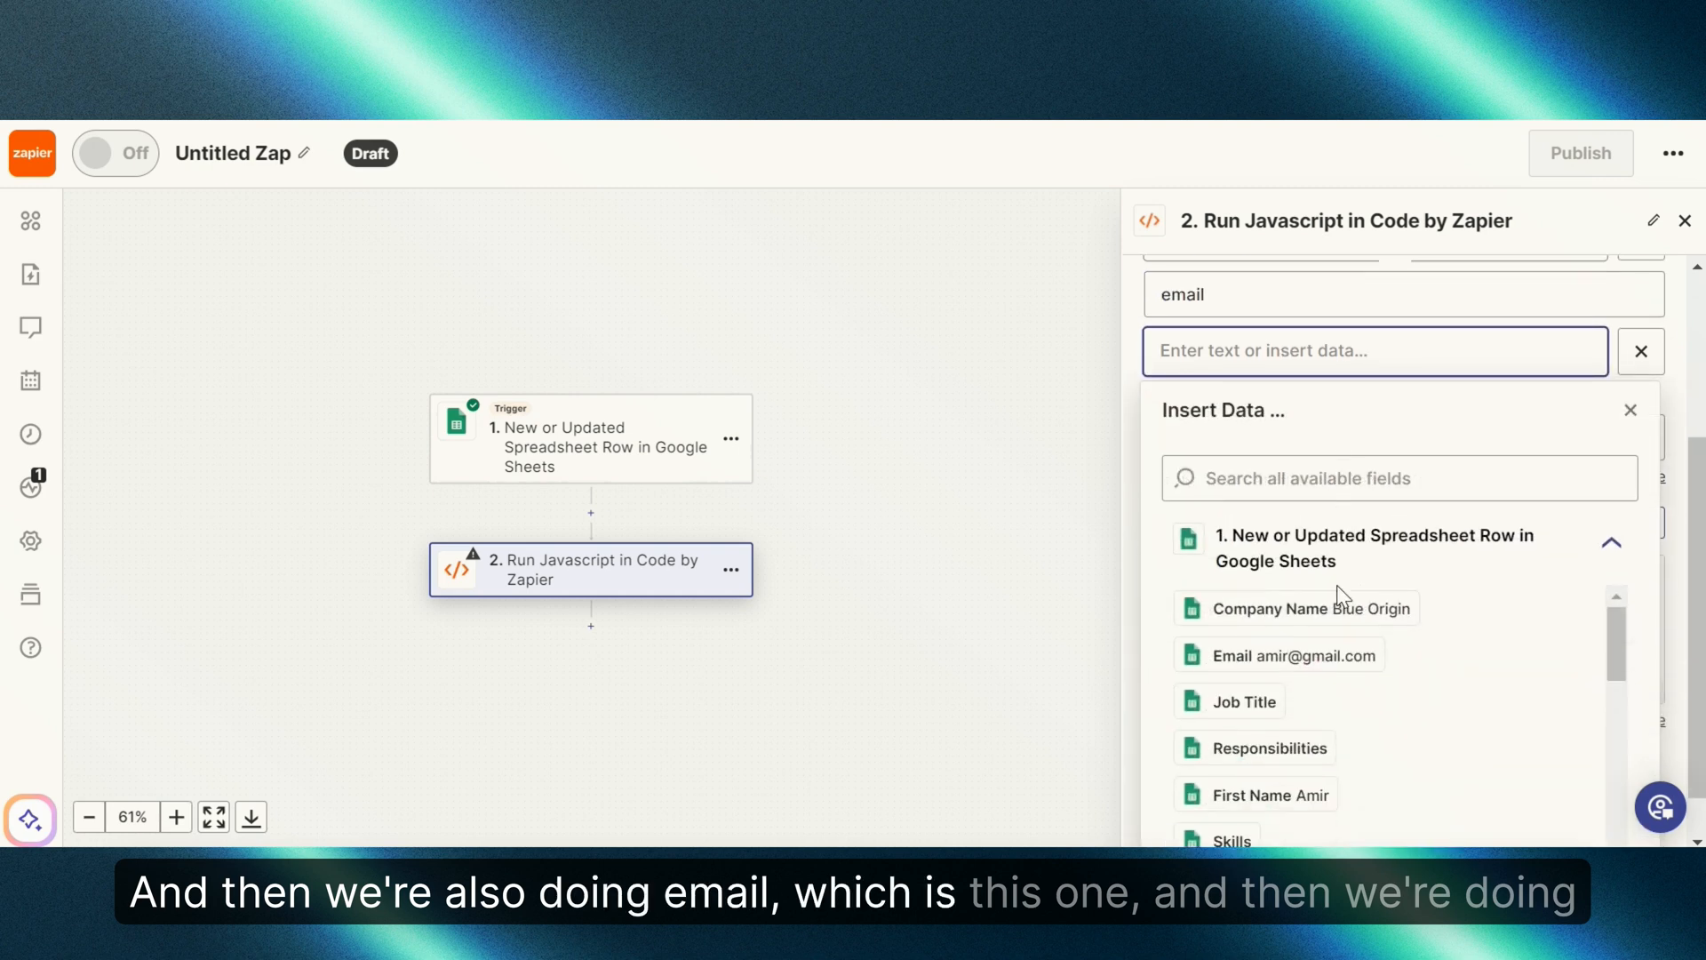
left_click(1289, 655)
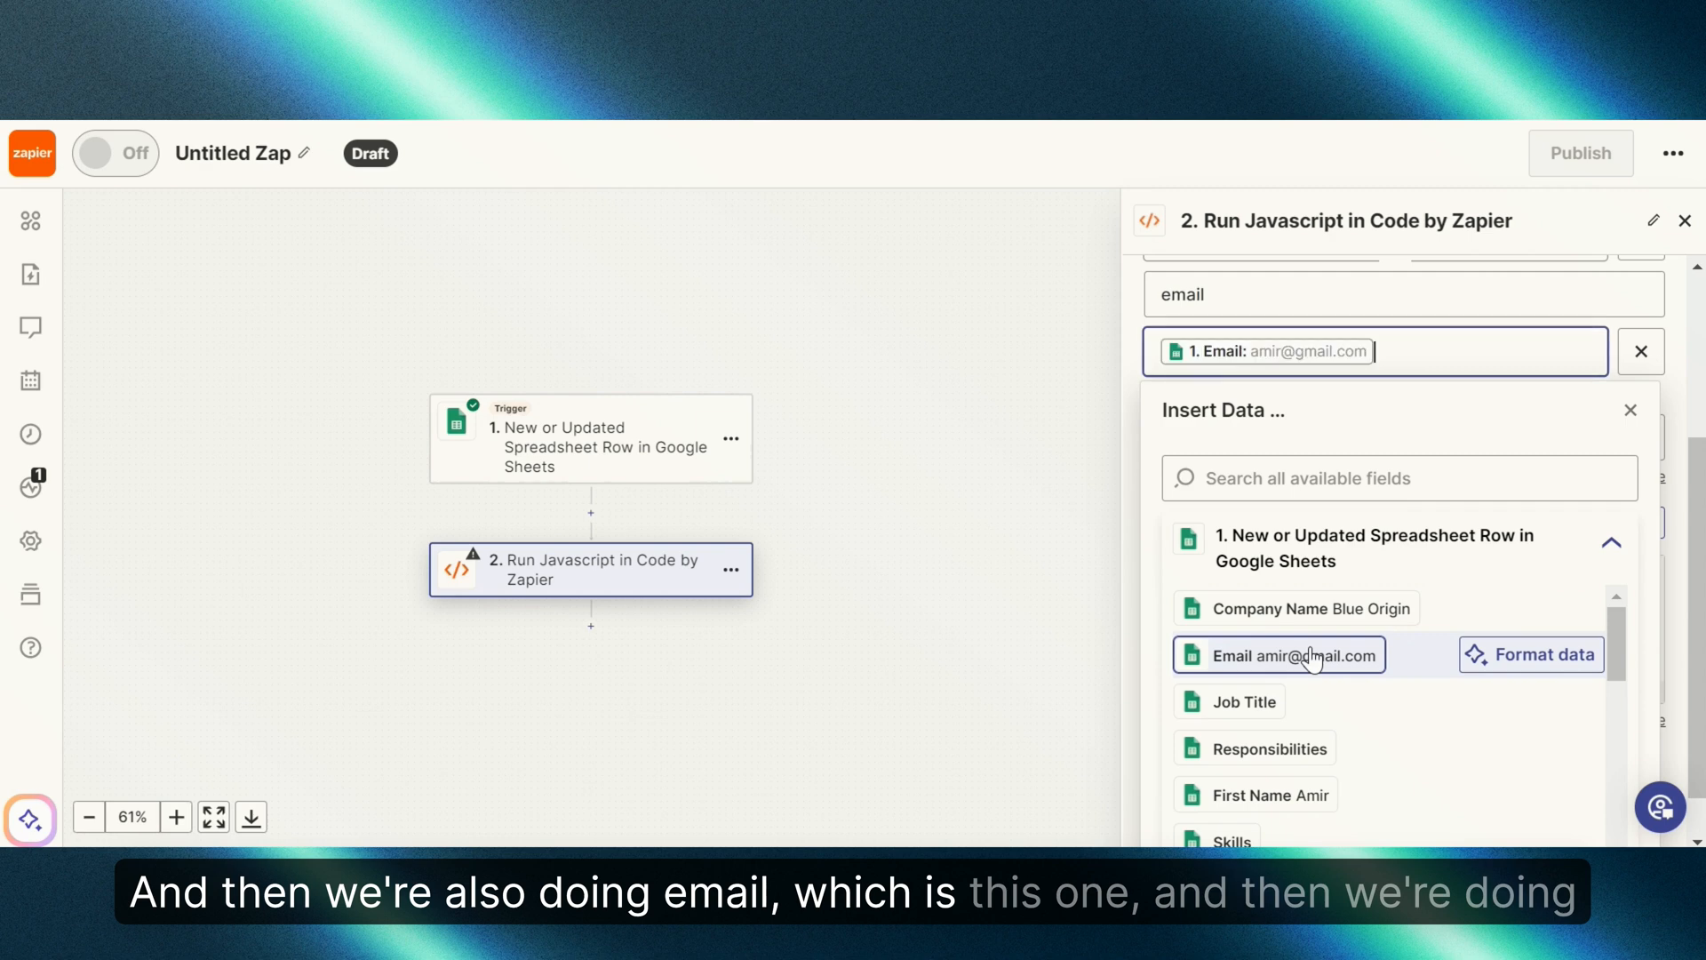
left_click(1676, 312)
Step: Add a companyname input key mapped to the sheet's Company Name
left_click(1646, 419)
left_click(1403, 422)
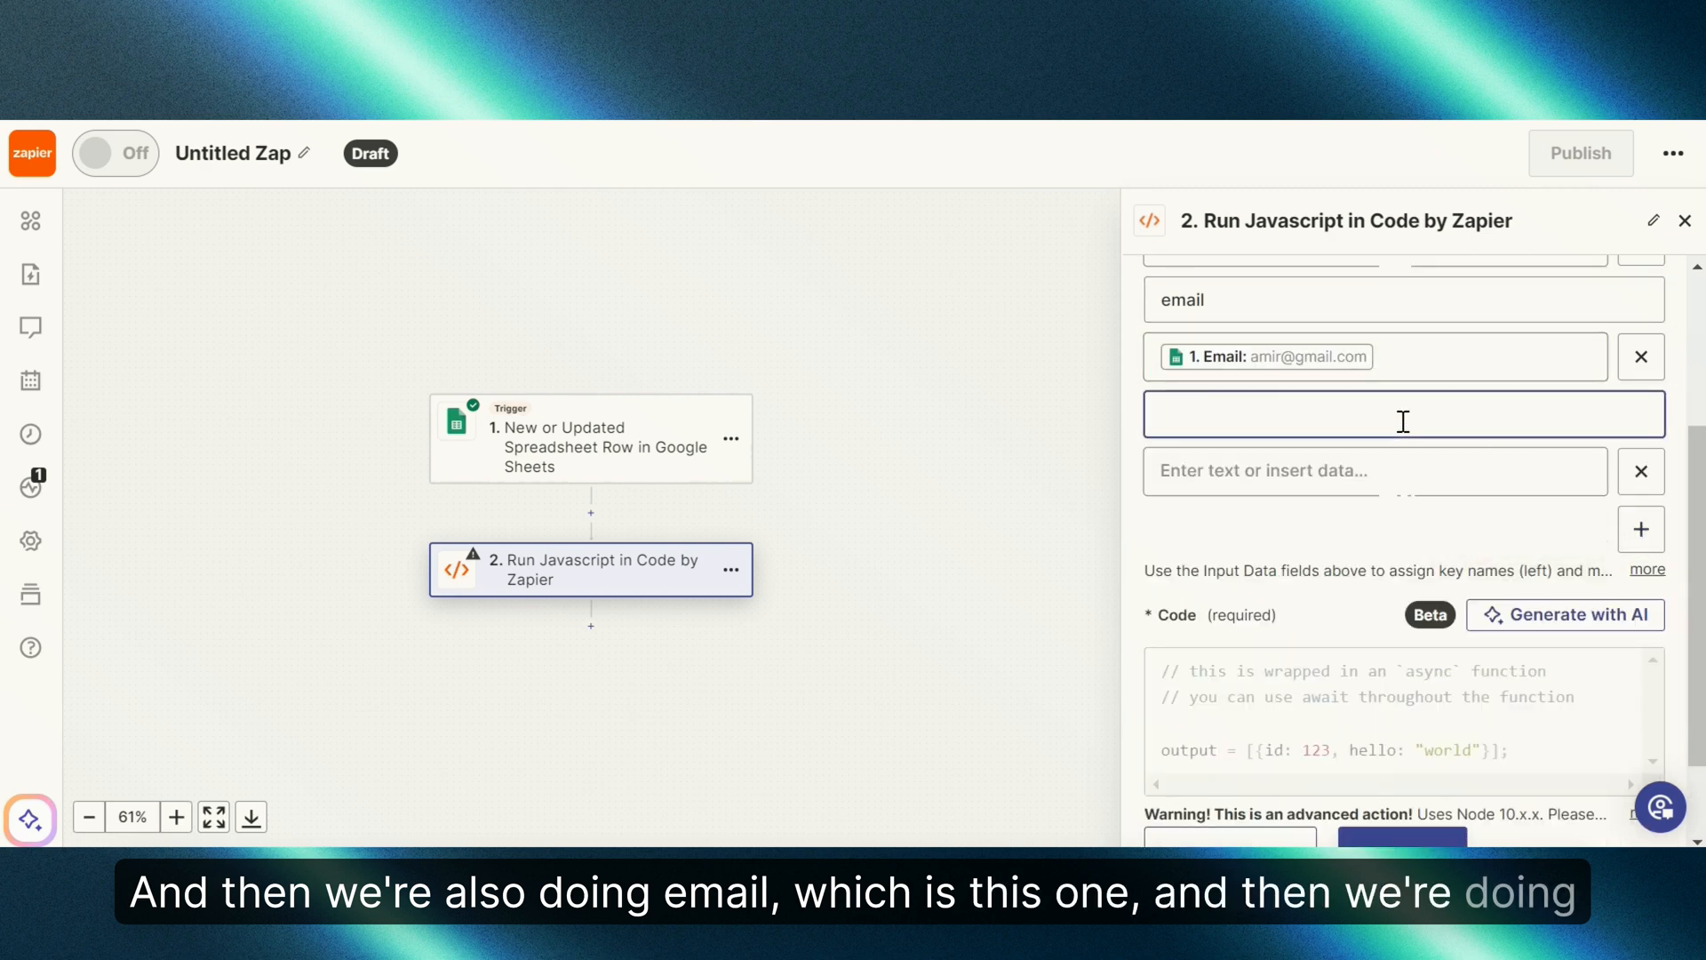
type("compan")
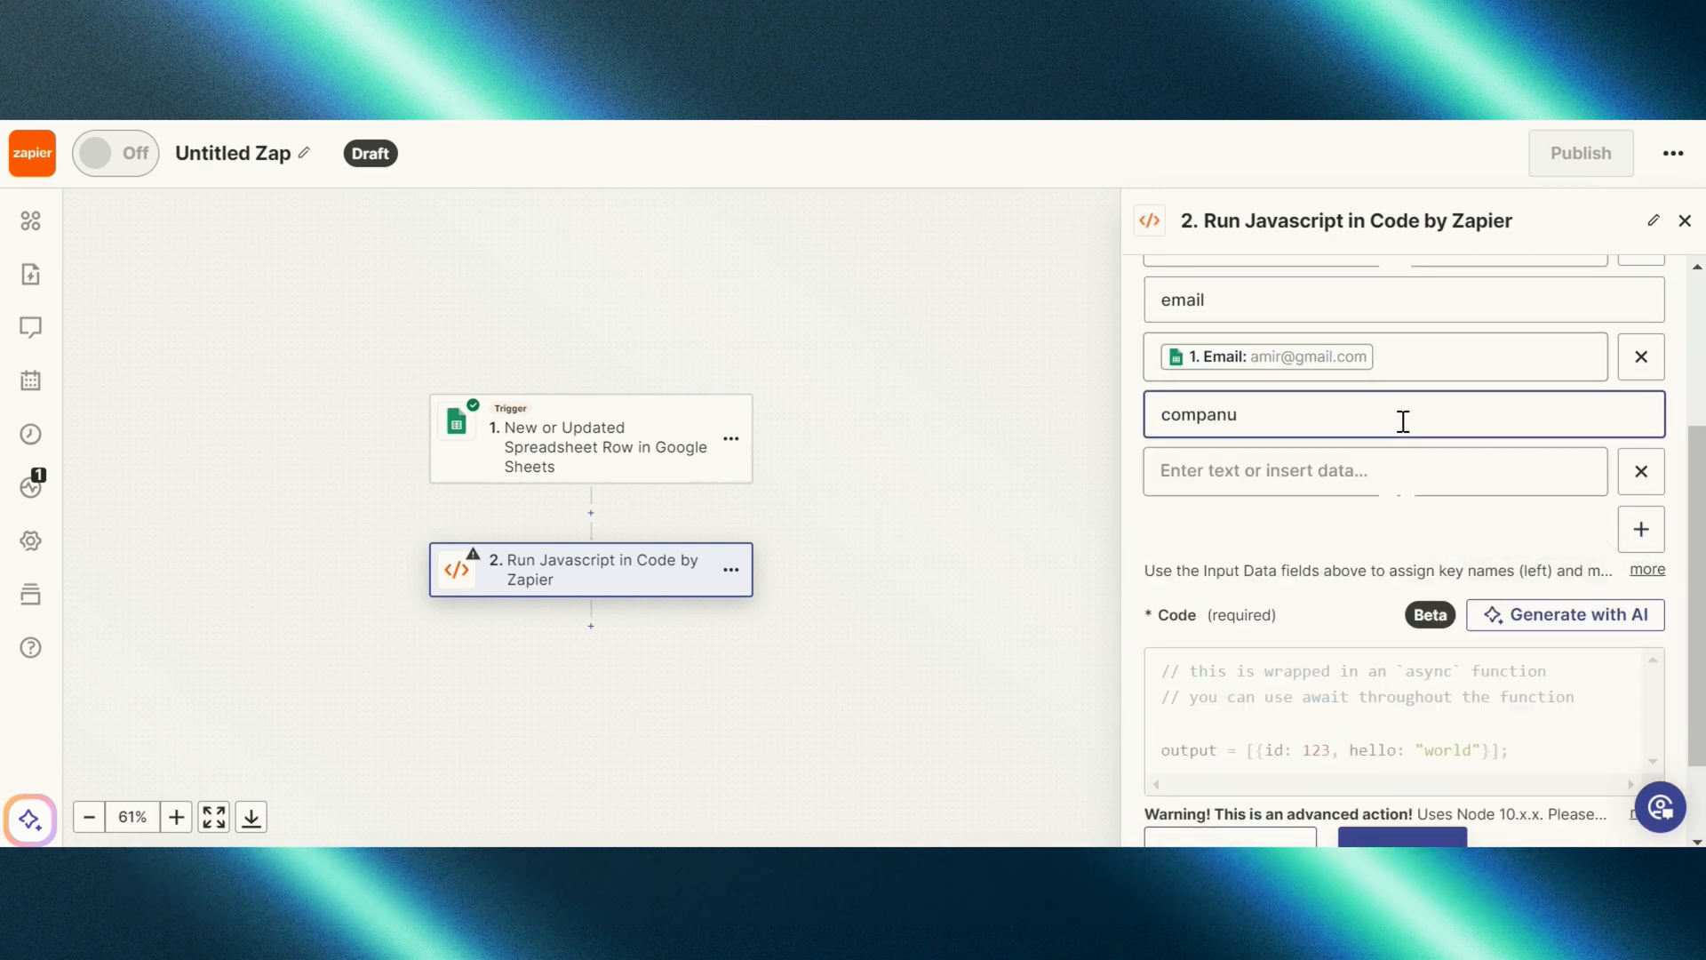
type("yname")
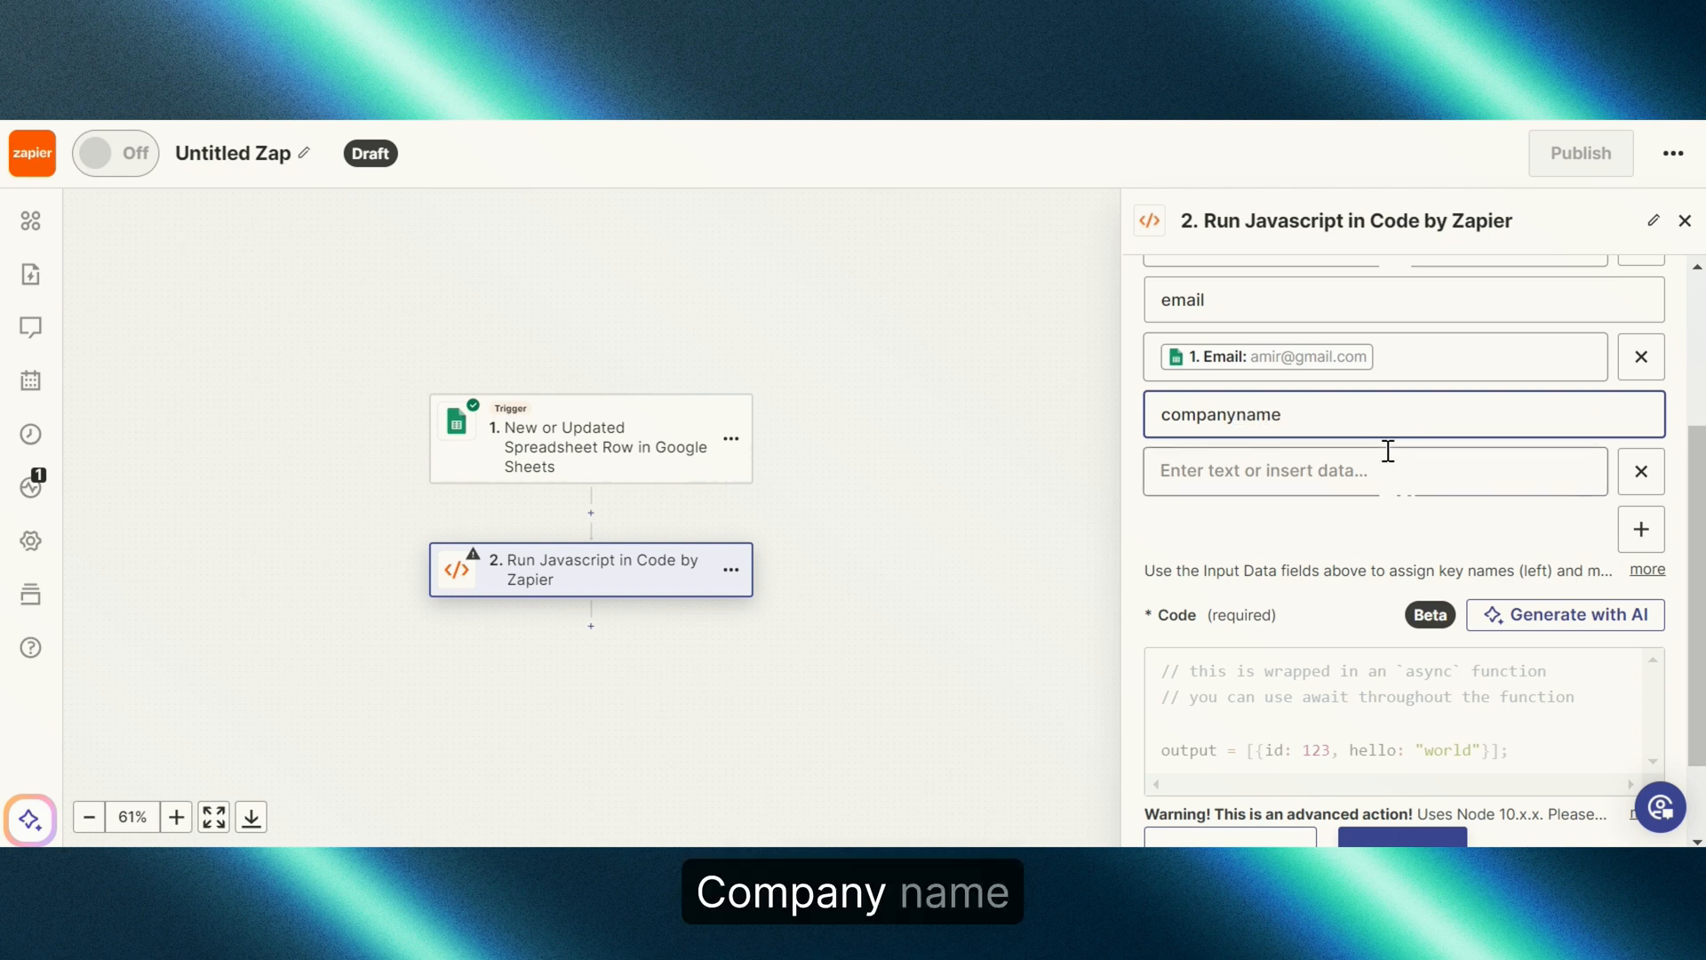
left_click(1387, 454)
left_click(1342, 728)
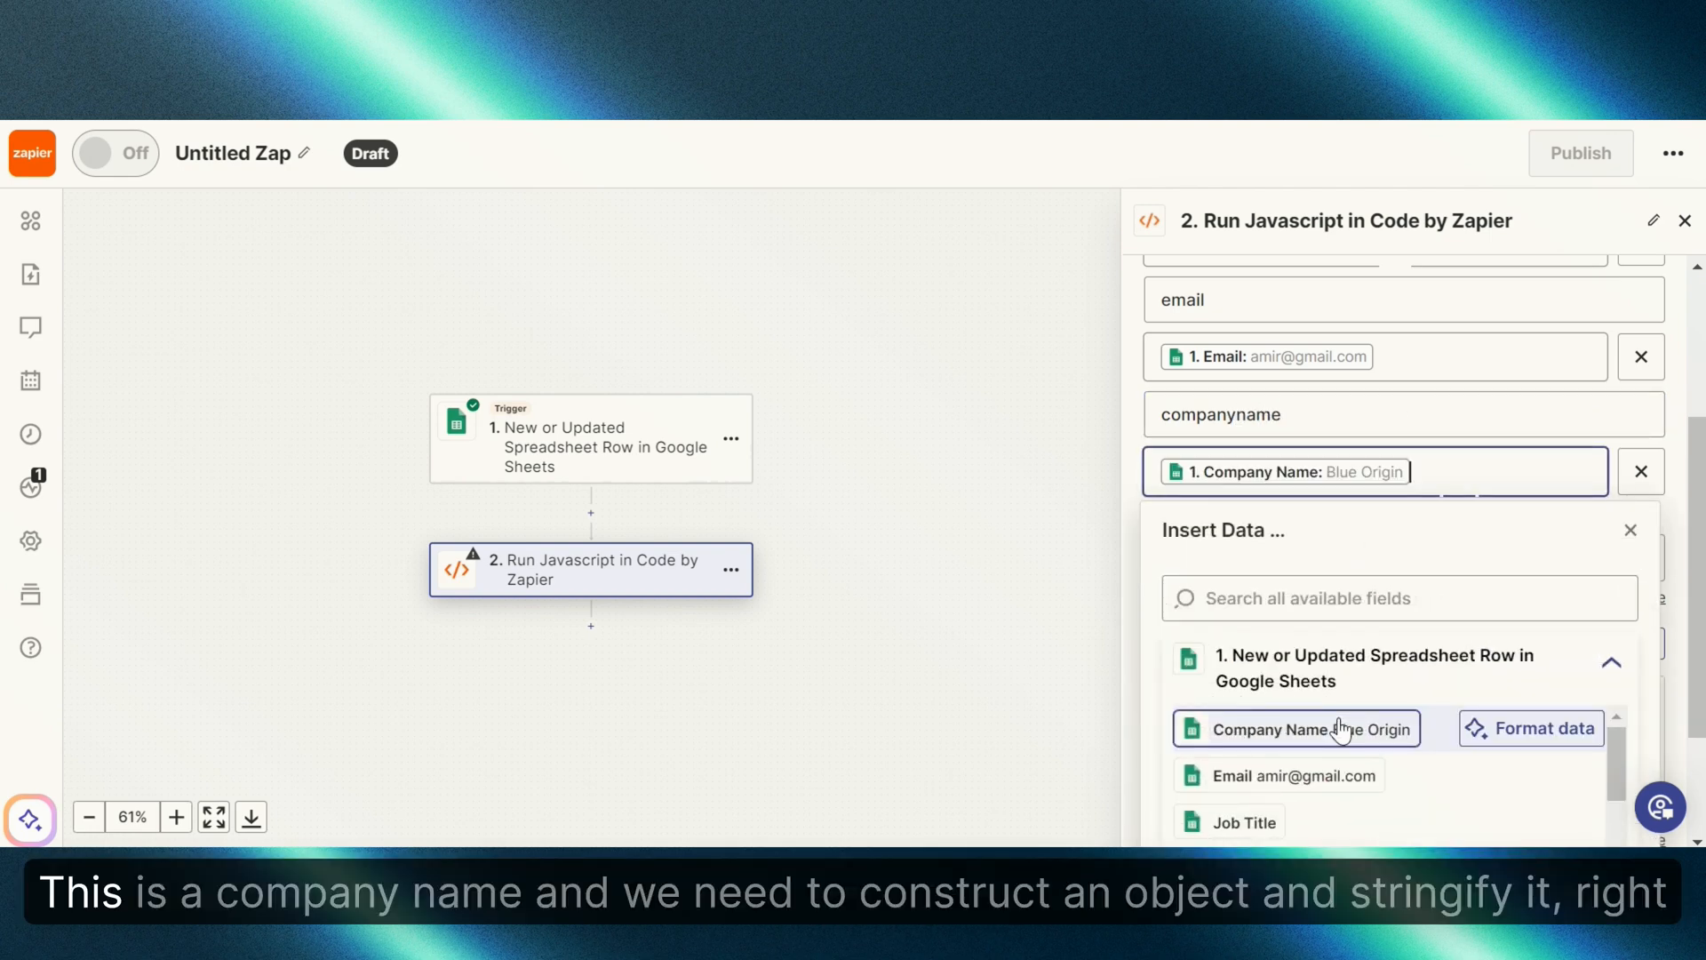
left_click(1678, 416)
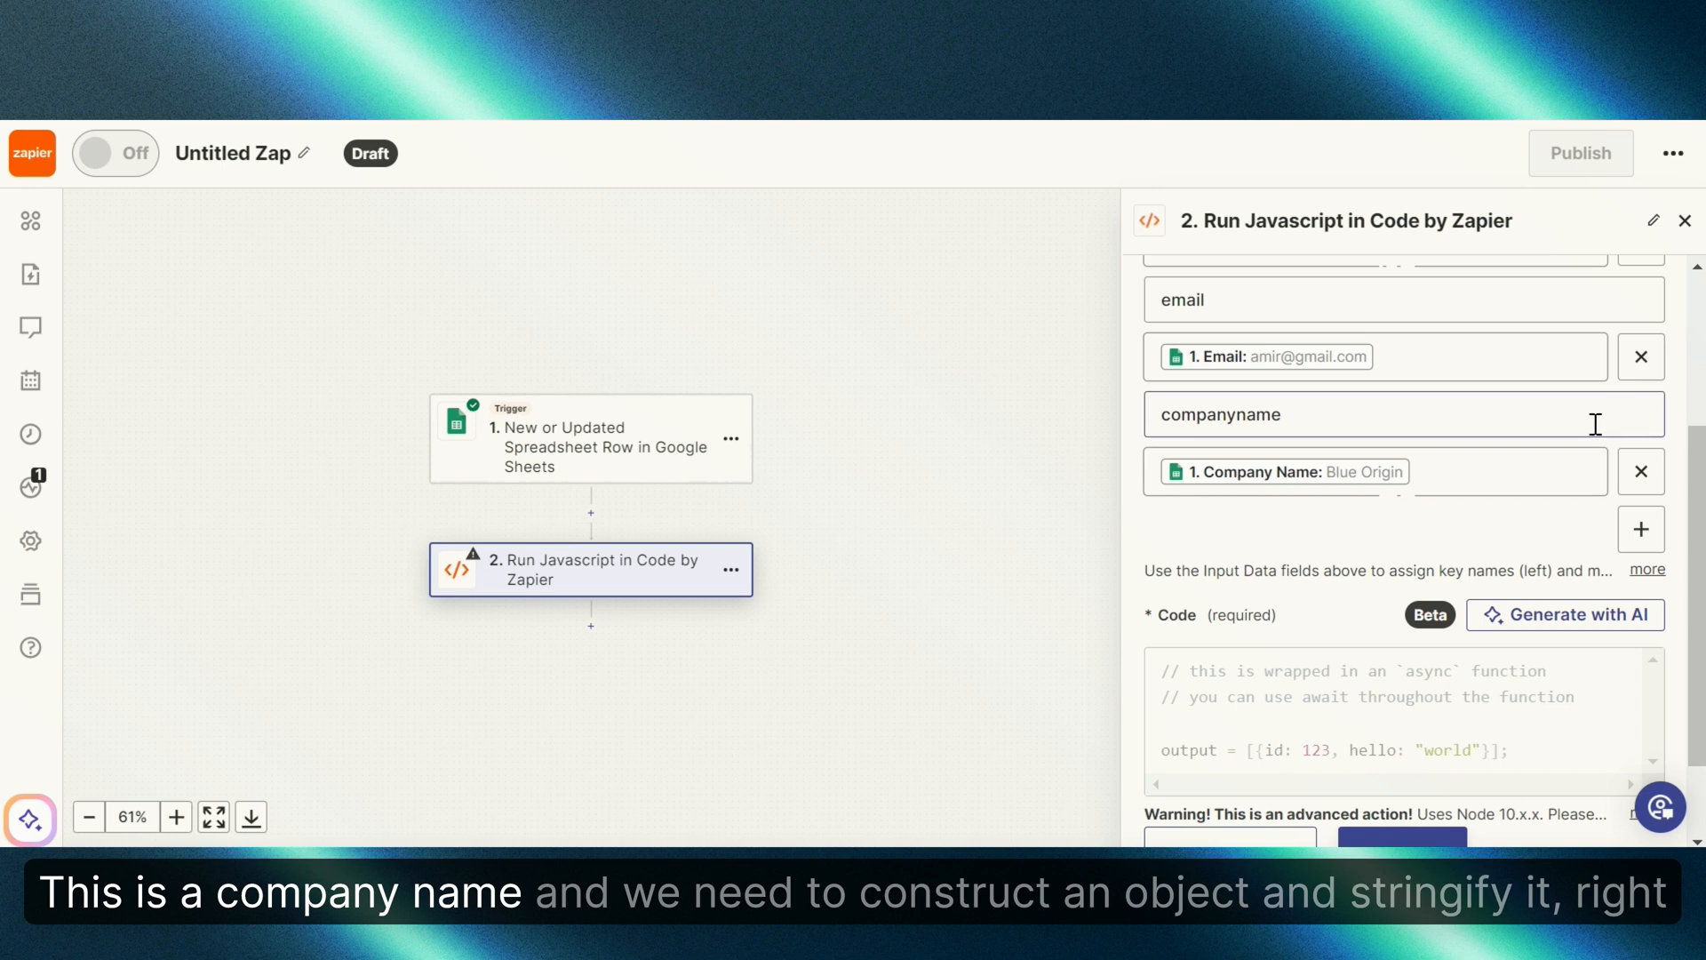
scroll(1593, 424, "down", 3)
scroll(1593, 424, "up", 3)
scroll(1594, 425, "up", 2)
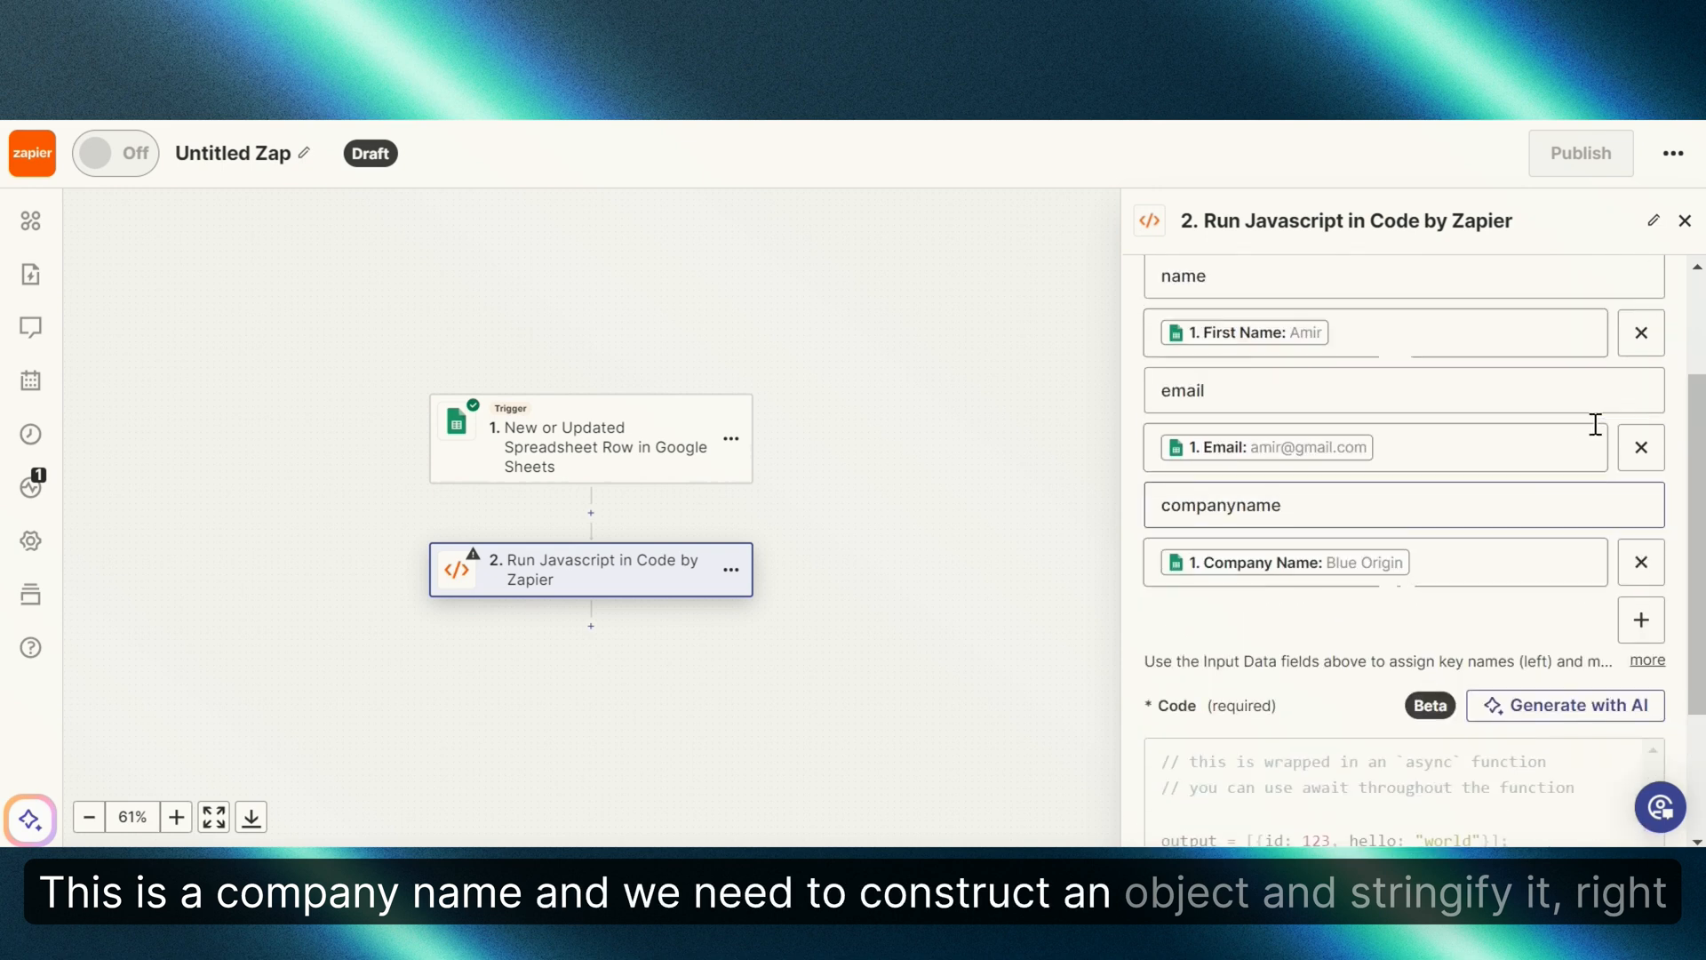
scroll(1600, 434, "down", 3)
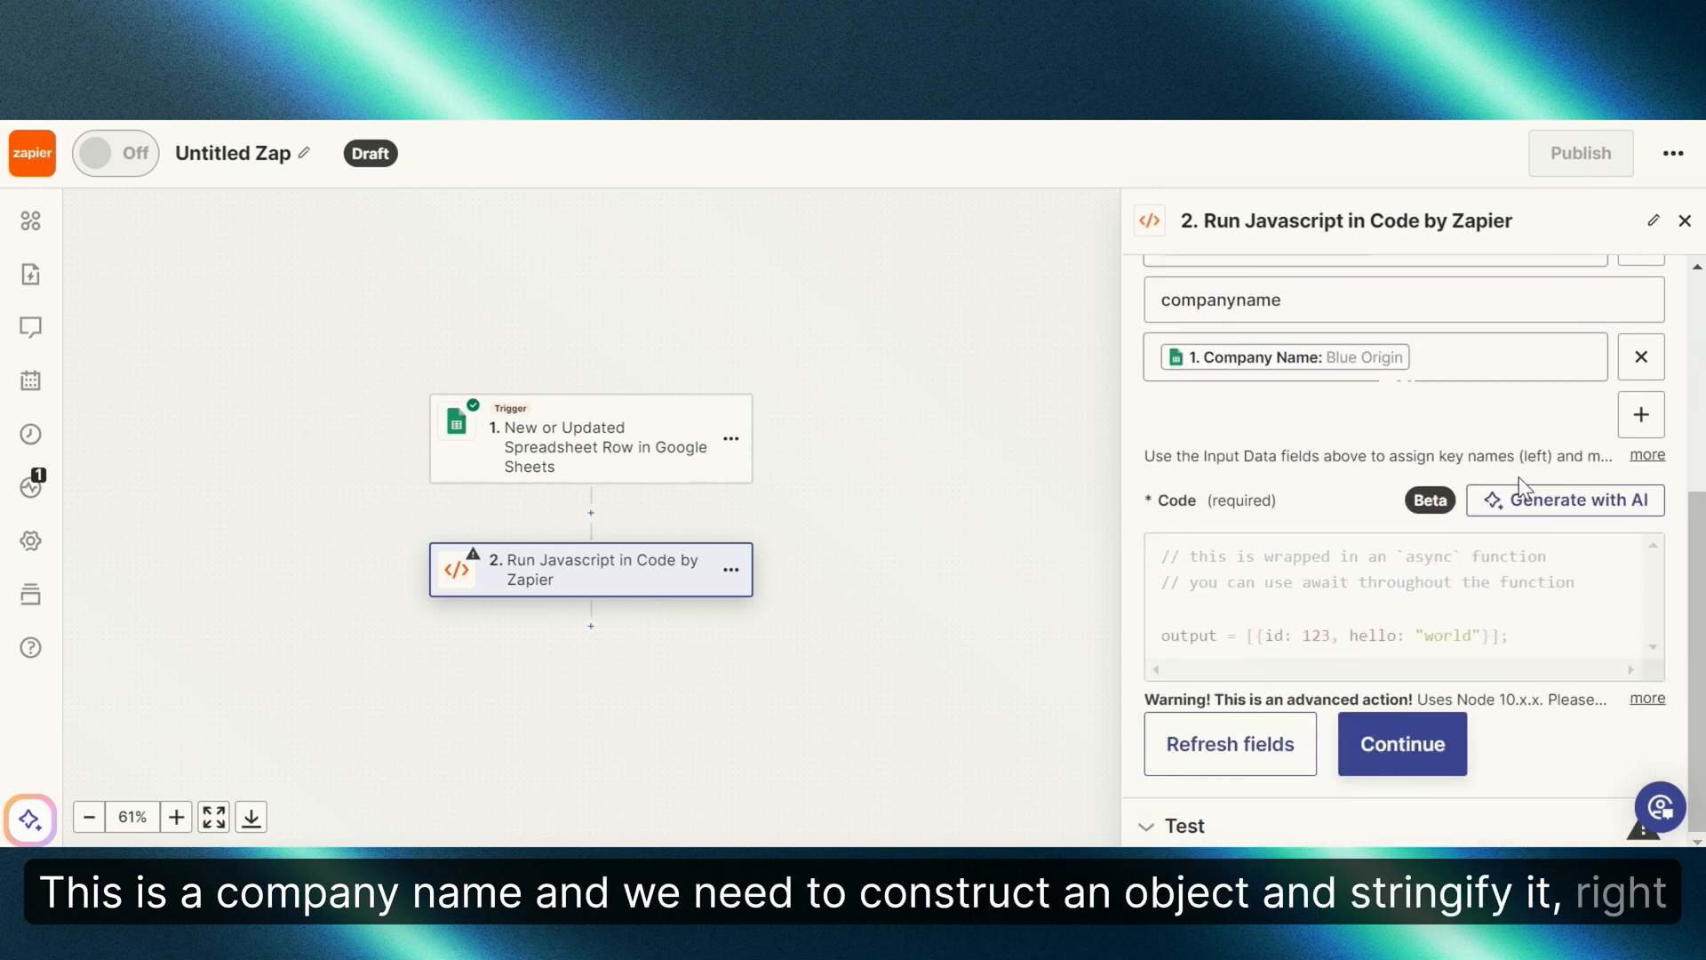
Step: Copy the JavaScript function from Notepad and paste it over the Code field's default code
left_click(834, 870)
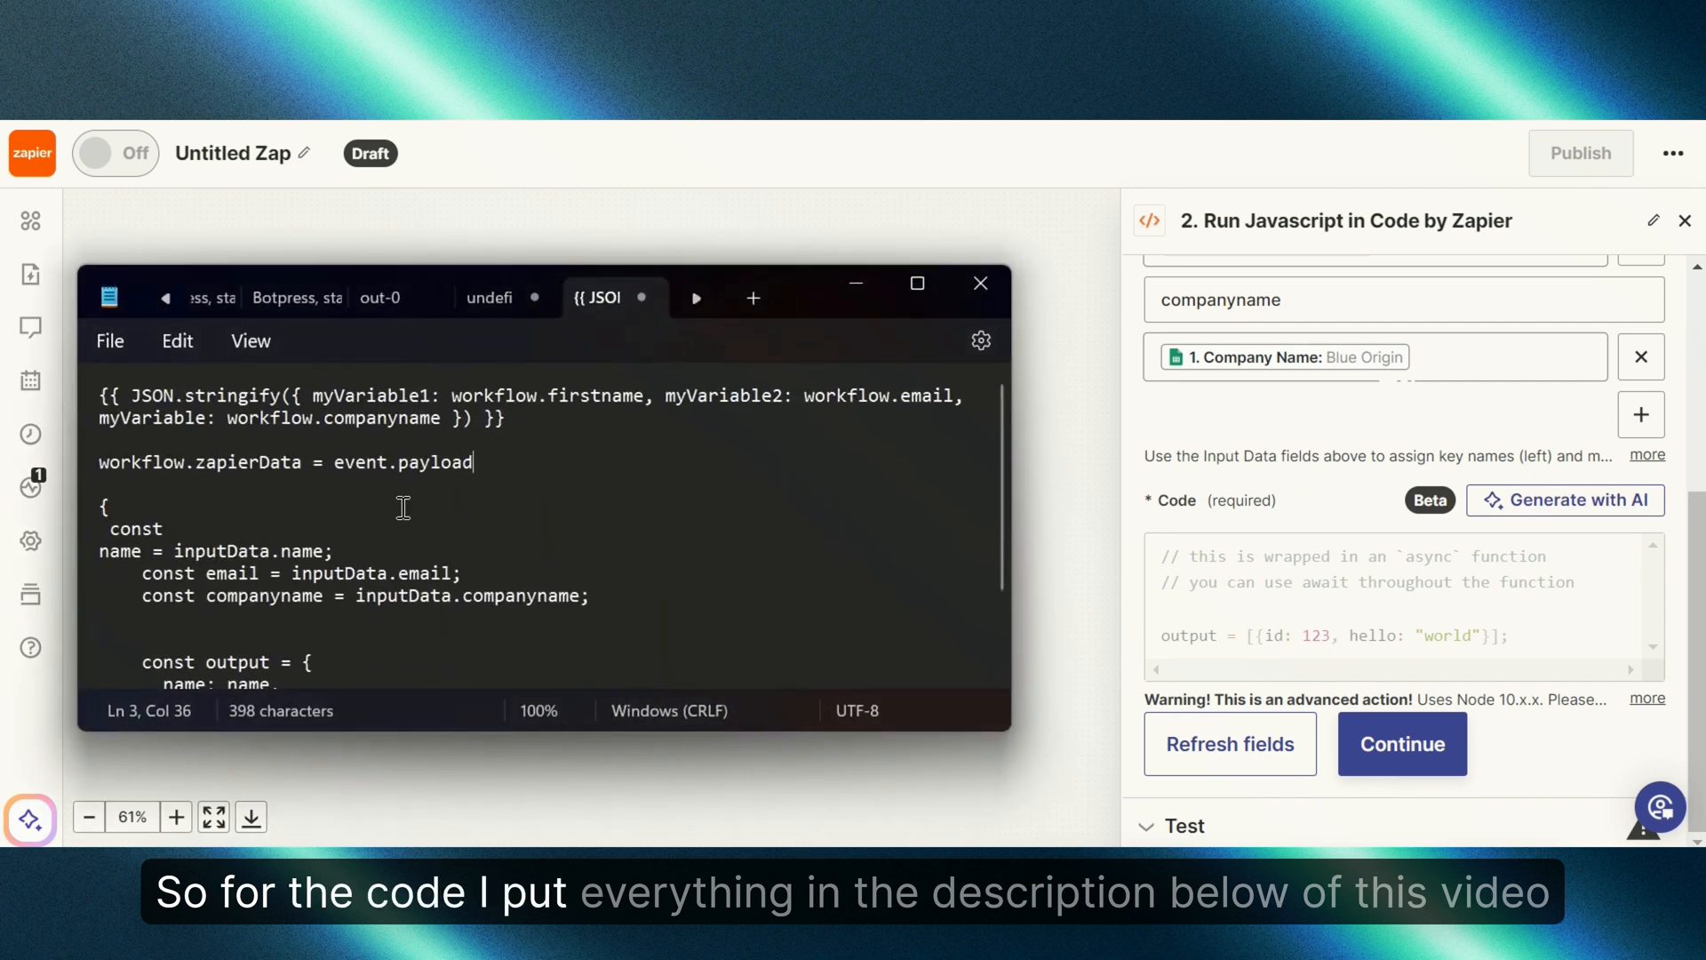
left_click(106, 500)
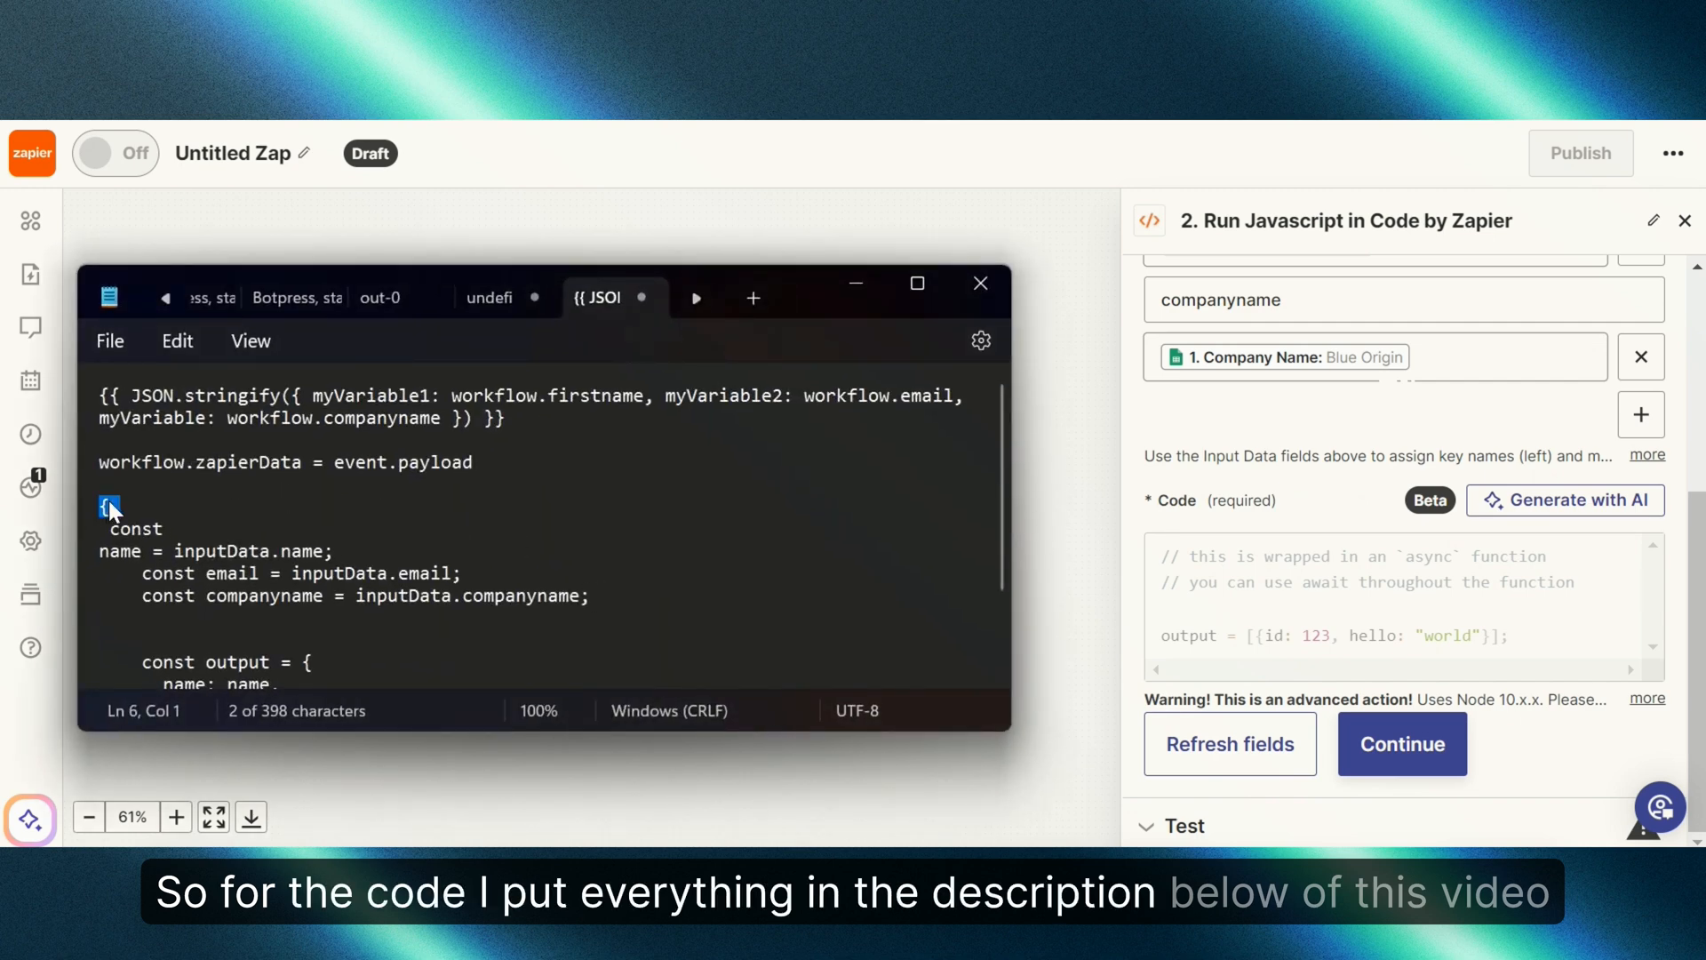
scroll(115, 495, "down", 2)
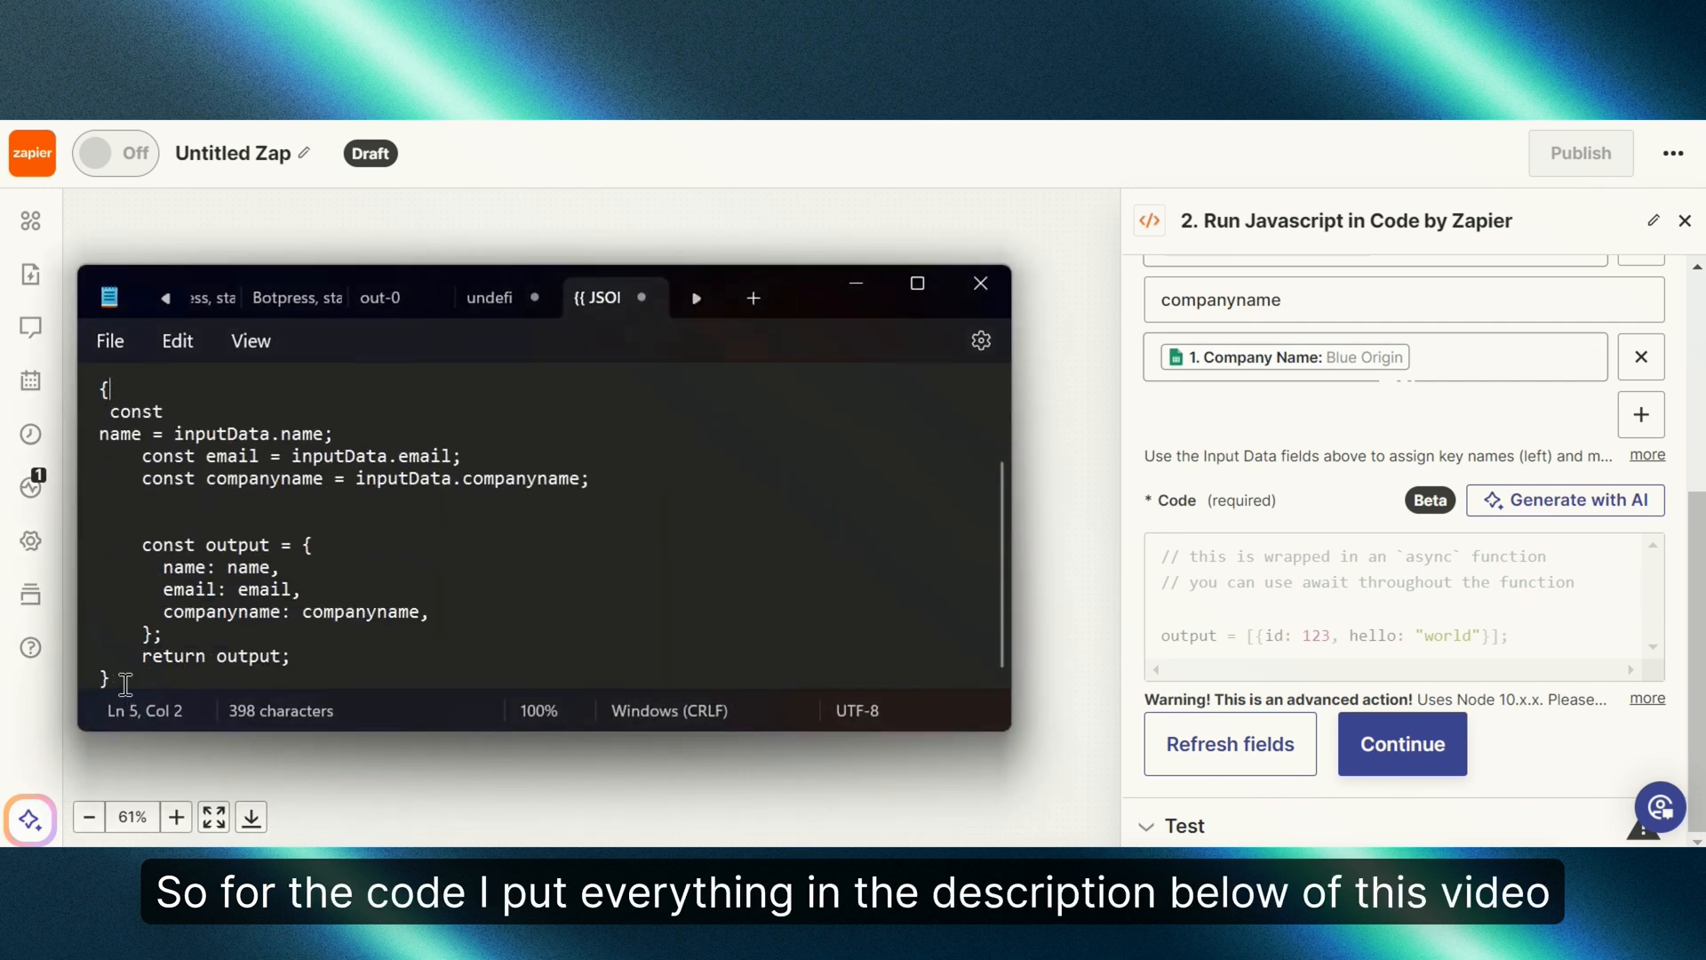
left_click_drag(126, 684, 94, 435)
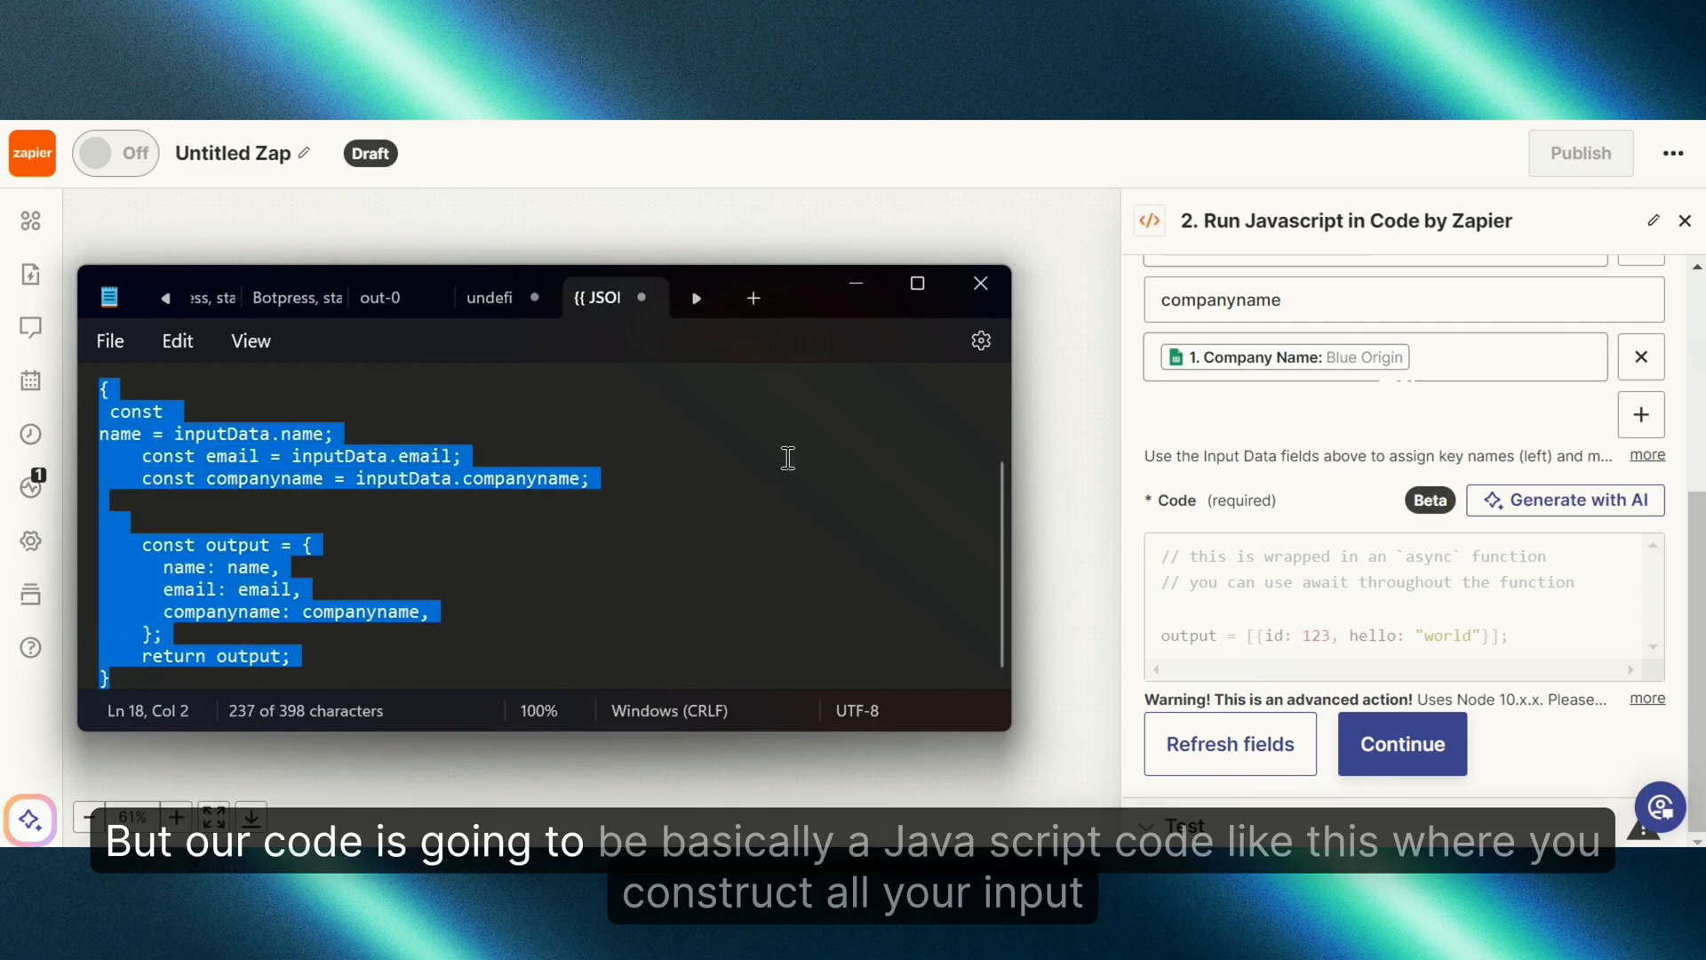
left_click(1244, 578)
key("ctrl+a")
type("{  const name = inputData.name;     const email = inputData.email;     const companyname = inputData.companyname;       const output = {       name: name,       email: email,       companyname: companyname,     };     return output; }")
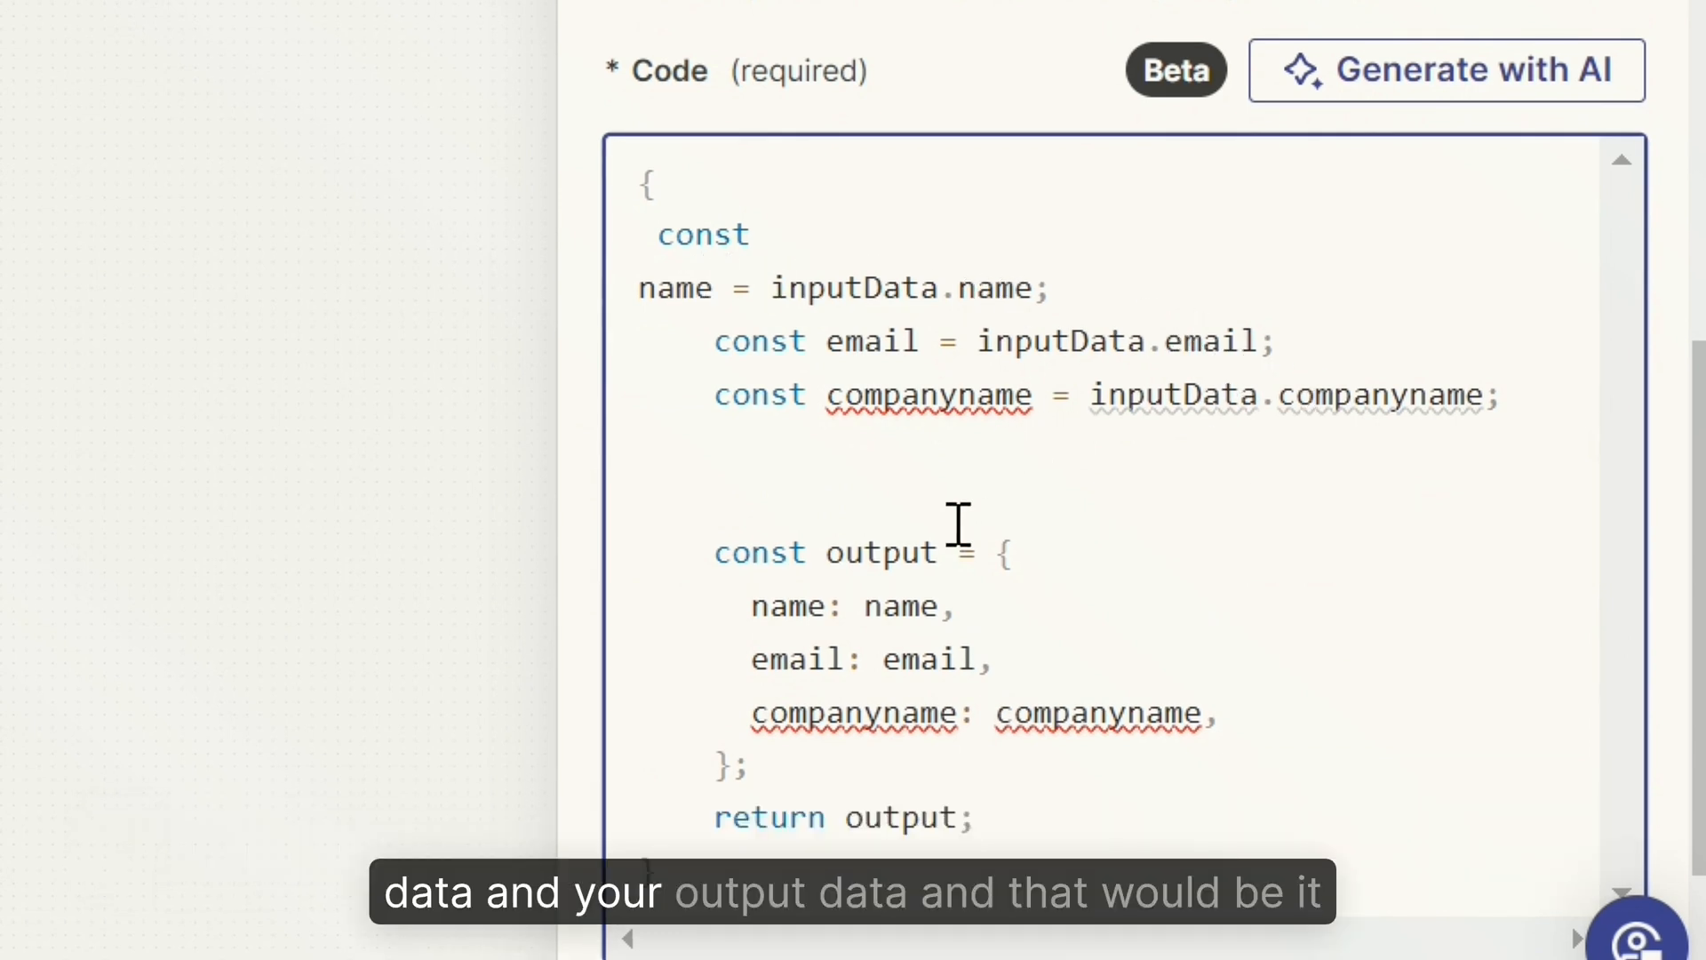
Step: Test the Run Javascript step so it returns separate Name, Email and Companyname values
scroll(924, 551, "down", 3)
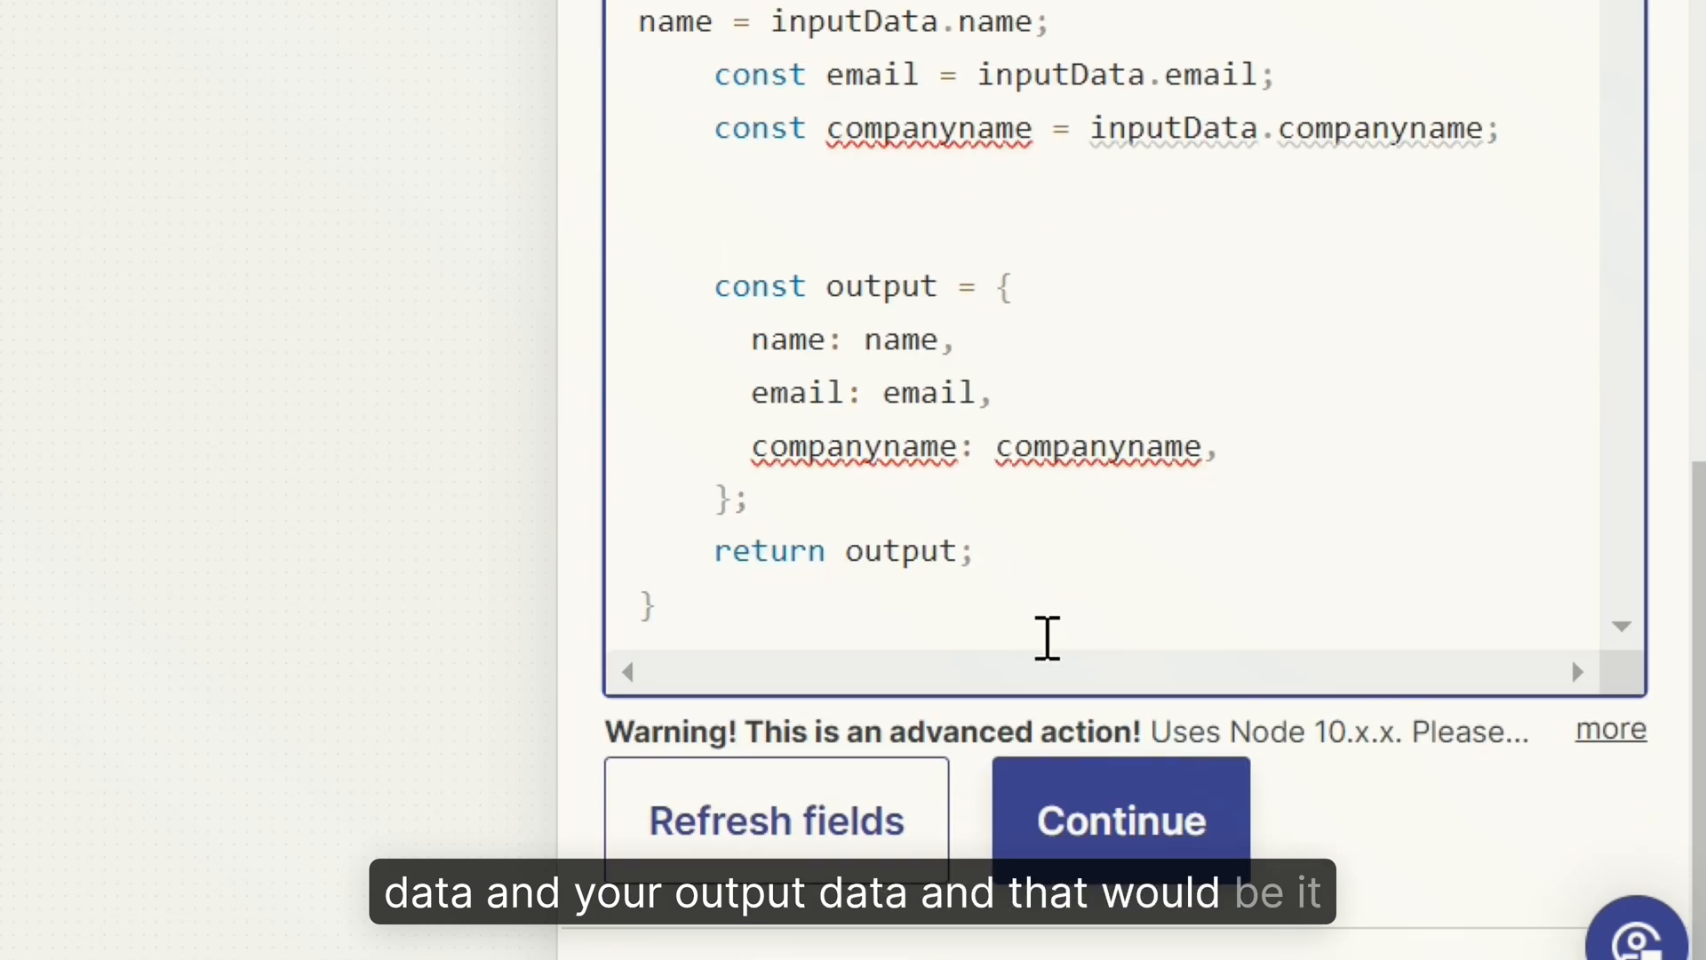
left_click(1143, 845)
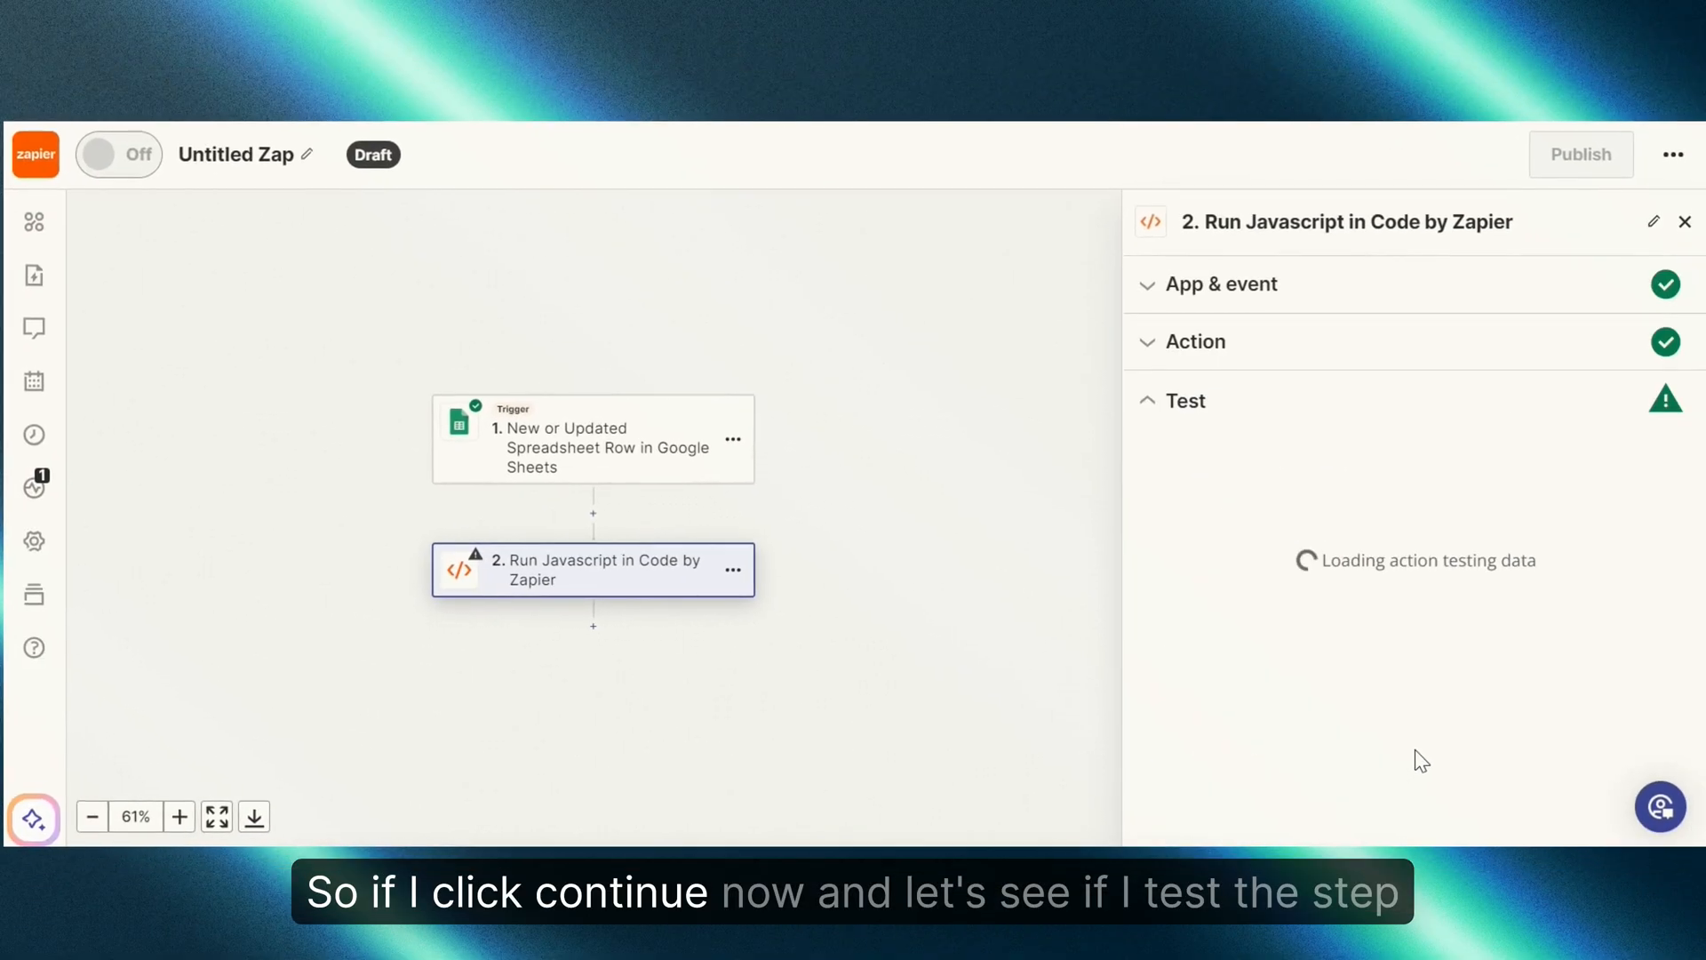
scroll(1386, 617, "down", 1)
scroll(1394, 618, "down", 2)
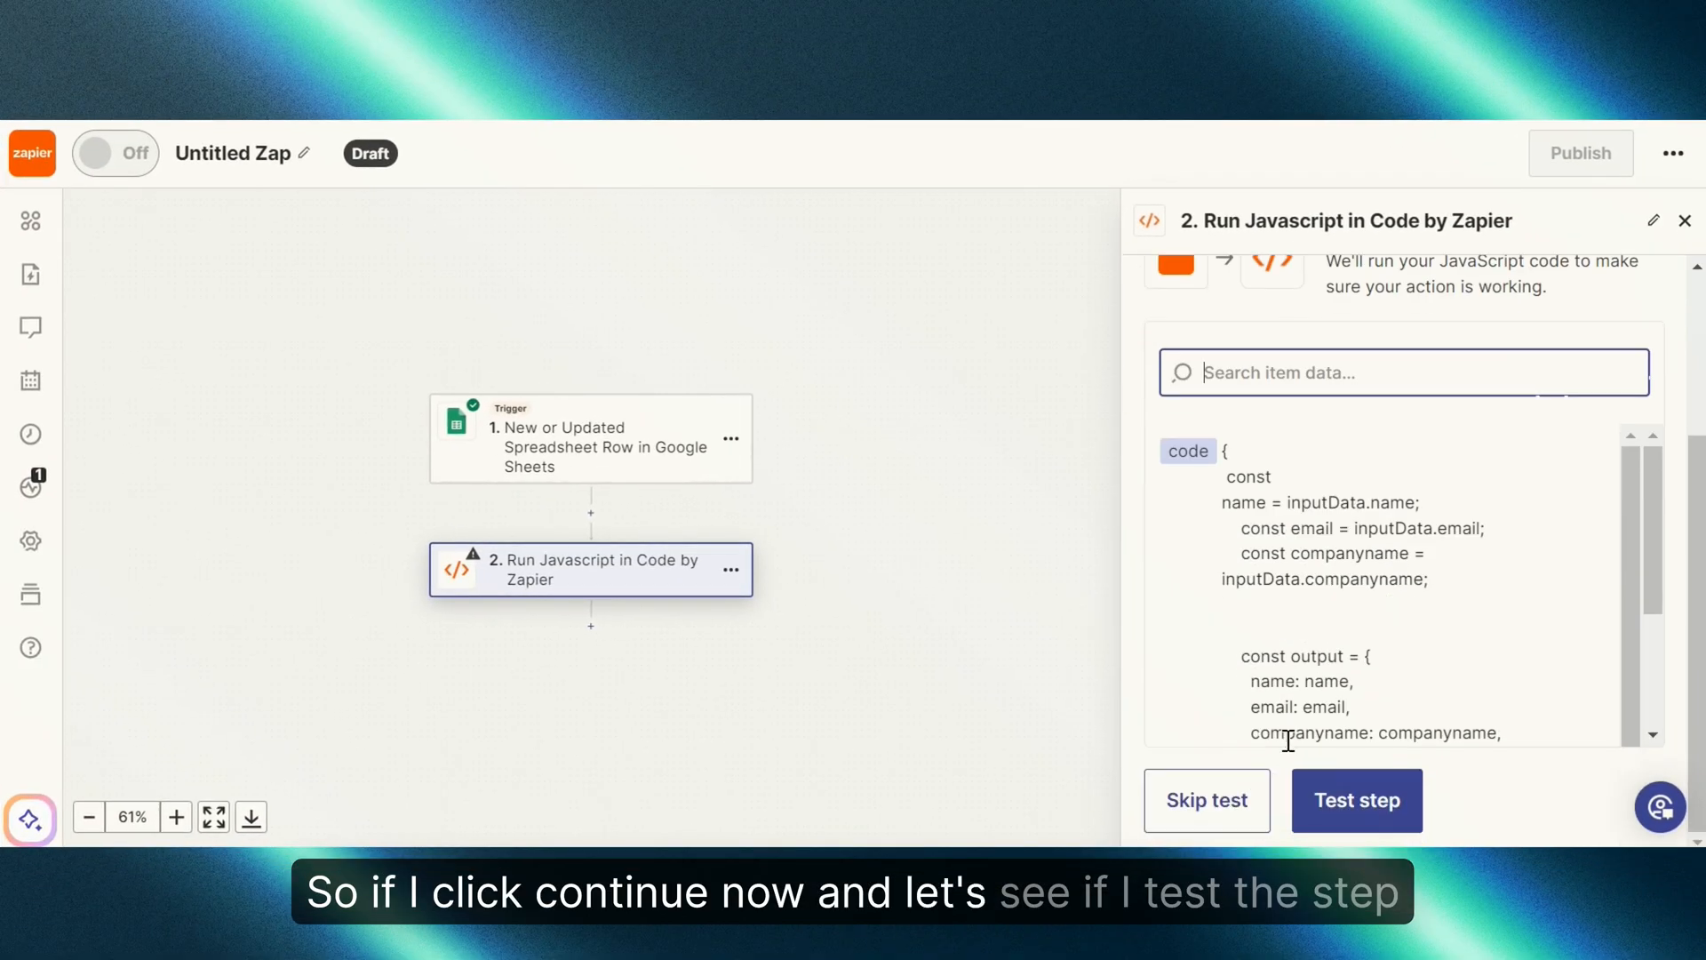
left_click(1318, 802)
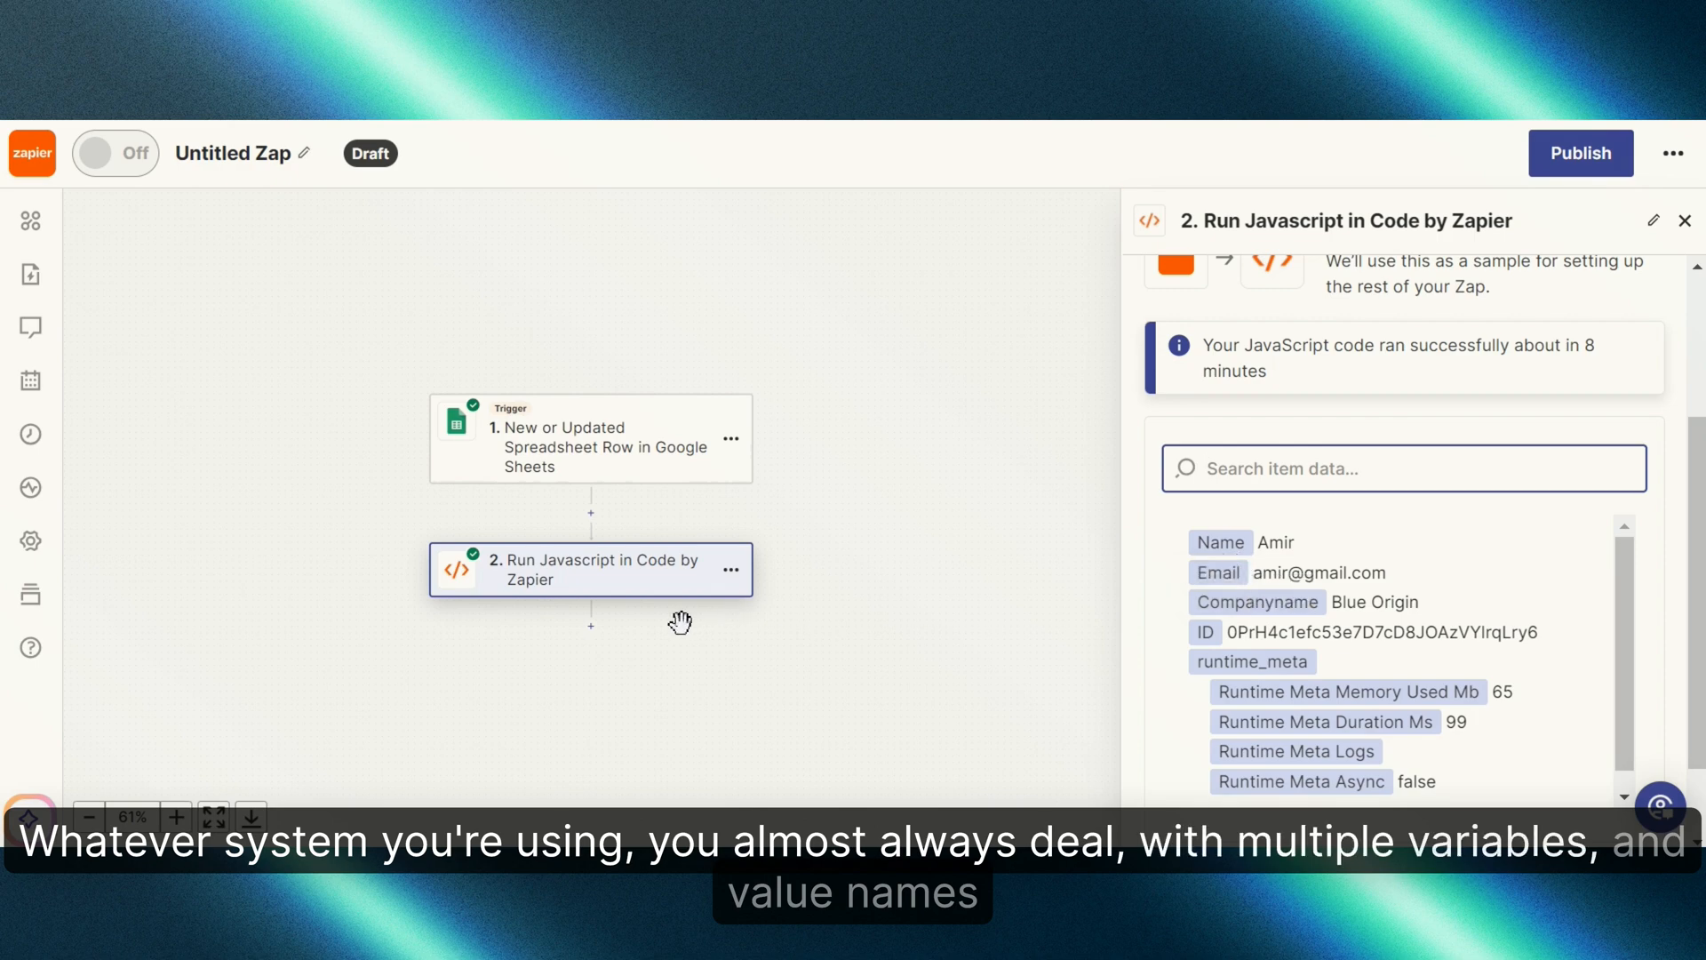
left_click(592, 627)
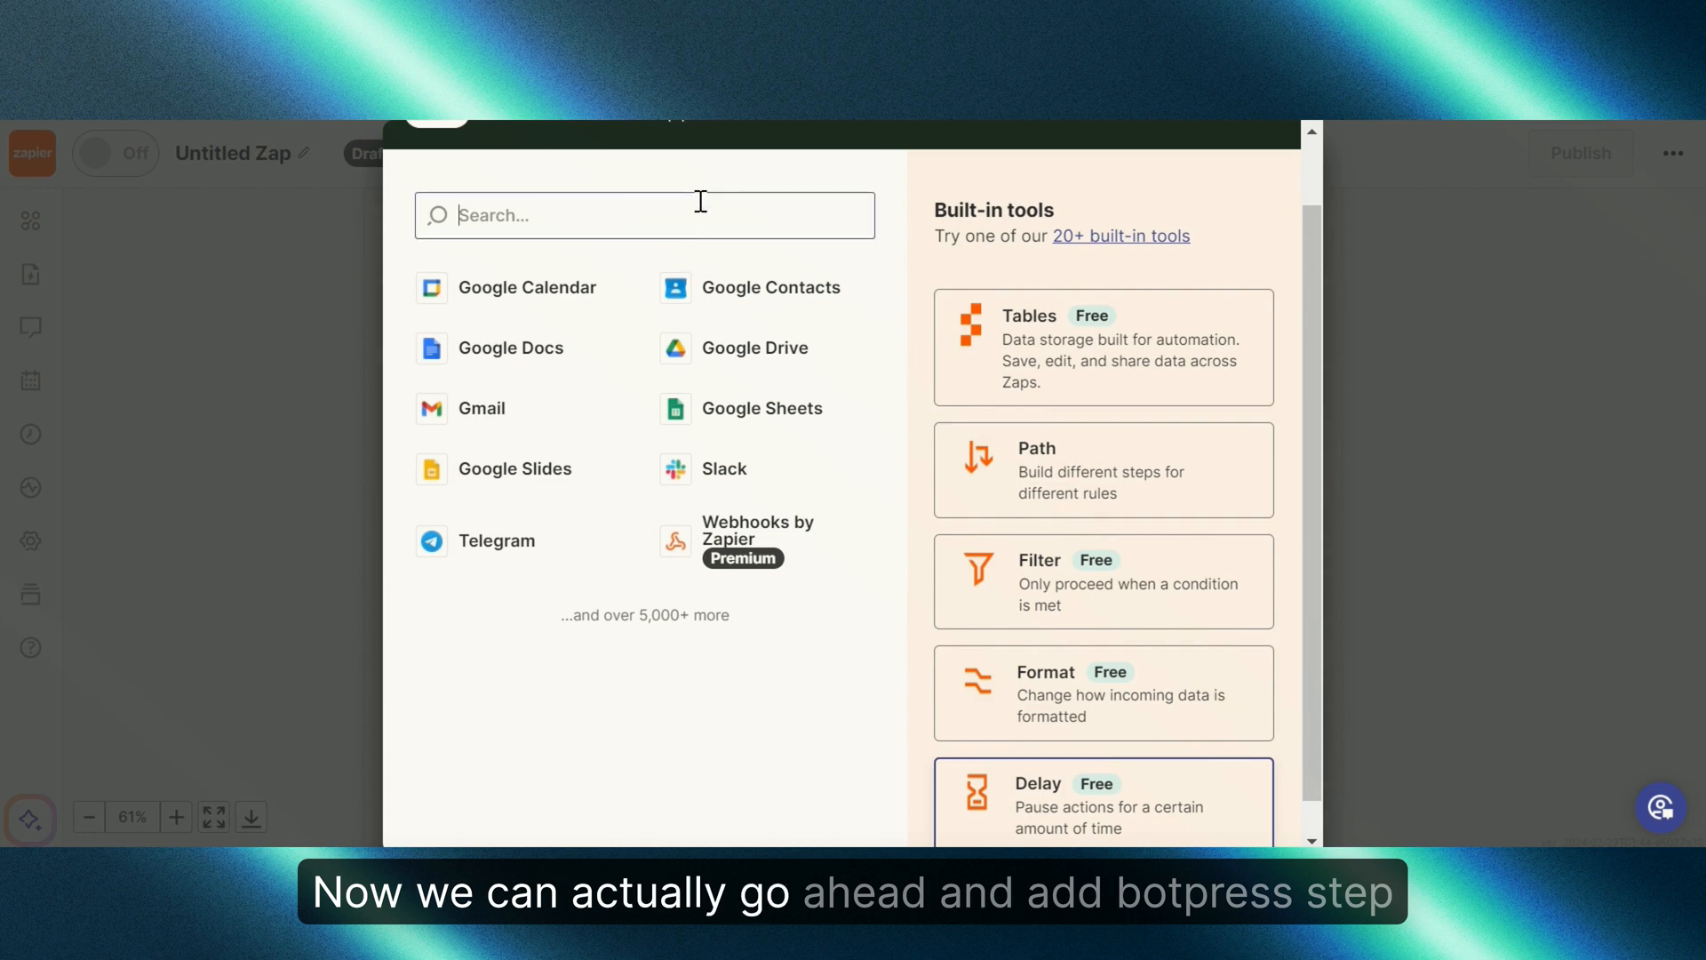
Step: Make step 3 the Botpress (0.2.0) Send Event action and confirm the connected Botpress account
type("botpree")
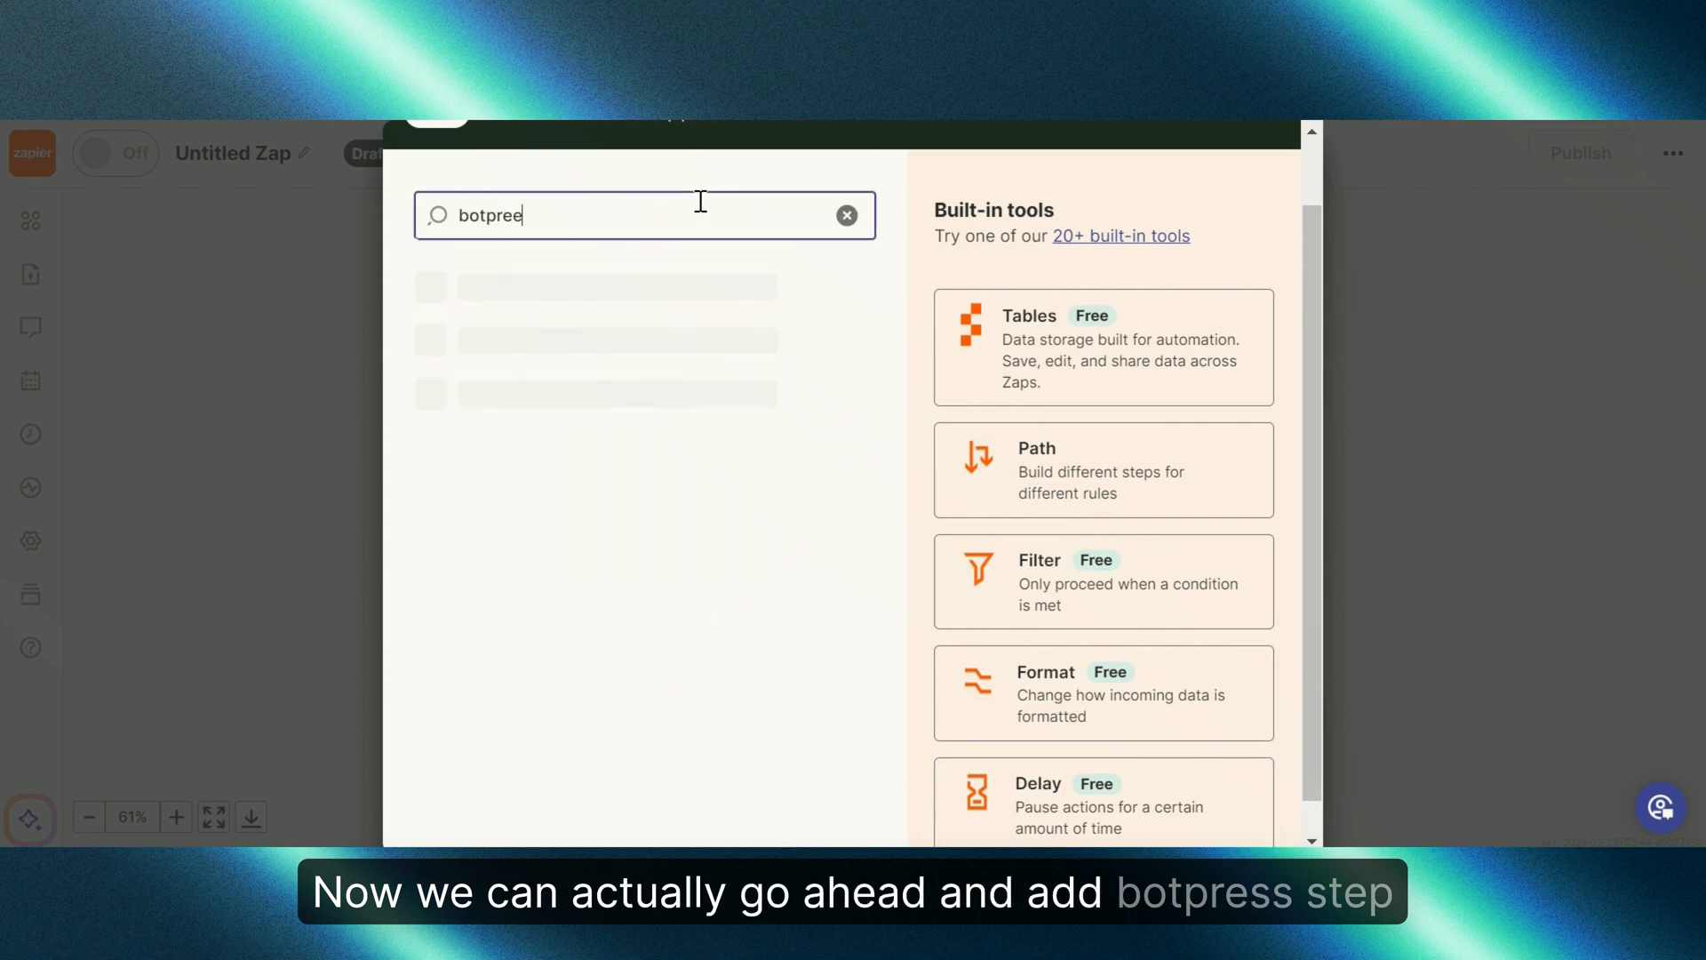
key("BackSpace")
type("ss")
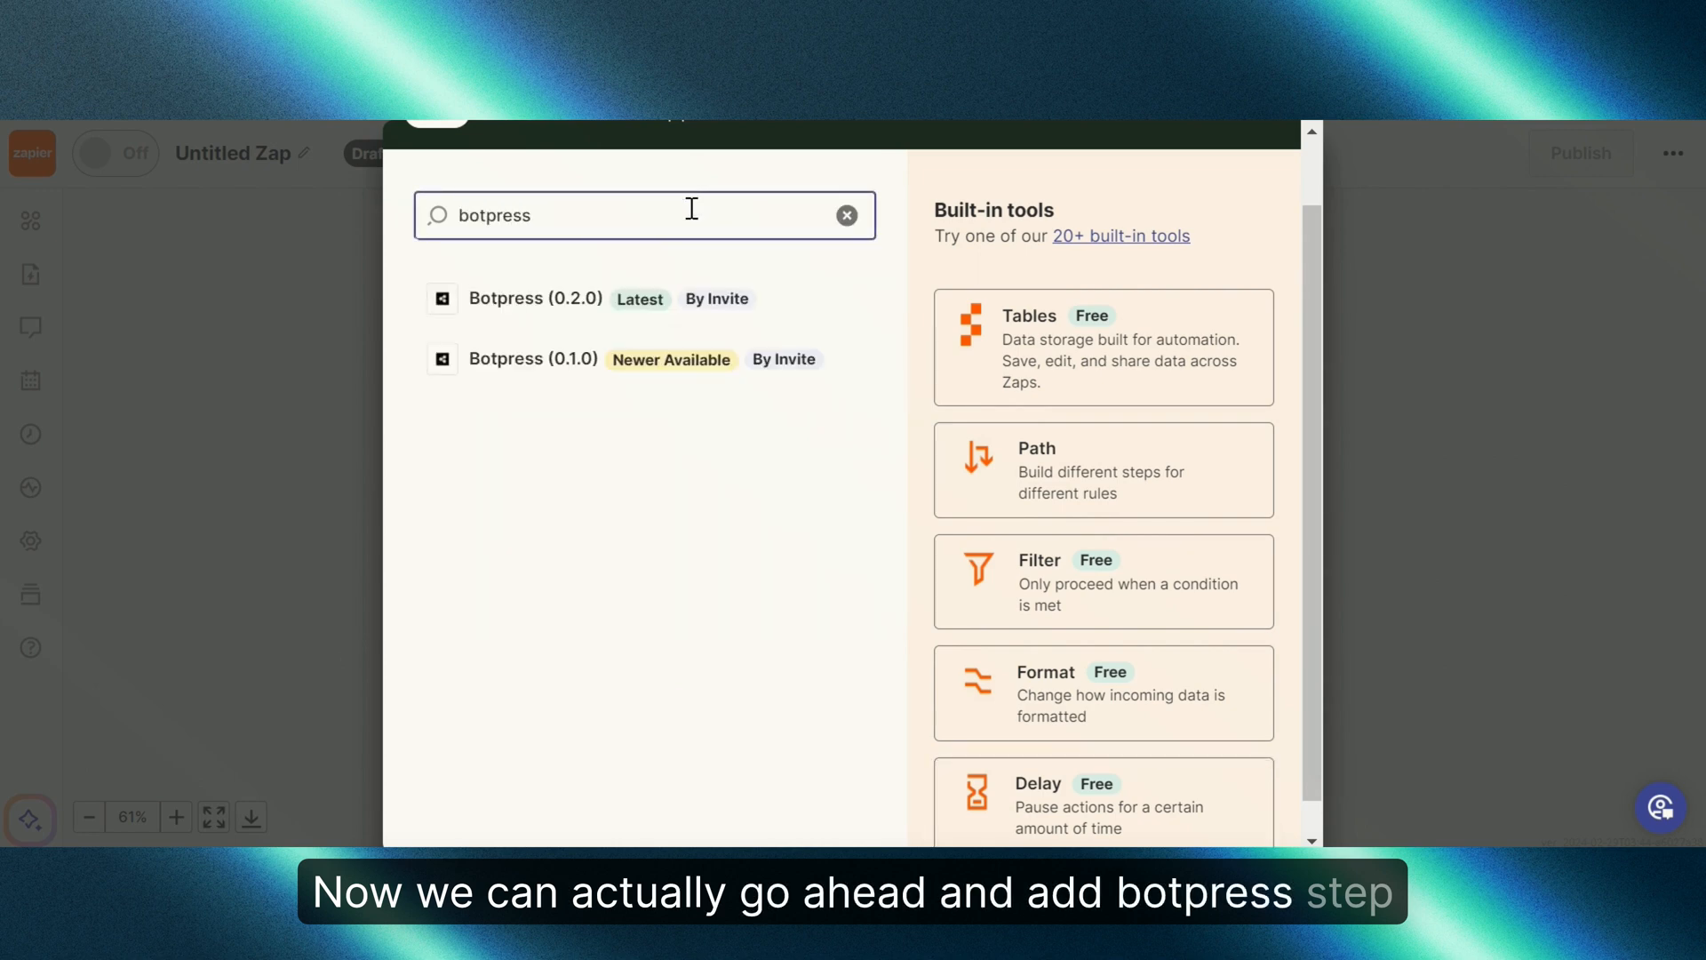
left_click(599, 293)
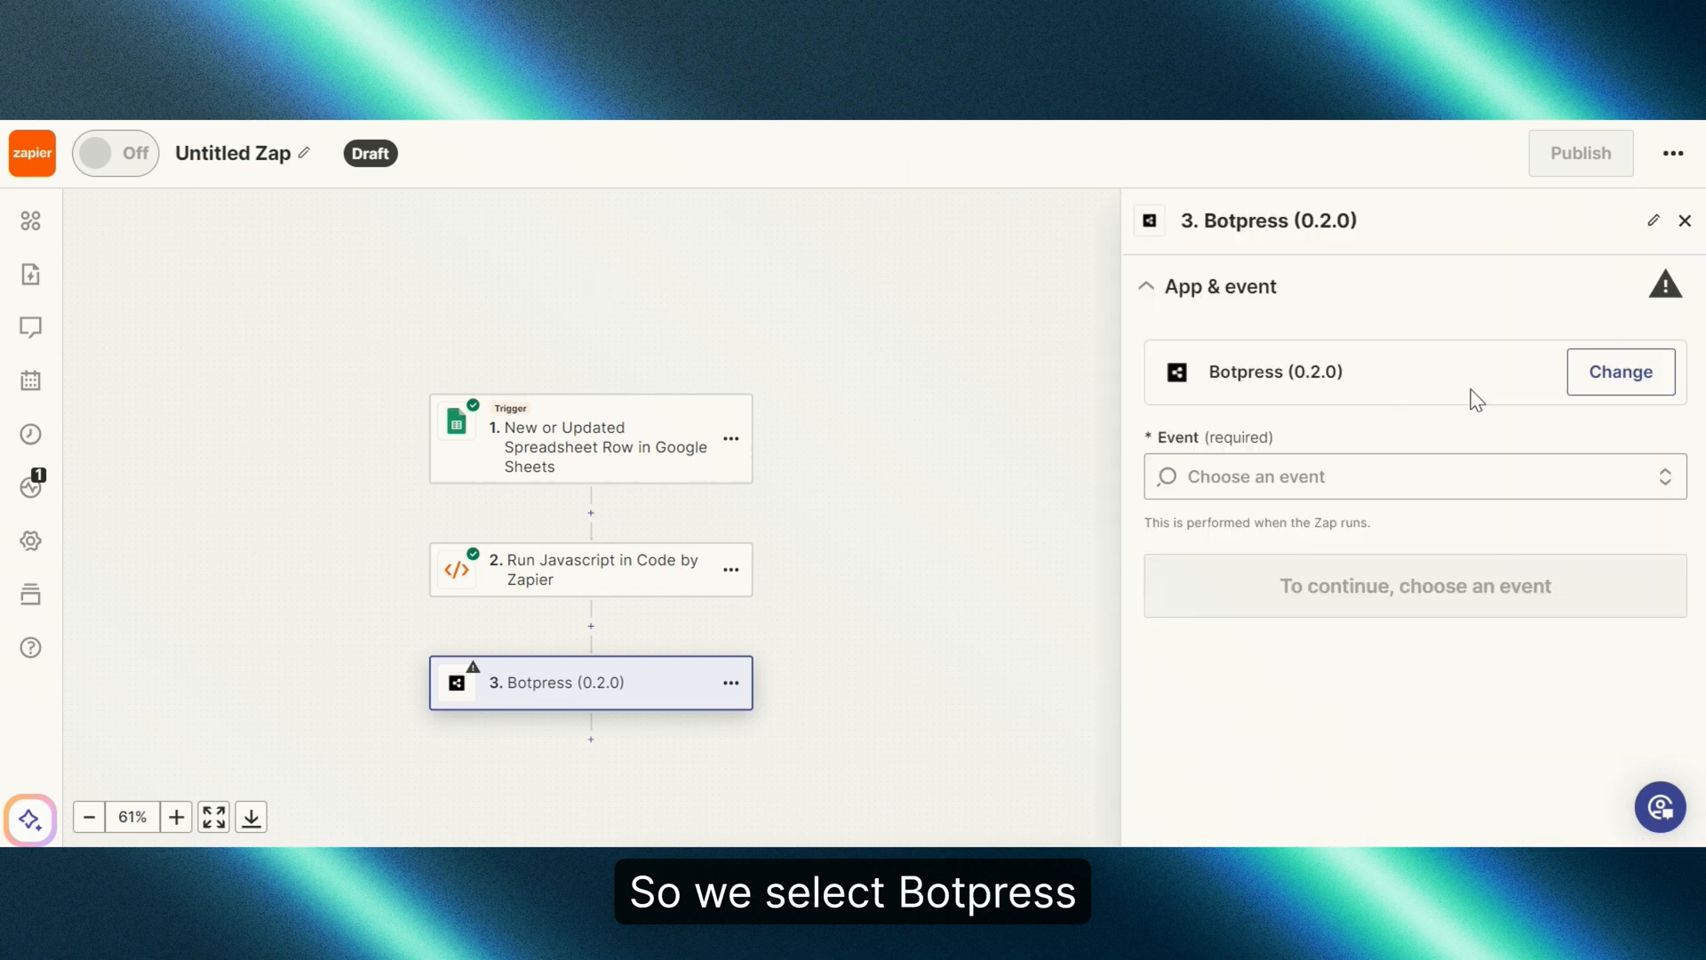
left_click(1492, 464)
left_click(1355, 565)
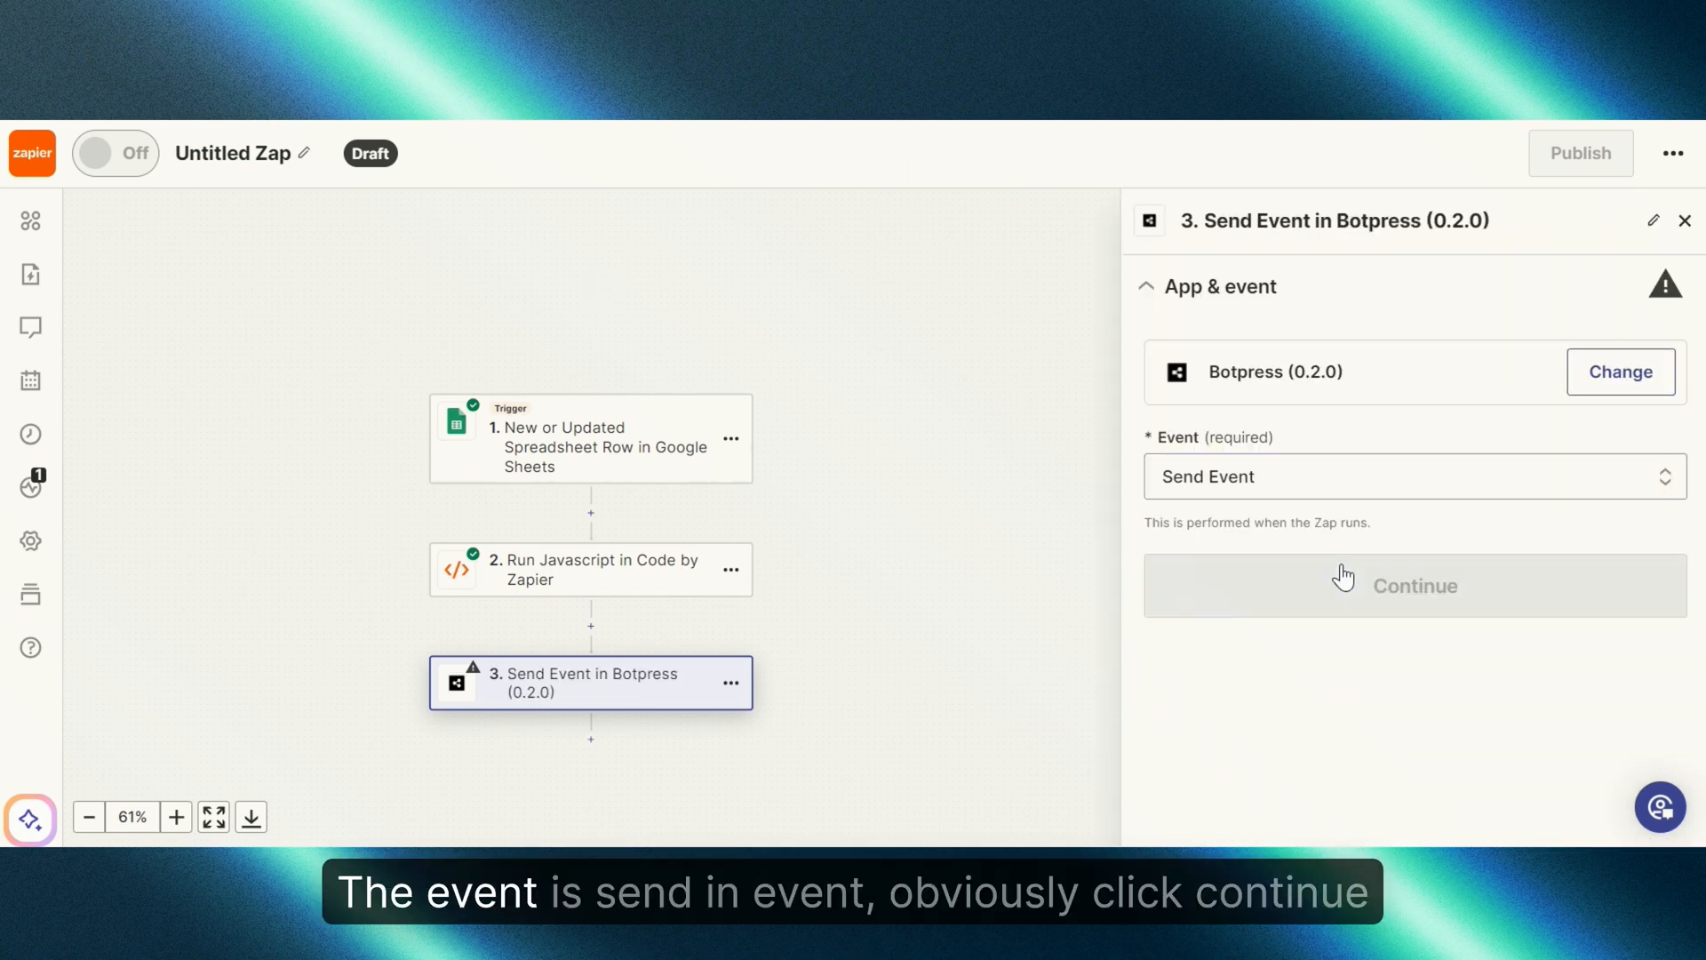
left_click(1365, 576)
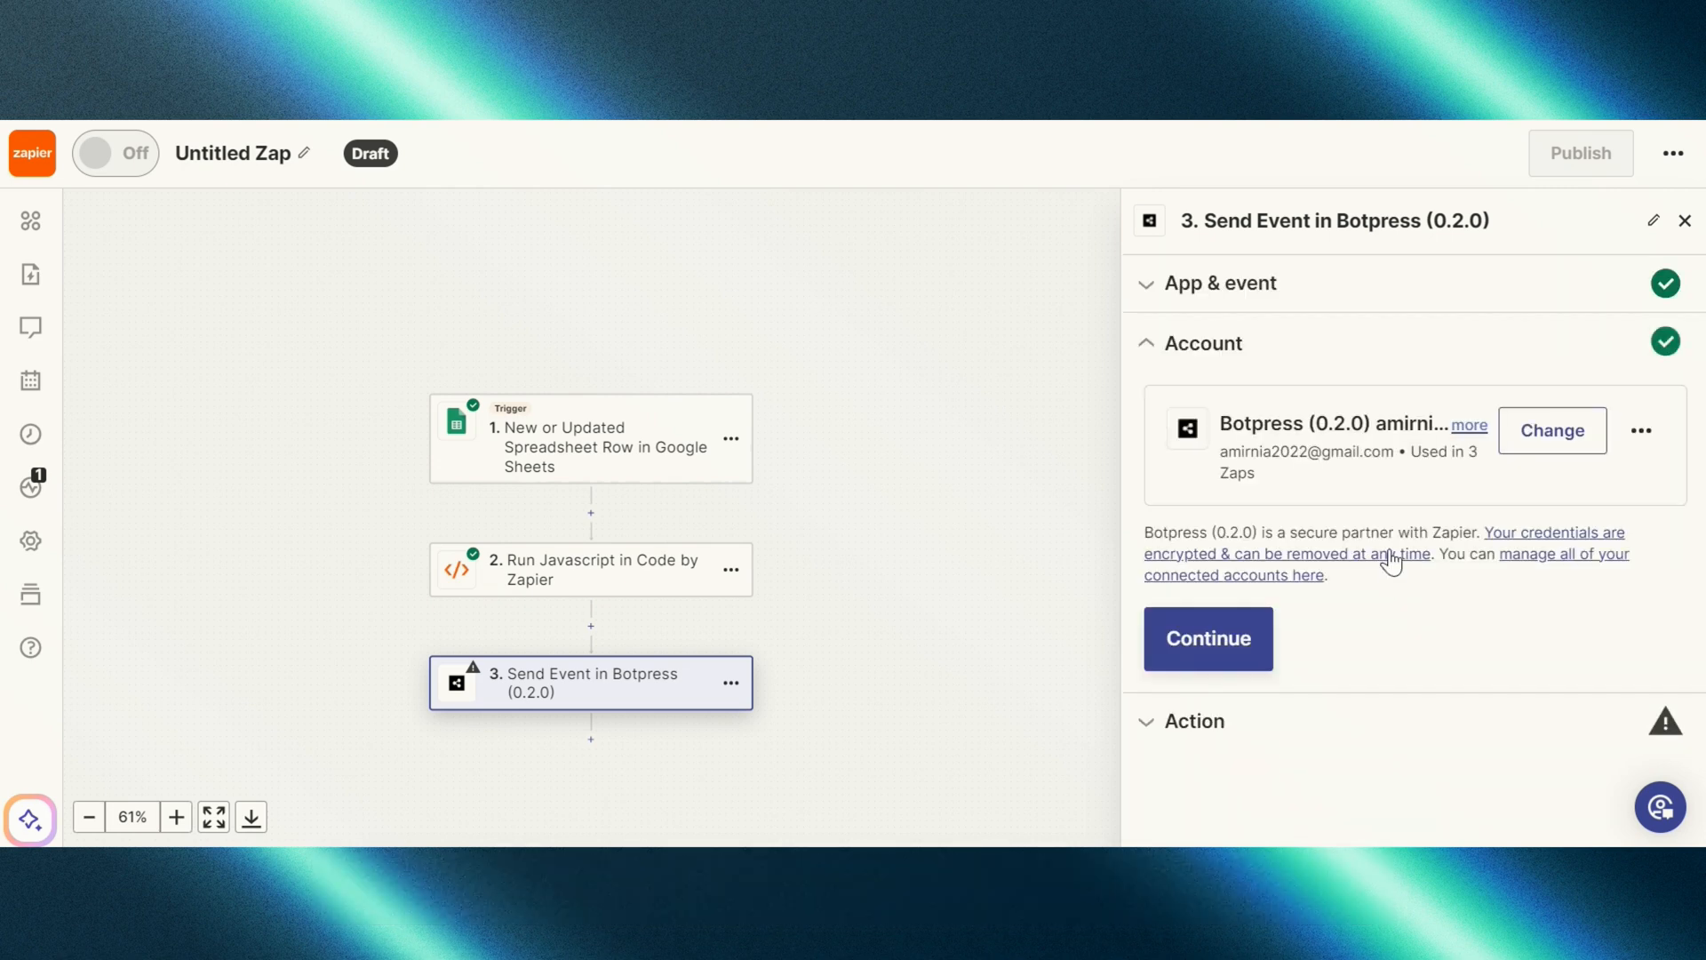
left_click(1234, 640)
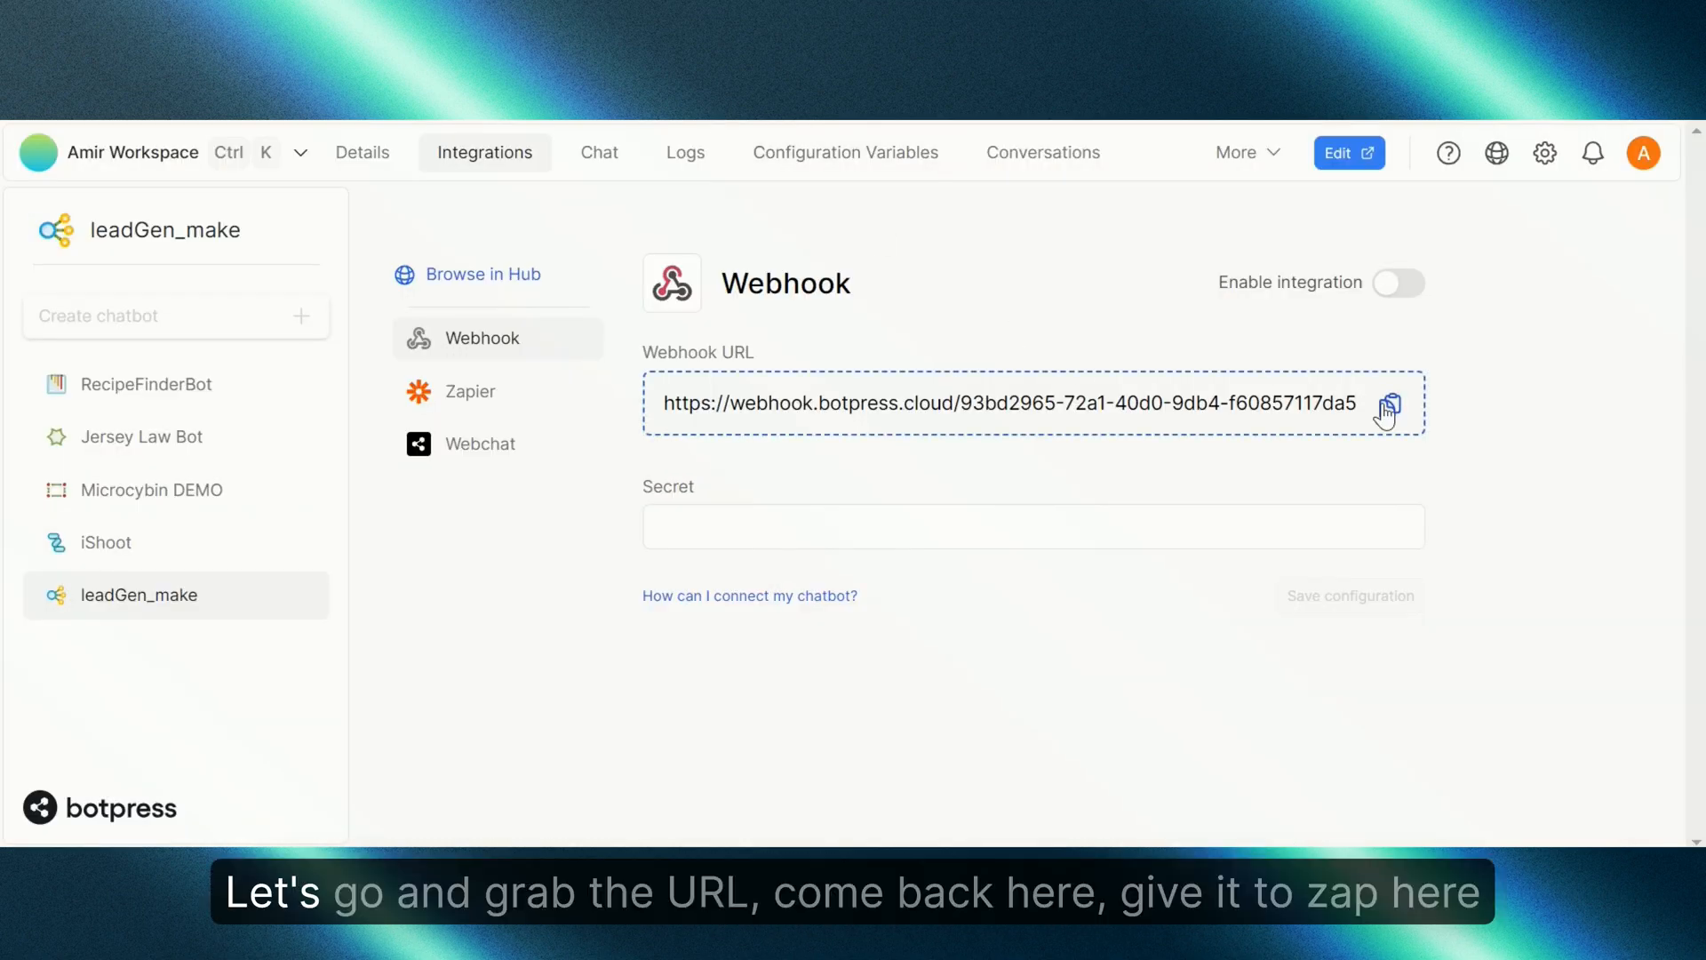
Step: Paste the bot's Botpress webhook URL into the Webhook URL field
left_click(1389, 407)
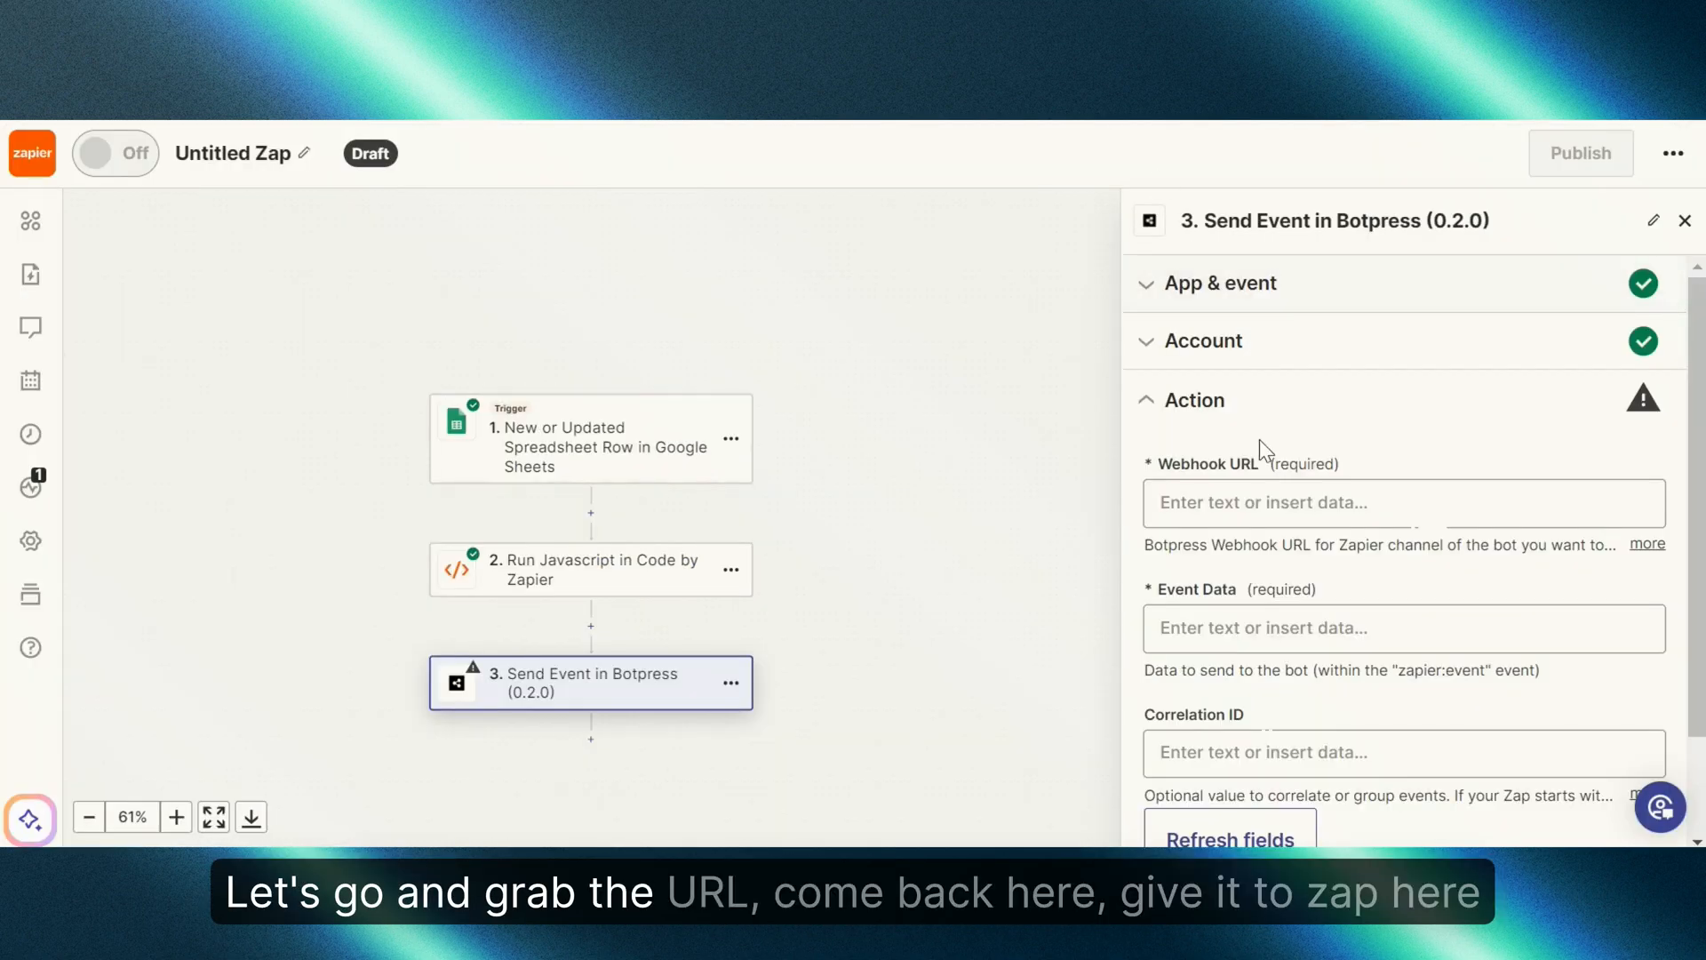
left_click(1271, 499)
key("ctrl+v")
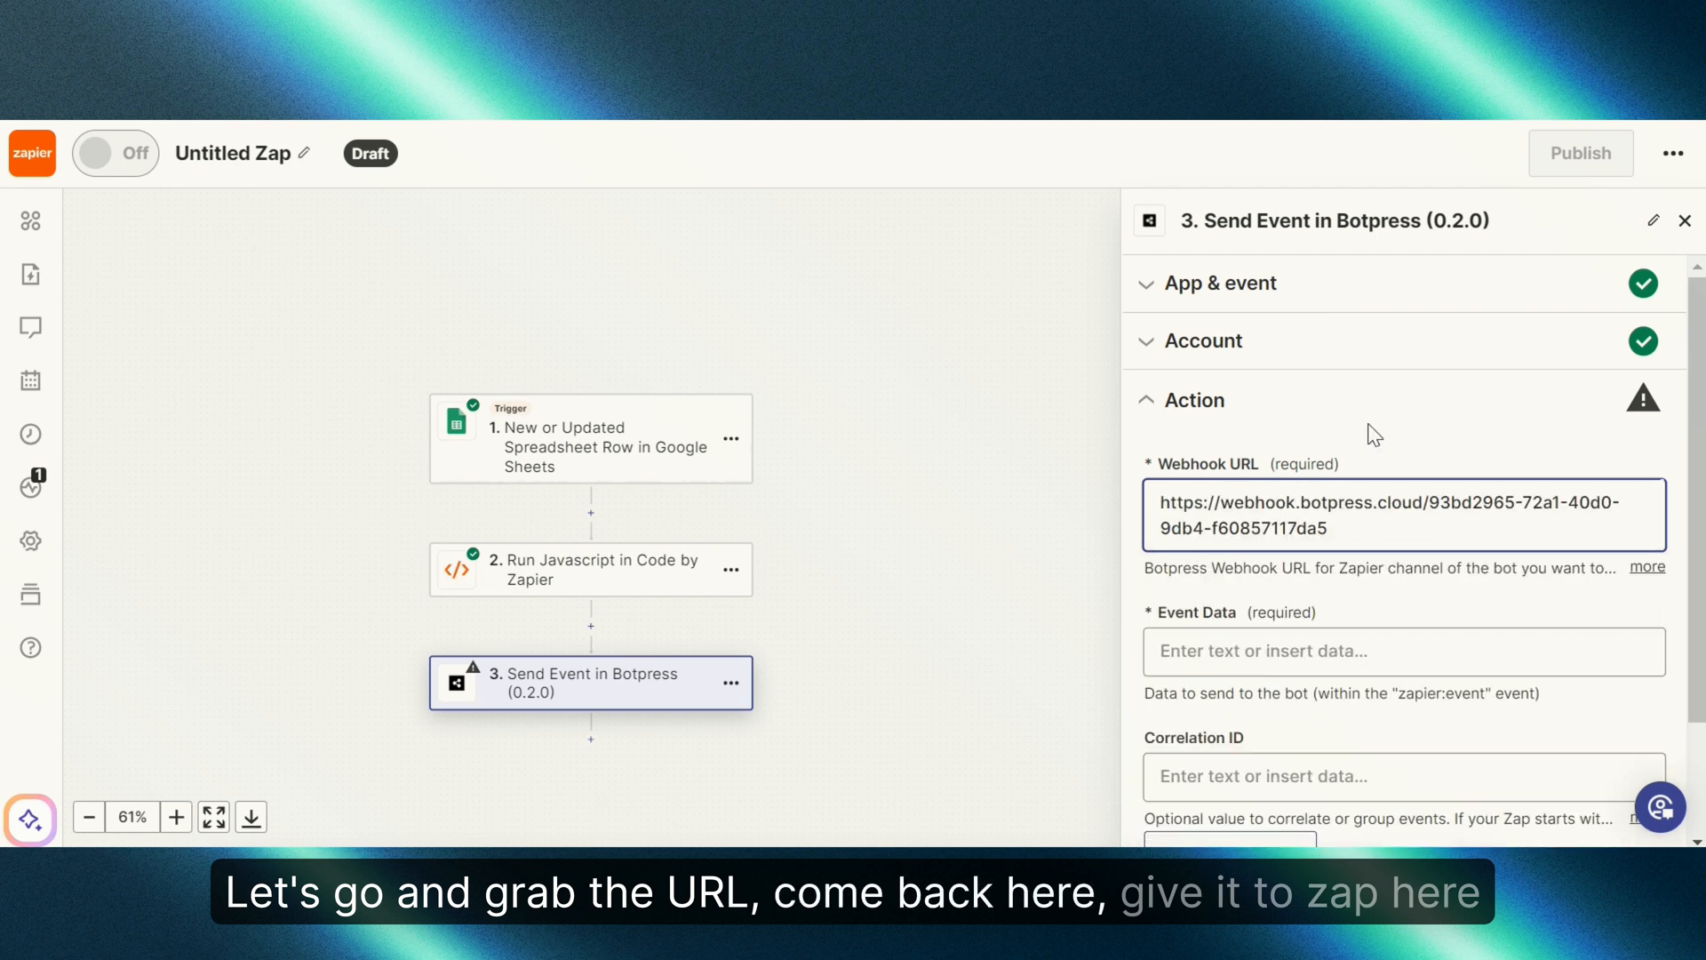
left_click(1374, 434)
Step: Fill Event Data with the code step's Name, Companyname and Email values
scroll(1360, 463, "down", 2)
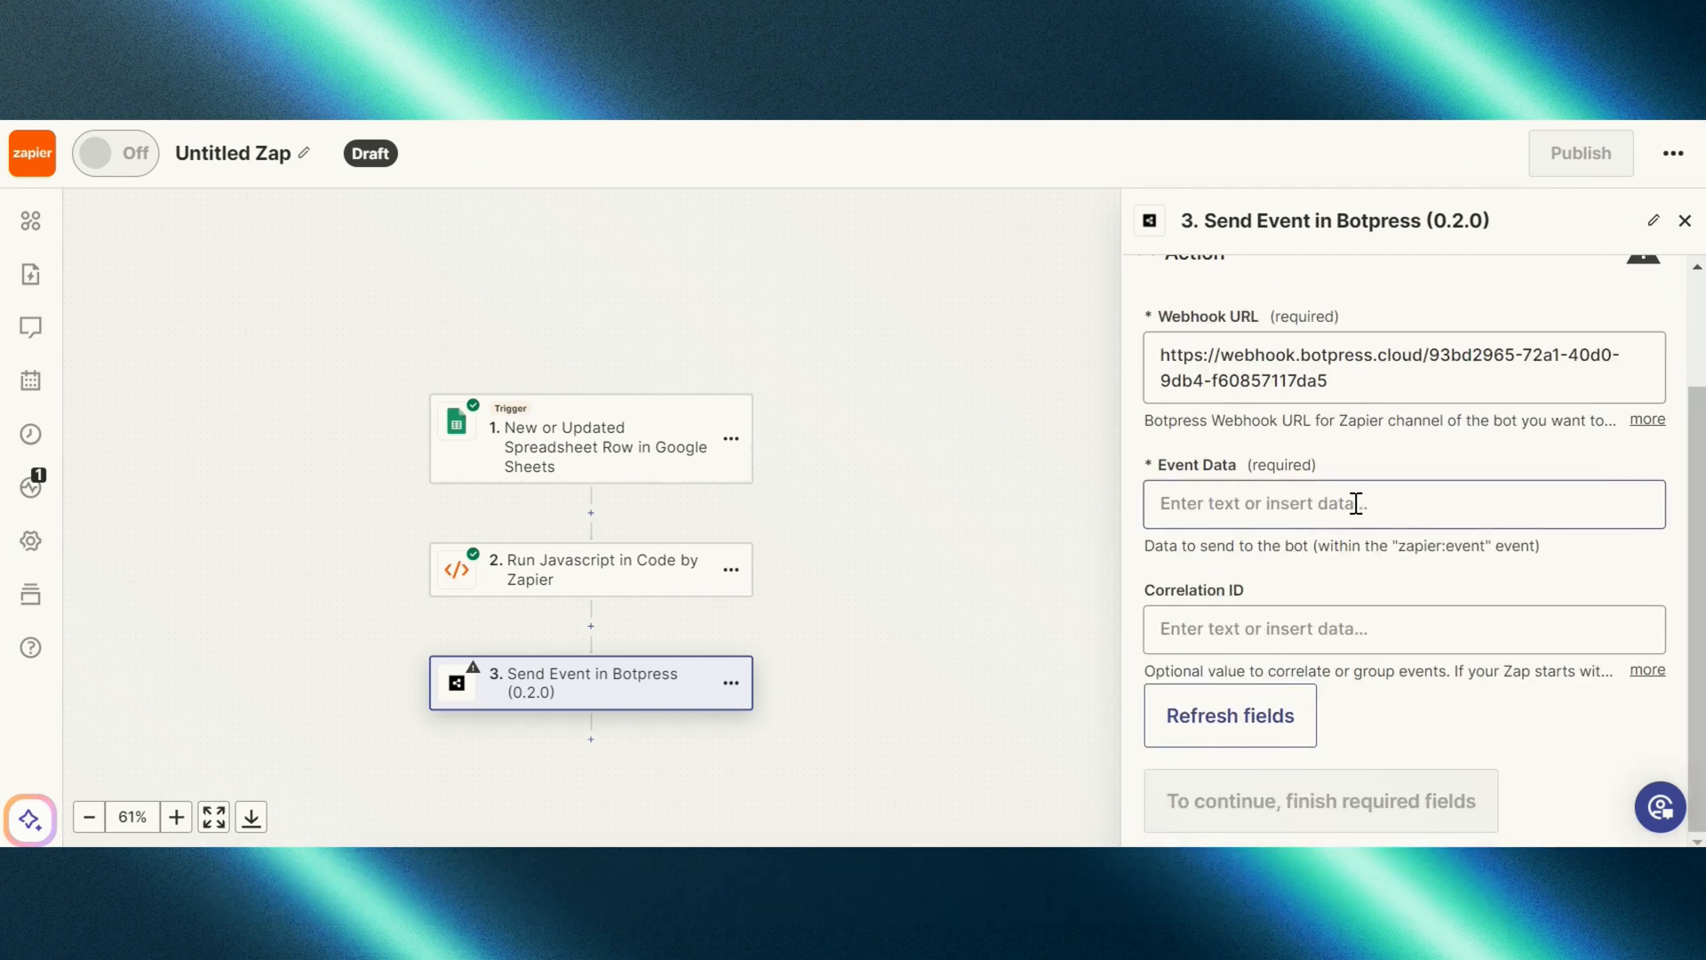
left_click(1356, 504)
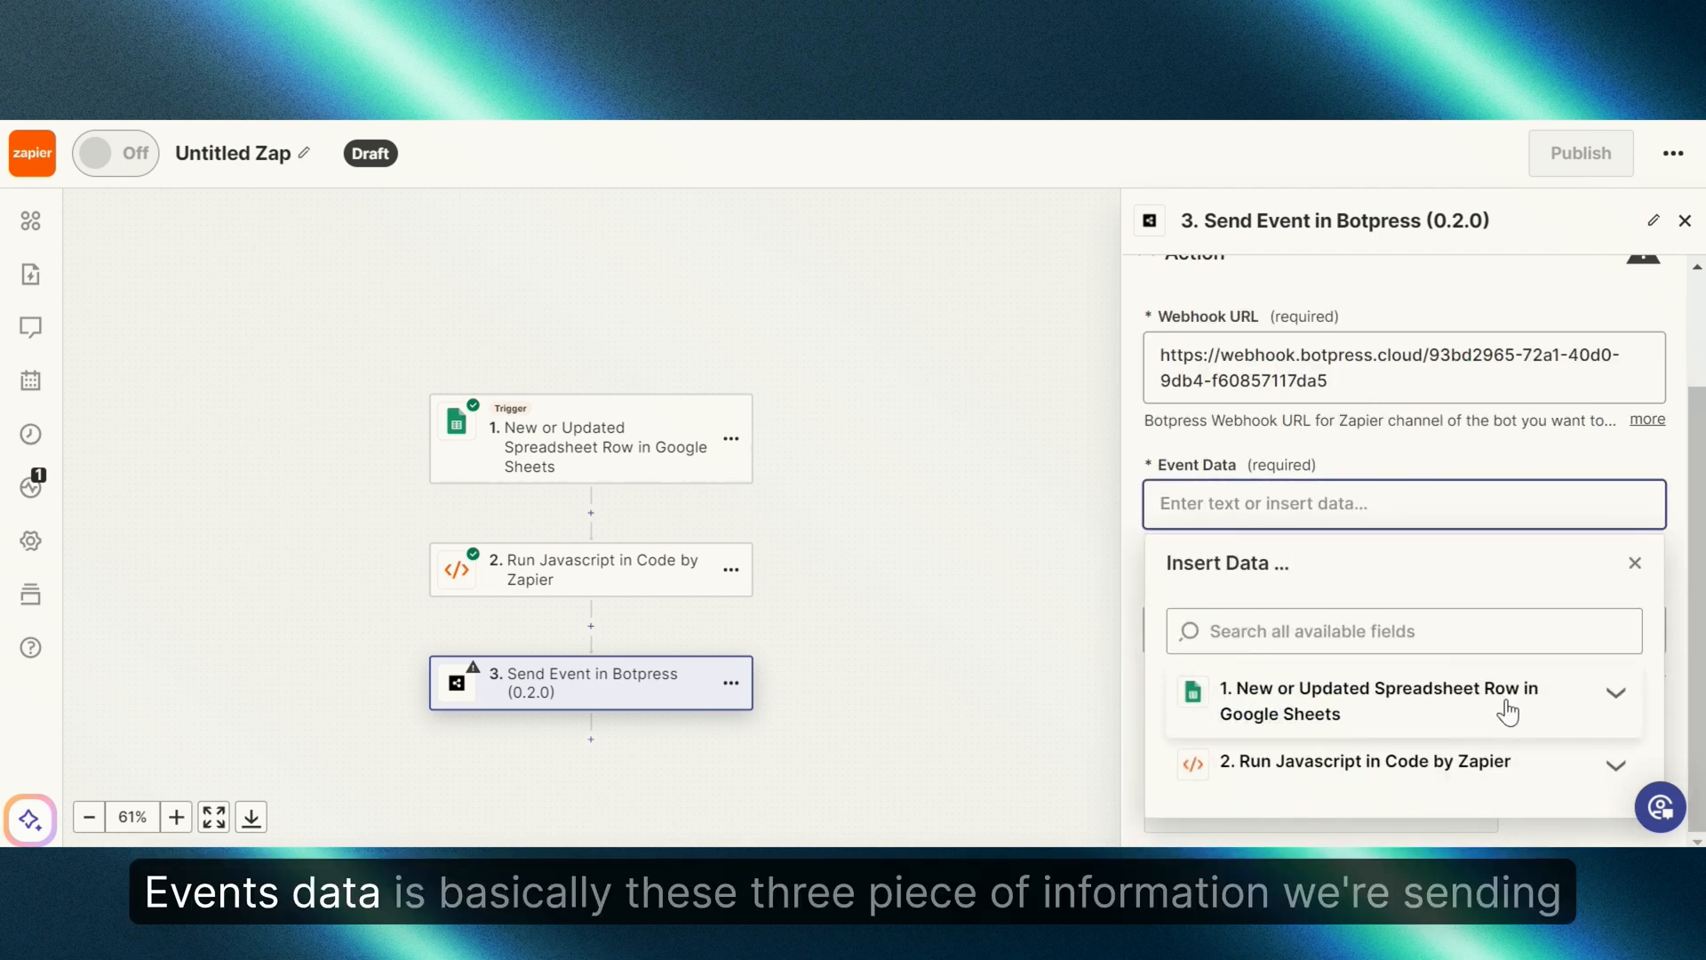
left_click(1612, 772)
scroll(1561, 782, "down", 3)
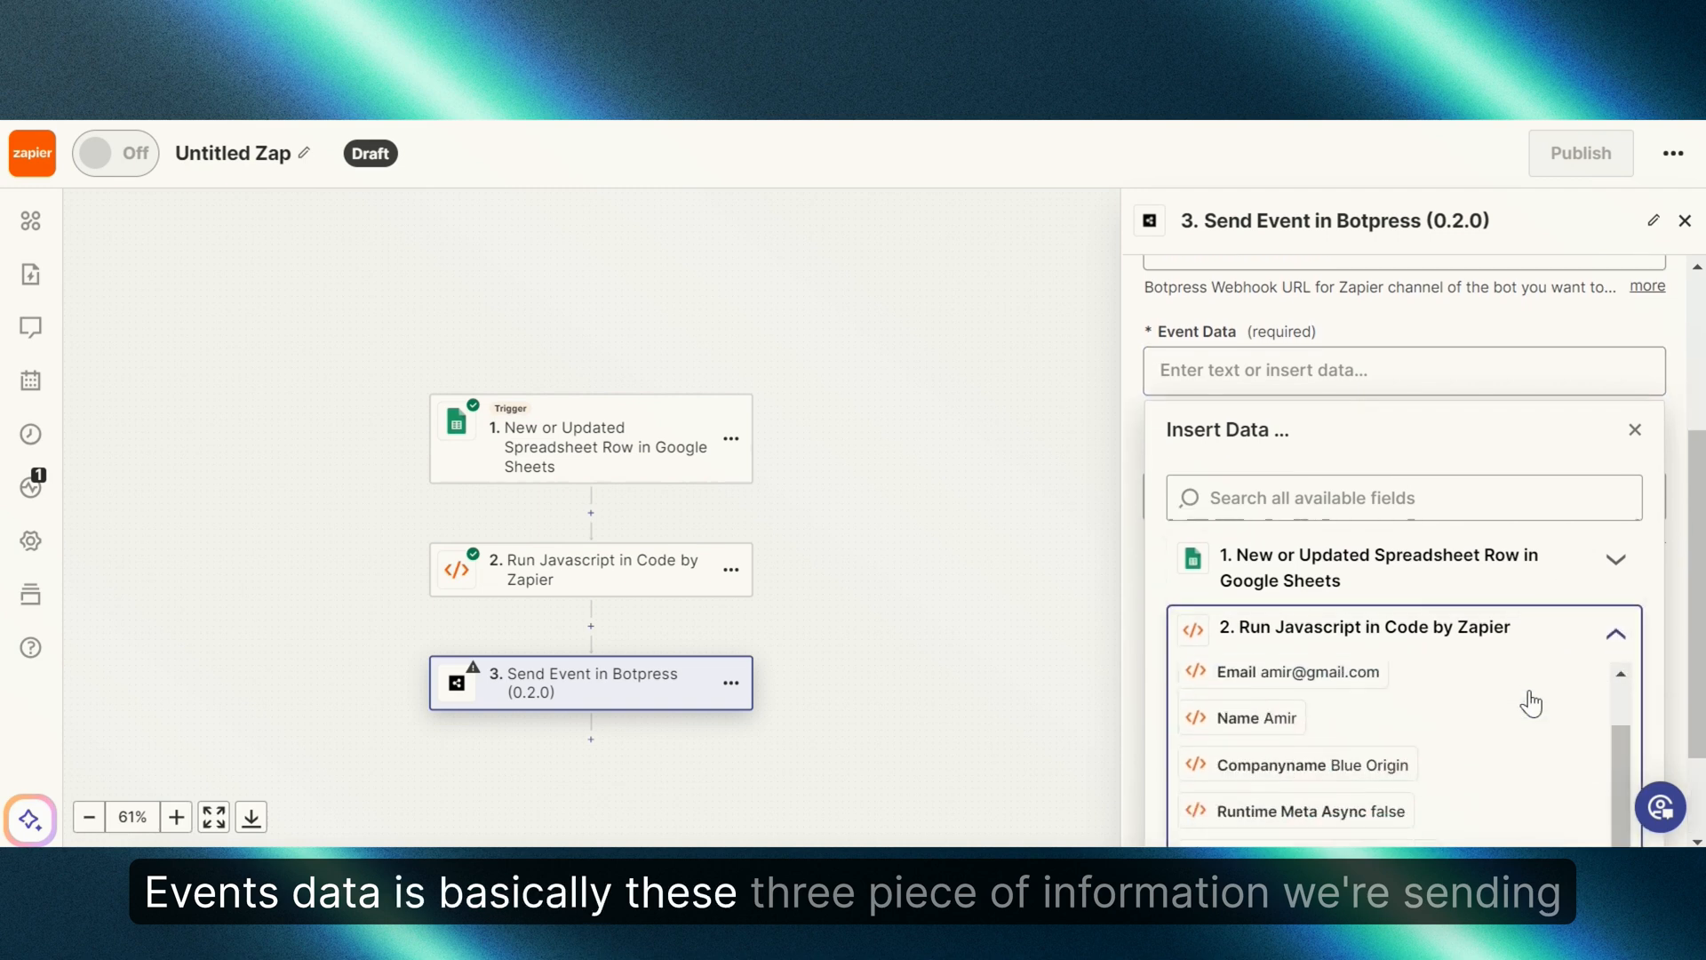
scroll(1403, 702, "up", 2)
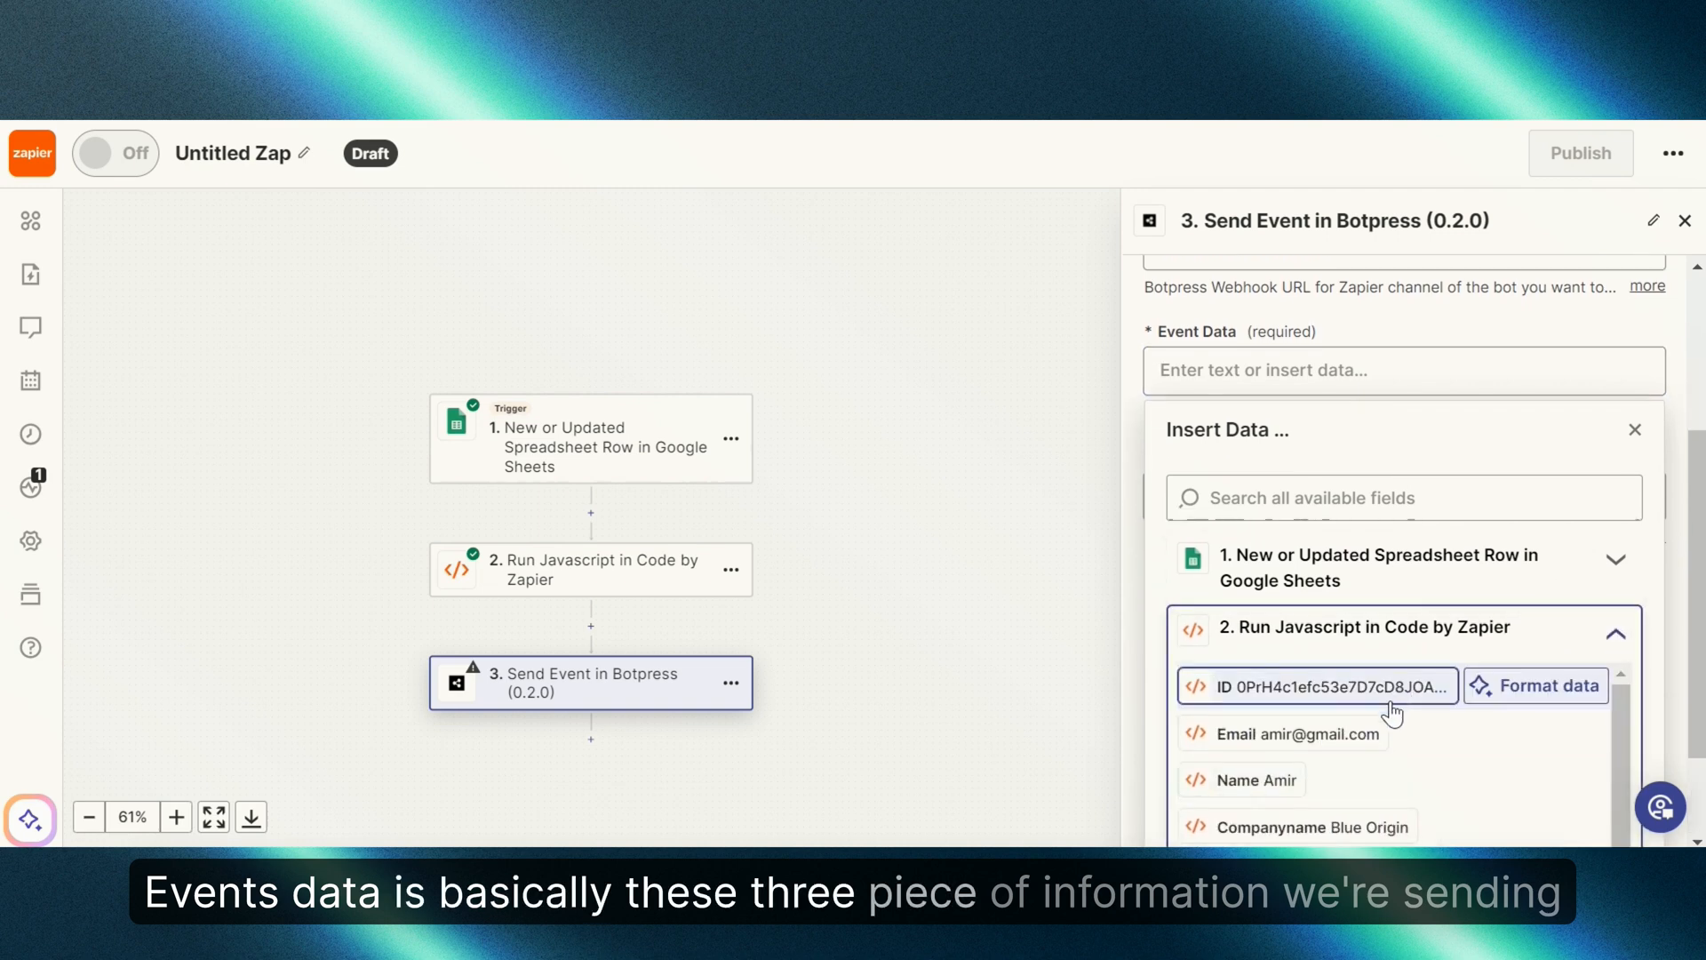
left_click(1286, 778)
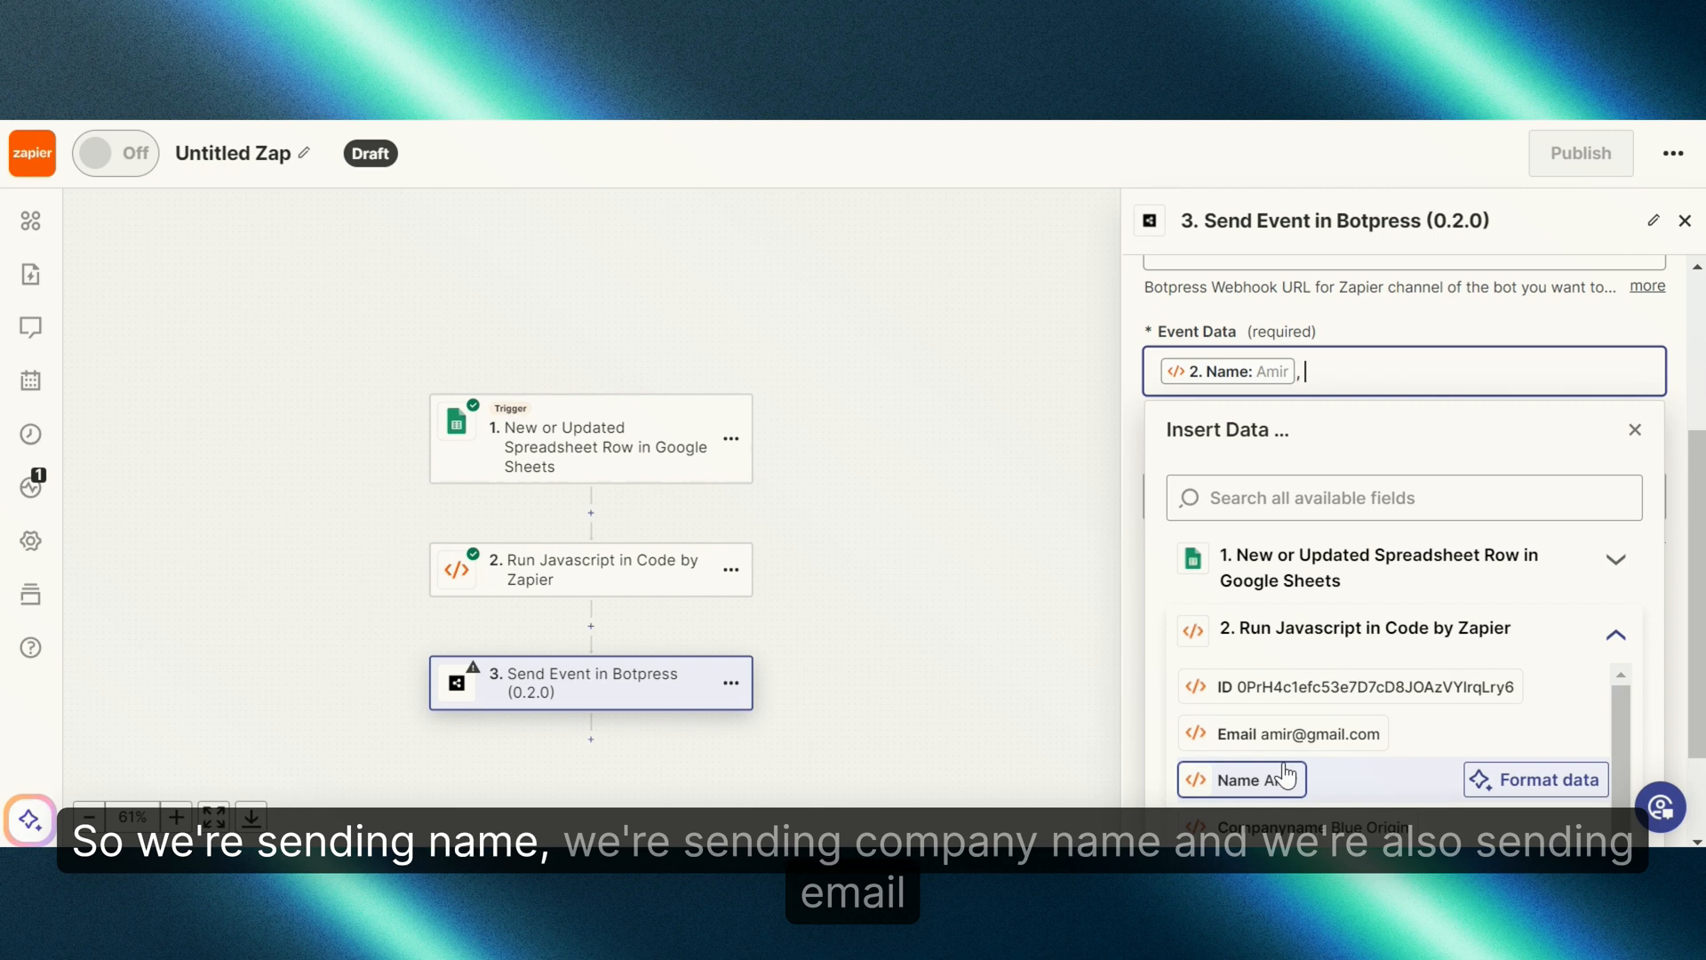
left_click(1312, 822)
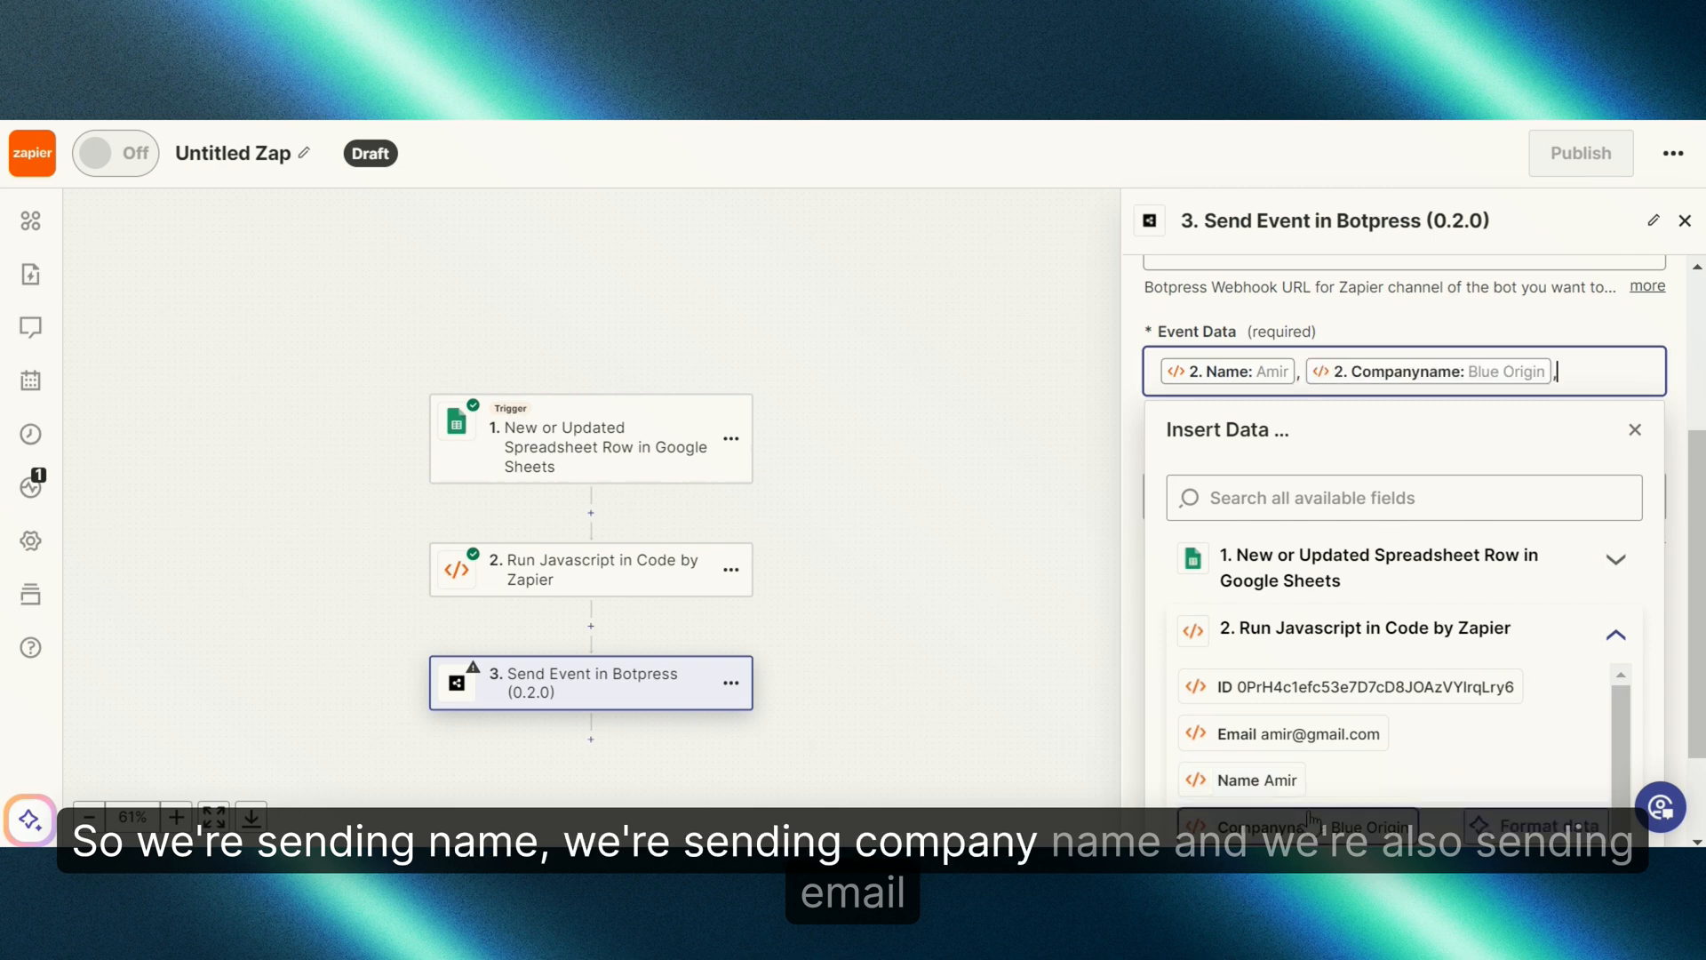
left_click(1307, 736)
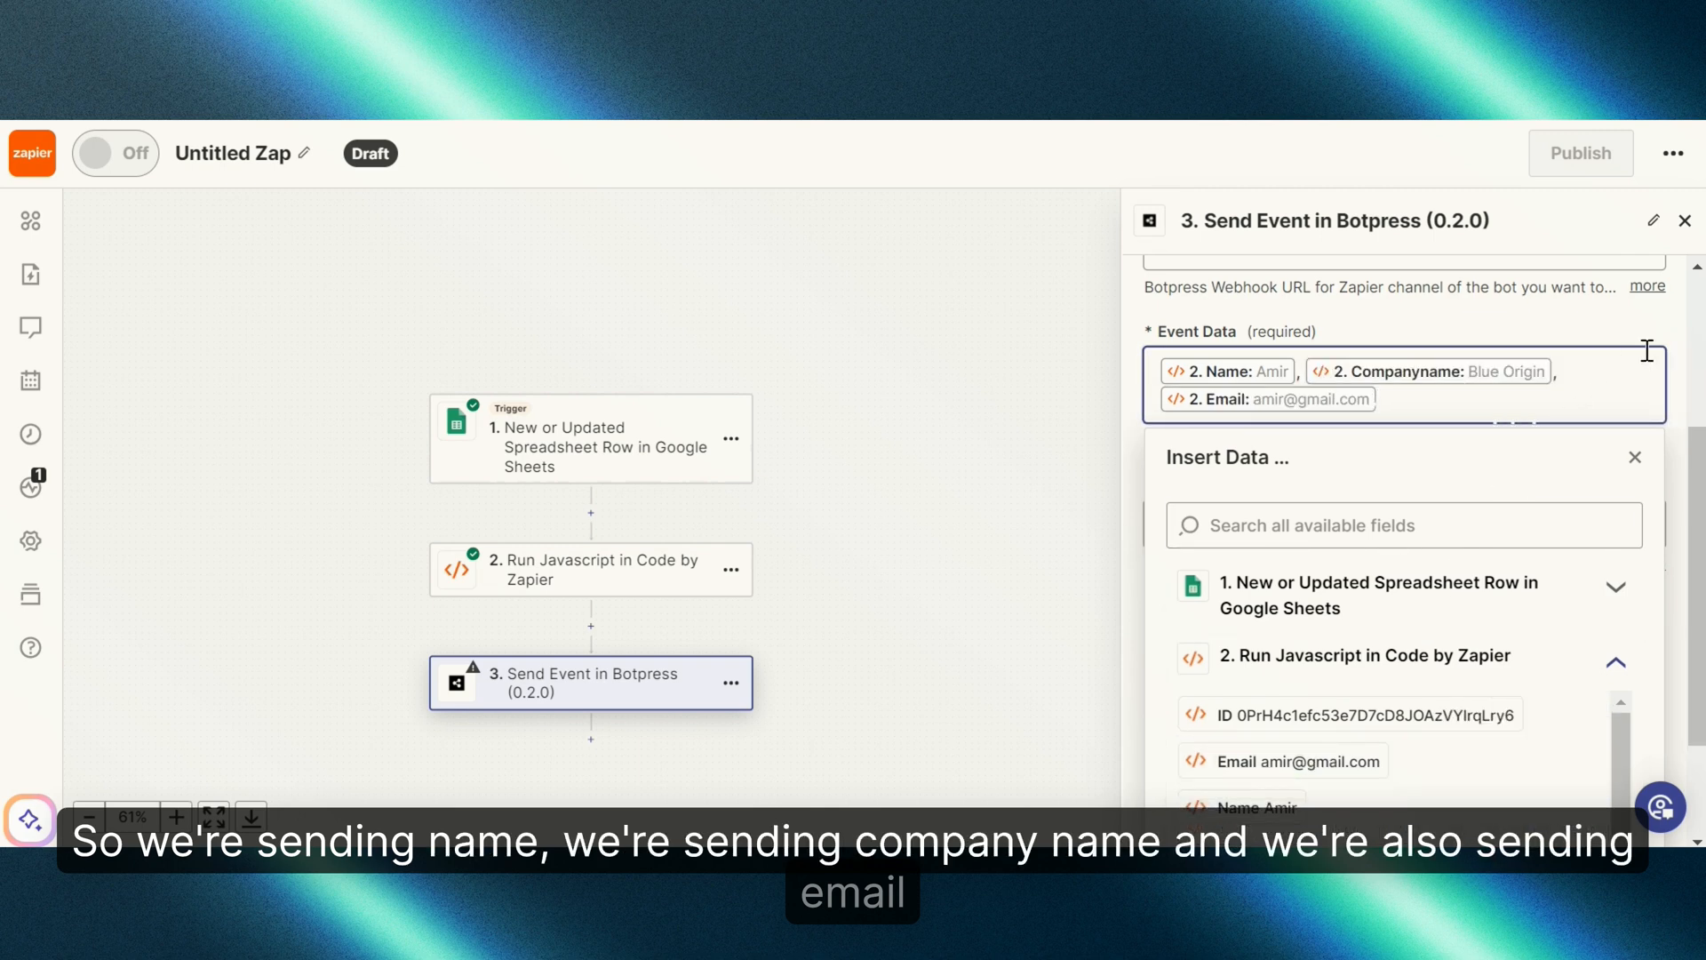
left_click(1666, 322)
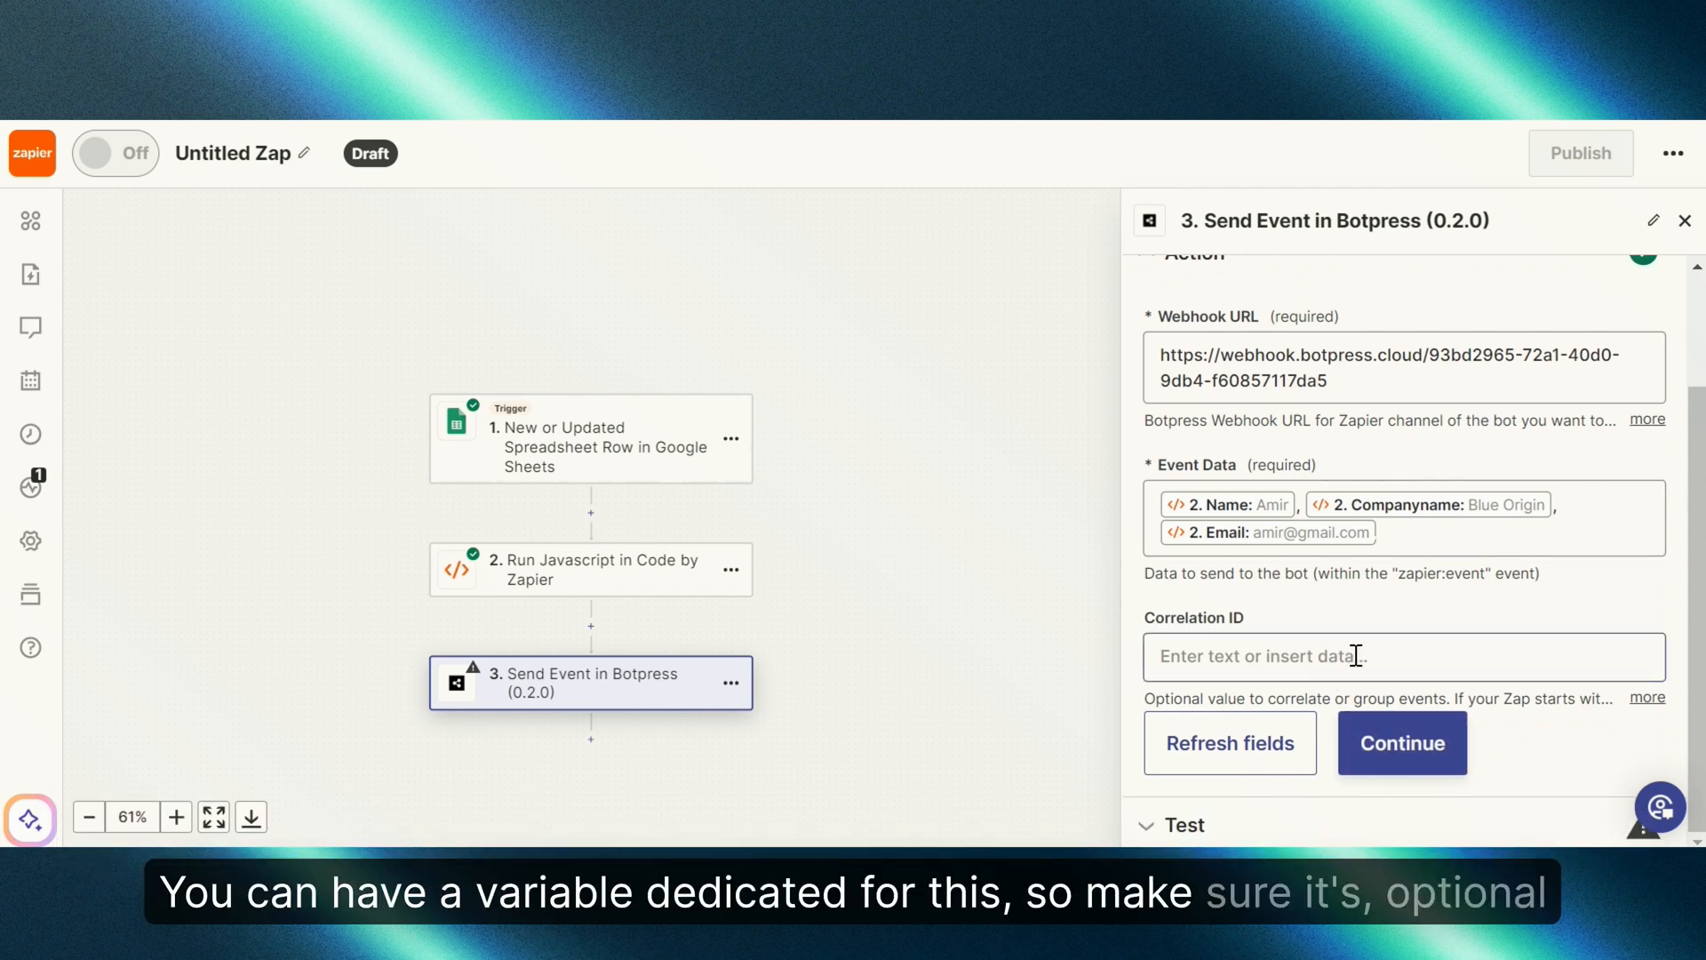
Step: Test the Send Event step; Botpress returns 403 Forbidden because the integration is disabled
left_click(1402, 742)
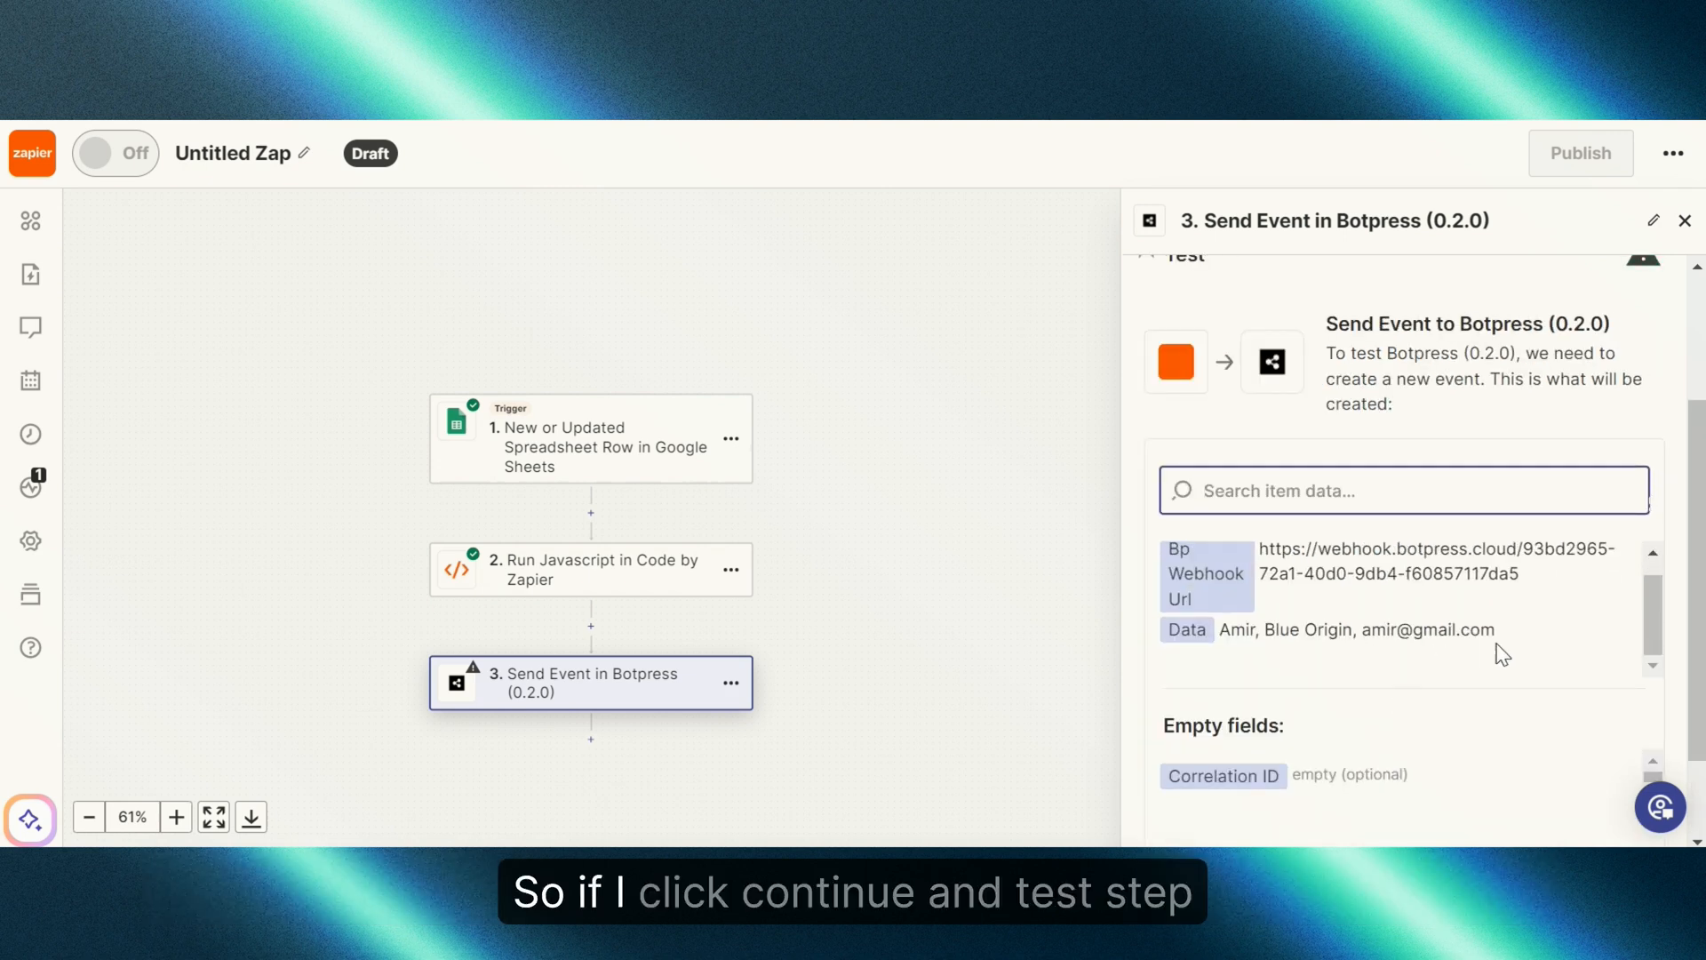
scroll(1499, 652, "down", 2)
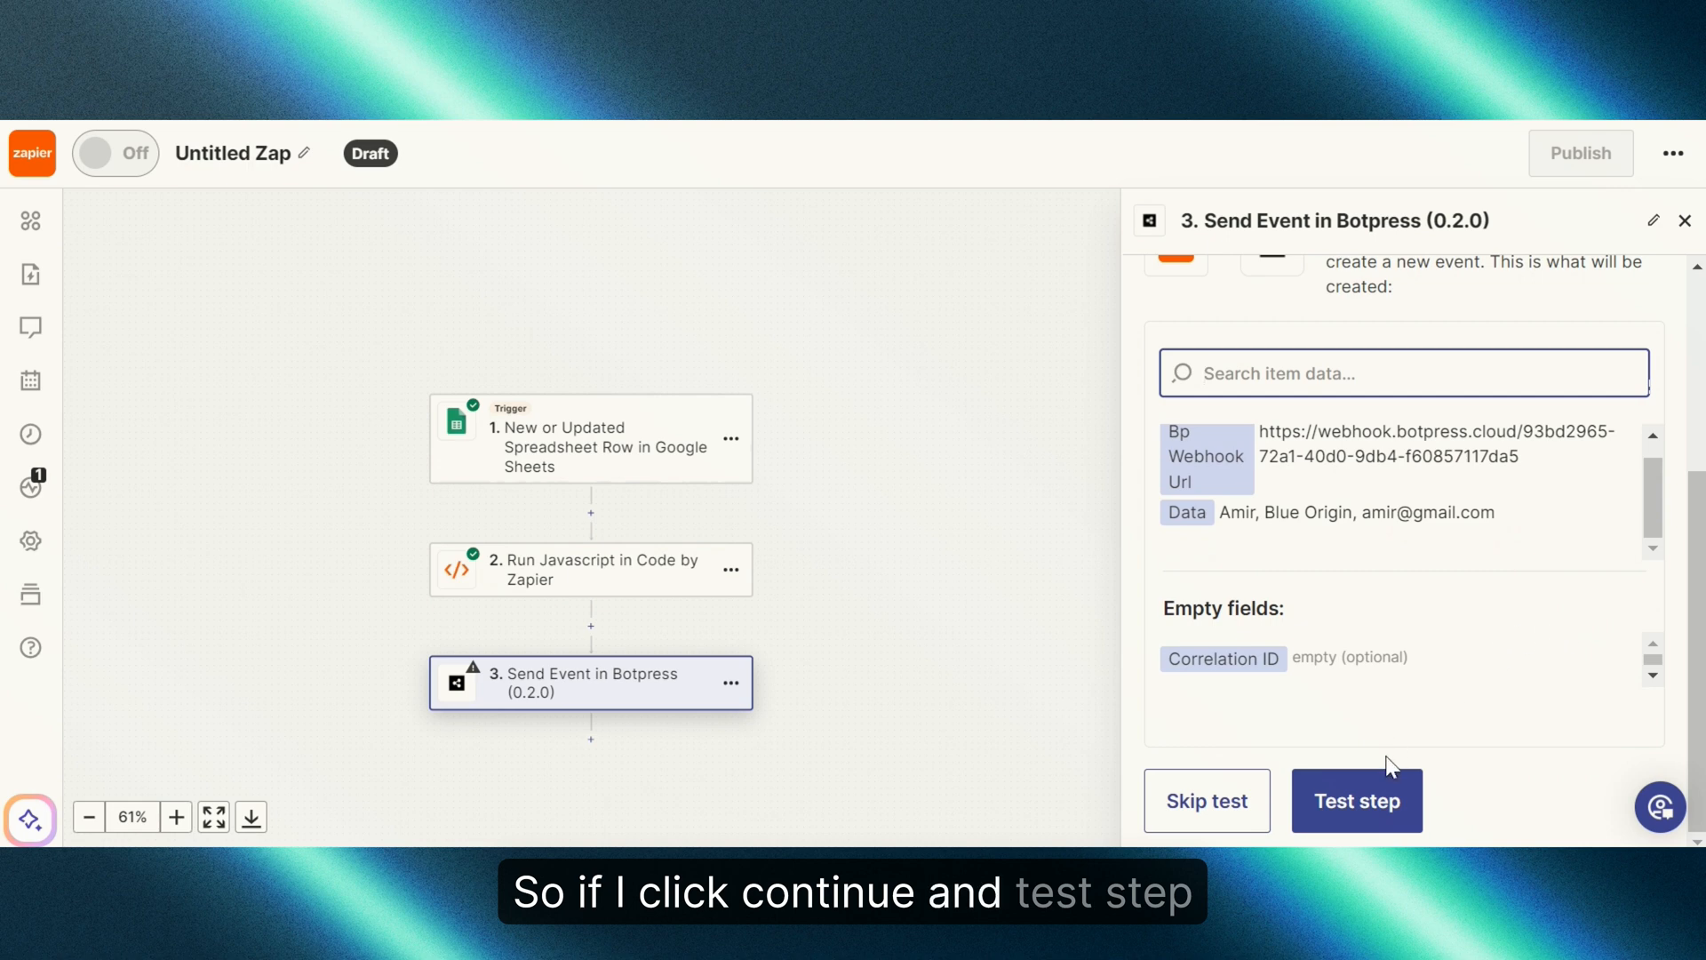
left_click(1360, 804)
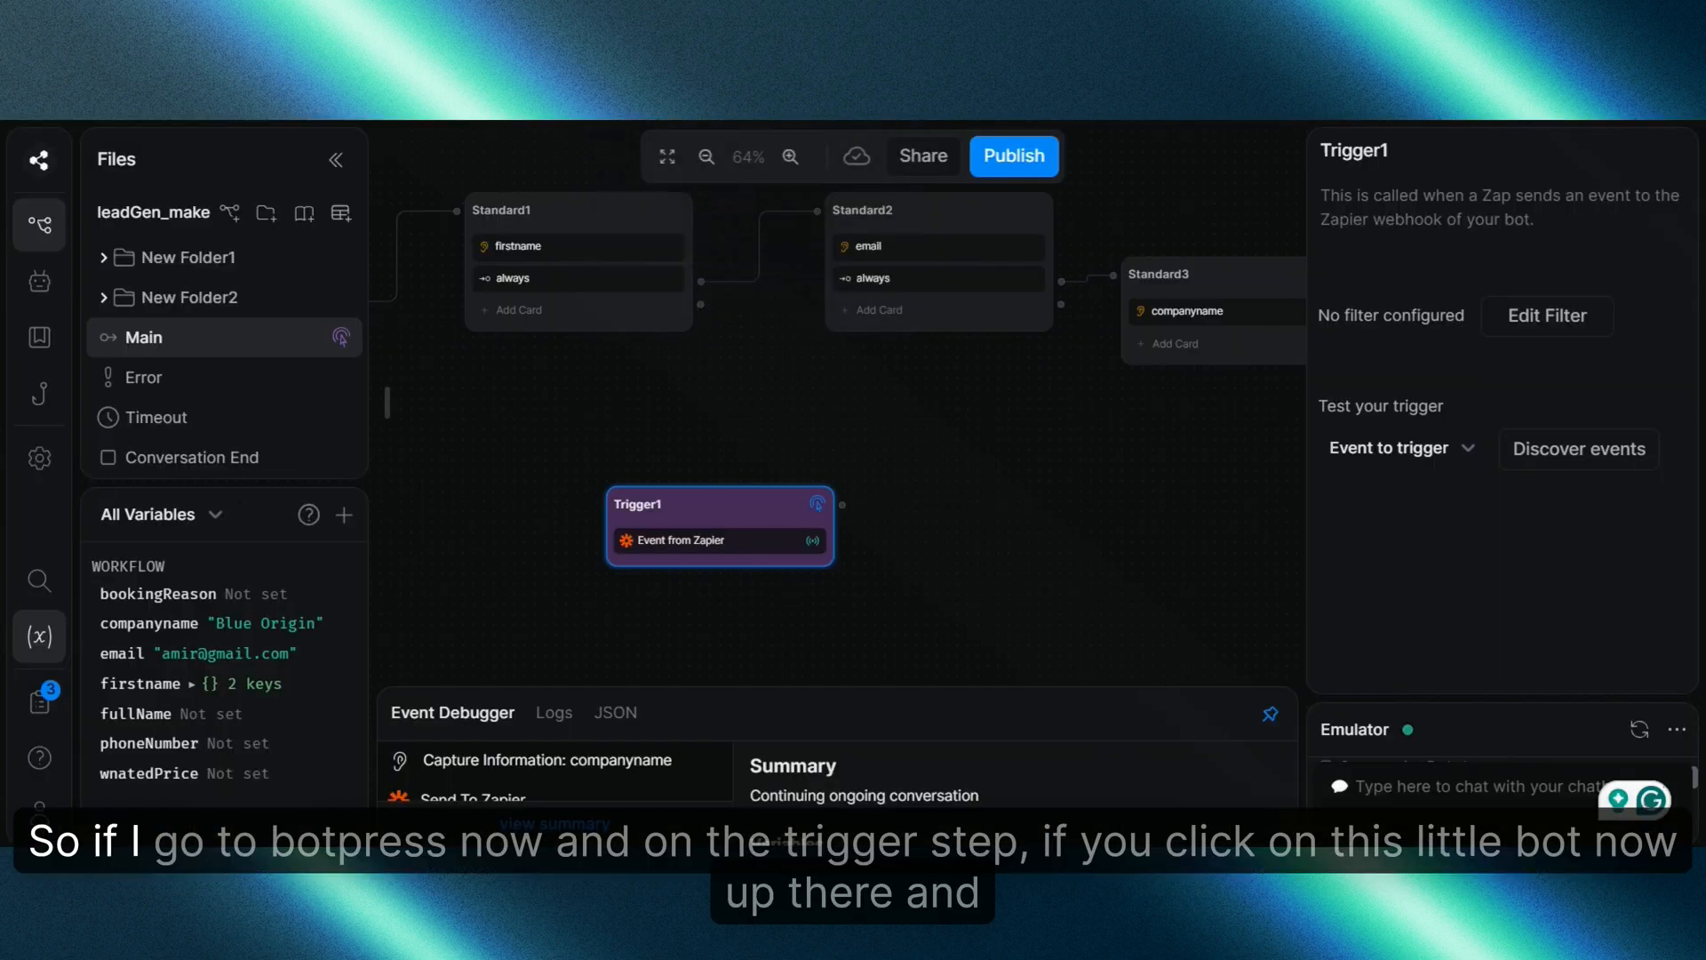
scroll(762, 483, "up", 3)
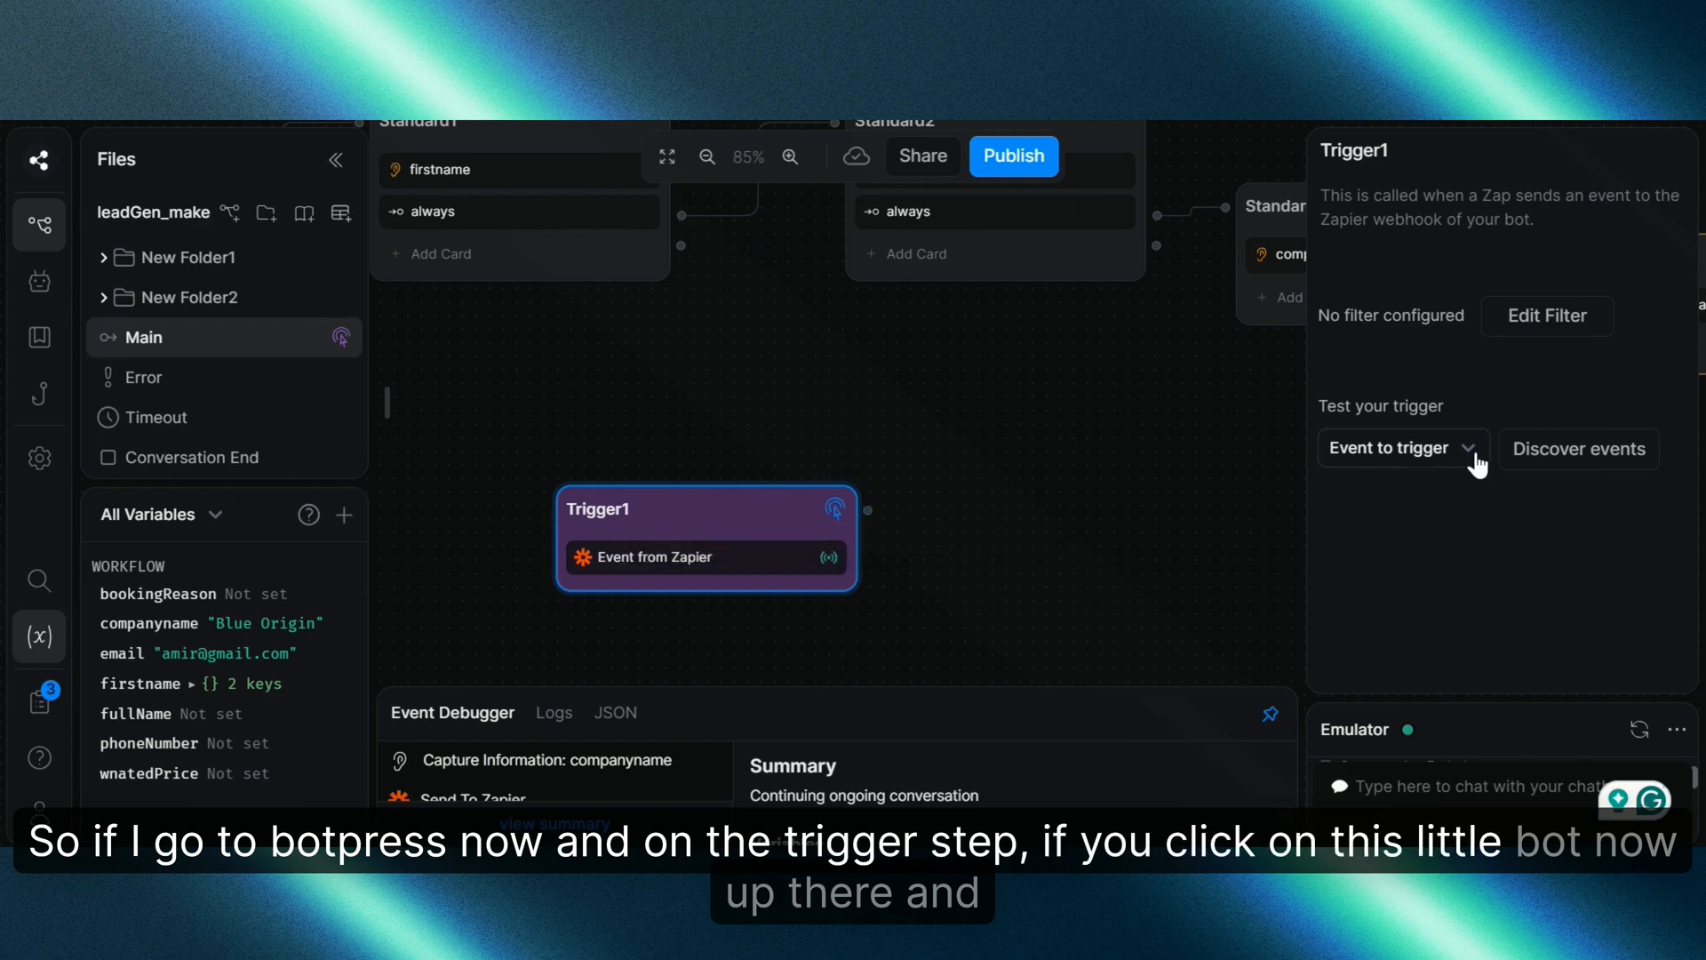
left_click(1511, 449)
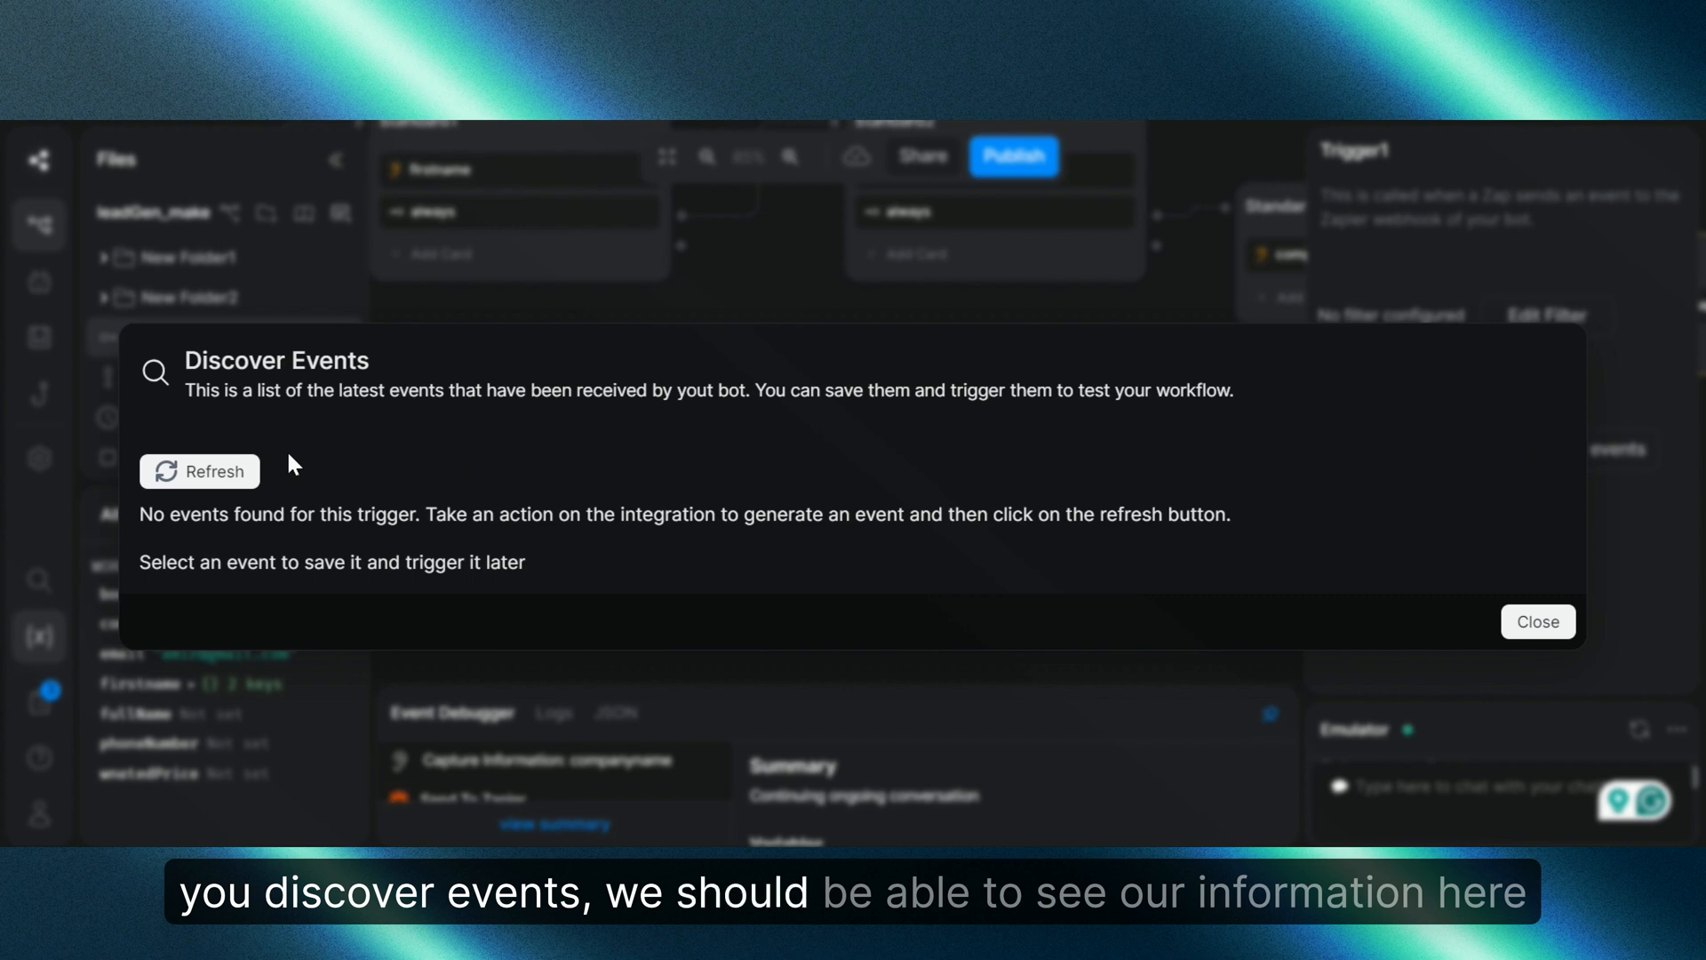
left_click(240, 477)
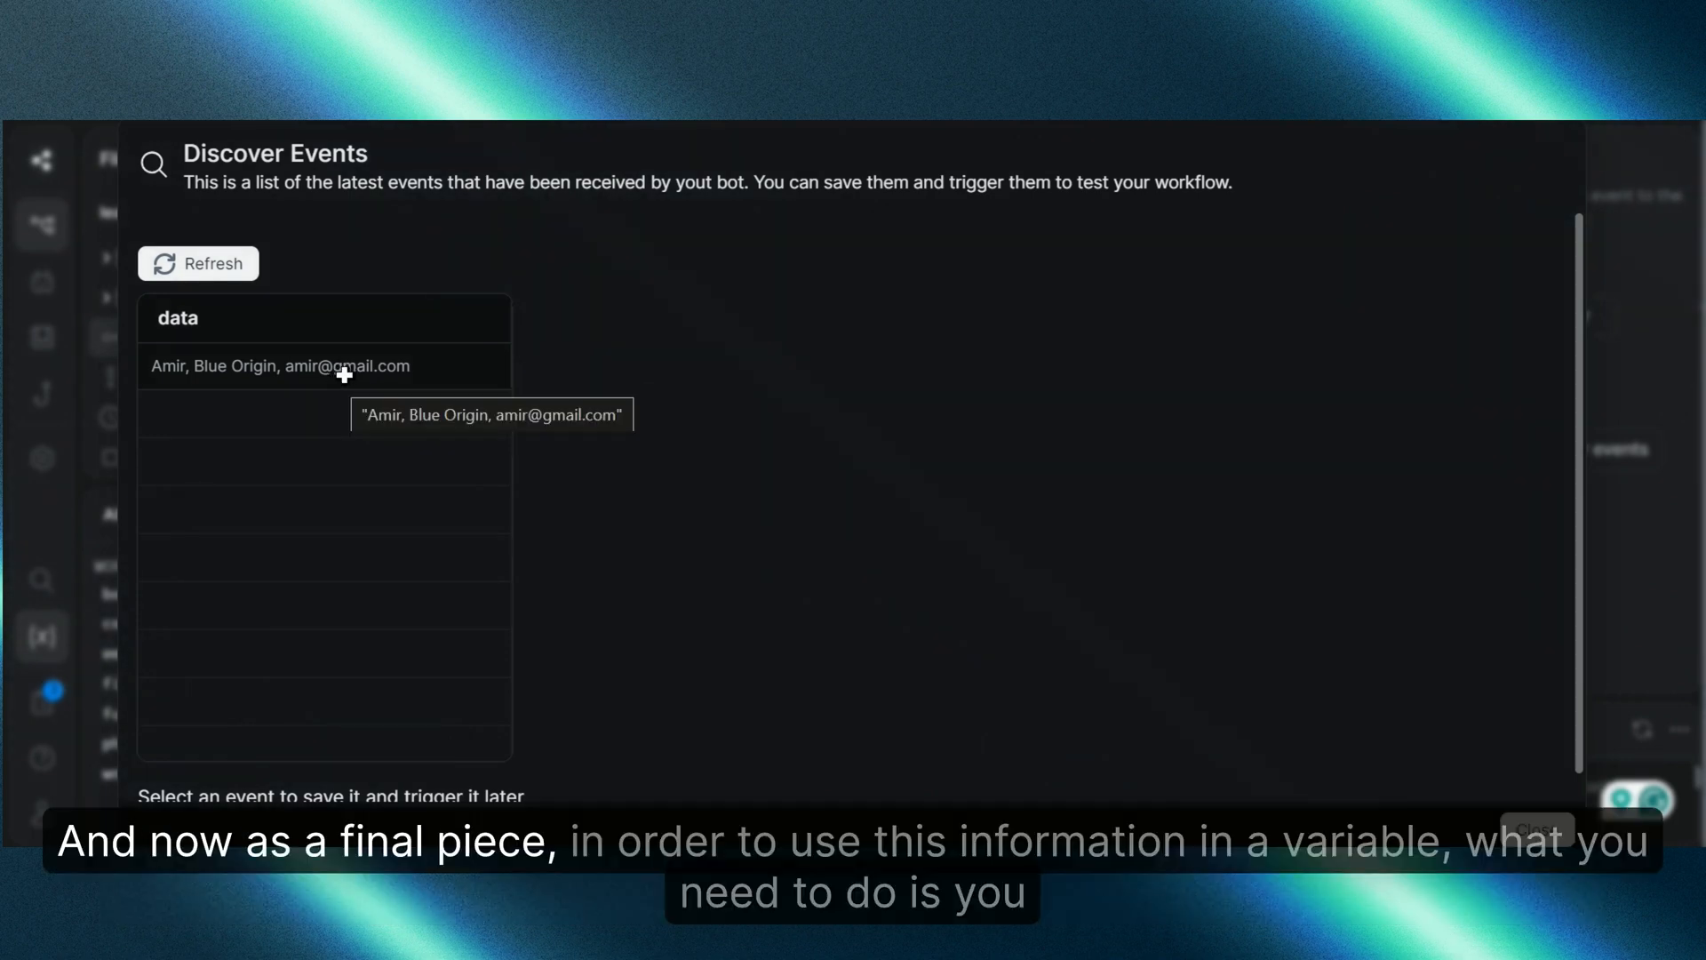
left_click(1537, 830)
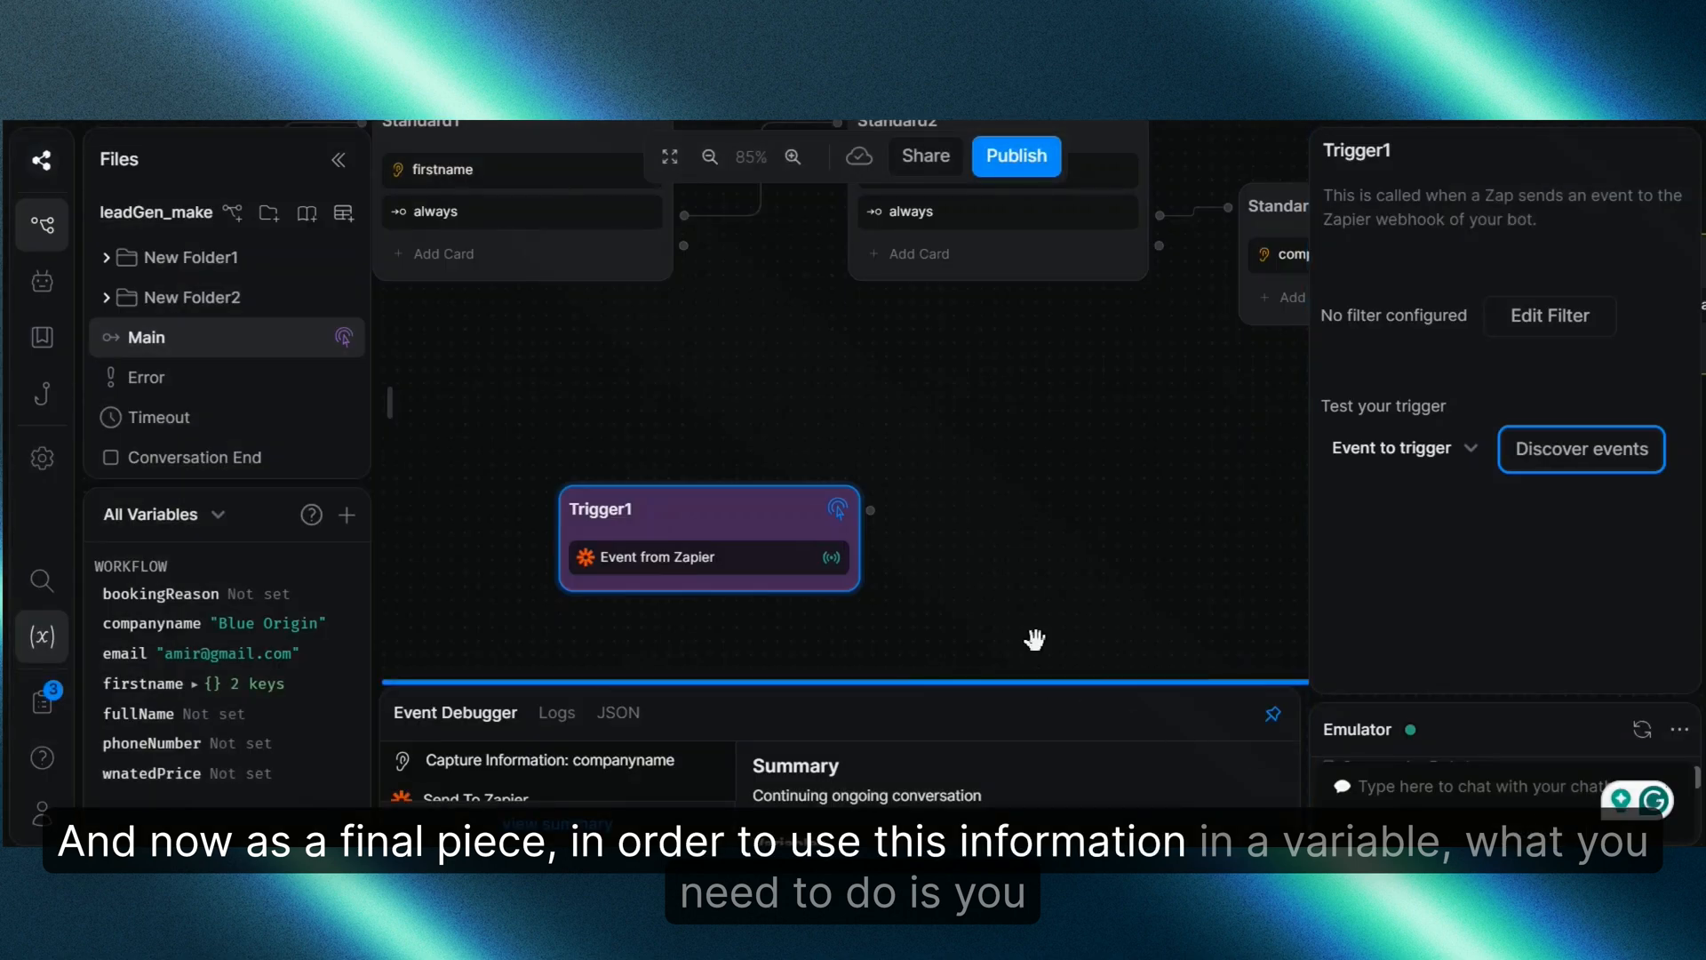
Step: Connect a Standard5 node after Trigger1 with Execute code: workflow.zapierData = event.payload
left_click_drag(1034, 640, 918, 509)
left_click_drag(761, 400, 966, 531)
left_click(1034, 583)
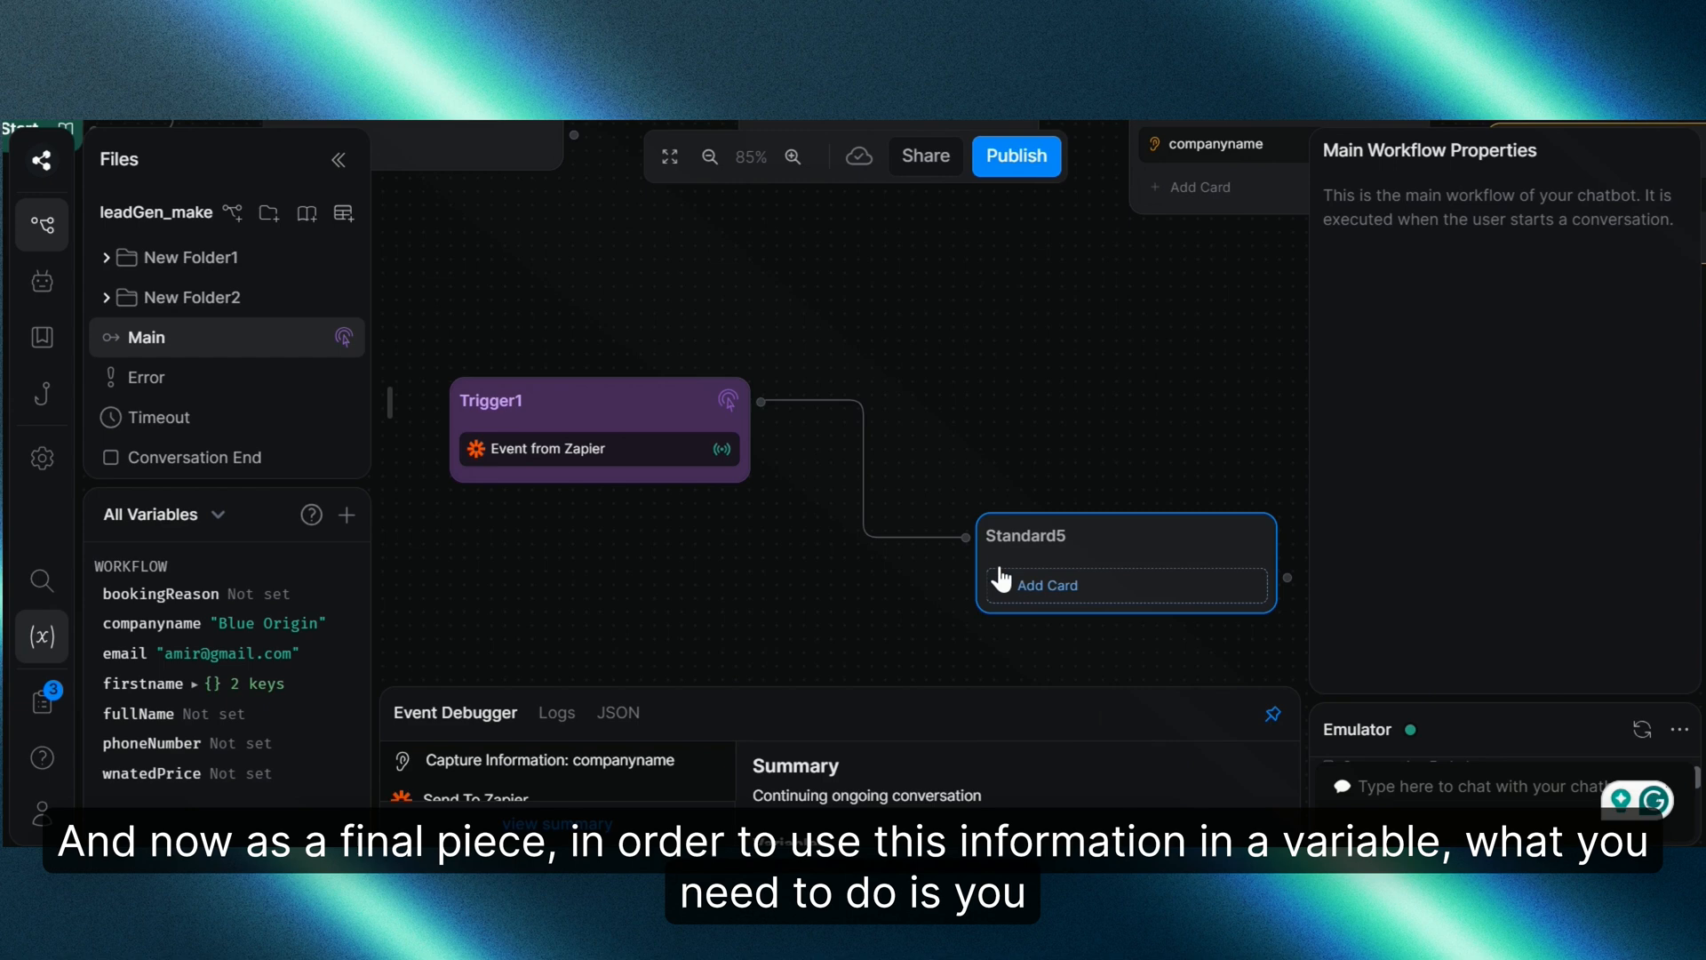
left_click(1174, 604)
scroll(546, 489, "down", 6)
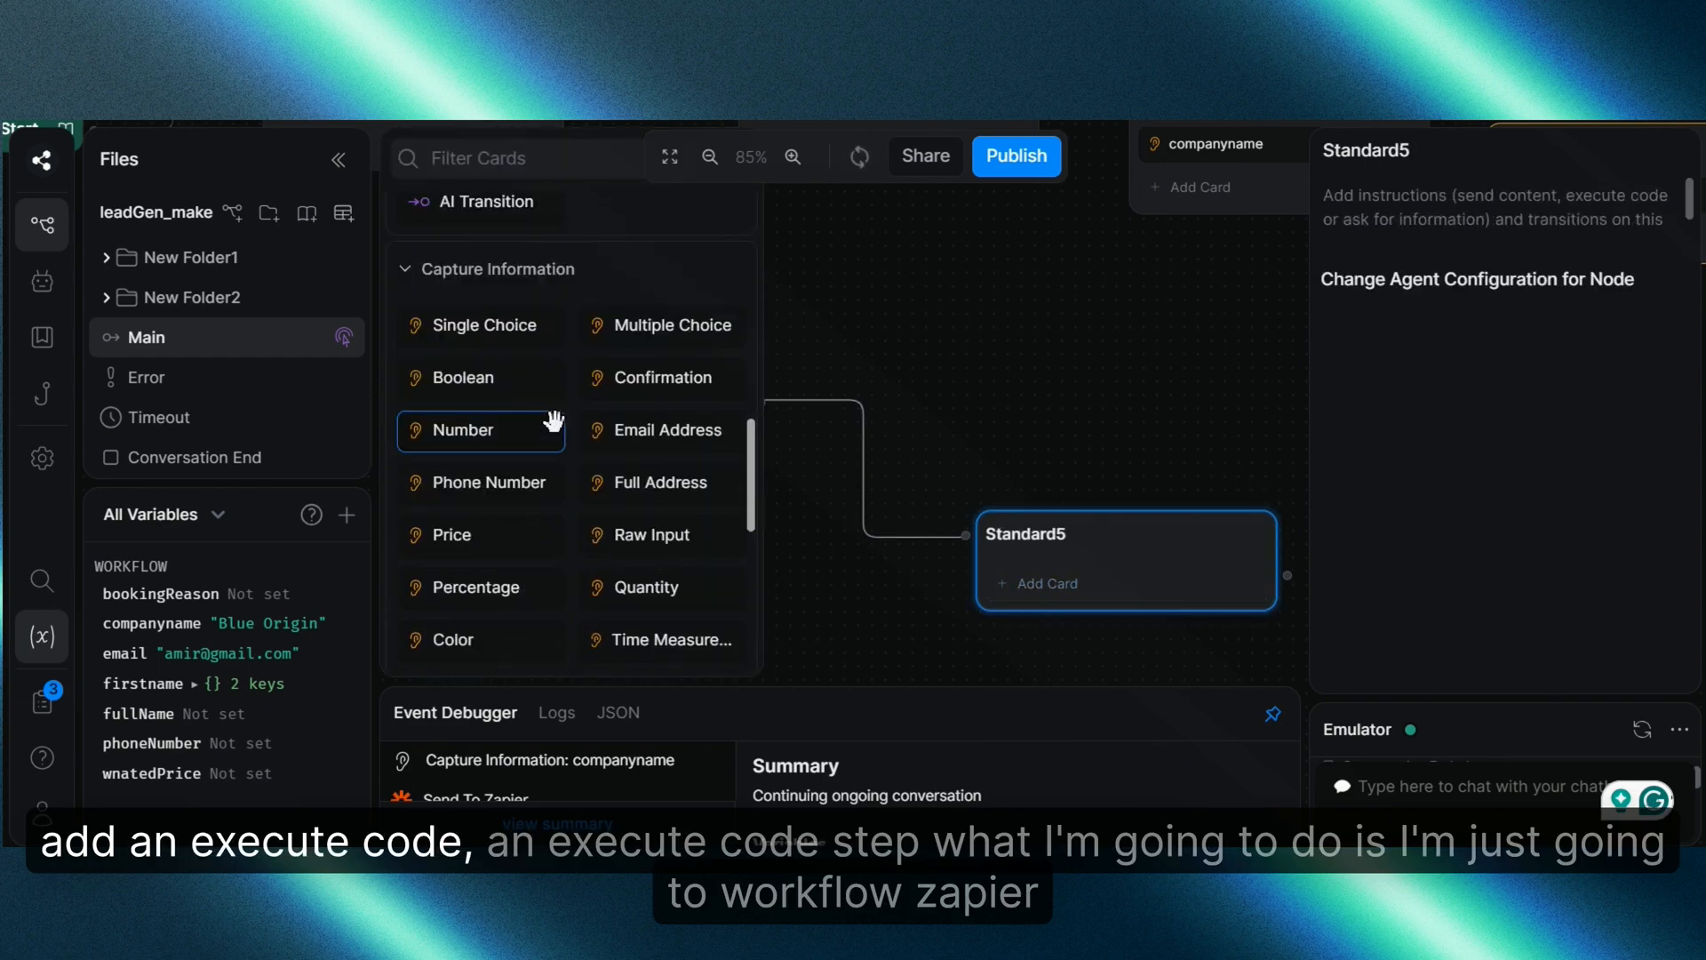
scroll(553, 421, "up", 5)
left_click_drag(509, 533, 1099, 578)
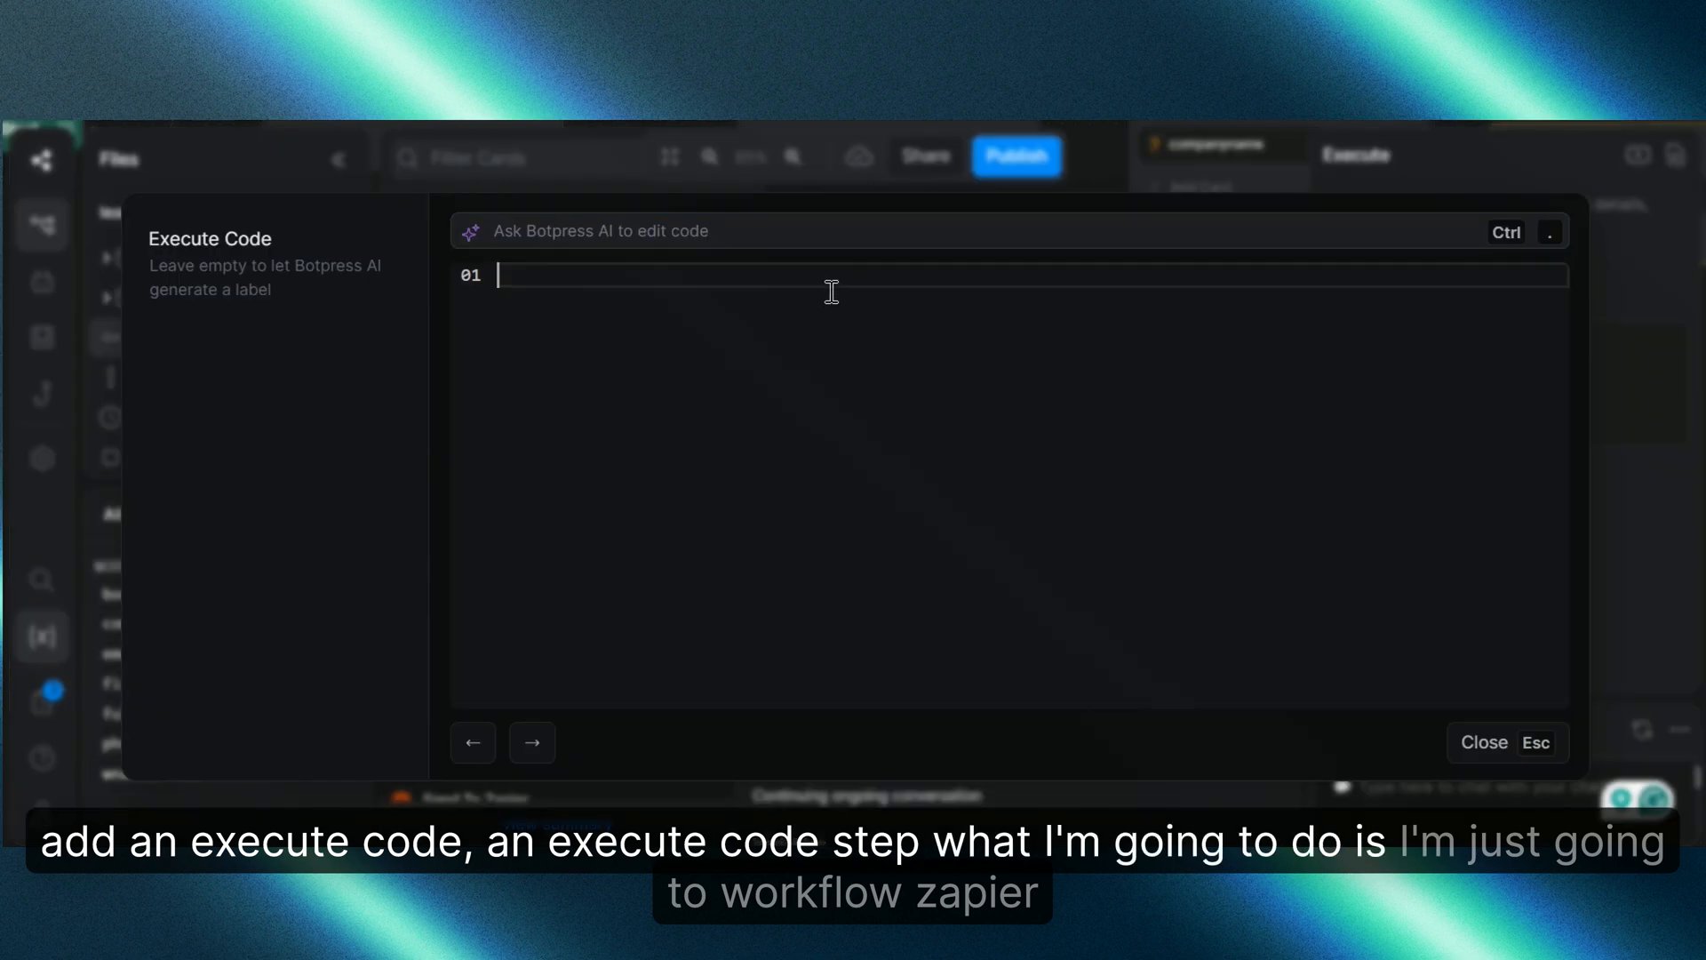
type("workflow.zapierData = event.payload")
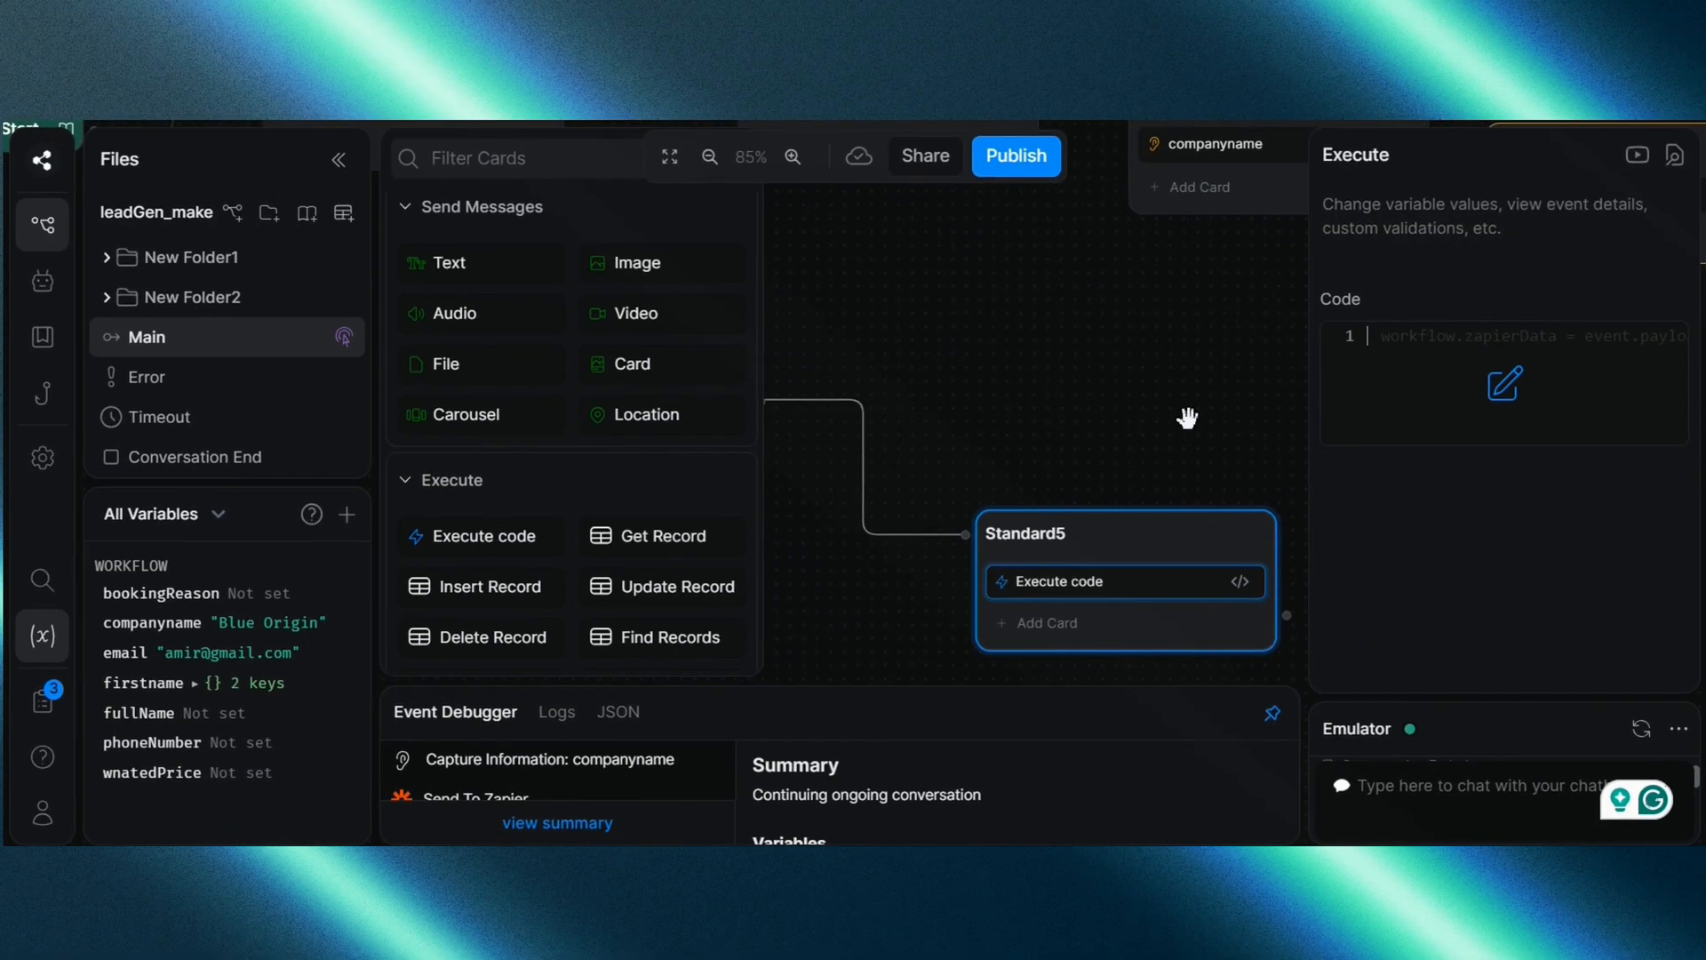
scroll(1187, 418, "right", 3)
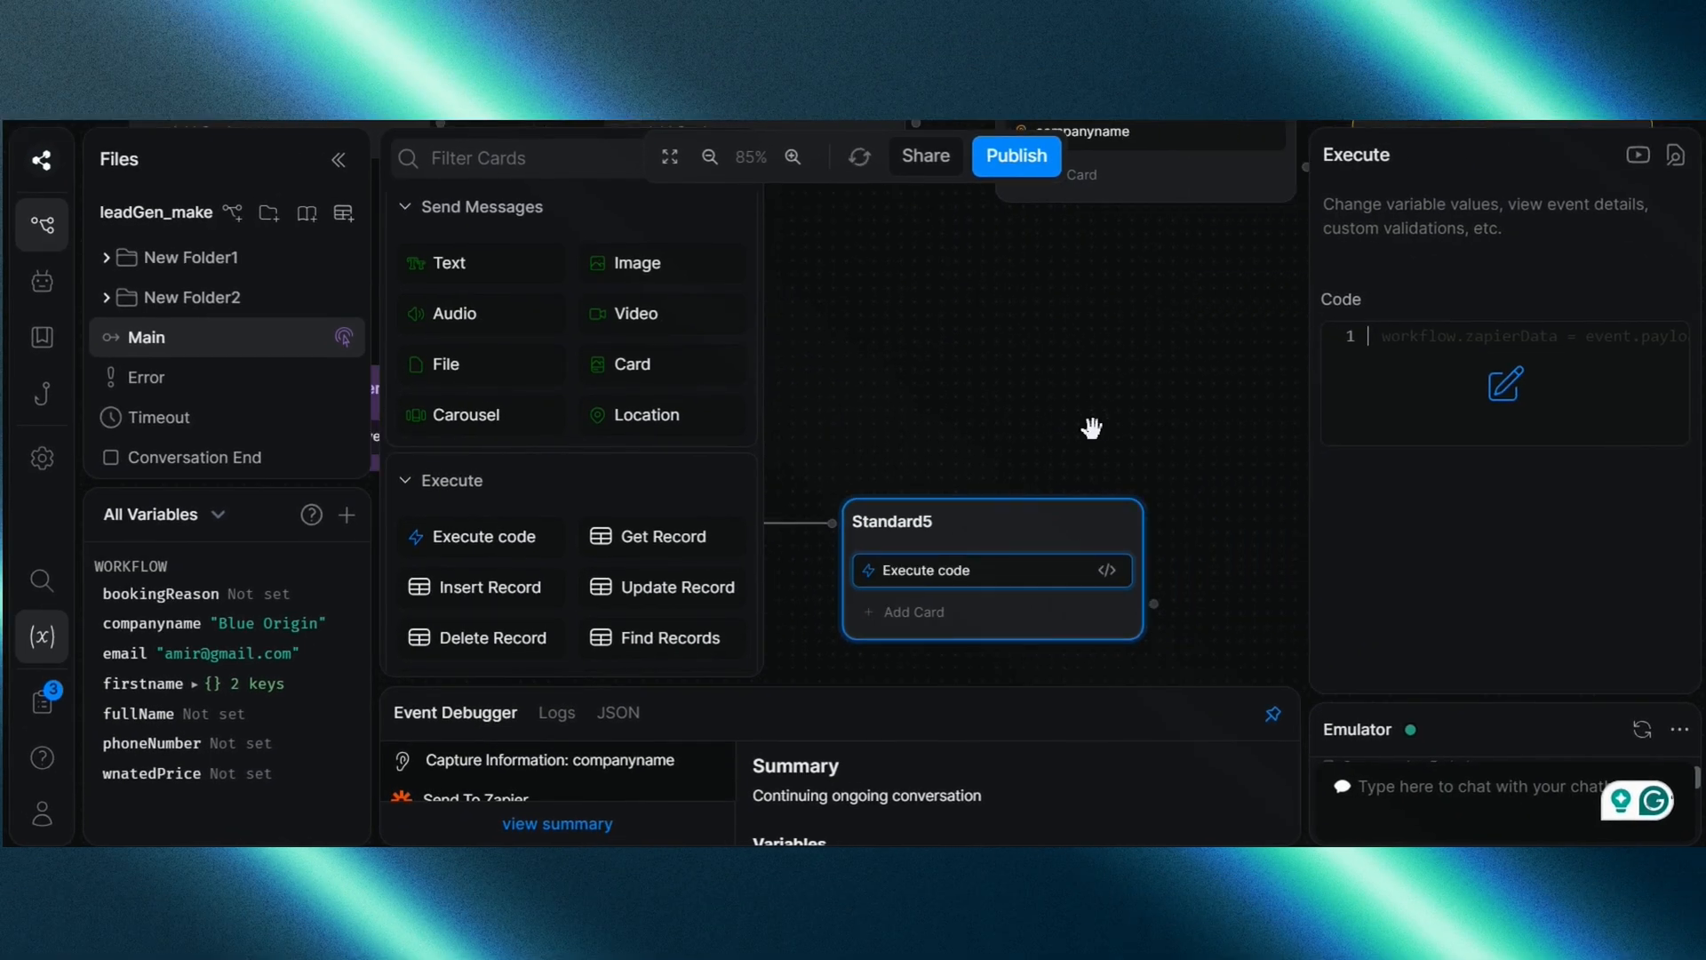
left_click(979, 376)
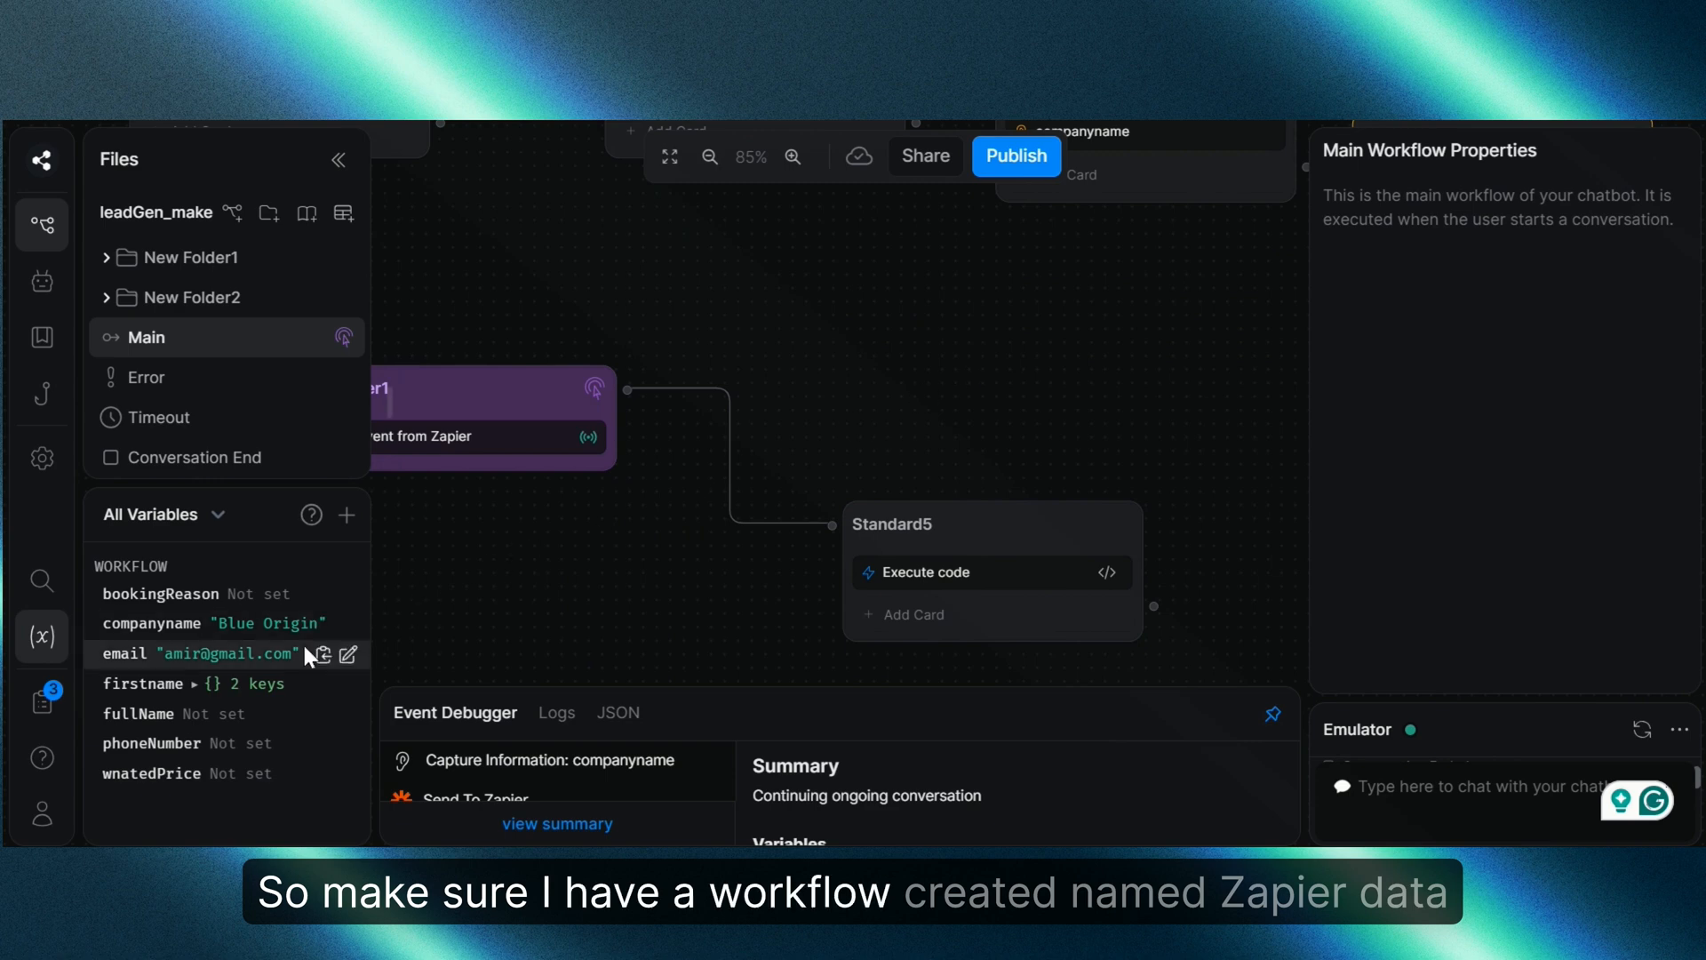
Step: Create the zapierData workflow string variable
left_click(346, 515)
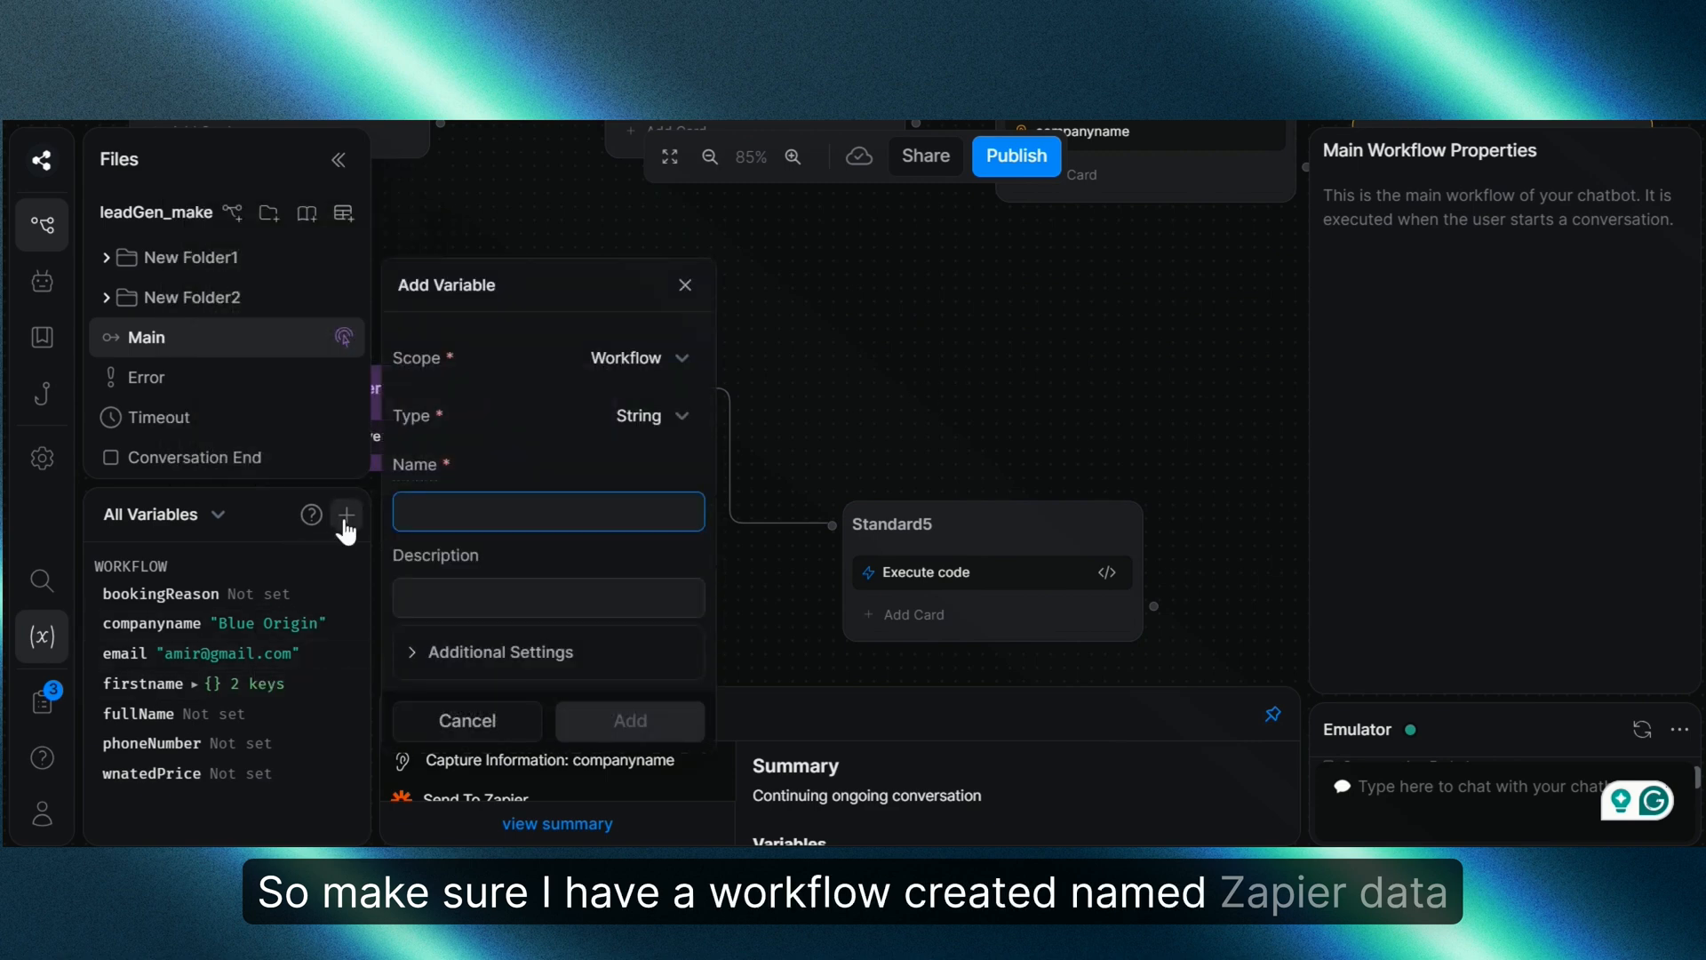
type("zapierData")
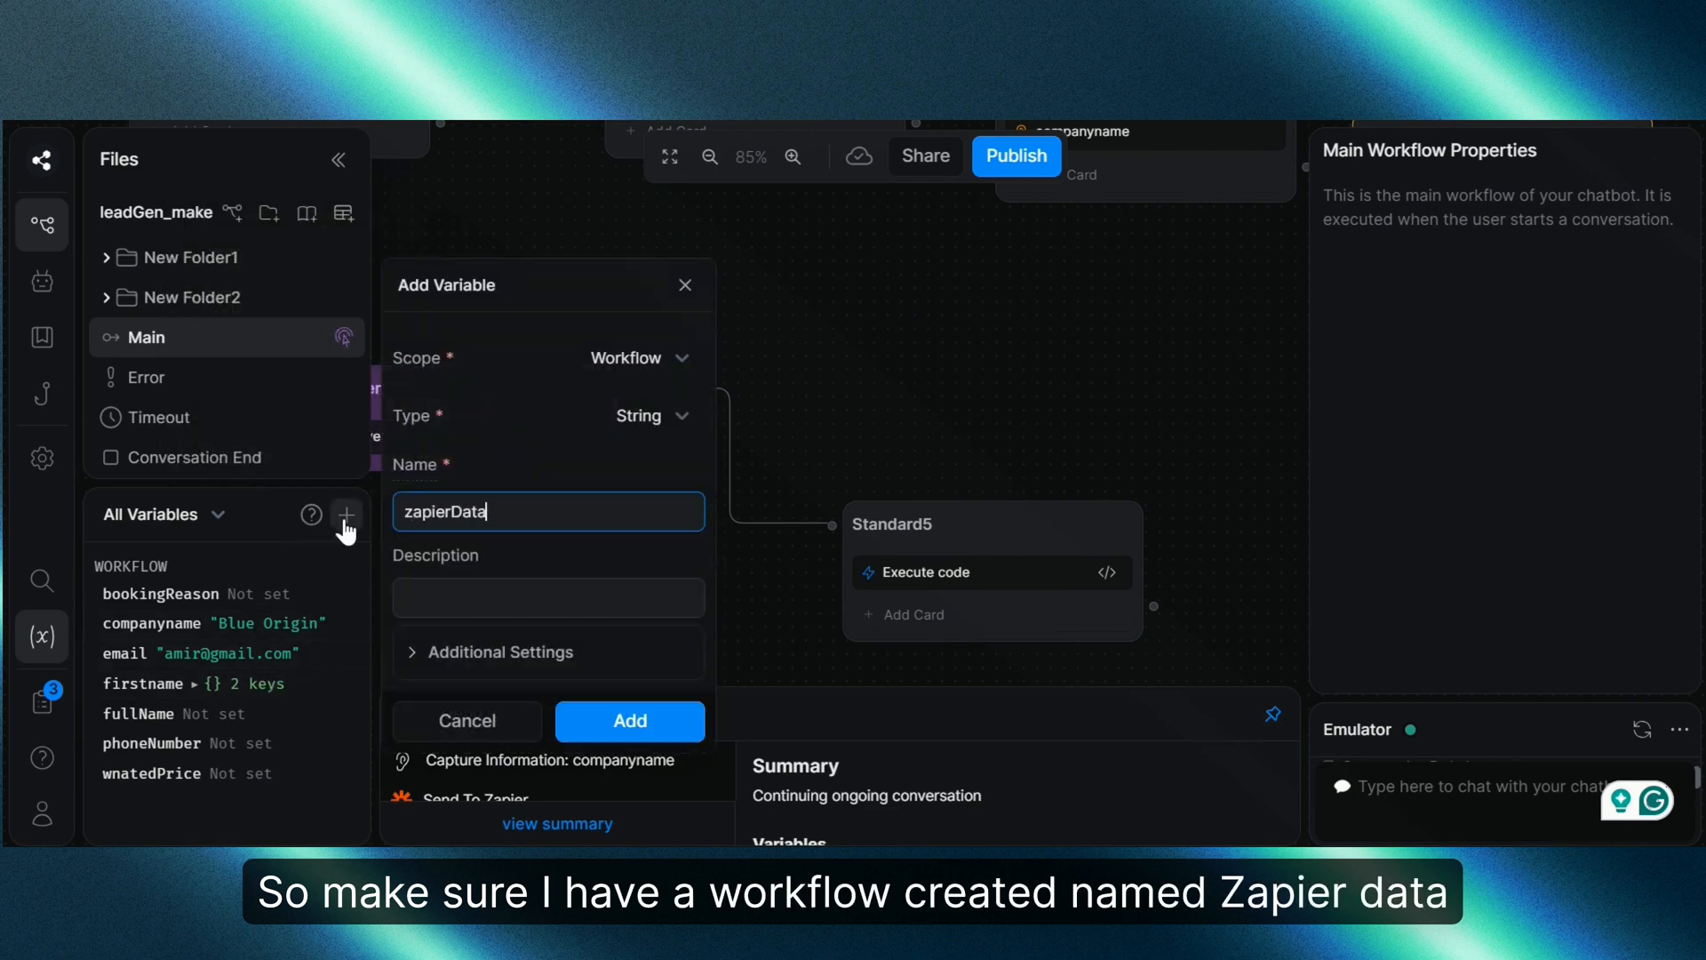
left_click(669, 725)
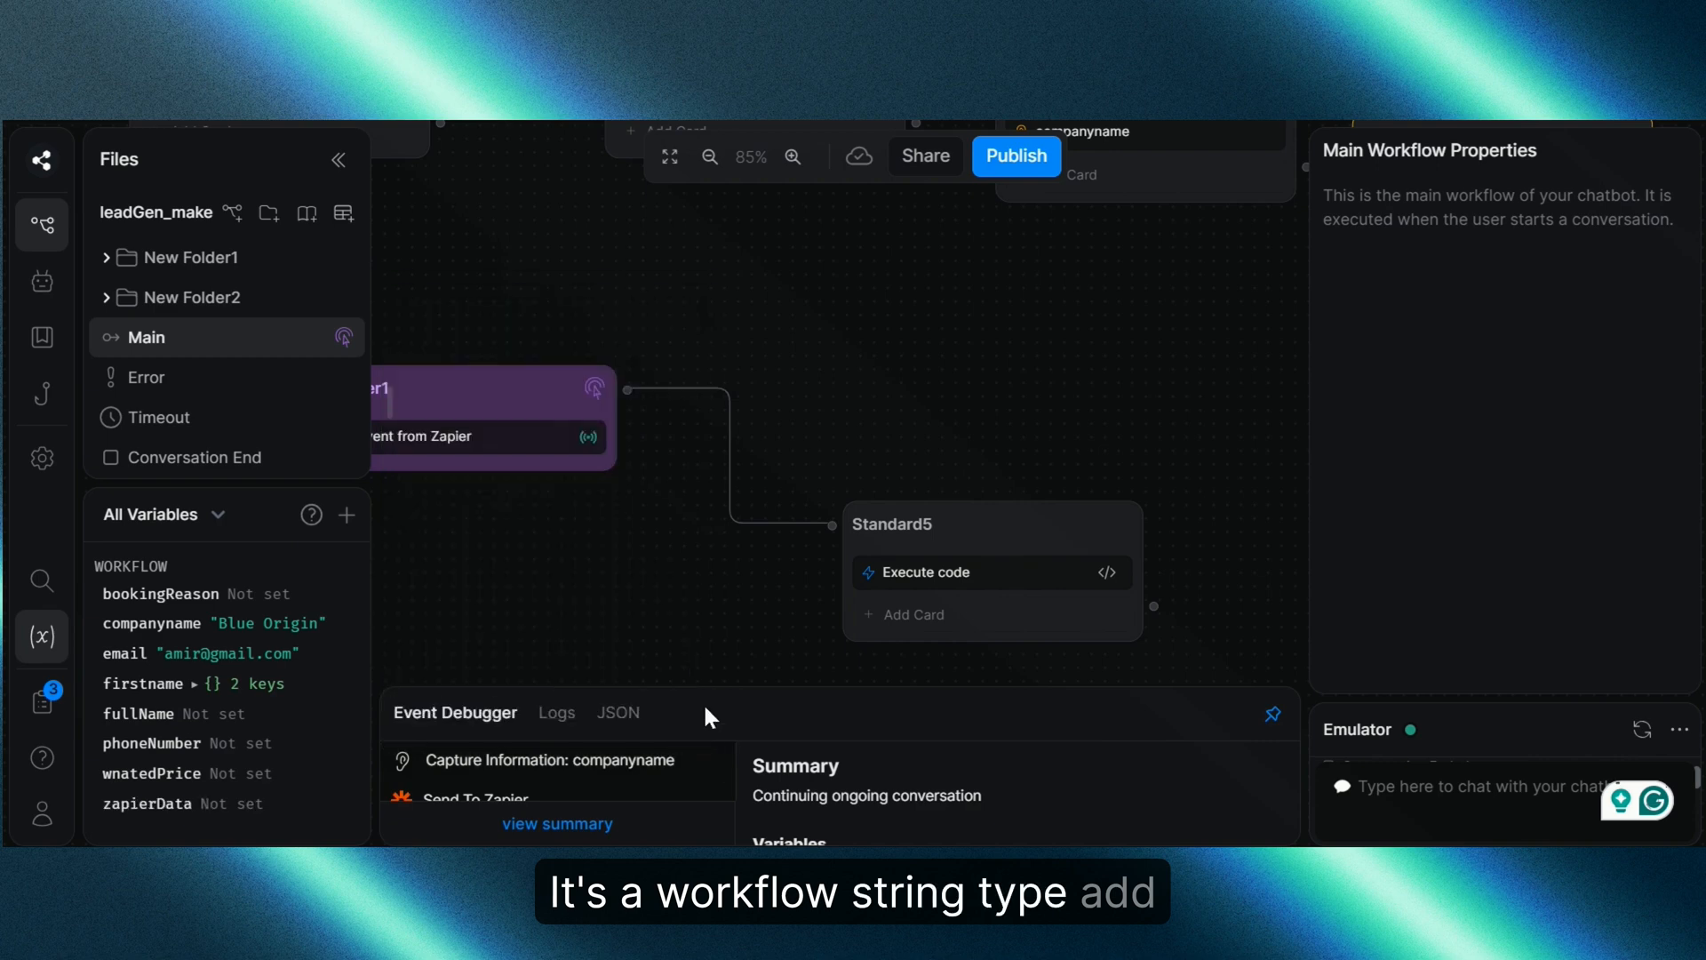
left_click_drag(1098, 397, 971, 423)
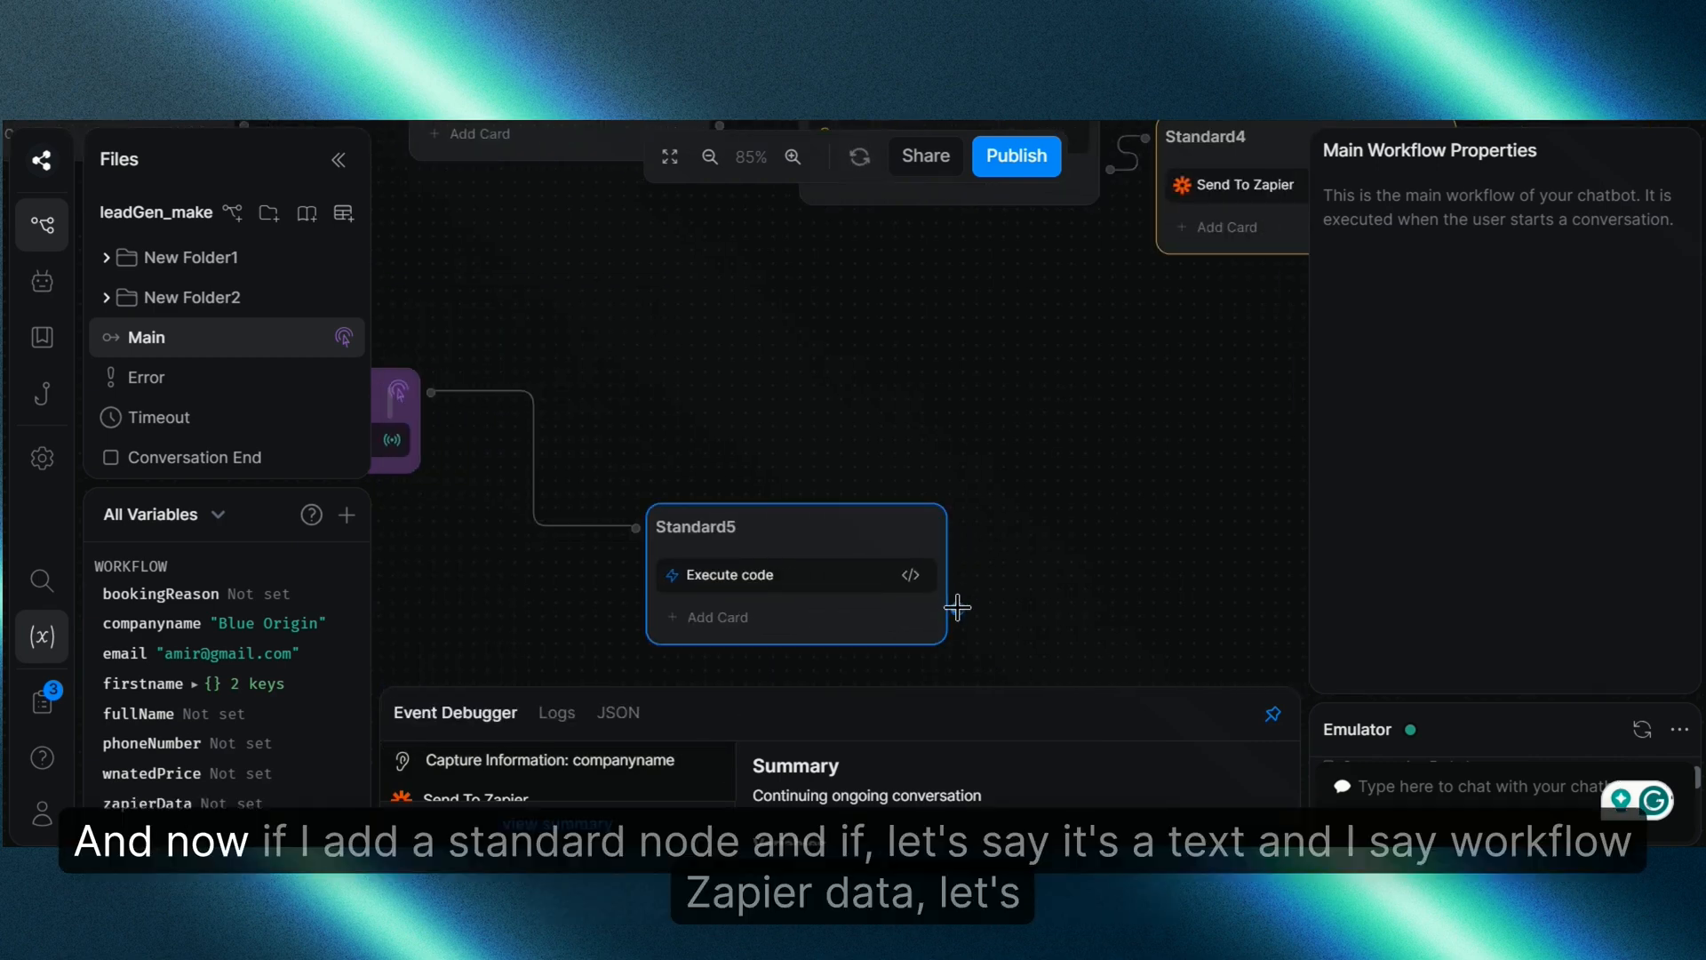
Step: Add a Standard6 node after Standard5 with a Text card sending {{workflow.zapierData}}
right_click(1015, 551)
left_click(1082, 631)
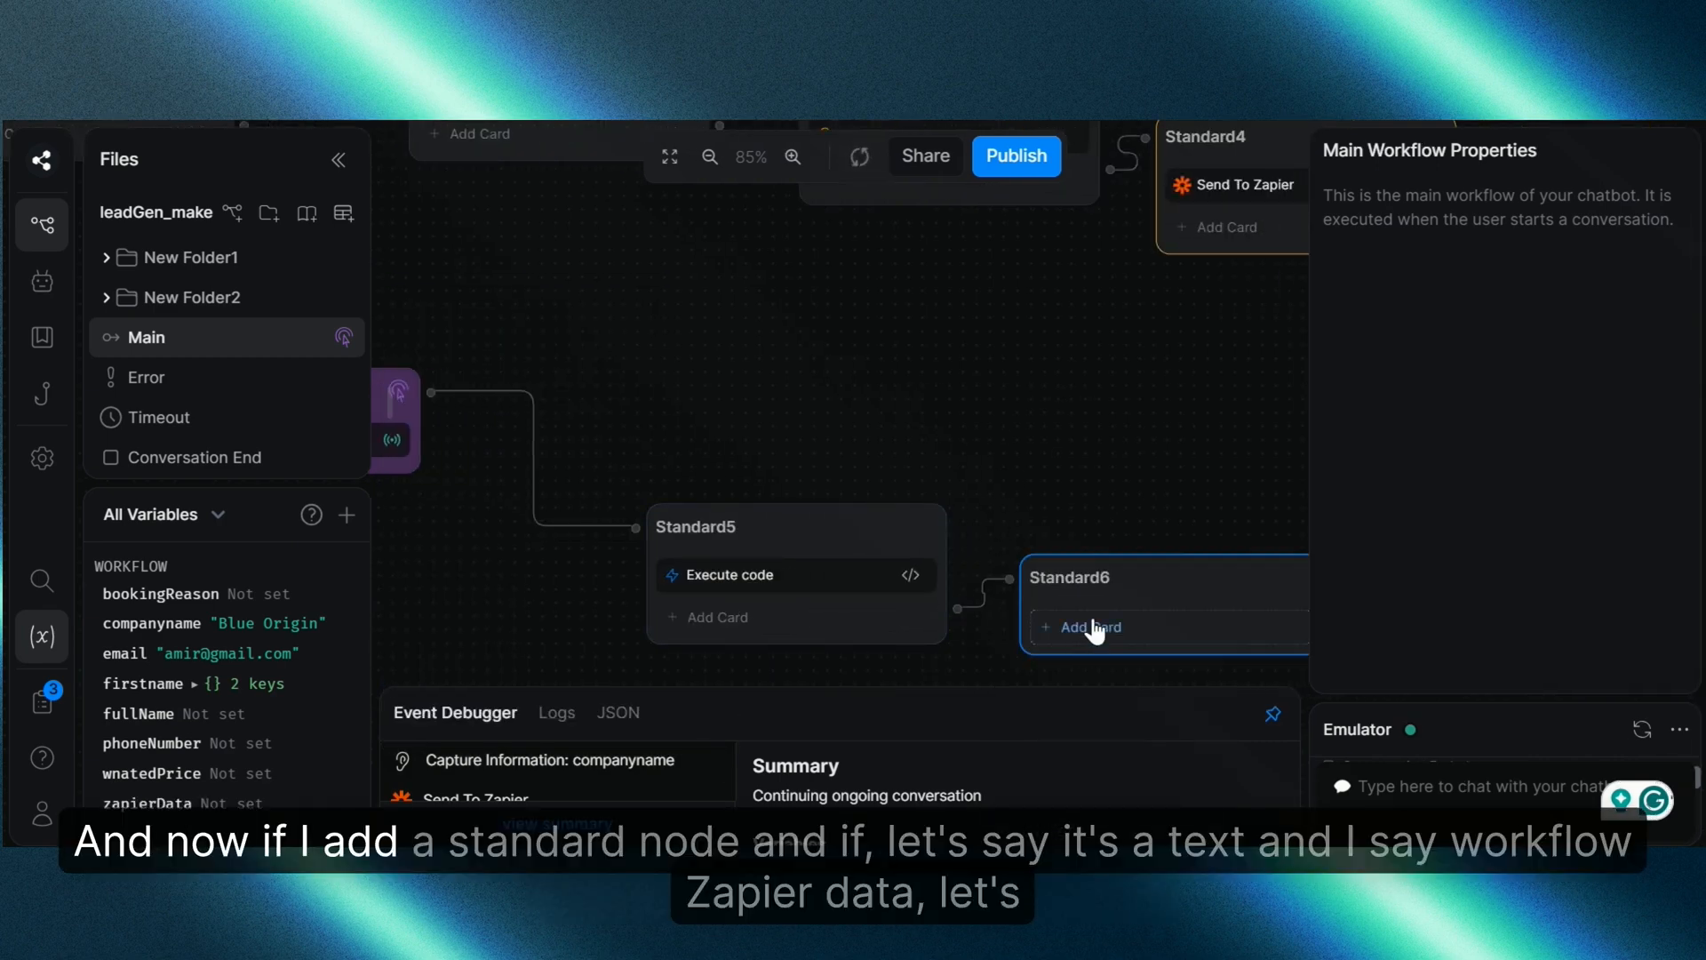
left_click(1152, 628)
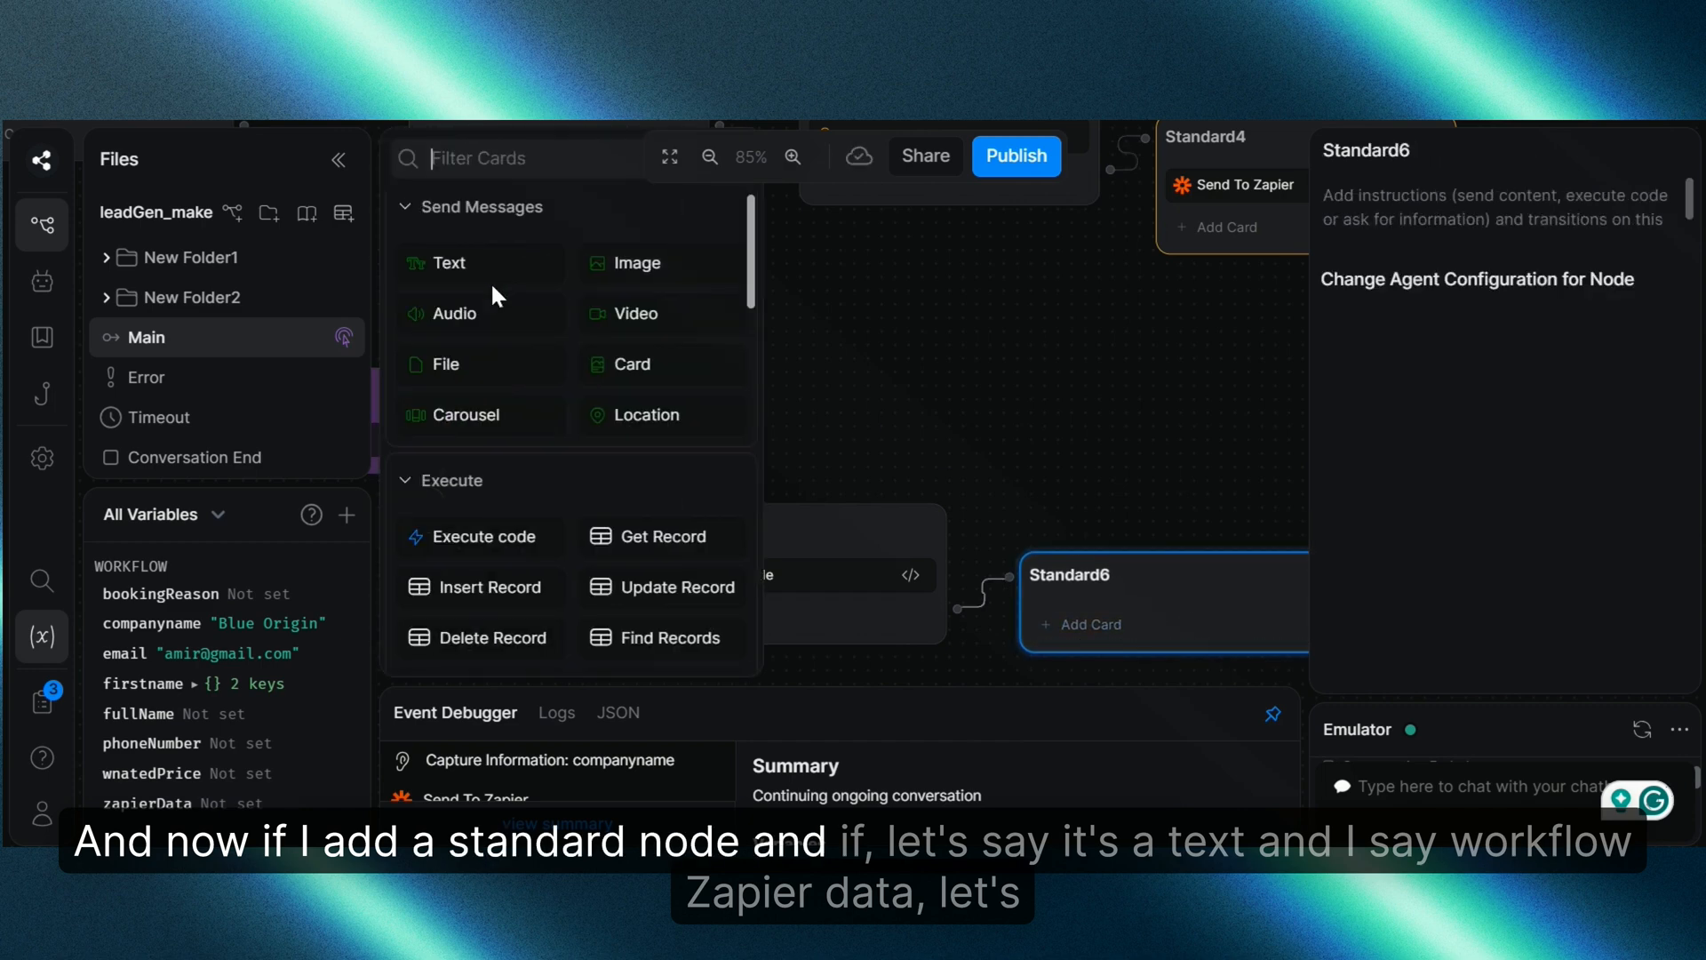
left_click_drag(449, 262, 1132, 632)
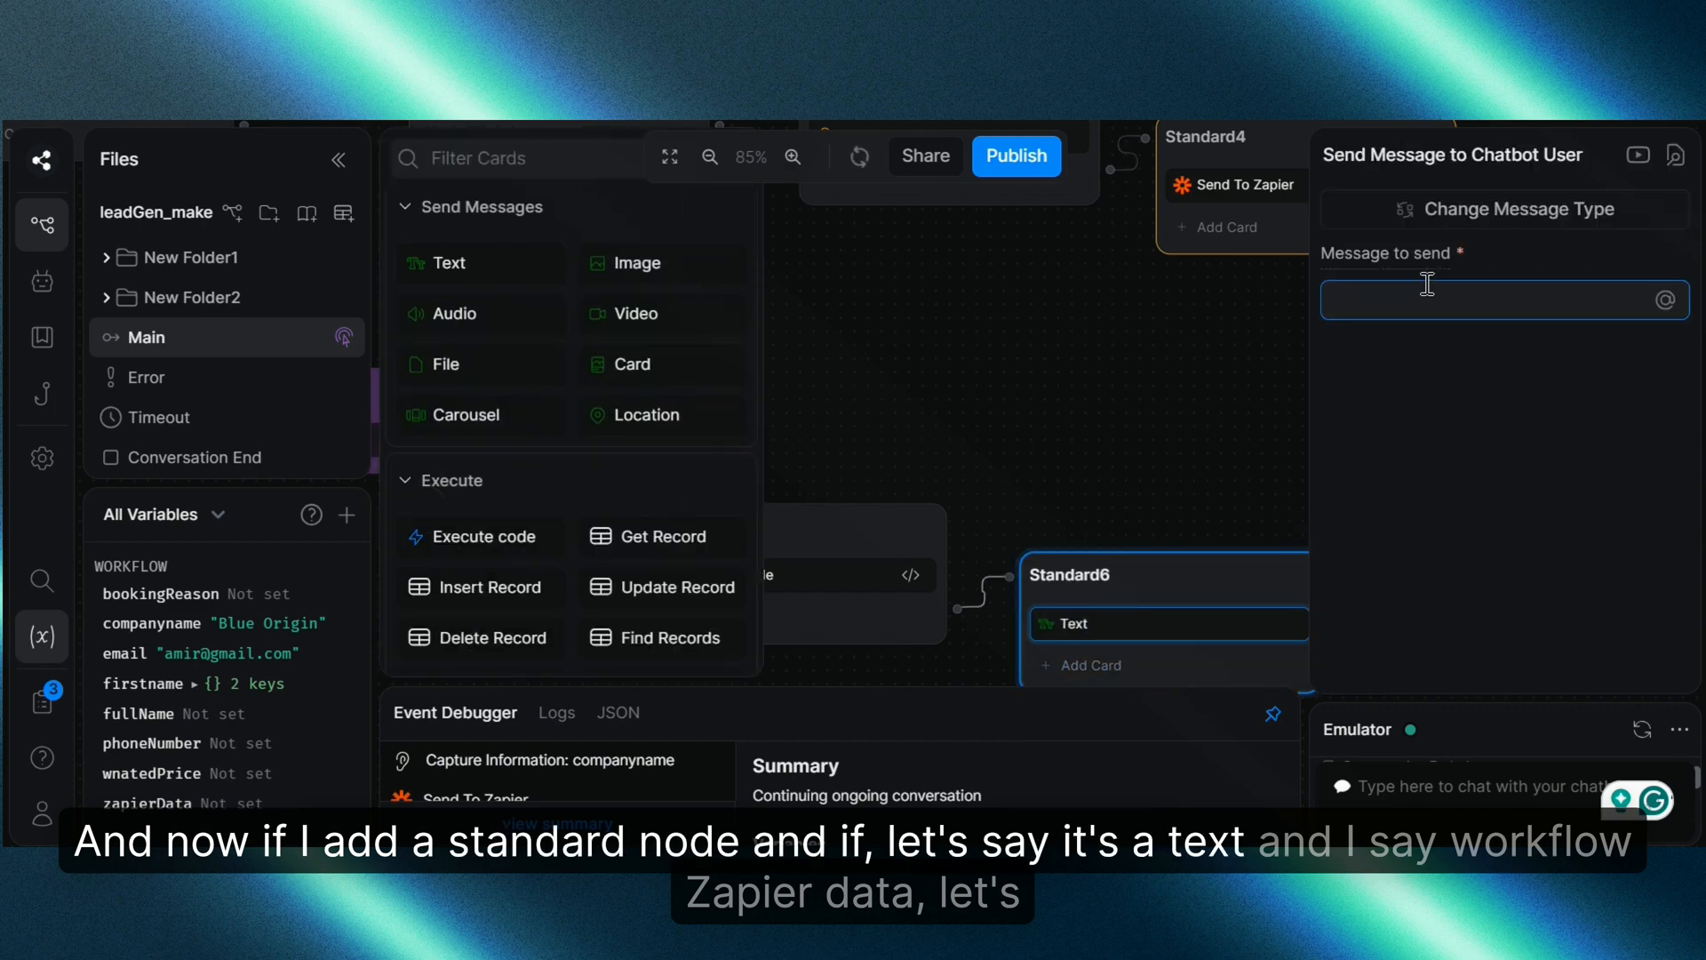
type("{{")
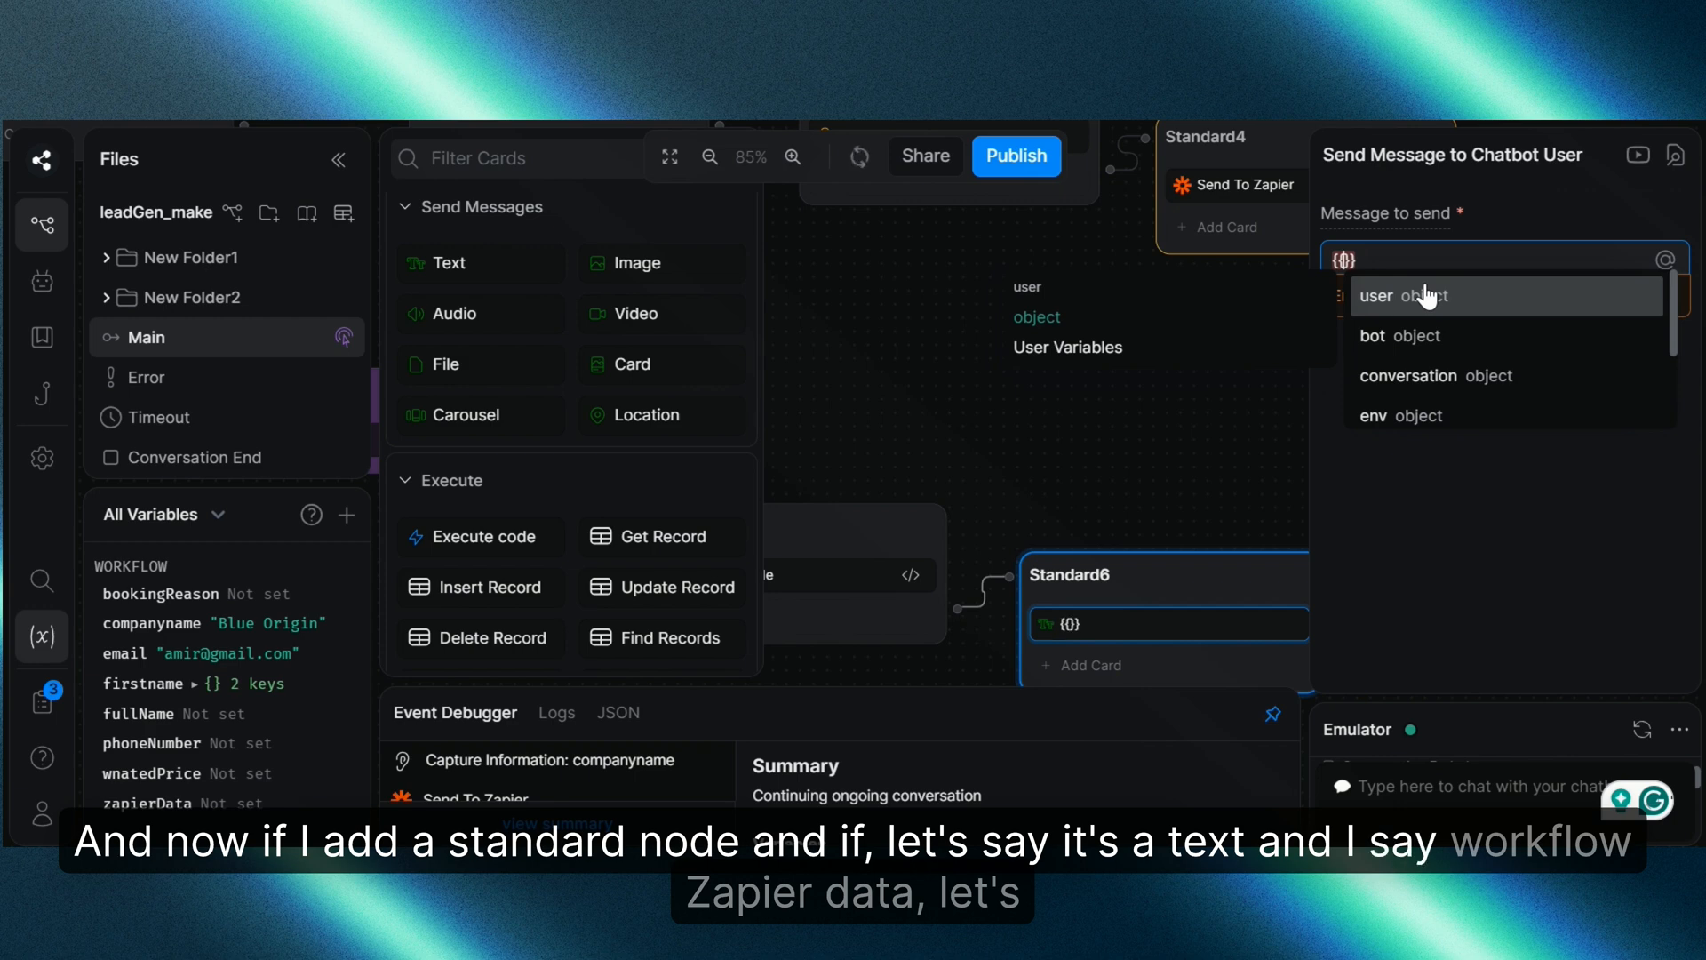
type("workflow.za")
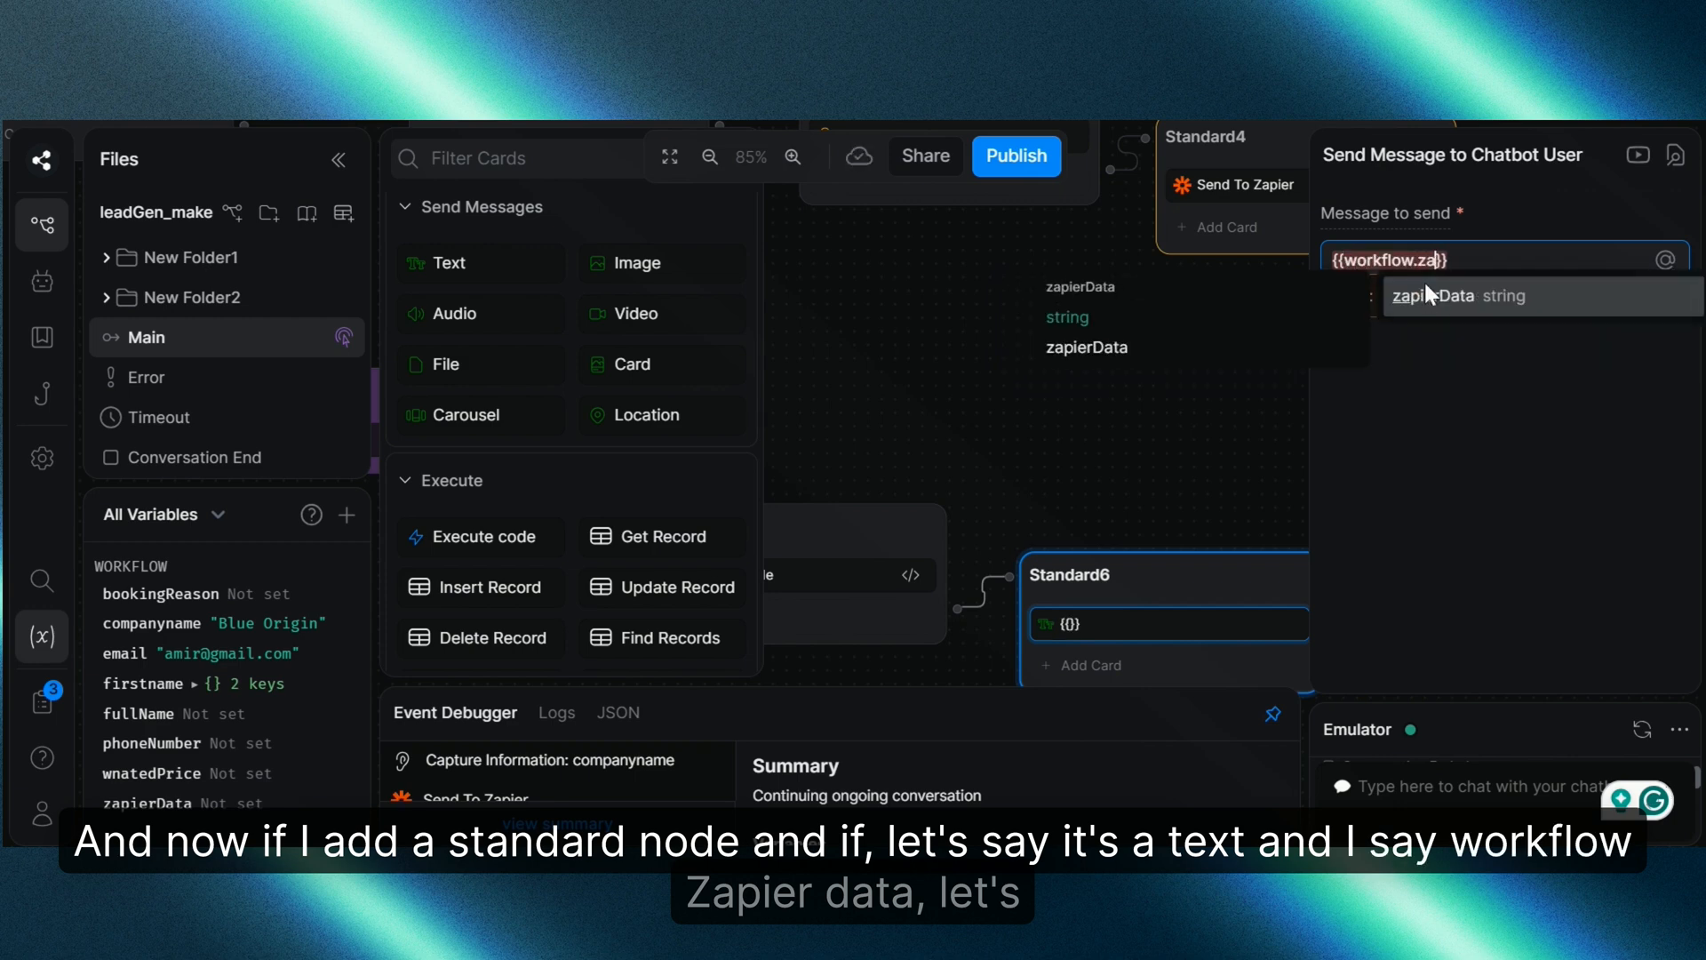
left_click(1425, 293)
left_click(936, 442)
scroll(966, 410, "left", 3)
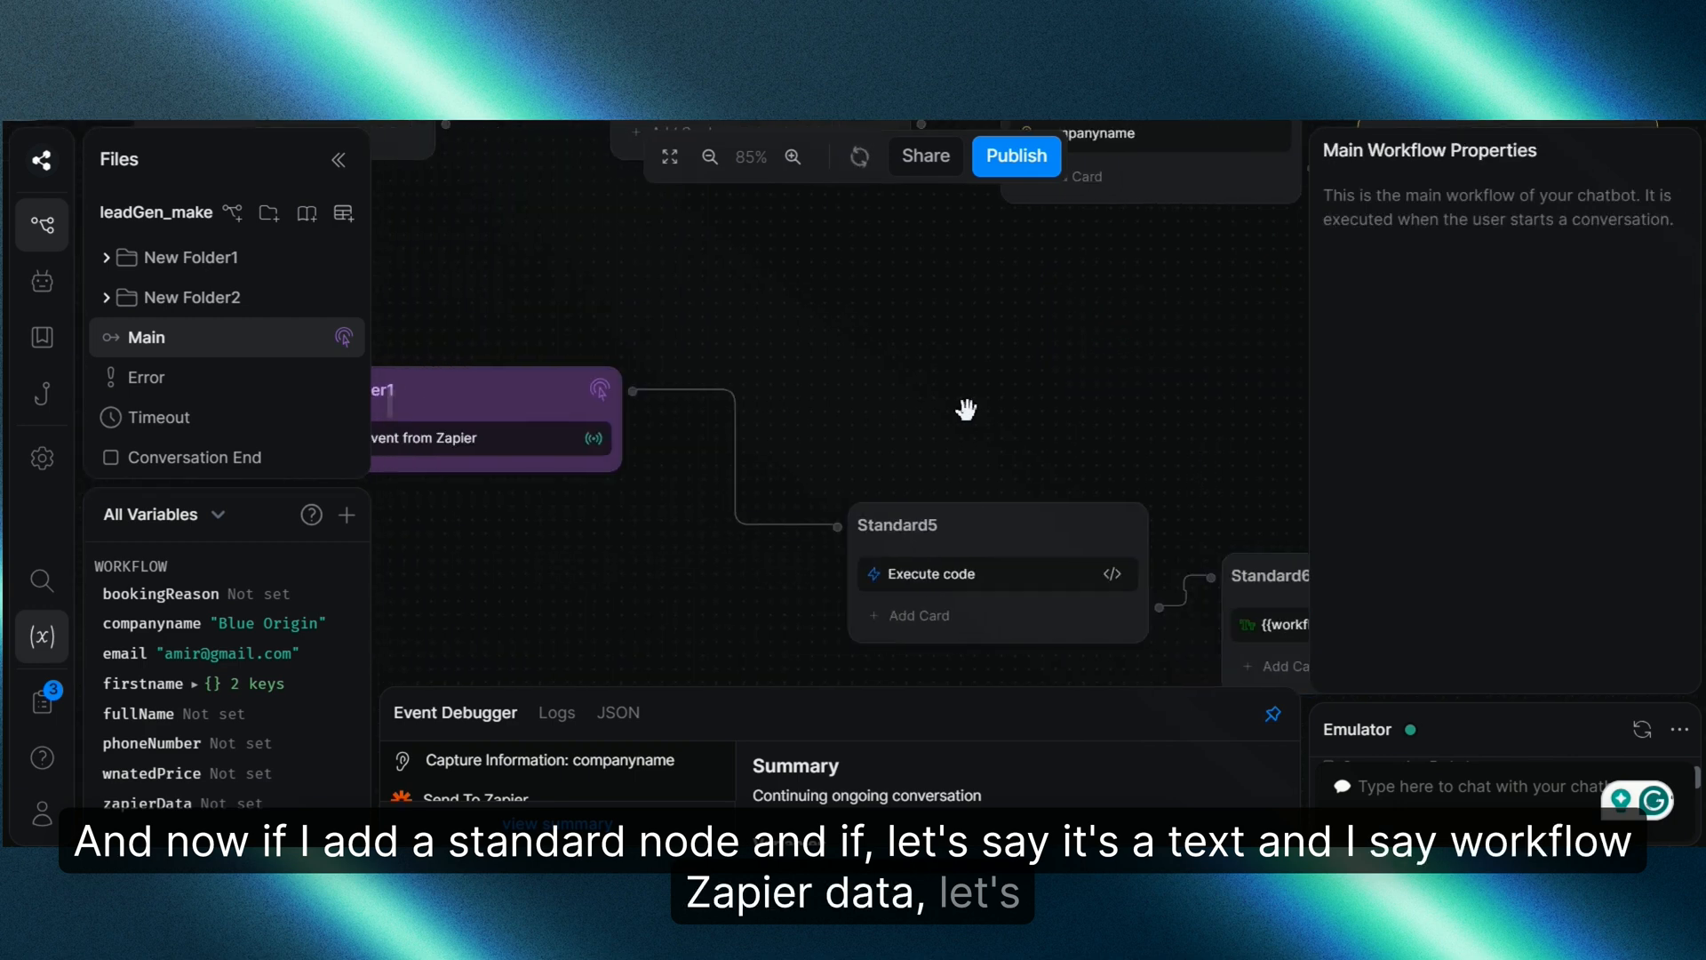
scroll(966, 409, "down", 1)
left_click_drag(906, 361, 959, 400)
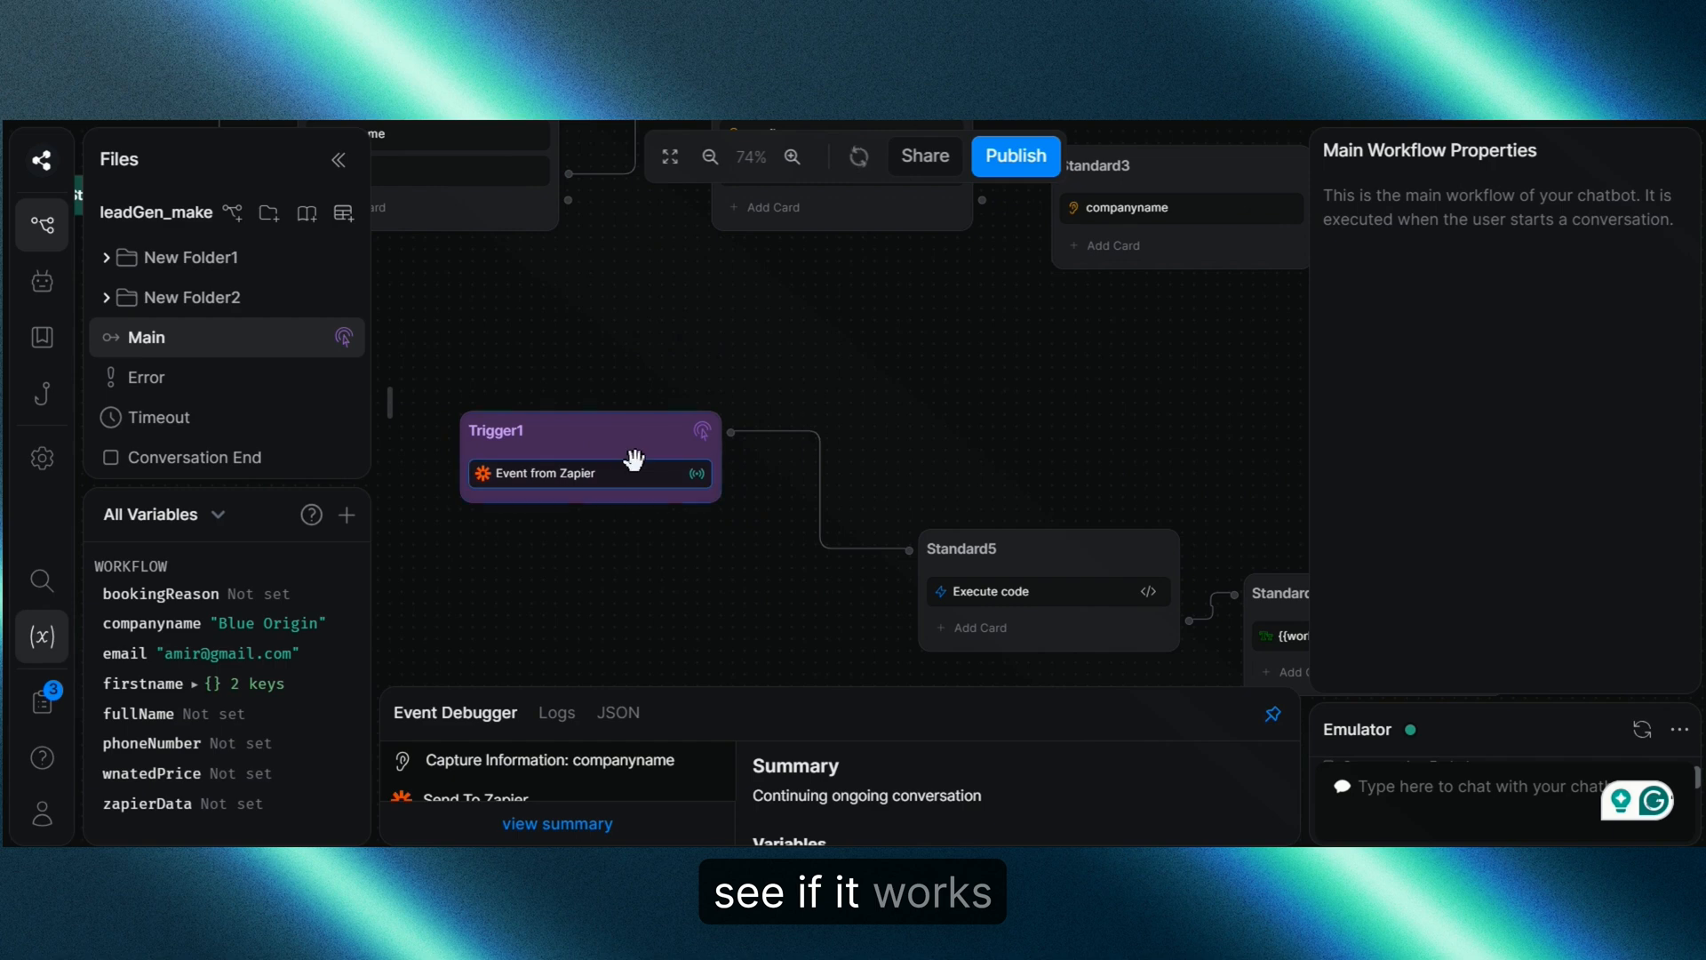
Step: Save the received Zapier event as Trigger1's test example via Discover events
left_click(697, 431)
left_click(1569, 448)
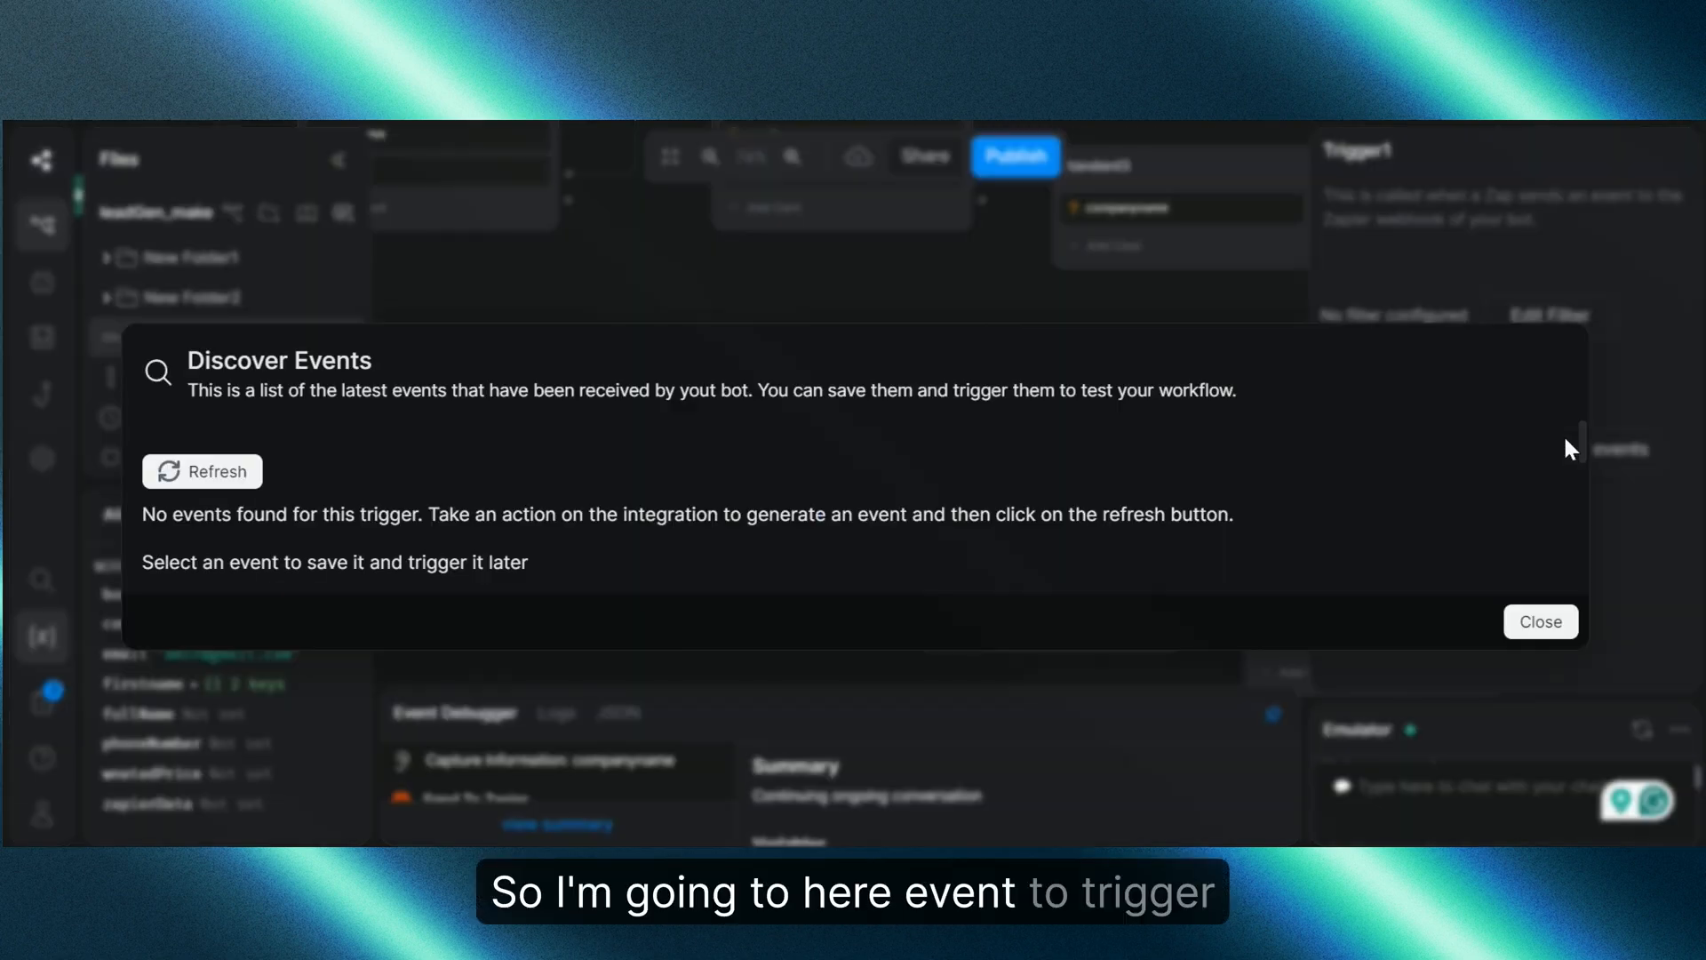
left_click(233, 486)
left_click(240, 383)
scroll(382, 491, "down", 1)
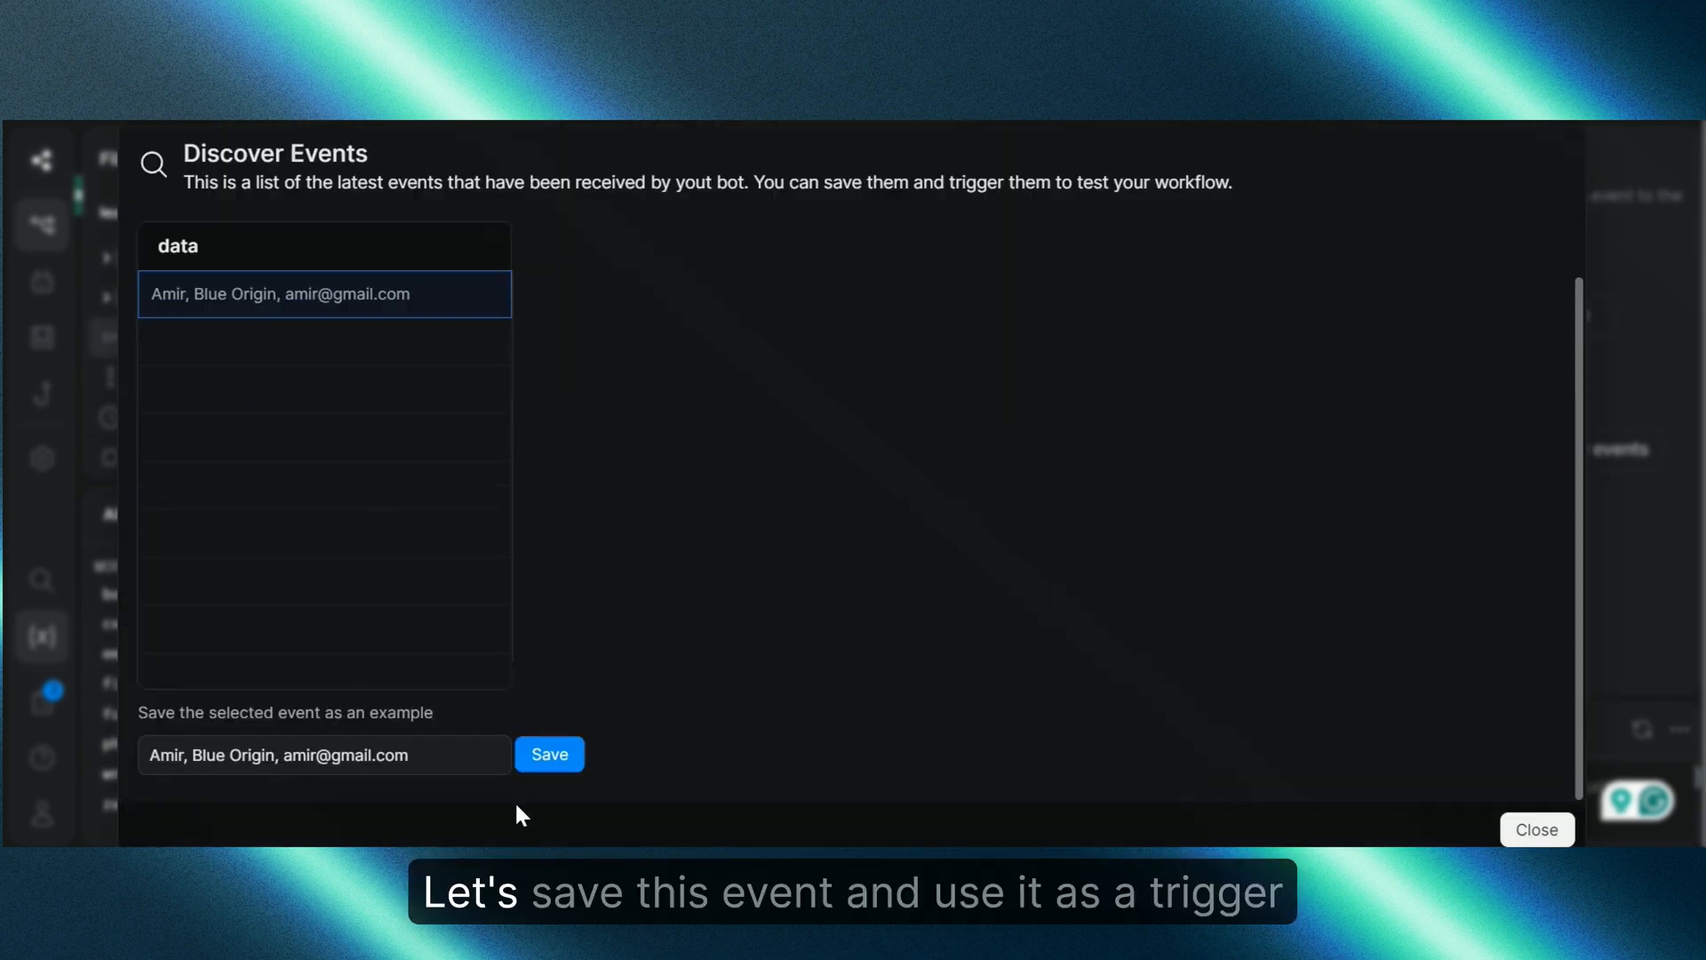
left_click(549, 755)
left_click(1537, 830)
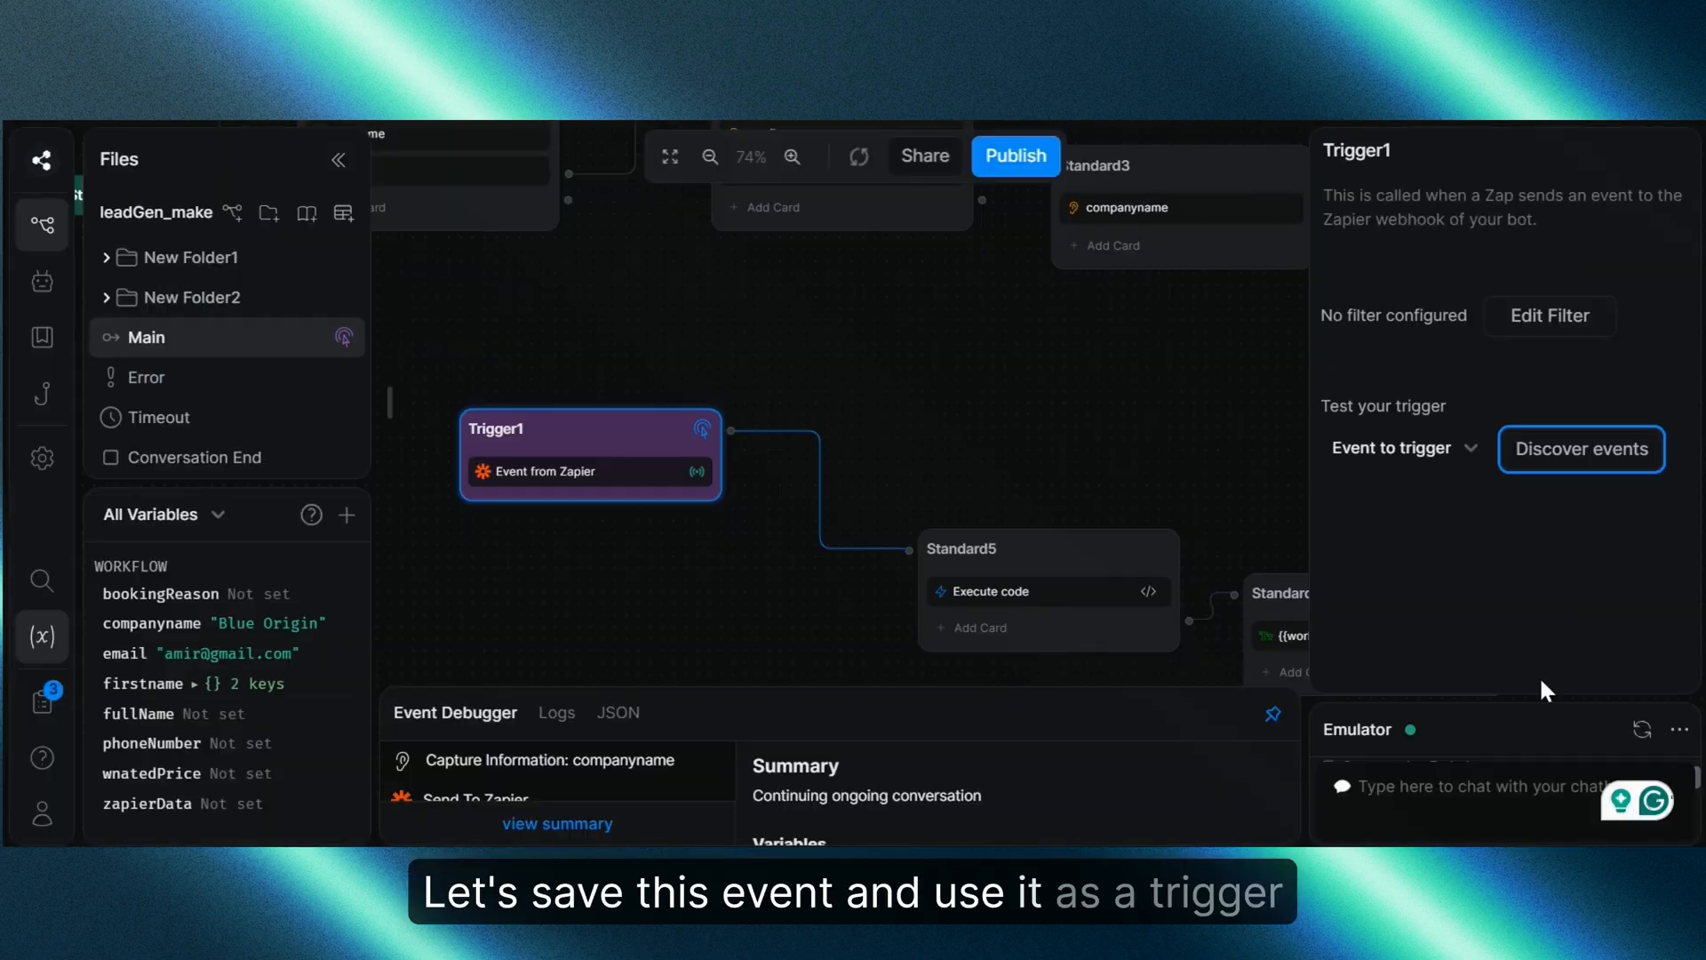
Step: Fire Trigger1 with the saved Zapier event to echo the payload in the emulator
left_click(1464, 460)
left_click(1449, 544)
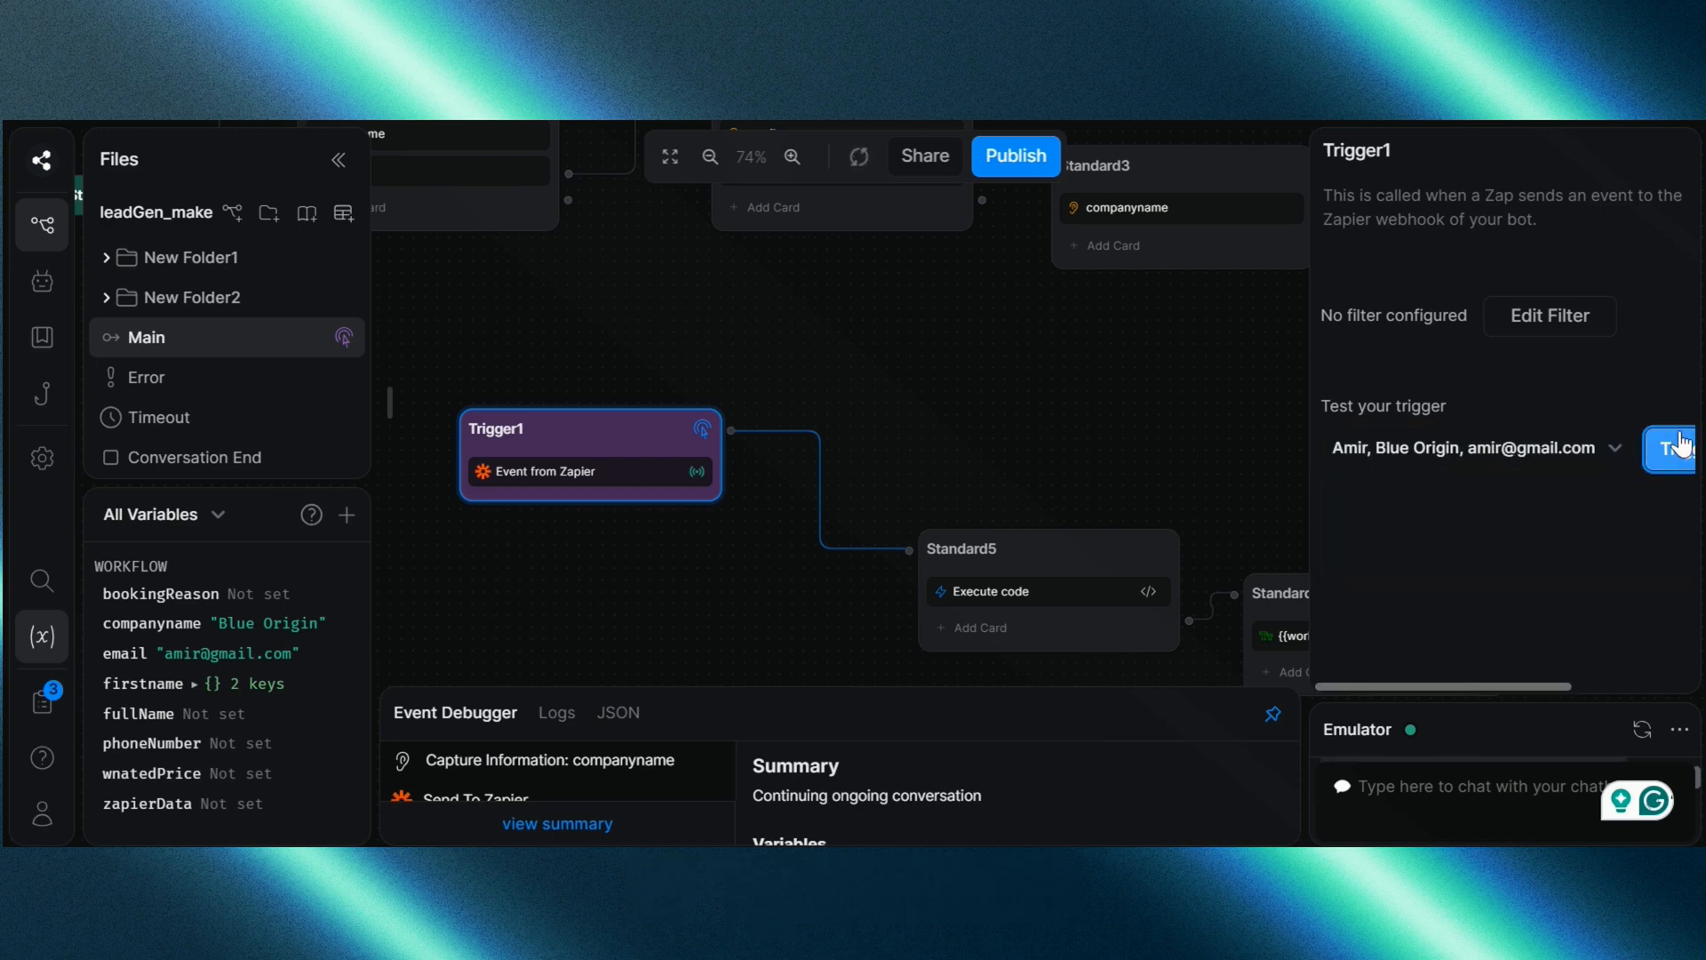
left_click(1477, 736)
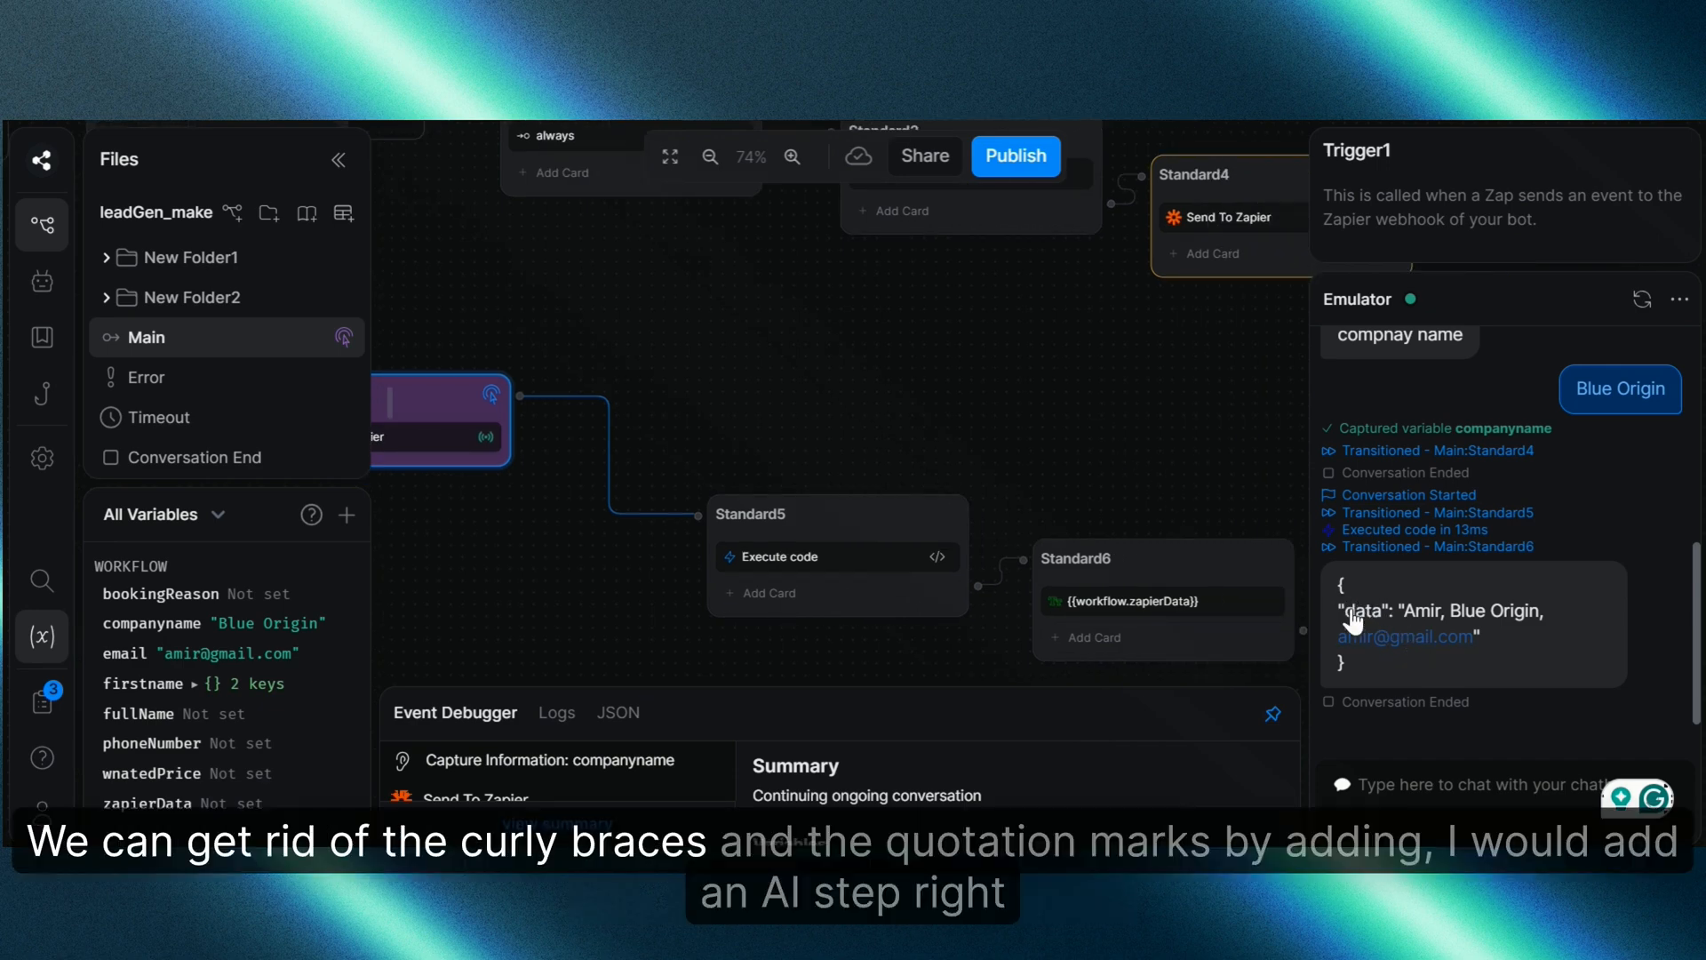
left_click_drag(1193, 454, 1152, 445)
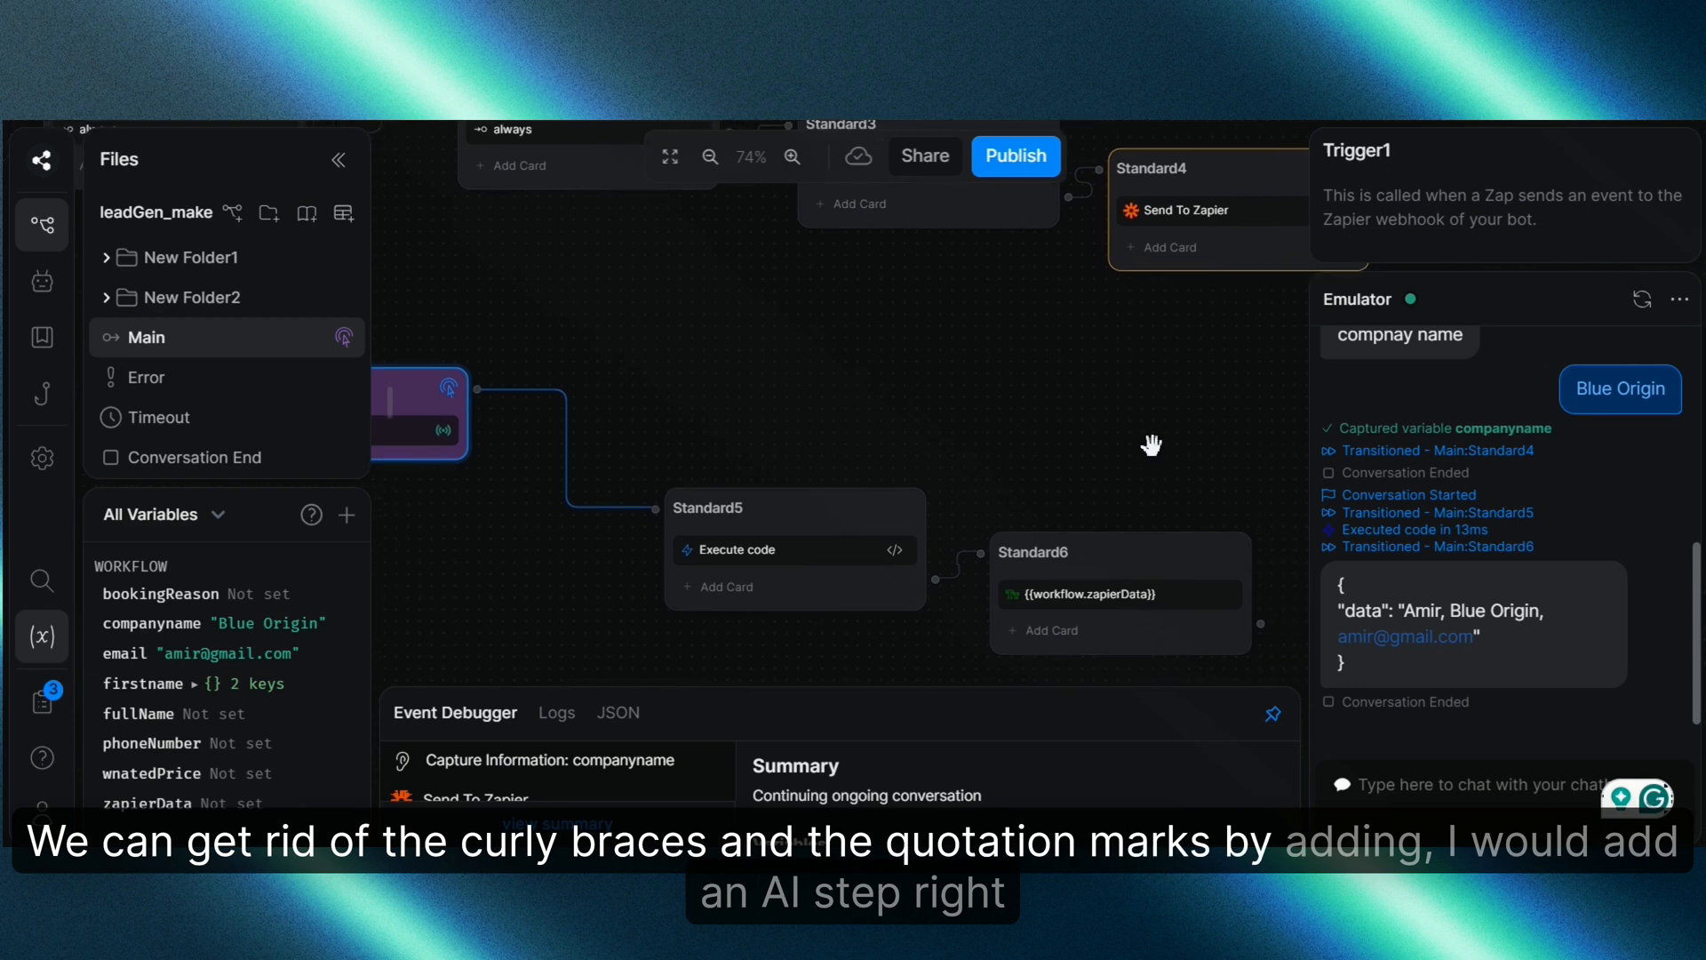